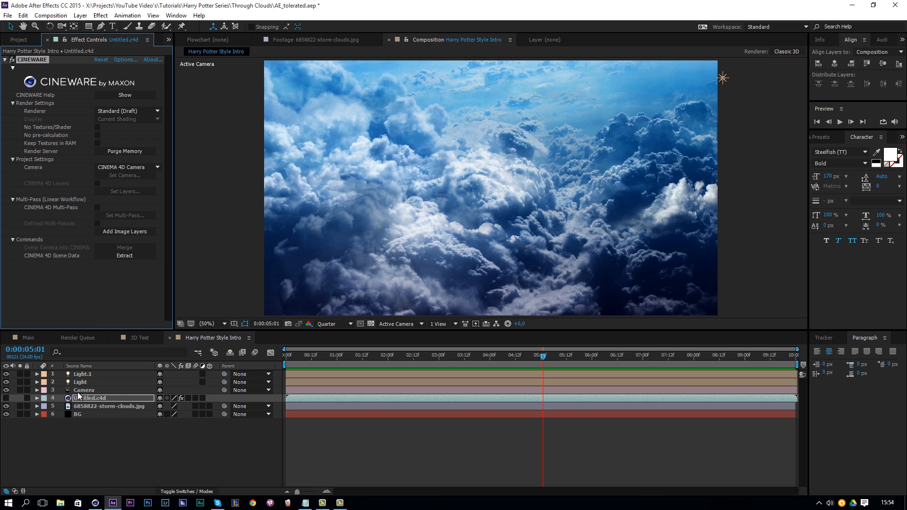
Step: Make the storm-clouds image a 3D layer and push it back in depth to a Z position of about 6459
left_click(84, 390)
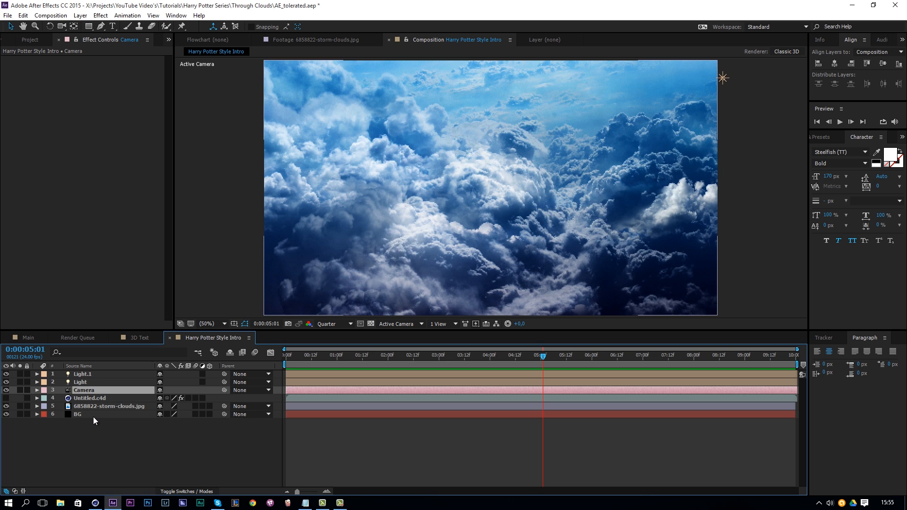
left_click(103, 407)
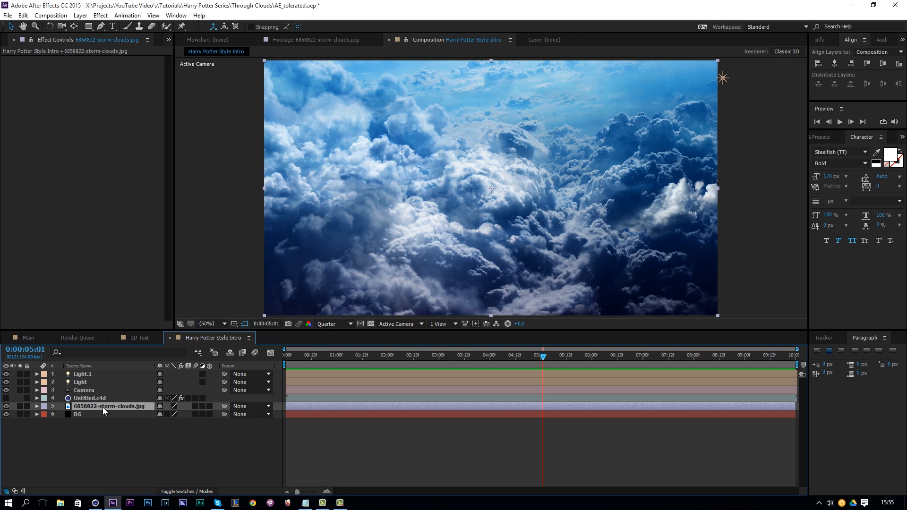
left_click(210, 407)
left_click_drag(592, 235, 396, 121)
left_click_drag(542, 206, 450, 163)
right_click(451, 163)
left_click(390, 163)
left_click_drag(550, 255, 466, 215)
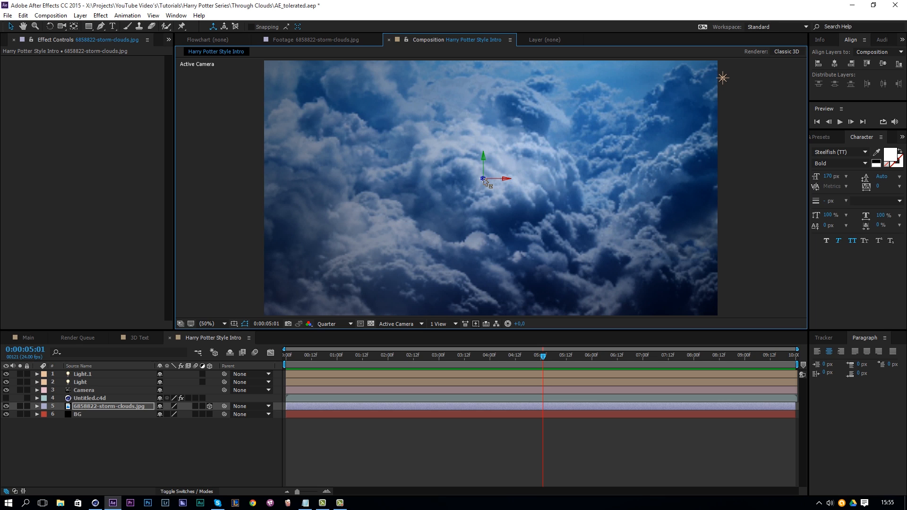
left_click_drag(485, 180, 594, 463)
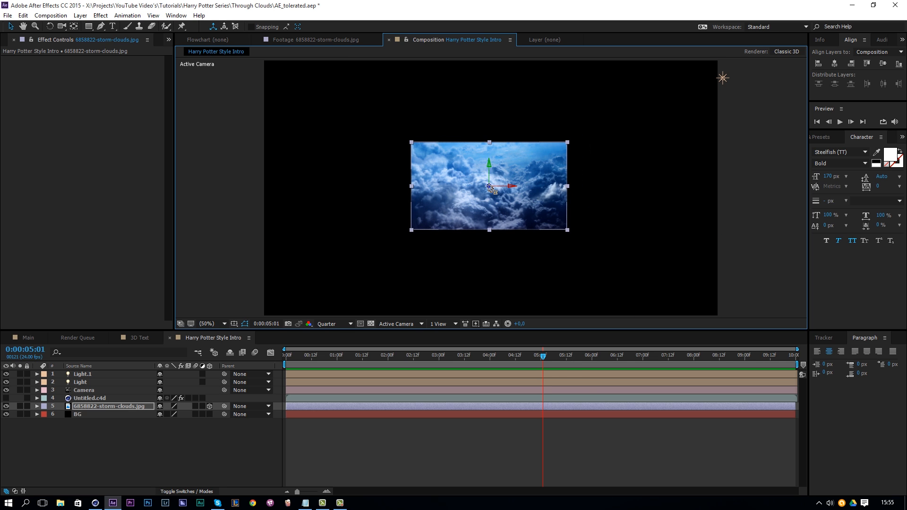
left_click_drag(489, 191, 464, 455)
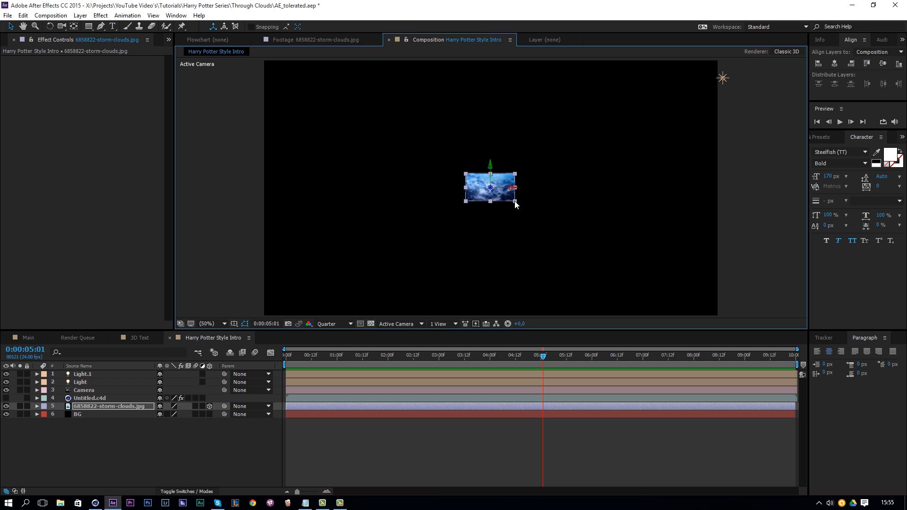
Step: Enlarge the distant storm-clouds layer until it slightly overfills the composition frame
left_click_drag(516, 202, 722, 396)
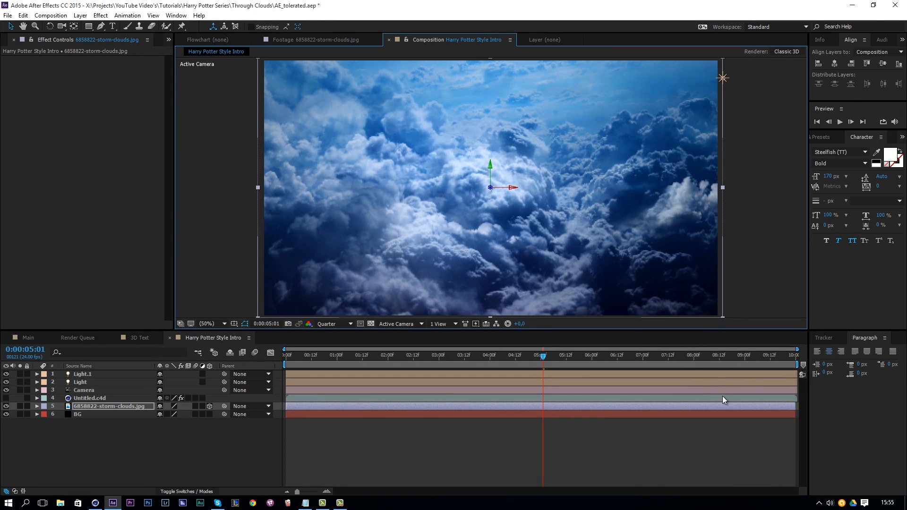
left_click(312, 430)
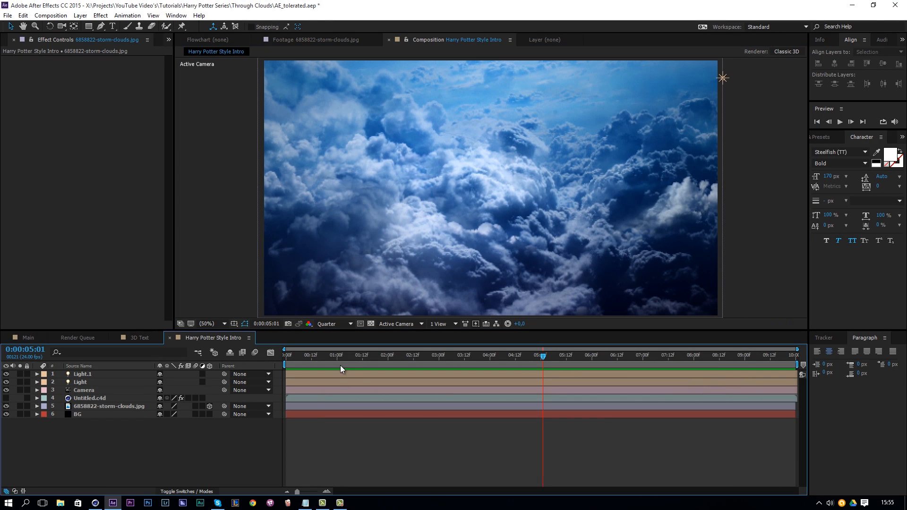
left_click_drag(353, 356, 551, 141)
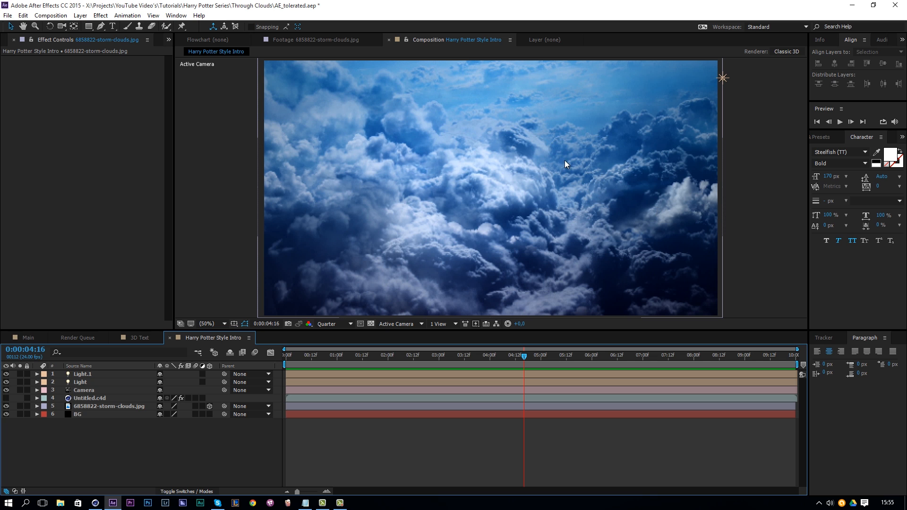
Step: Apply the Tint color correction effect to the storm-clouds layer
left_click(106, 407)
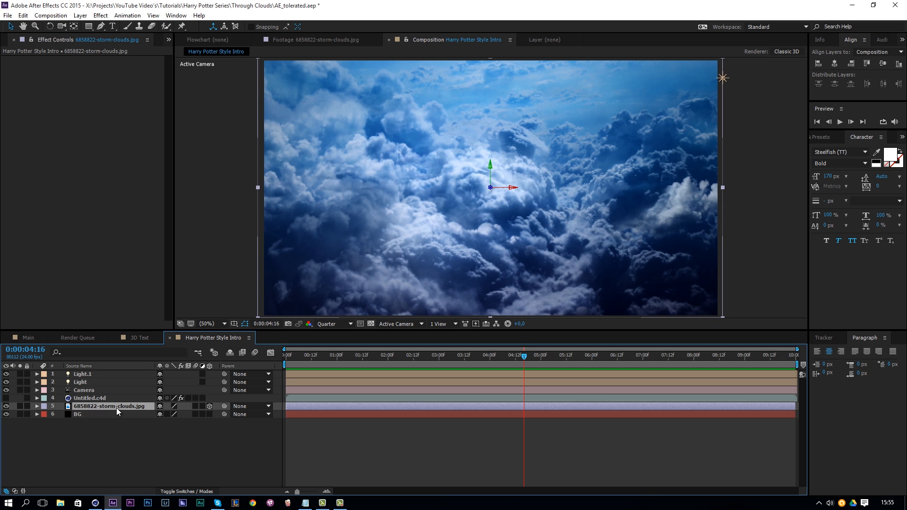
left_click(100, 15)
mouse_move(123, 113)
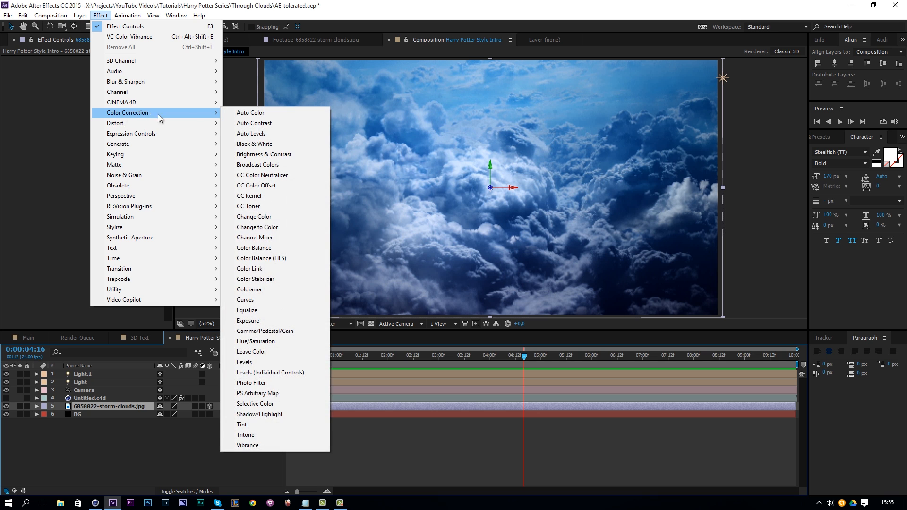
left_click(268, 426)
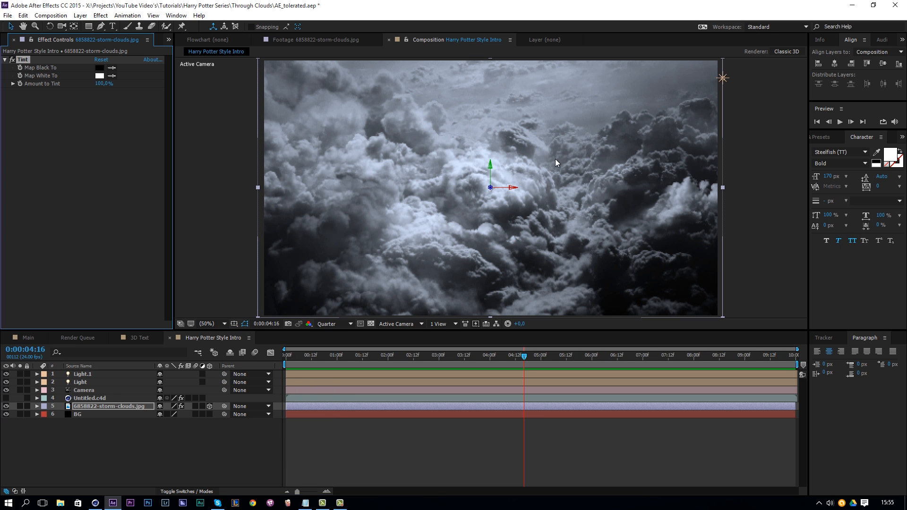
Step: Duplicate the tinted storm-clouds layer and set the upper copy's Z position to 0
left_click(98, 405)
key("ctrl+d")
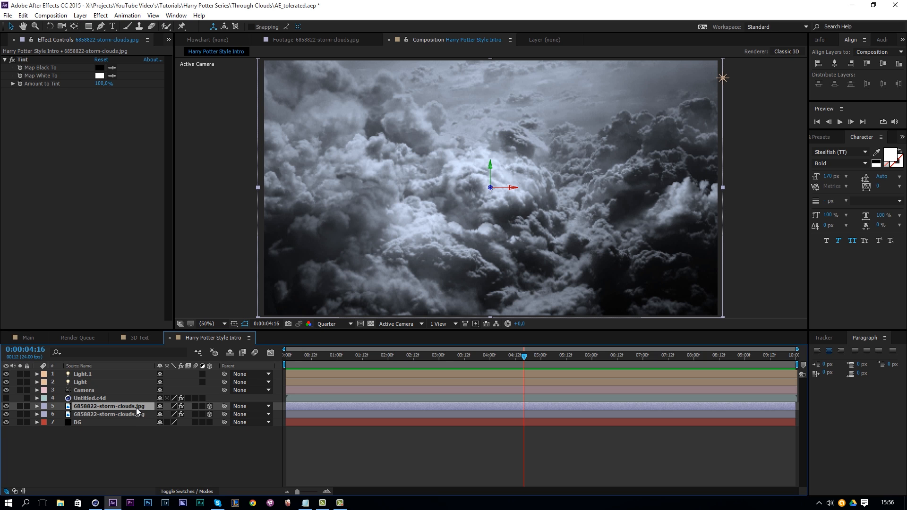
key("p")
left_click(186, 415)
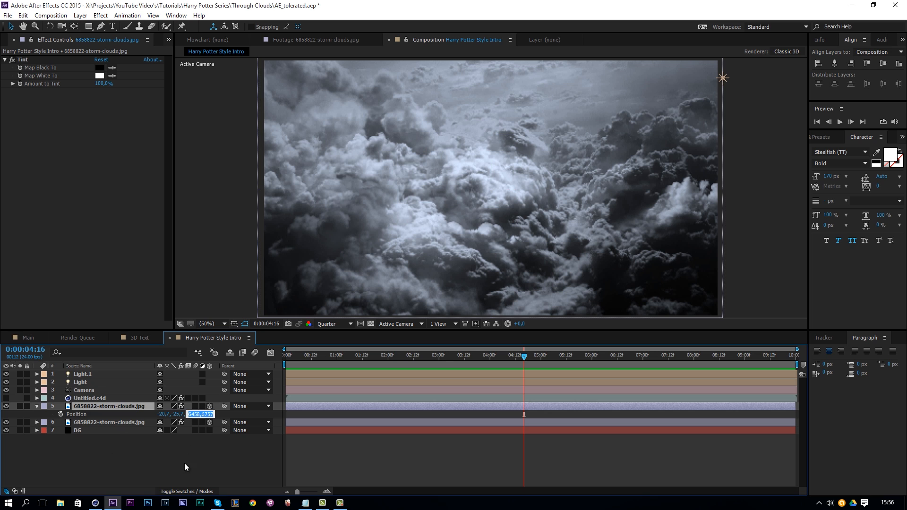
type("0")
key("Return")
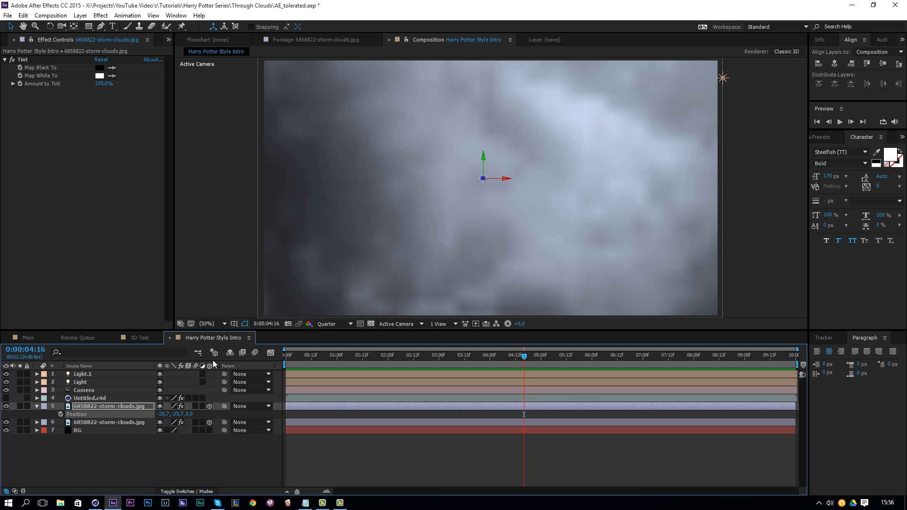
Step: Scale the front storm-clouds copy down to about 75.3% so it extends slightly past the frame
left_click(121, 406)
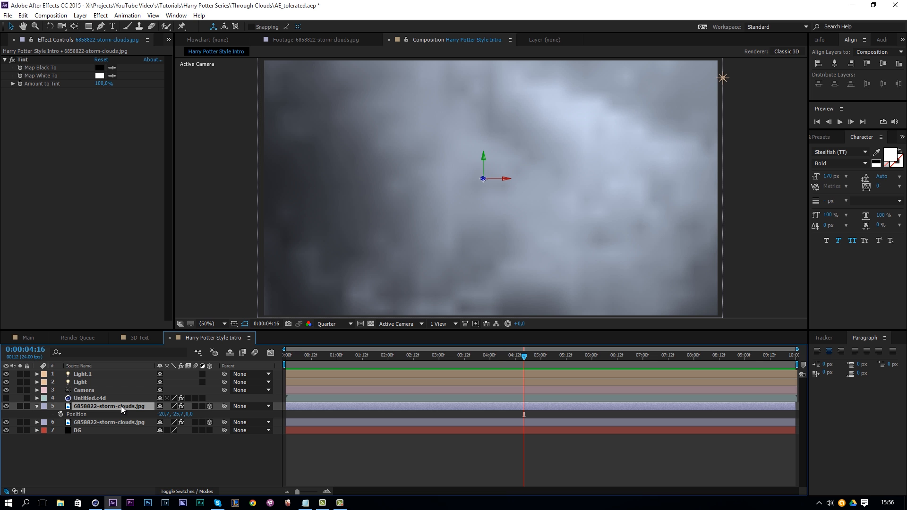
key("s")
left_click_drag(170, 414, 5, 421)
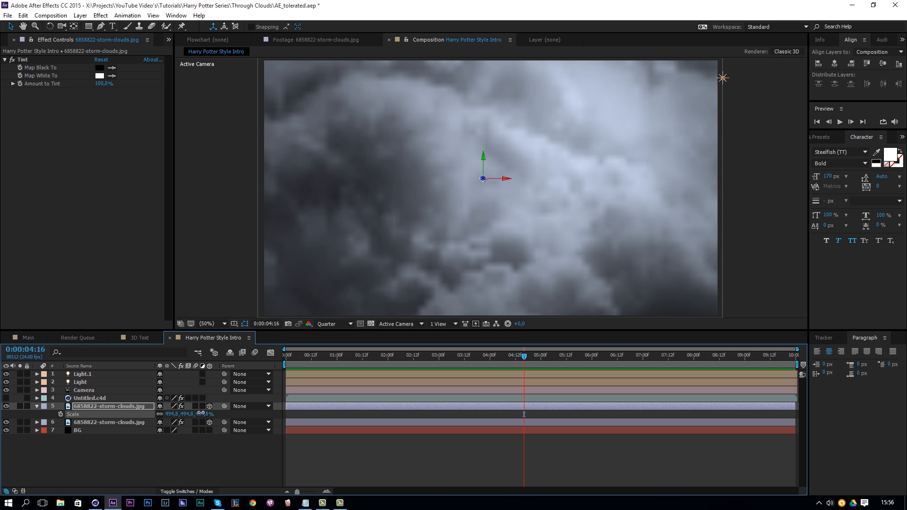
left_click_drag(200, 415, 23, 429)
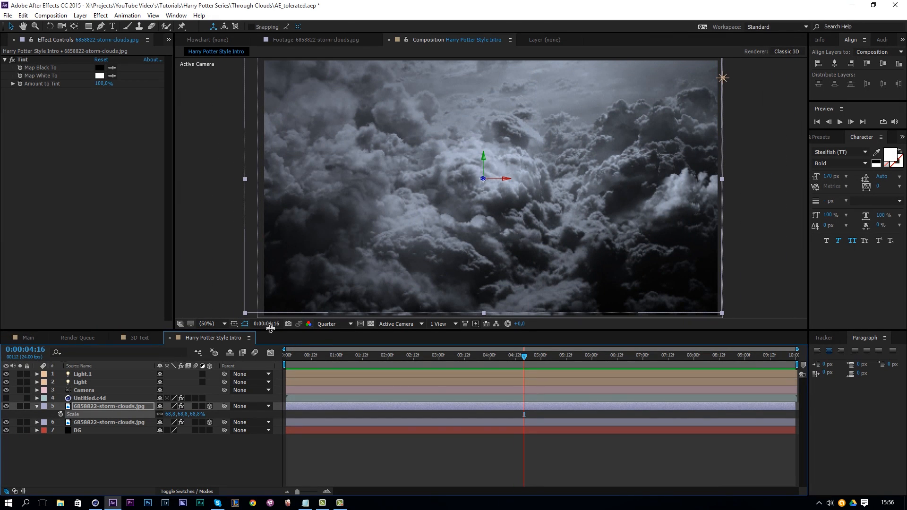
left_click_drag(245, 312, 222, 324)
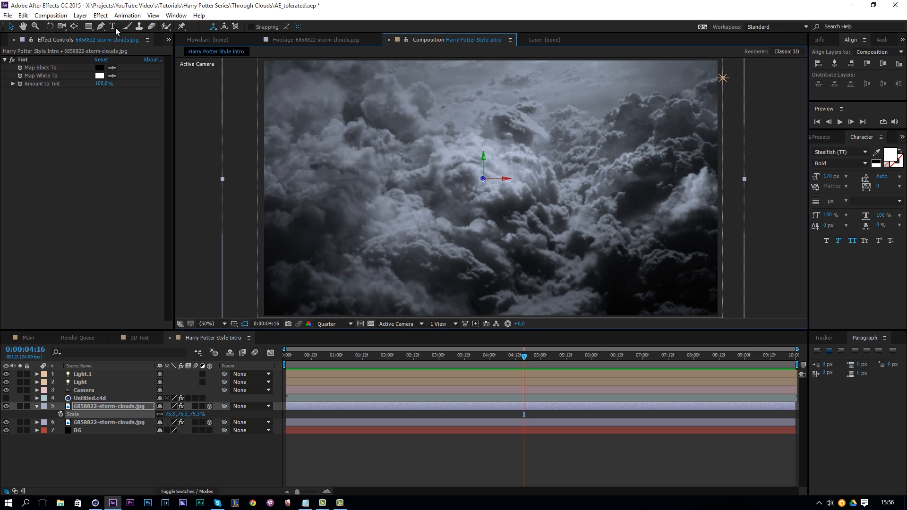
Step: Draw a closed, curved Pen mask on the front clouds copy around the cloud bank on the image's right side
left_click(100, 26)
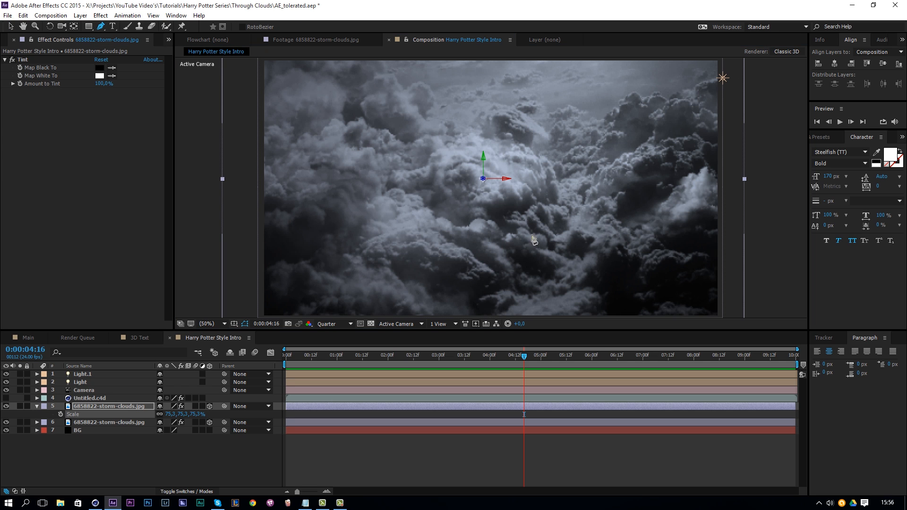
key("comma")
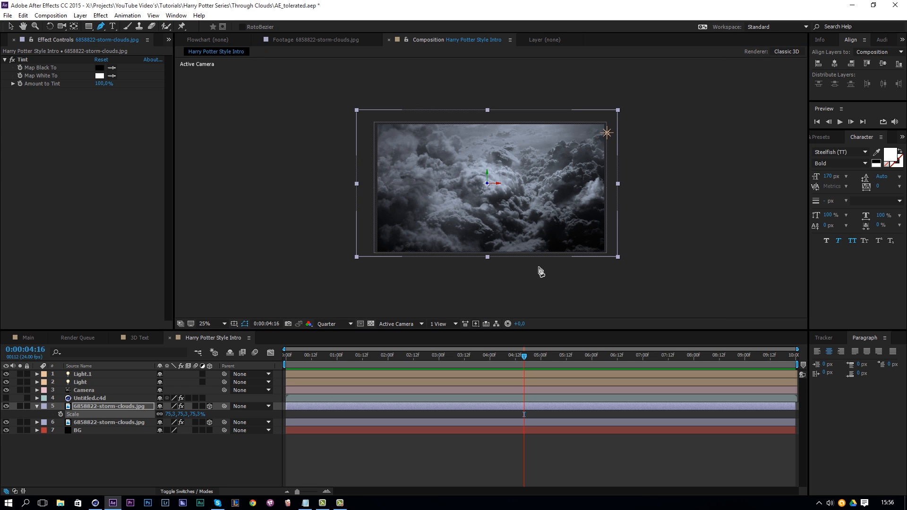
left_click(543, 269)
left_click(525, 244)
left_click(530, 226)
left_click(538, 212)
left_click(543, 199)
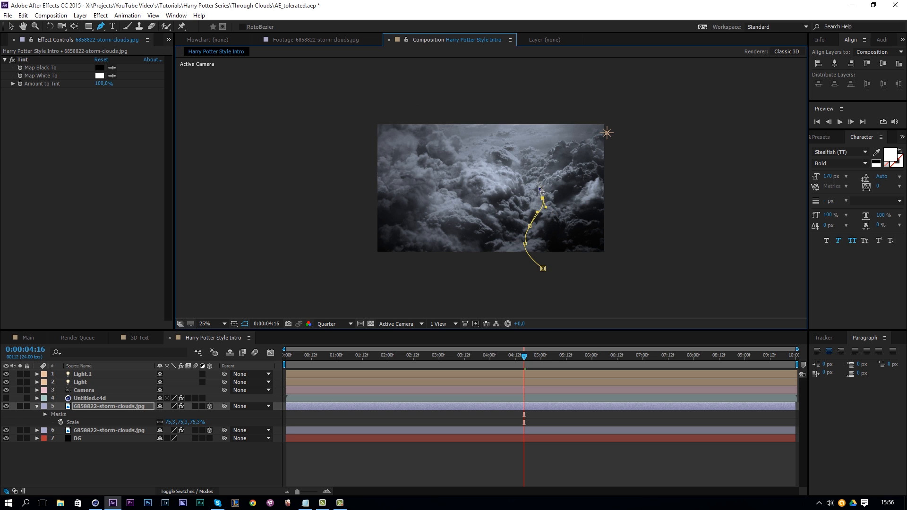
left_click(538, 181)
left_click(546, 150)
left_click(574, 138)
left_click(594, 140)
left_click(599, 137)
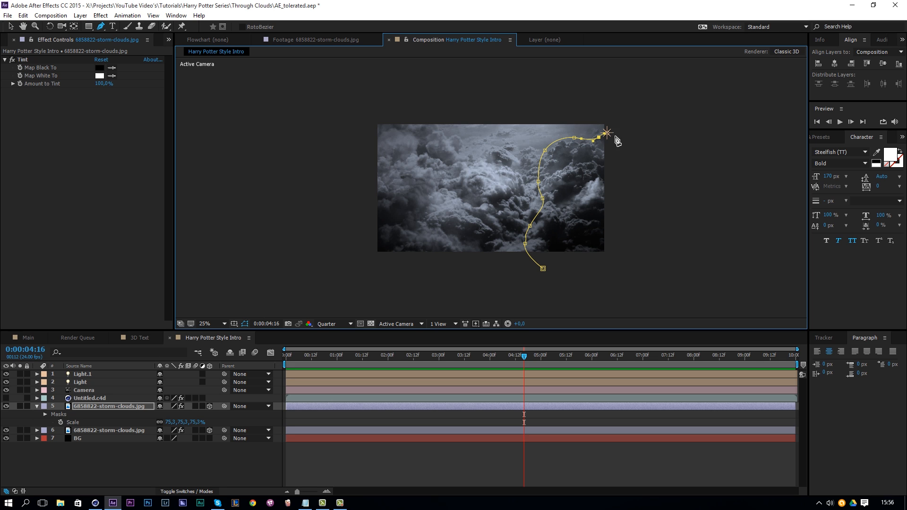
left_click_drag(621, 144, 634, 166)
left_click_drag(632, 253, 625, 268)
left_click_drag(582, 283, 563, 281)
left_click(543, 269)
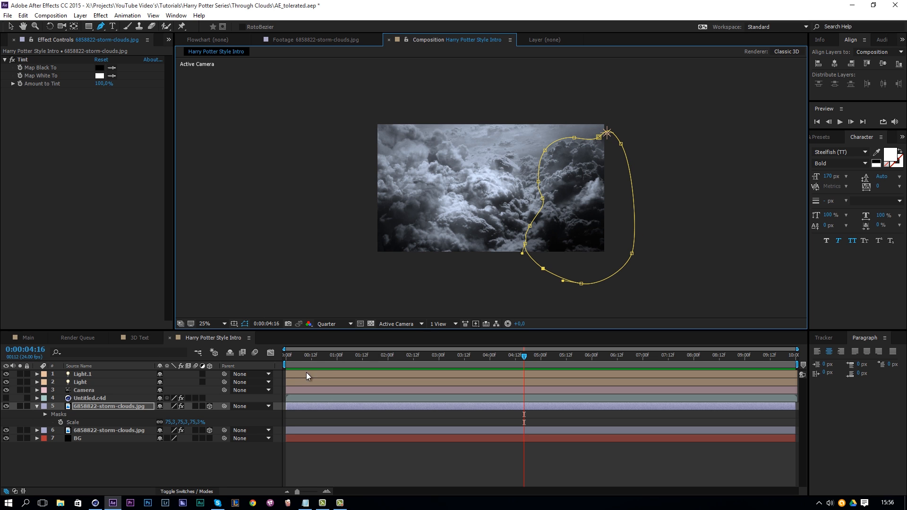
Step: Set the mask feather on the front clouds copy to 25 pixels
key("f")
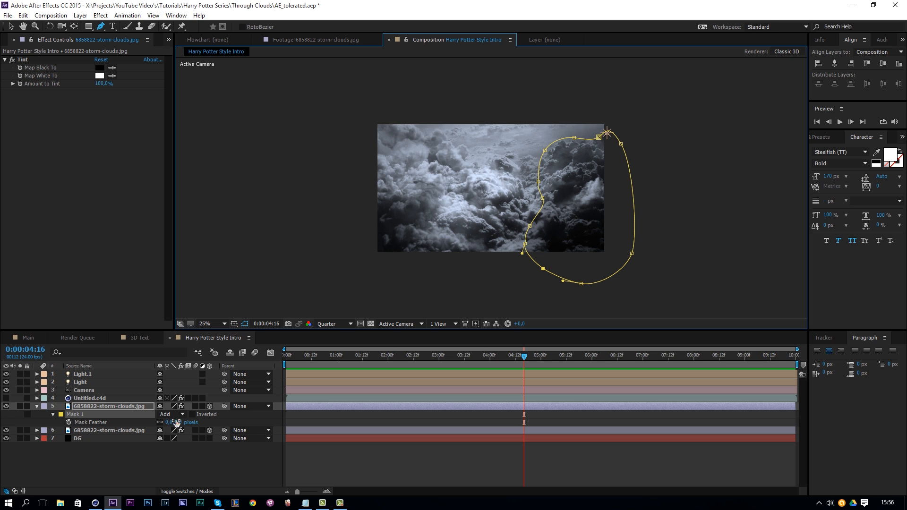
left_click(179, 423)
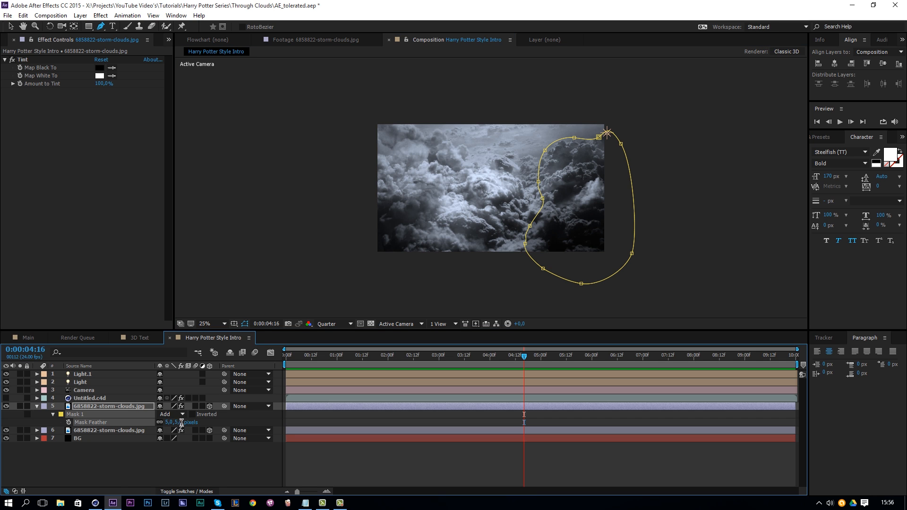
type("25")
key("Return")
left_click(171, 445)
scroll(548, 222, "up", 2)
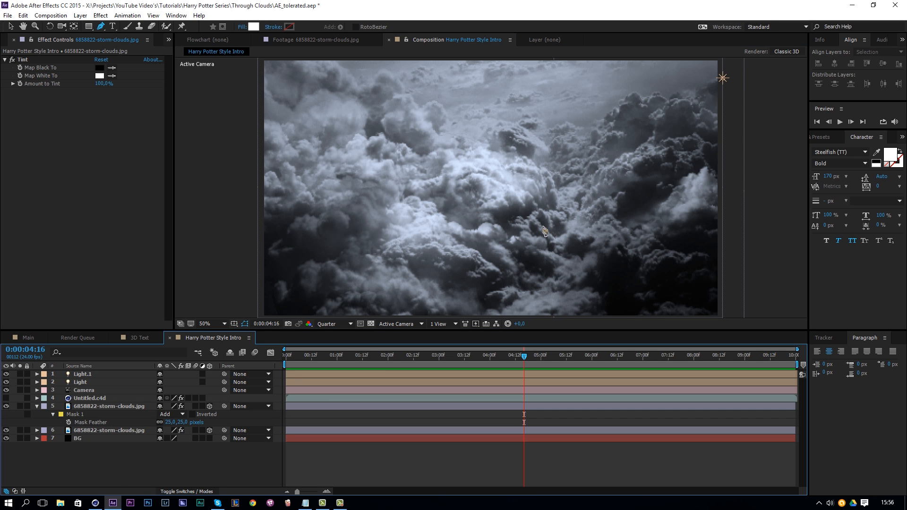
Step: Scale the masked clouds copy to about 106.3% and reposition it over the right edge of the image
key("v")
left_click(101, 406)
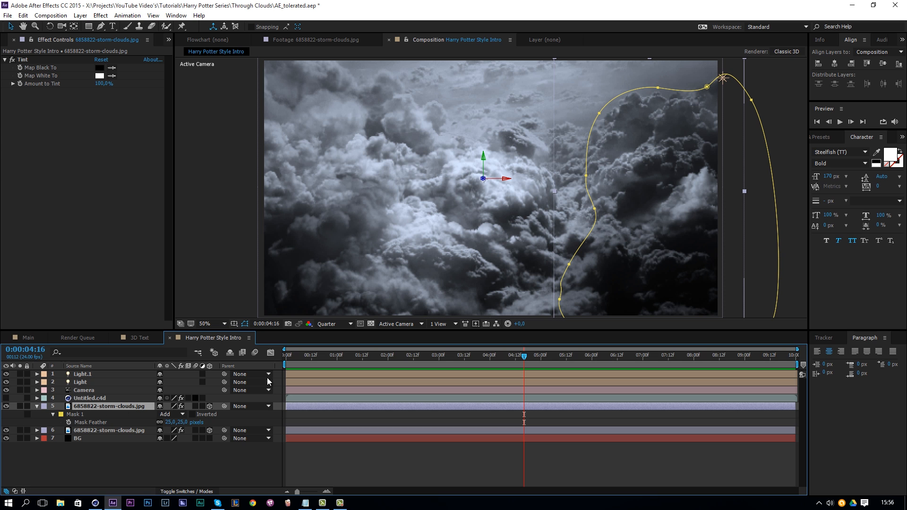
key("s")
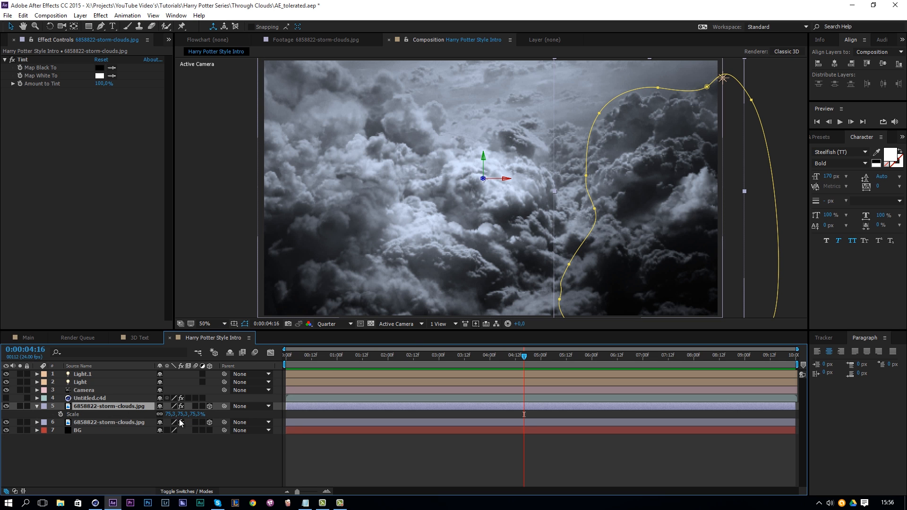
left_click_drag(181, 415, 196, 415)
left_click_drag(505, 179, 477, 179)
left_click_drag(673, 217, 693, 209)
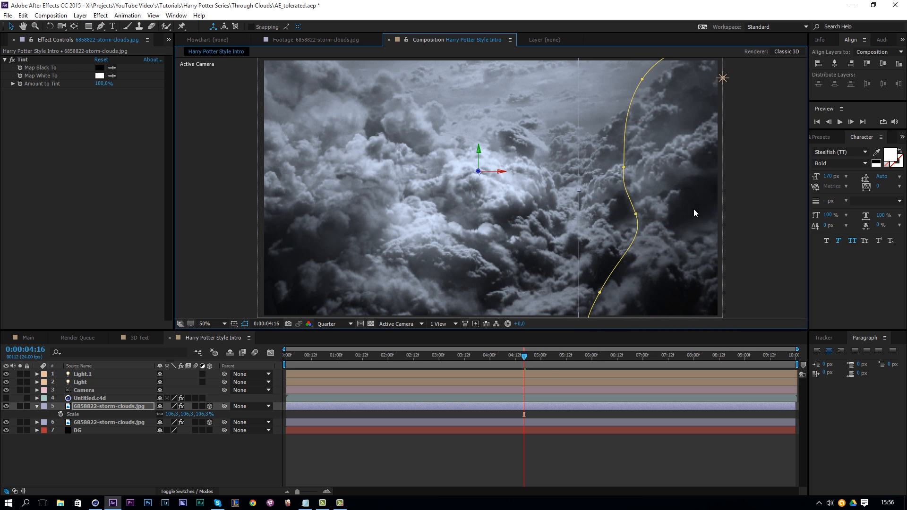
Step: Set a starting keyframe for the camera's position at 0:00:00:00
left_click(92, 391)
key("p")
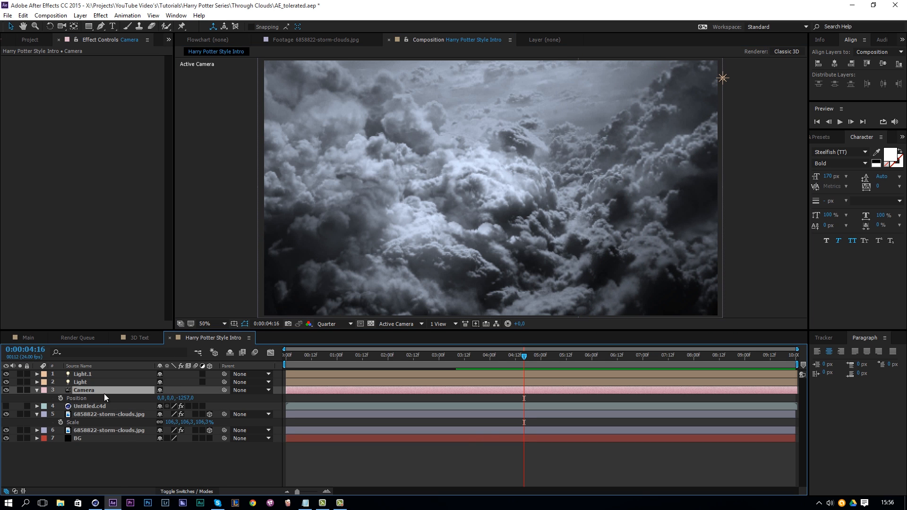
left_click_drag(331, 355, 272, 359)
left_click(60, 399)
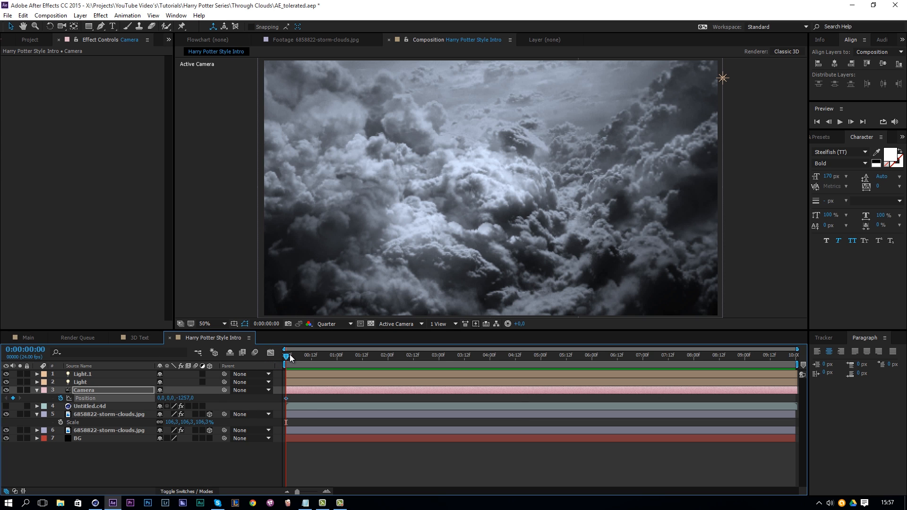
Step: Add a camera position keyframe at 0:00:09:23 with the camera moved forward along Z, and preview the move's start
key("End")
left_click(13, 399)
left_click_drag(195, 400, 847, 367)
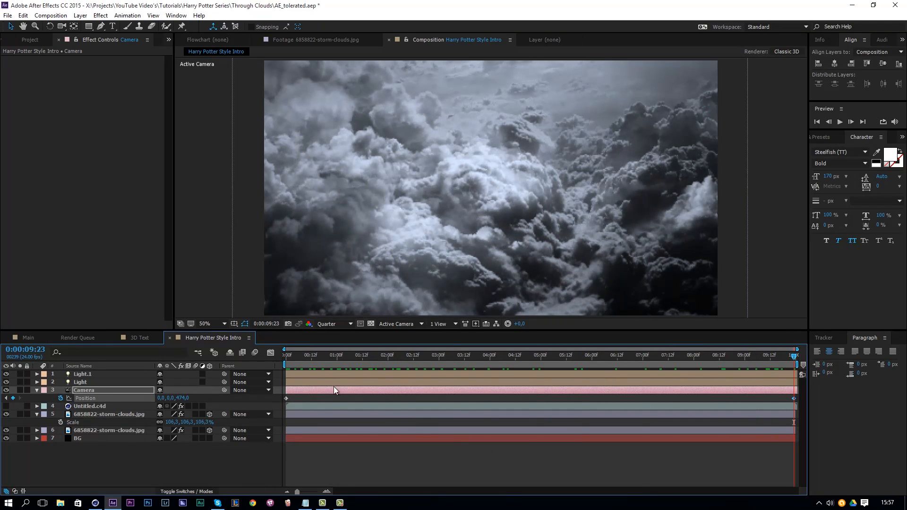
left_click_drag(186, 399, 300, 399)
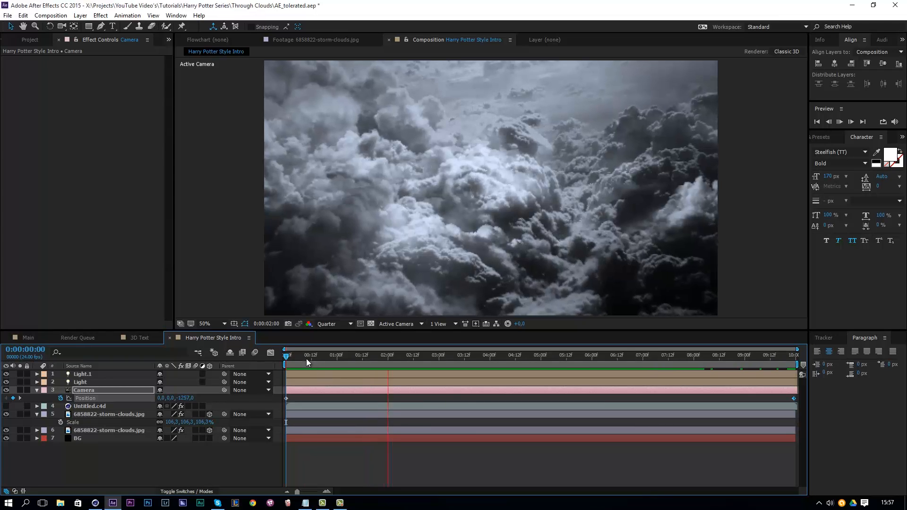
left_click_drag(306, 359, 287, 355)
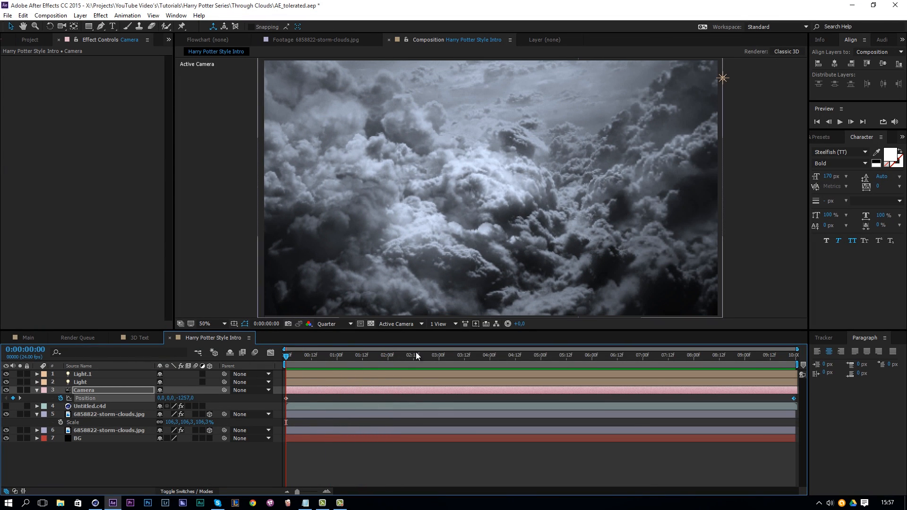
left_click_drag(416, 353, 254, 368)
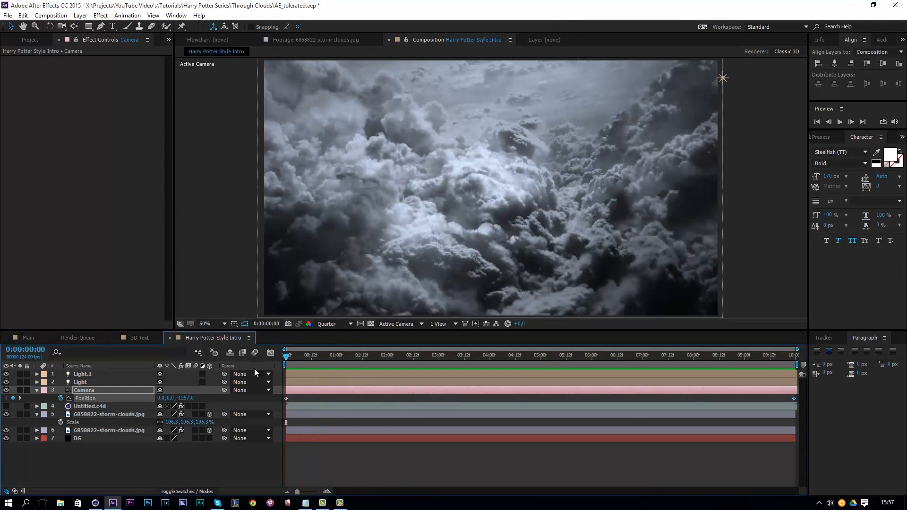
Step: Duplicate the masked right-hand storm clouds layer and delete the mask from the new copy
left_click(109, 414)
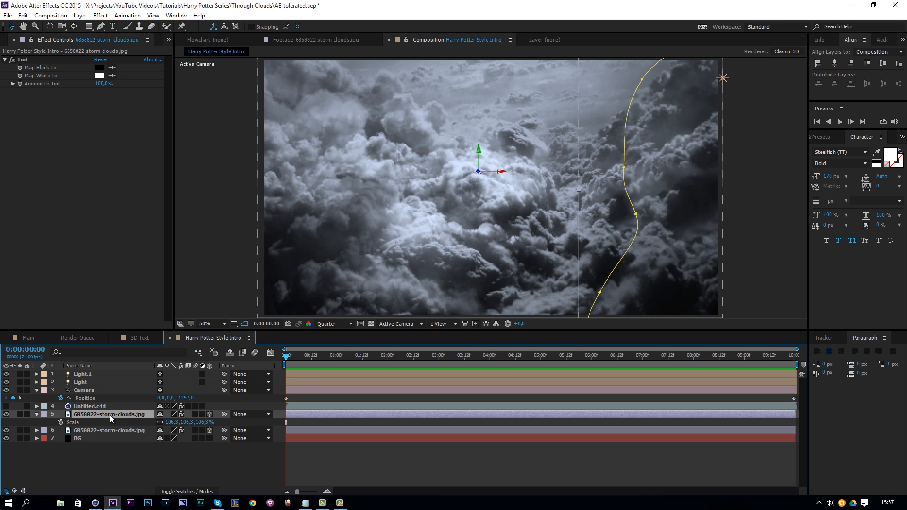
key("ctrl+d")
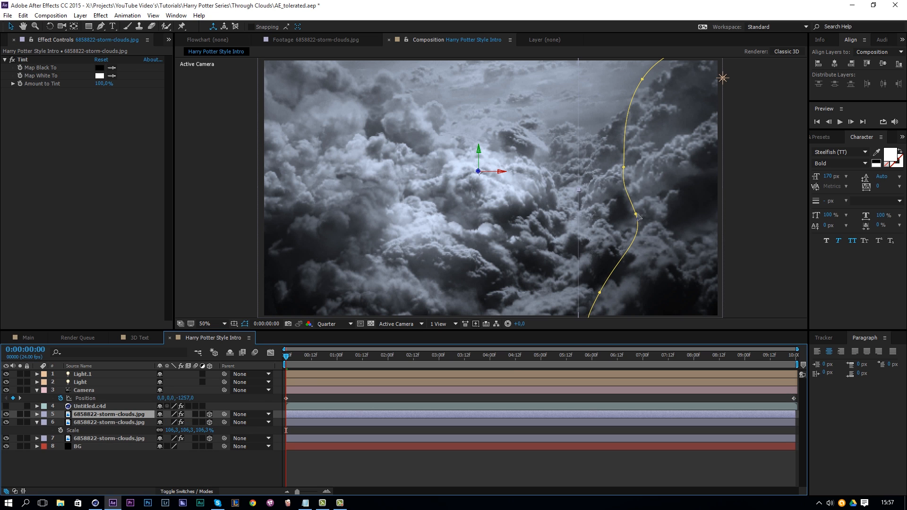
key("Return")
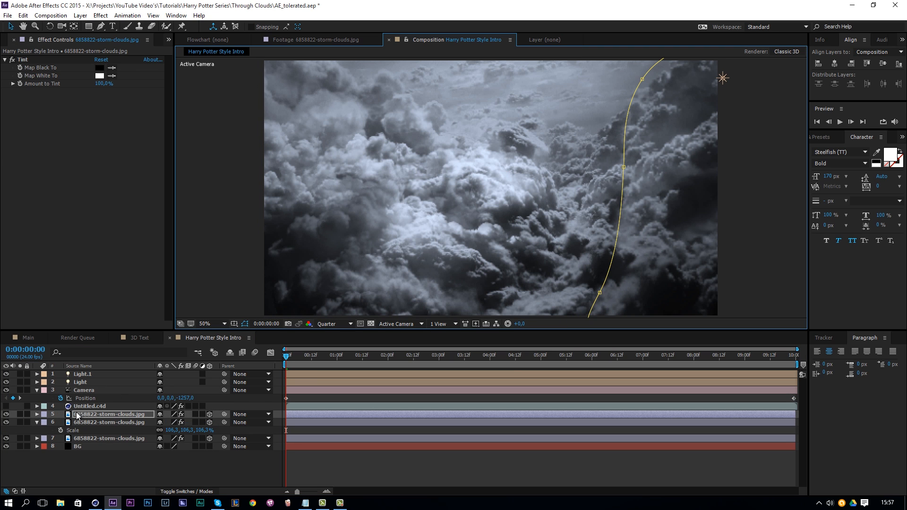
key("Return")
left_click(600, 292)
key("Delete")
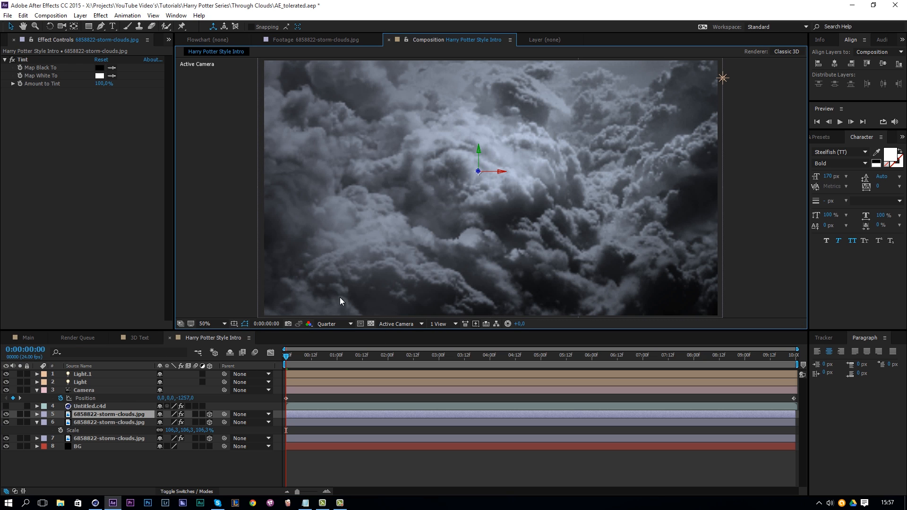
Step: Draw a closed Pen mask on the new copy along the diagonal cloud ridge, enclosing the lower left clouds past the frame edges
key("g")
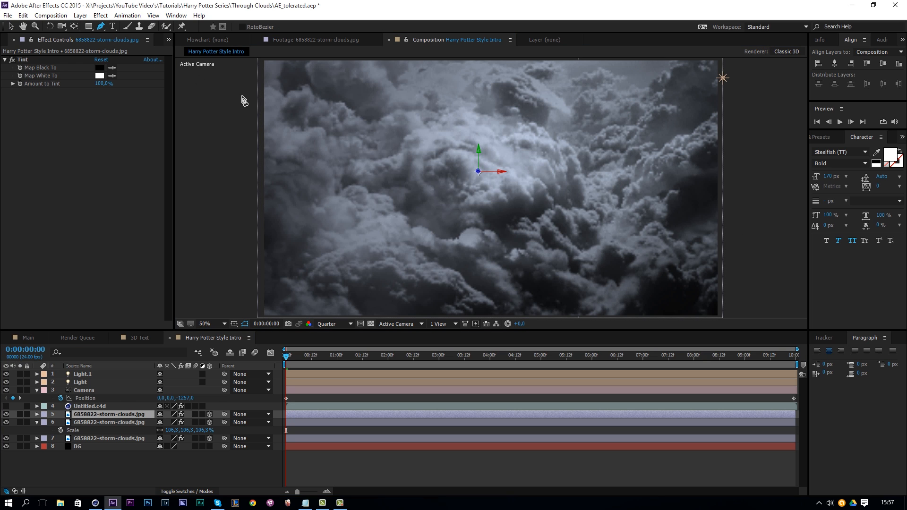
left_click(249, 74)
left_click(279, 89)
left_click(287, 127)
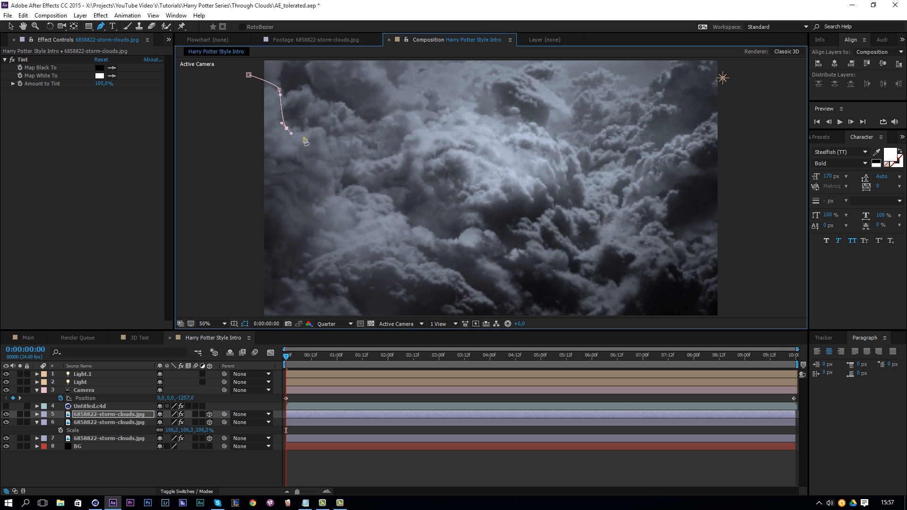
left_click(326, 130)
left_click(329, 161)
left_click(342, 201)
left_click(359, 190)
left_click(387, 200)
left_click(402, 223)
left_click(418, 234)
left_click(440, 262)
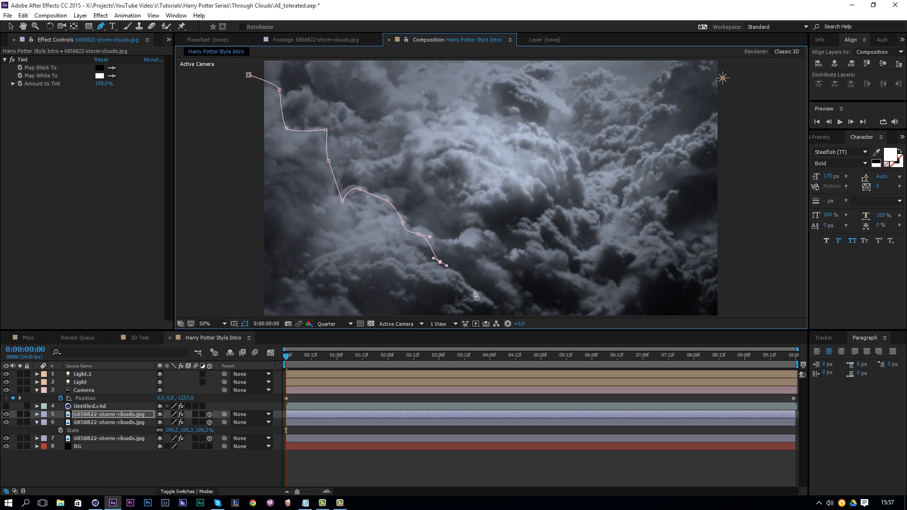
left_click(475, 291)
left_click(498, 308)
key("space")
left_click_drag(501, 311, 504, 217)
left_click(510, 247)
left_click(399, 259)
left_click(374, 255)
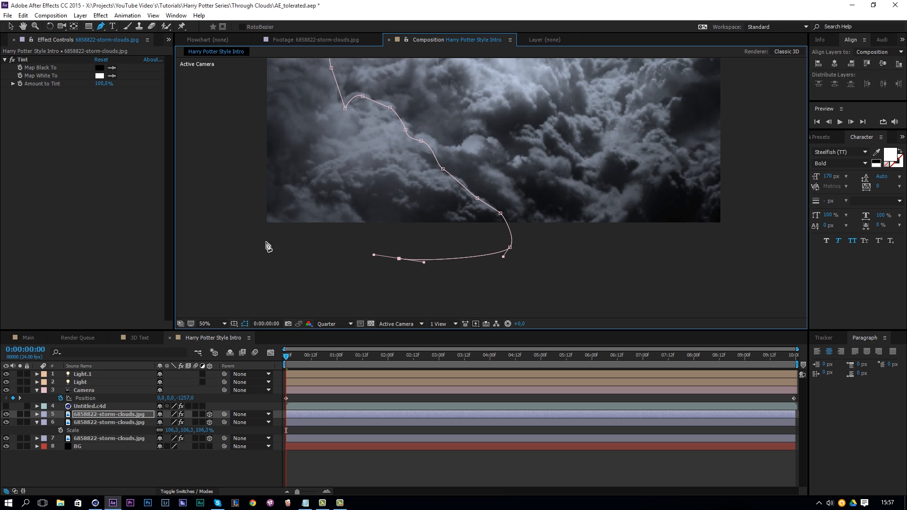
left_click(241, 241)
key("space")
left_click_drag(282, 206, 330, 287)
left_click(275, 193)
left_click(292, 81)
left_click(300, 63)
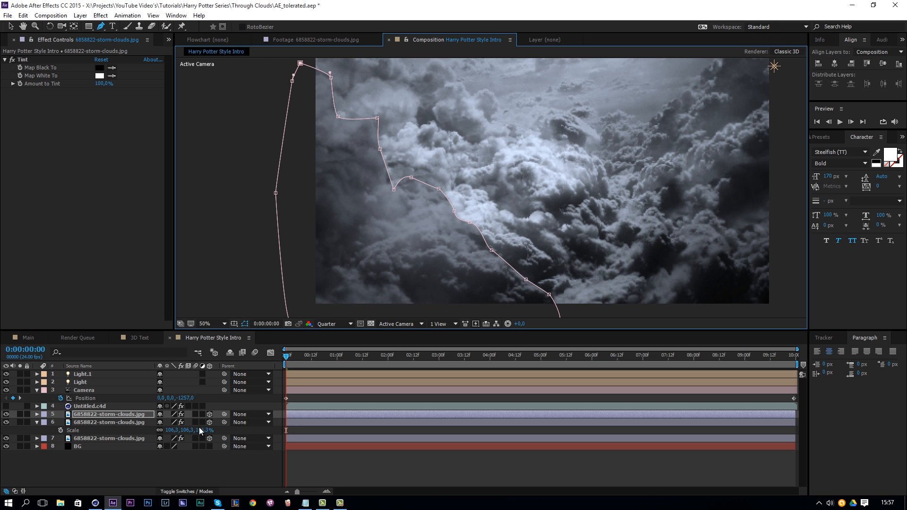
Step: Set the mask feather to 66 pixels on the left clouds copy and 107 pixels on the right one, and preview the camera move
key("f")
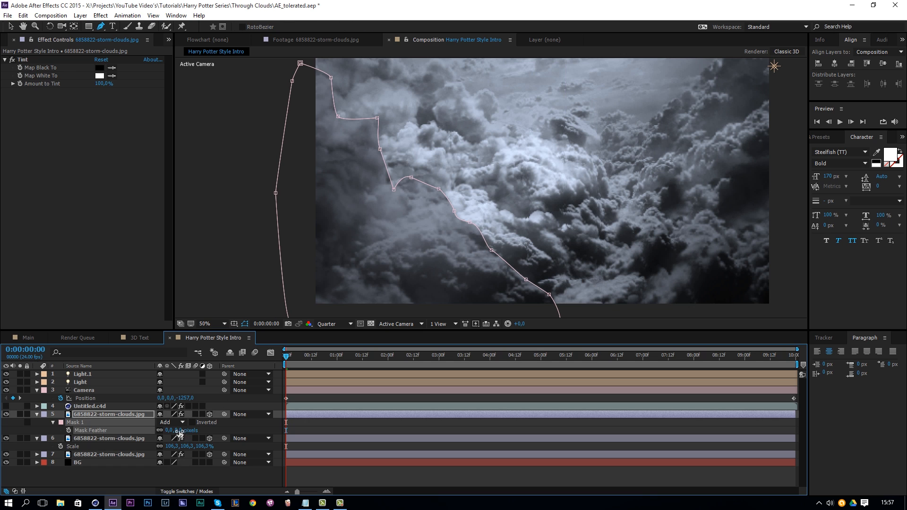
left_click_drag(180, 432, 192, 431)
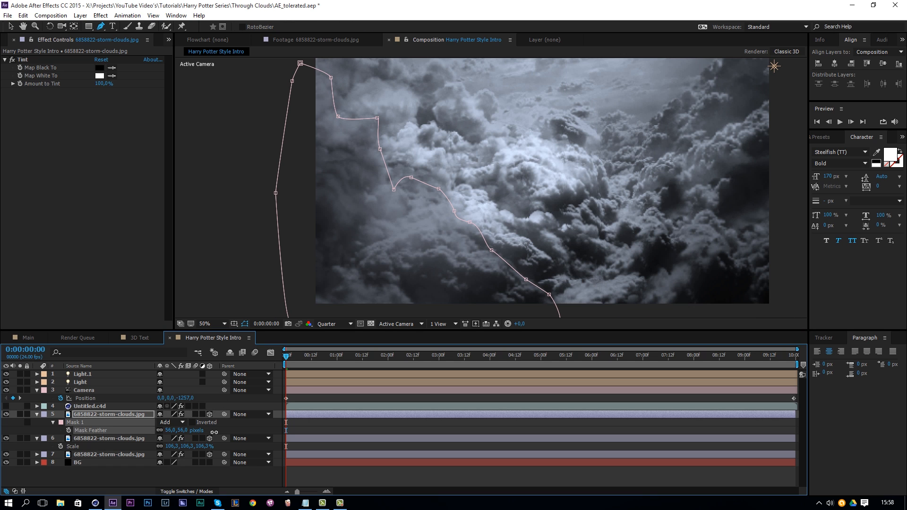
left_click(110, 437)
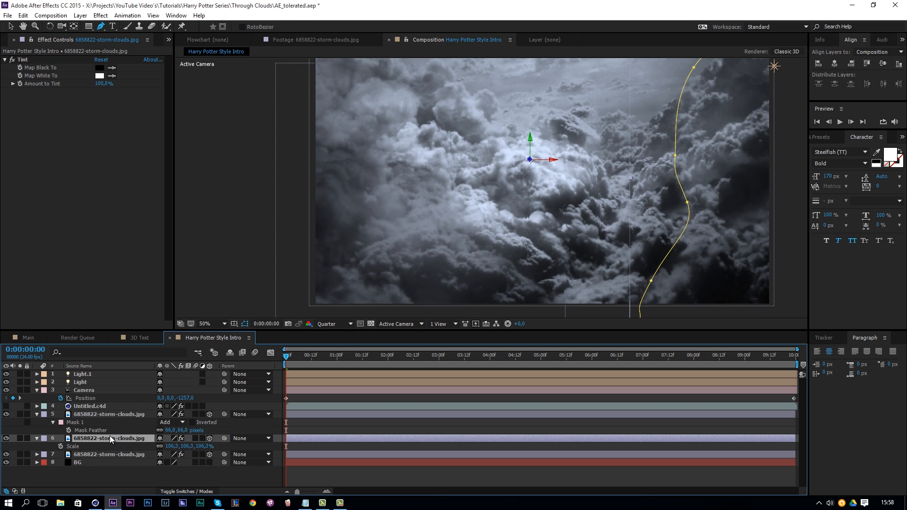
key("f")
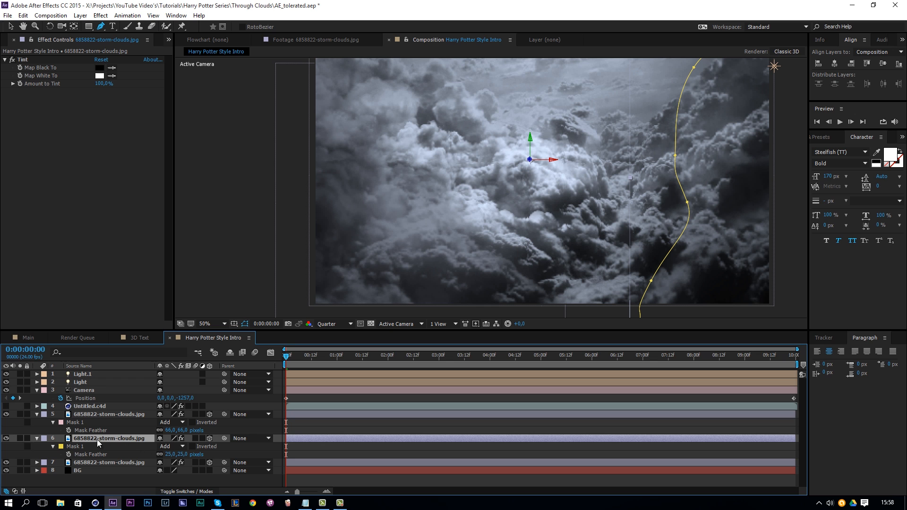
left_click_drag(170, 455, 211, 457)
key("v")
left_click(321, 421)
key("space")
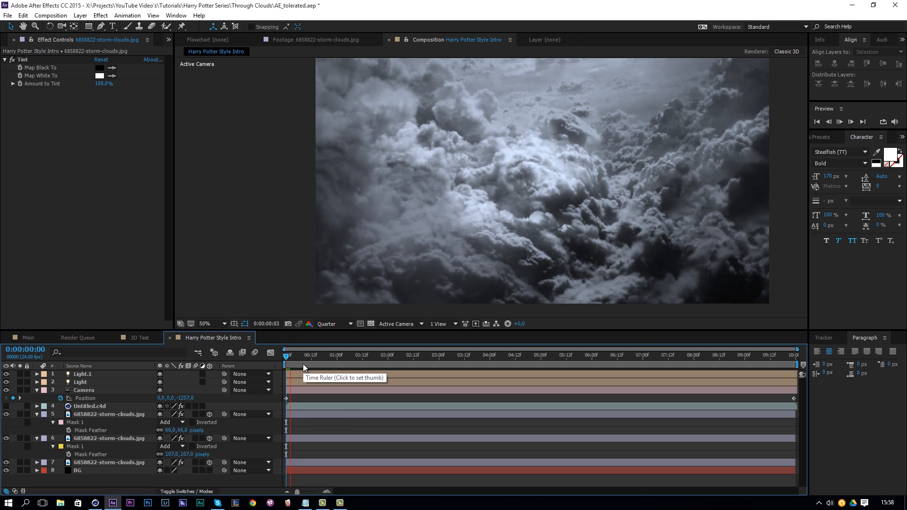
left_click_drag(293, 358, 246, 375)
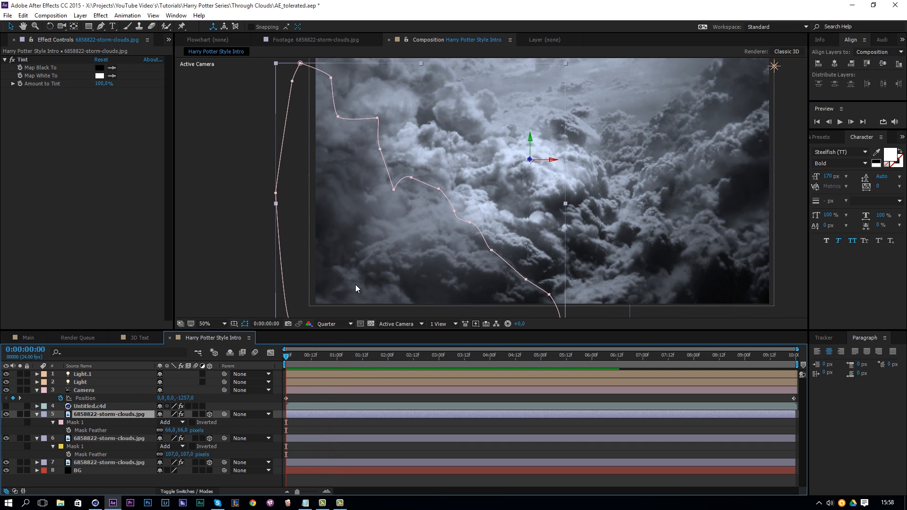
Step: Move the left clouds copy further out to the left and the right clouds copy further out to the right
left_click_drag(424, 282, 348, 285)
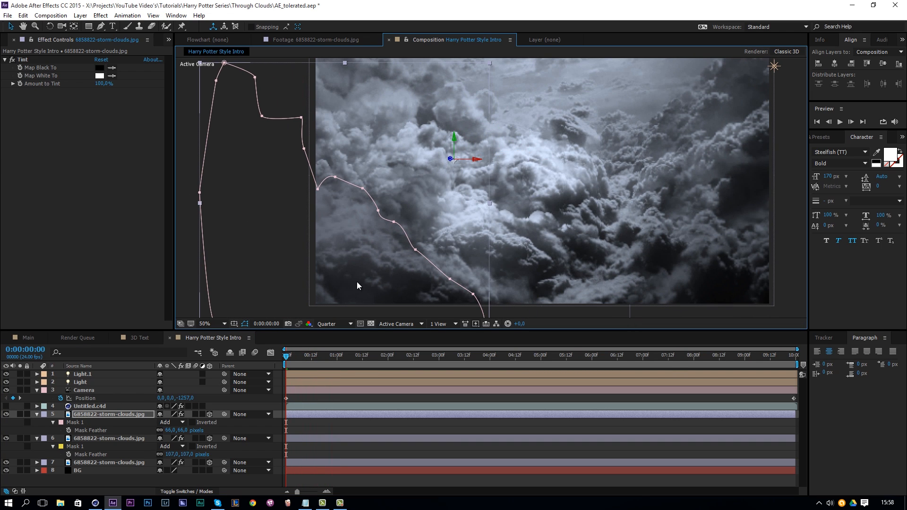
left_click(108, 438)
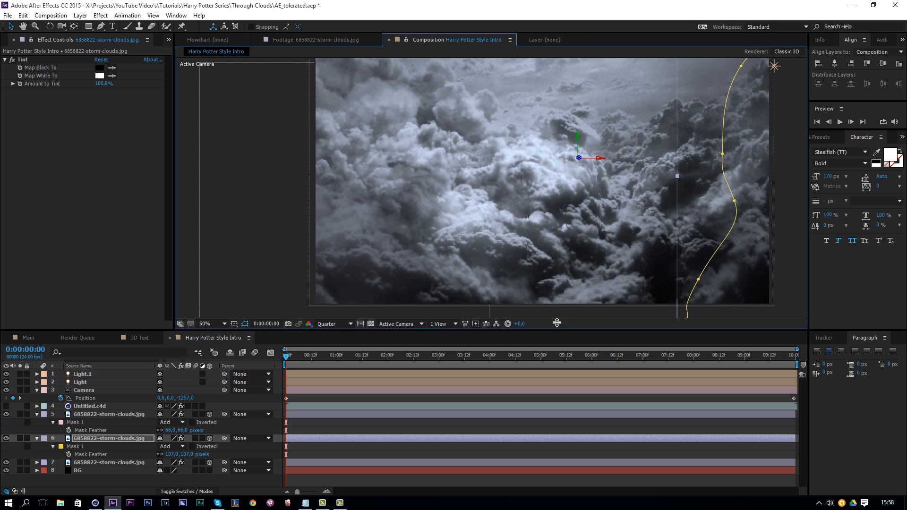
Step: Duplicate the left clouds copy and push the duplicate back in depth along its Z axis
left_click(115, 414)
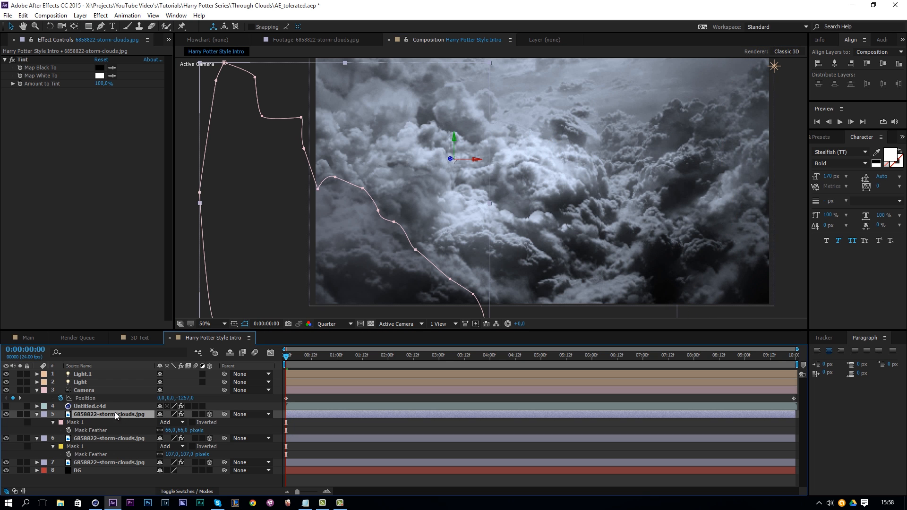
key("ctrl+d")
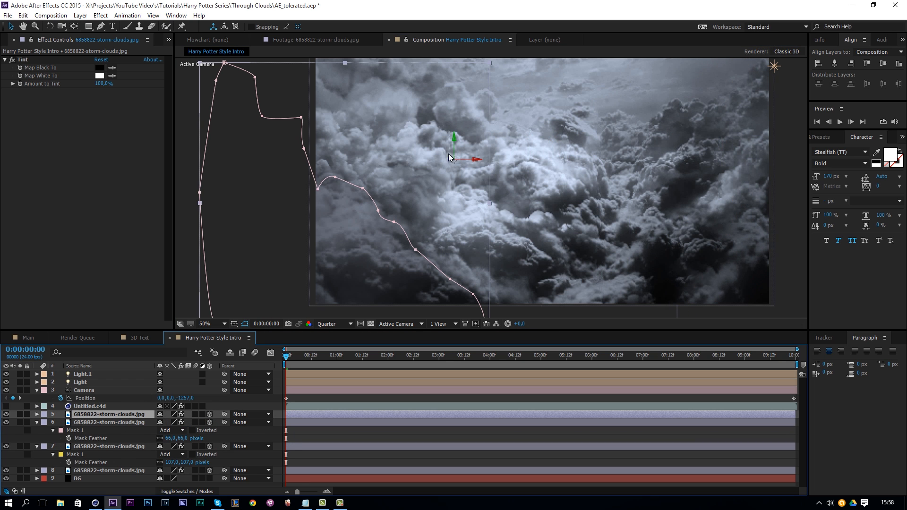
left_click_drag(457, 160, 638, 144)
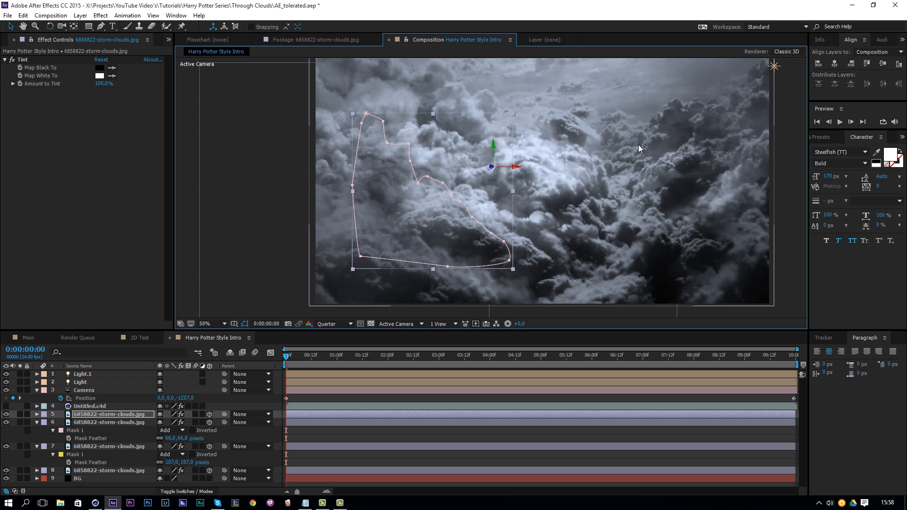
Step: Scale the pushed-back clouds copy to 218.3% and reposition it further right and slightly higher over the image's left side
key("s")
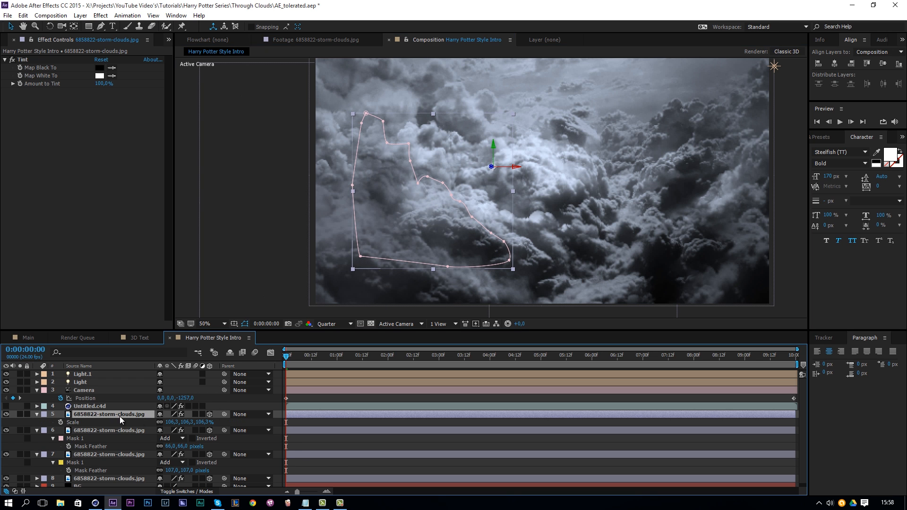
left_click_drag(176, 422, 232, 425)
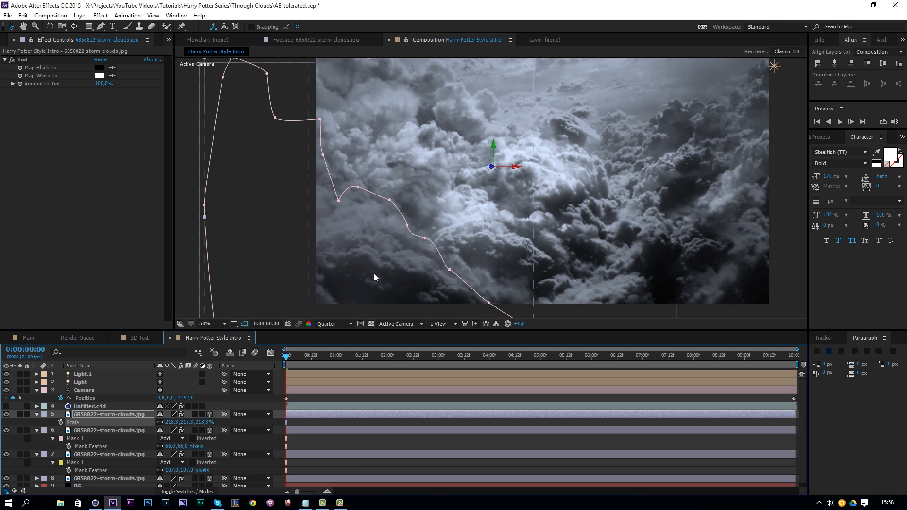
left_click_drag(374, 274, 467, 266)
key("w")
key("ctrl+z")
key("v")
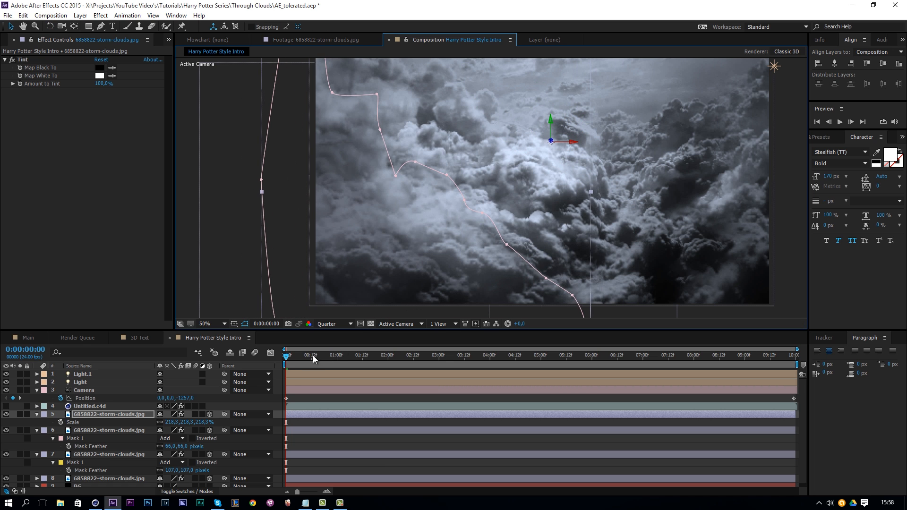
Step: Nudge the enlarged clouds copy slightly left following a preview of the camera move, and delete its mask
key("space")
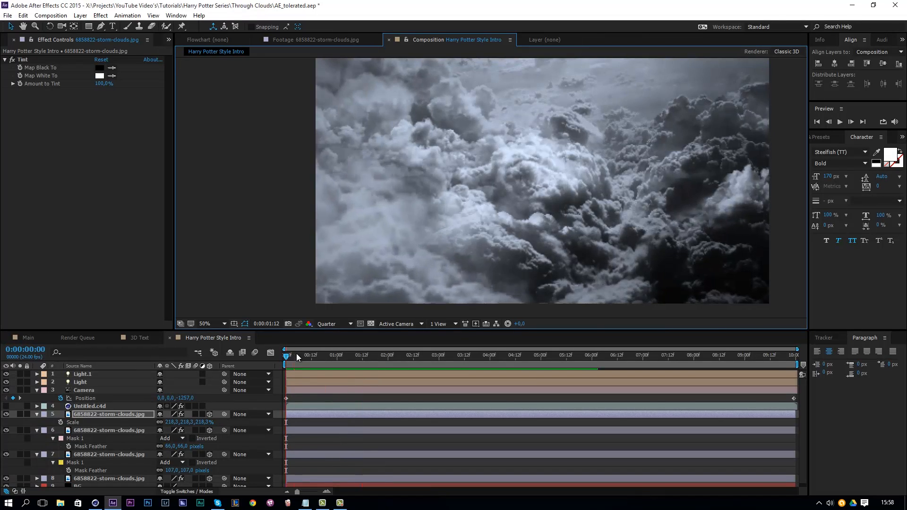
left_click_drag(297, 353, 279, 372)
mouse_move(446, 175)
left_mouse_down()
mouse_move(434, 160)
mouse_move(433, 178)
left_mouse_up()
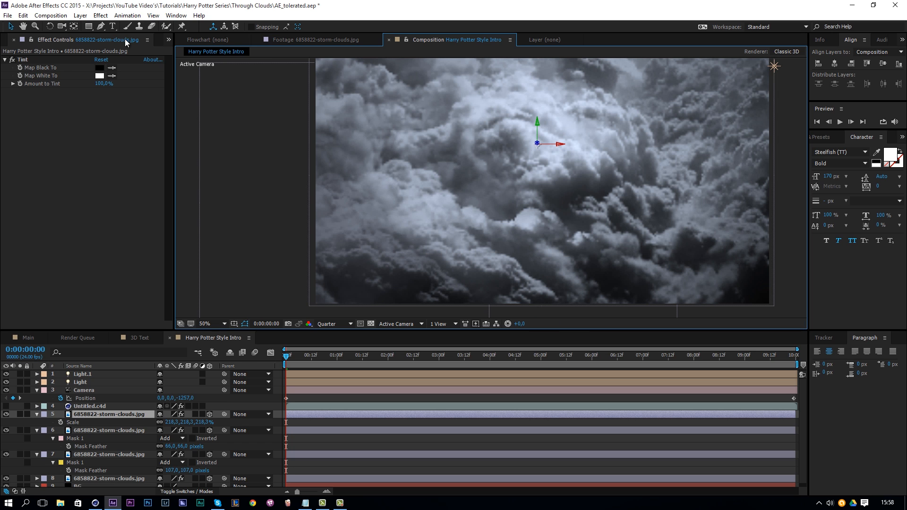
Step: Draw a closed curved Pen mask on the enlarged clouds copy around the upper left cloud mass, extending past the frame's left edge
left_click(101, 27)
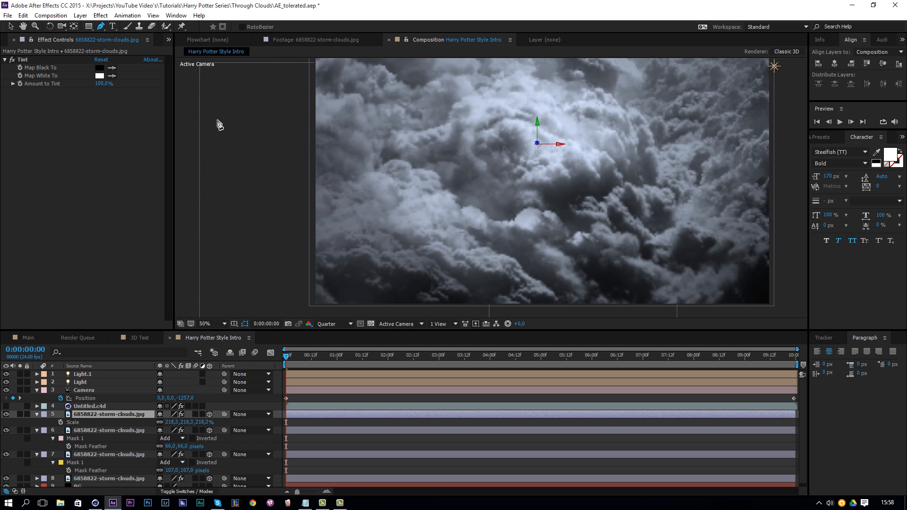
left_click(322, 229)
left_click(414, 215)
left_click(497, 178)
left_click(502, 162)
left_click(495, 141)
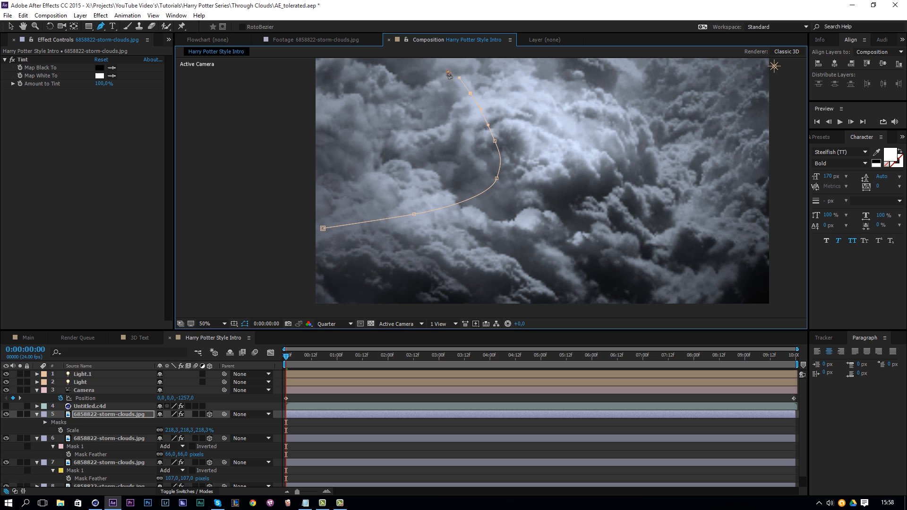
left_click(438, 64)
left_click(414, 60)
left_click_drag(407, 79, 376, 62)
left_click_drag(361, 59, 337, 58)
left_click_drag(265, 77, 259, 90)
left_click_drag(240, 178, 247, 207)
left_click(323, 232)
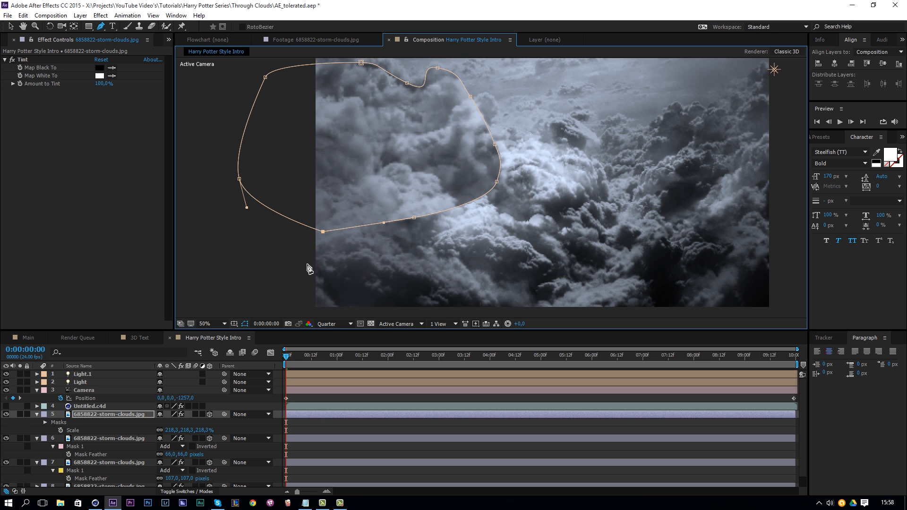
Step: Set the mask feather on the enlarged upper left clouds copy to 136 pixels
key("f")
left_click_drag(180, 431, 233, 424)
key("v")
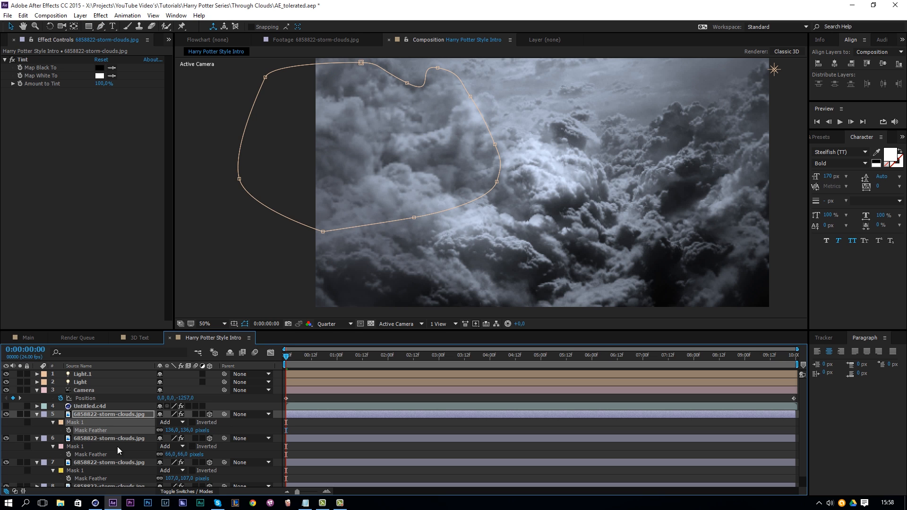
Step: Set the mask feather to 261 pixels on the lower left clouds copy and 253 pixels on the right one, and preview the camera move
left_click_drag(188, 455, 216, 478)
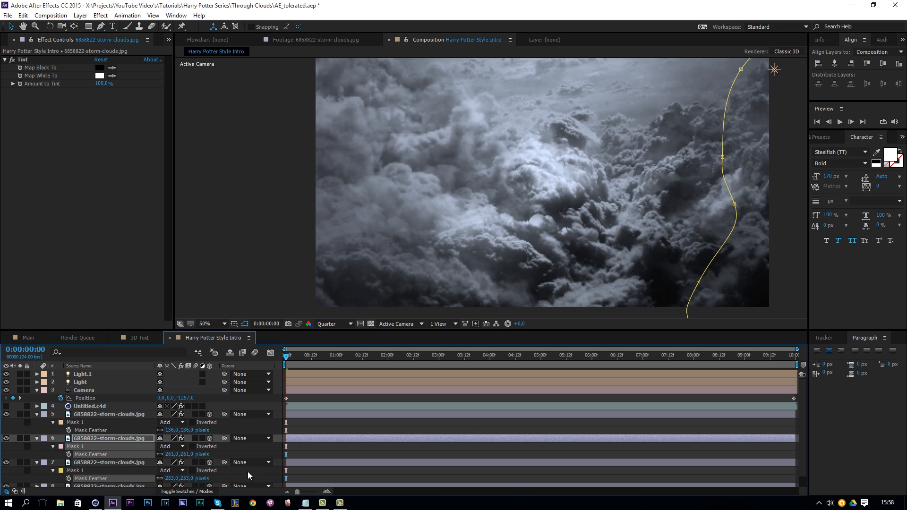
left_click(314, 431)
key("space")
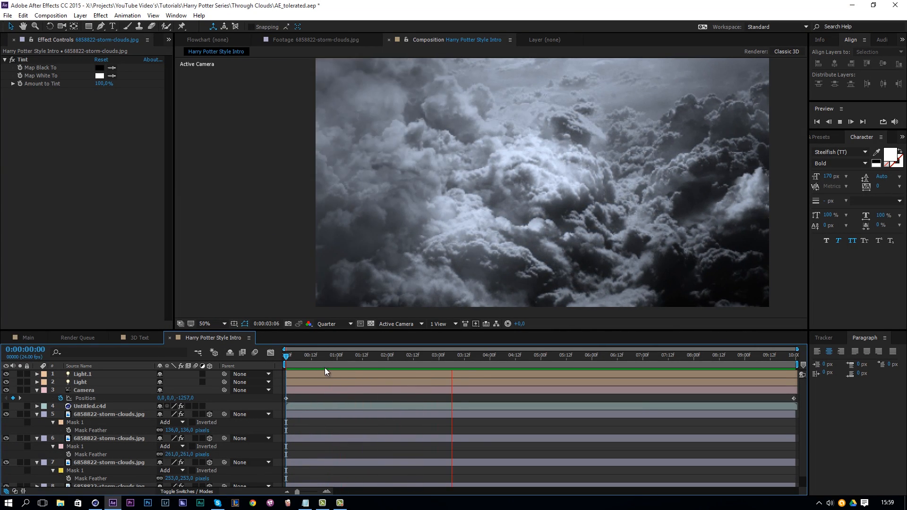
key("space")
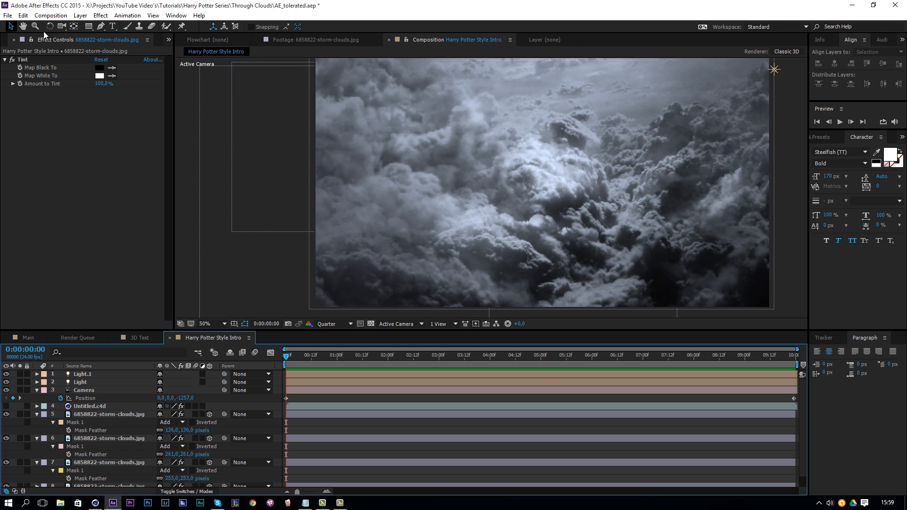
Step: Examine the cloud images glorious_clouds_from_above.jpg and fractal-storm-cloud.jpg in the project's Clouds folder as candidates for further layers
left_click(167, 40)
left_click(189, 61)
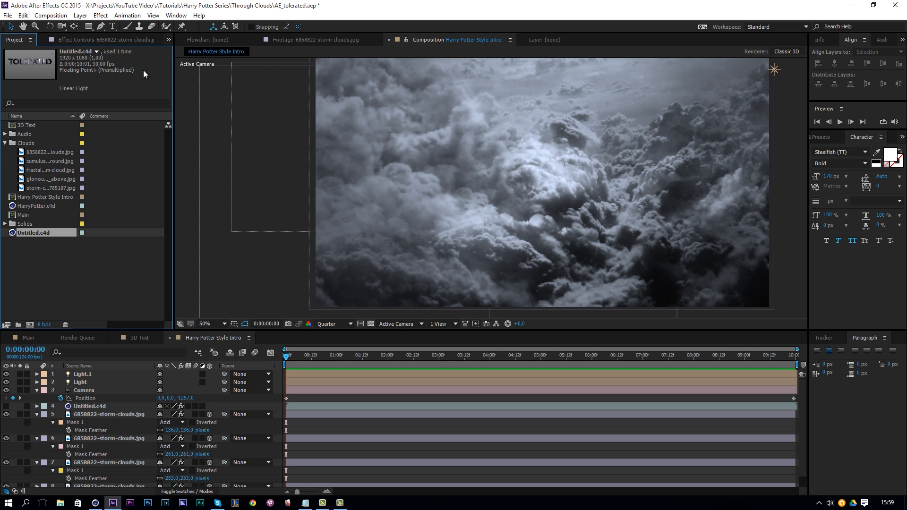
double_click(49, 180)
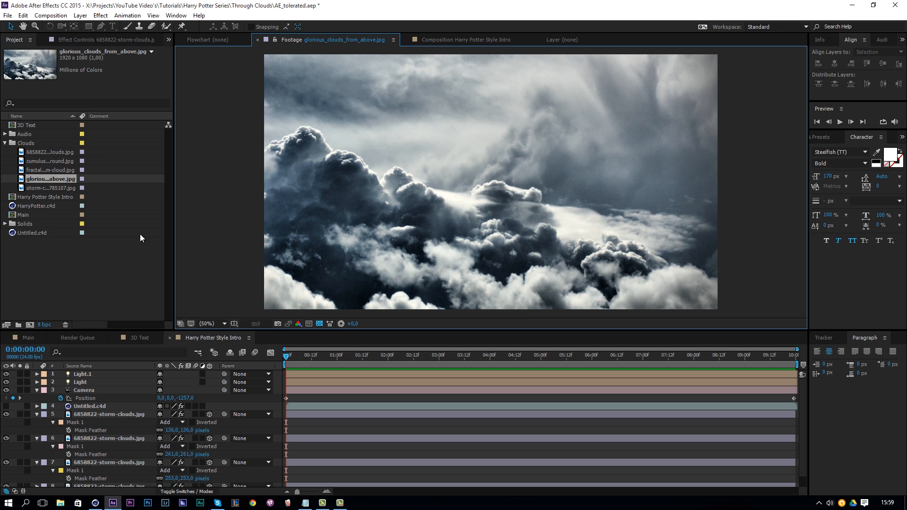
double_click(56, 171)
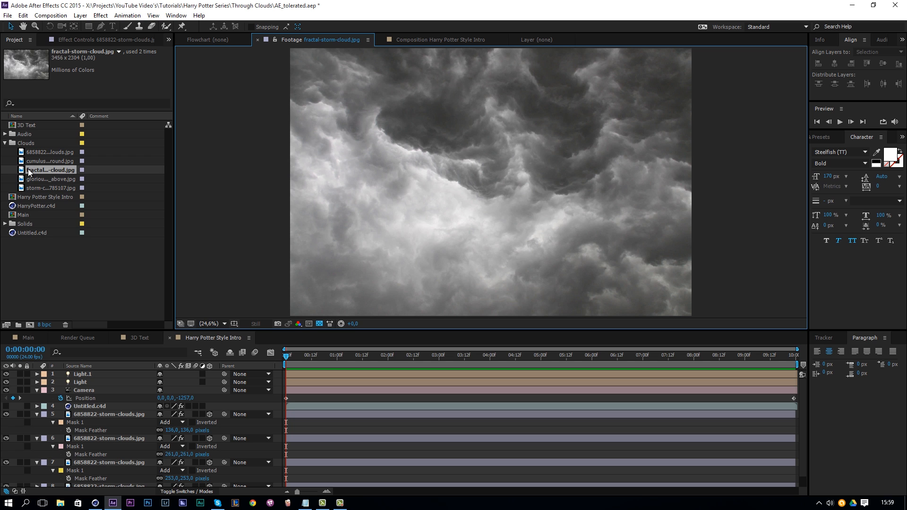
Step: Add fractal-storm-cloud.jpg above the other cloud layers and draw a curved Pen path under its dark clouds to the frame's right edge
left_click_drag(35, 172, 140, 419)
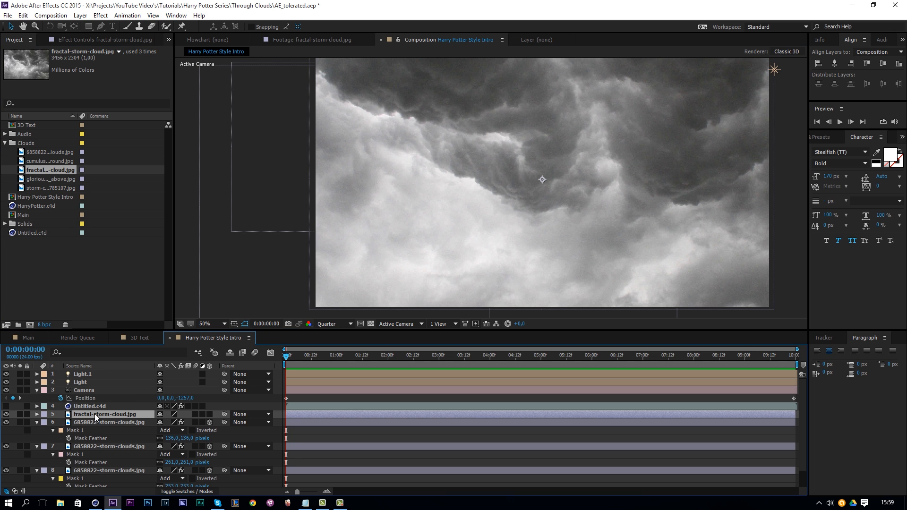
left_click(101, 26)
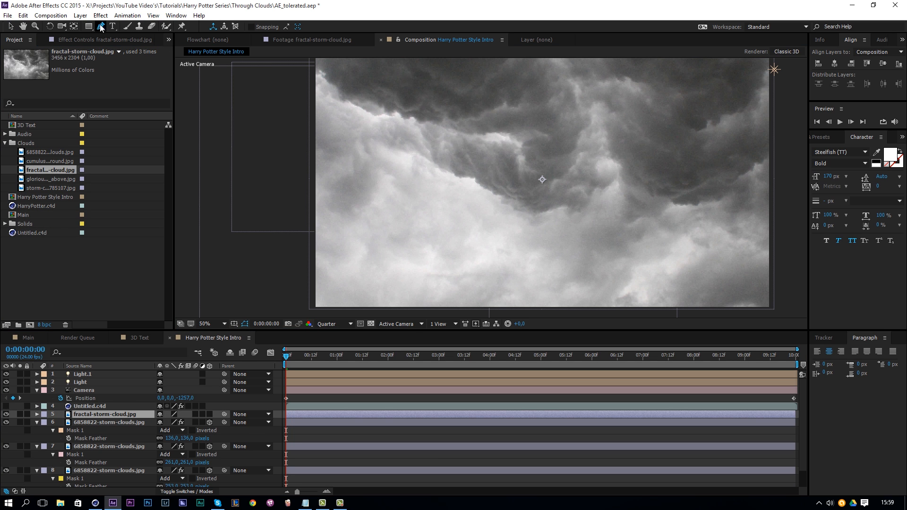
left_click(310, 72)
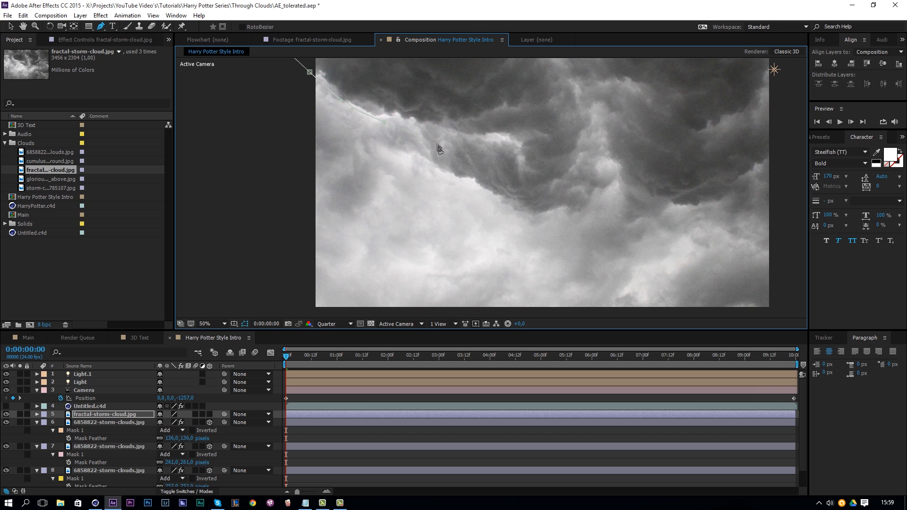
left_click(533, 188)
left_click(606, 114)
key("ctrl+z")
key("ctrl+z")
left_click_drag(702, 205, 718, 205)
left_click_drag(774, 151, 779, 144)
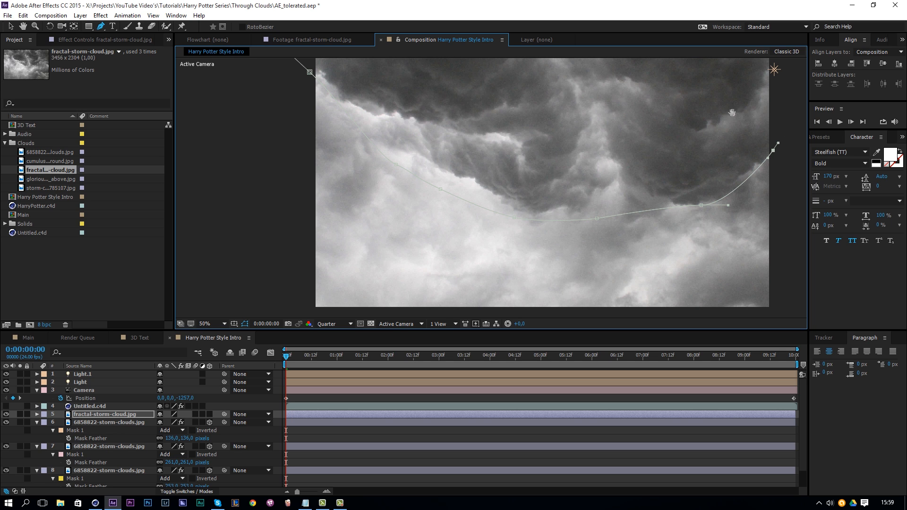
Step: Close the fractal cloud mask with a curve above the frame and round off its lower left edge
mouse_move(750, 103)
left_mouse_down()
mouse_move(721, 196)
mouse_move(749, 106)
left_mouse_up()
left_click_drag(605, 83, 490, 87)
left_click_drag(355, 107, 328, 115)
left_click_drag(272, 140, 277, 149)
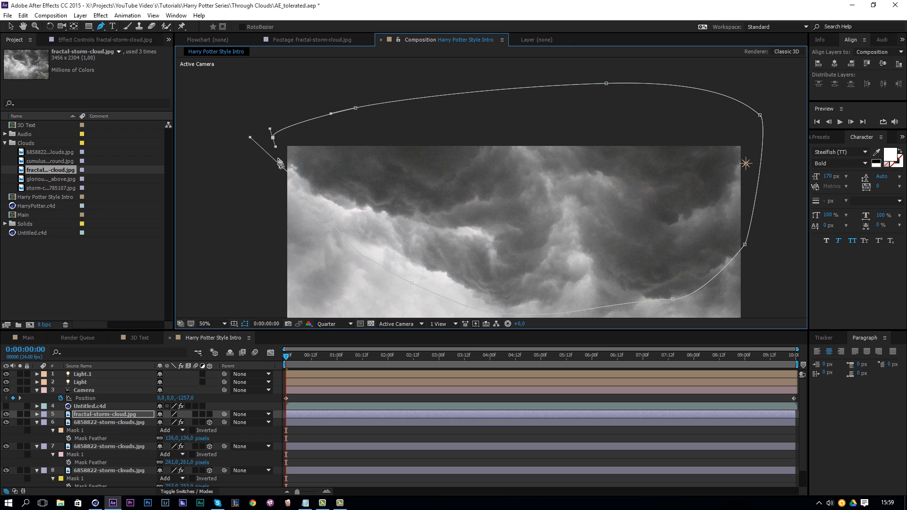
left_click(281, 166)
left_click_drag(345, 258, 341, 151)
left_click_drag(323, 223, 312, 253)
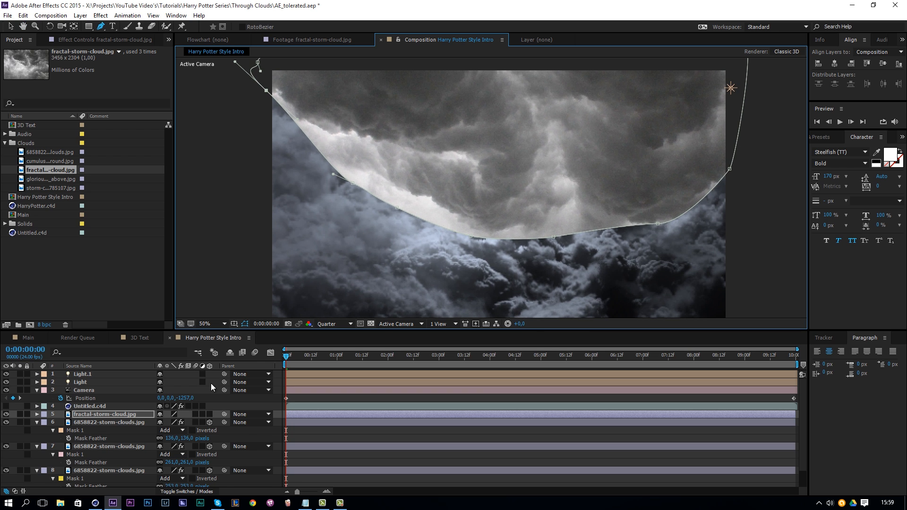
Step: Set the mask feather on the fractal-storm-cloud.jpg layer to 207 pixels
key("f")
key("f")
left_click(135, 416)
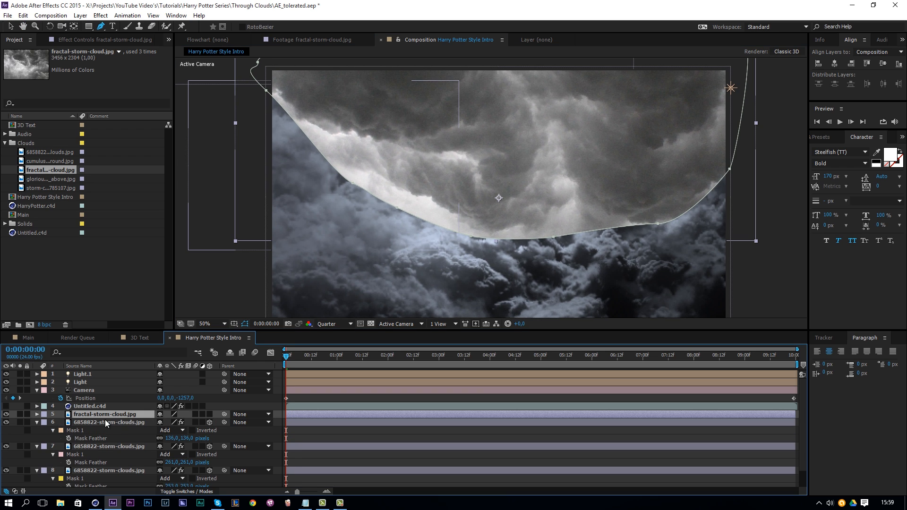
key("f")
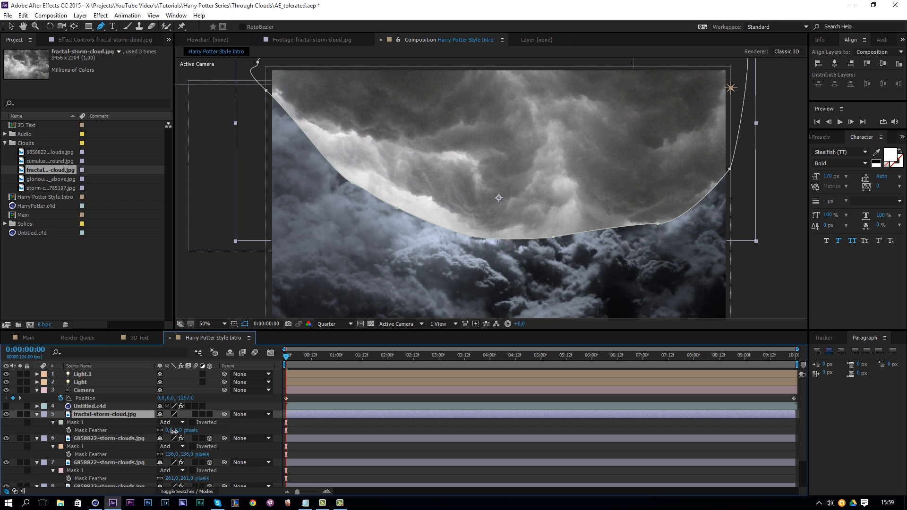
left_click_drag(182, 431, 249, 433)
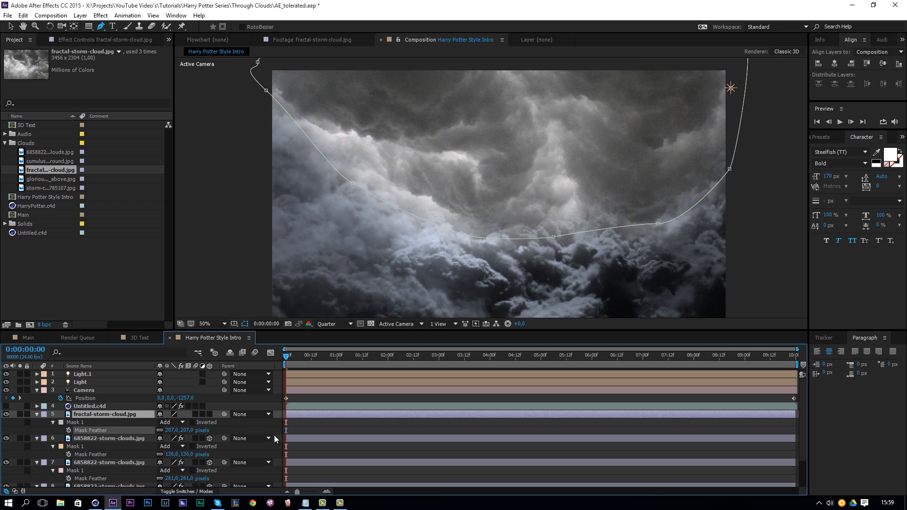
key("Return")
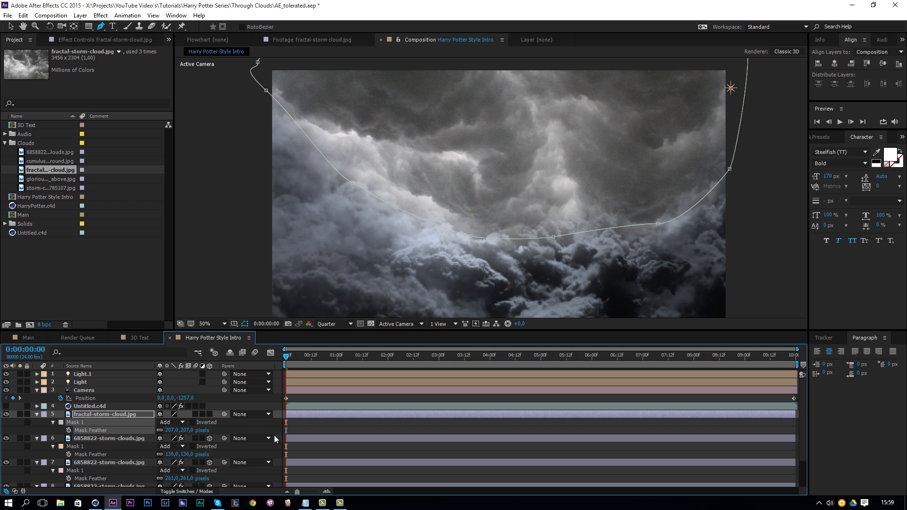
Step: Apply the Tint effect to the fractal-storm-cloud.jpg layer and make it a 3D layer
left_click(103, 16)
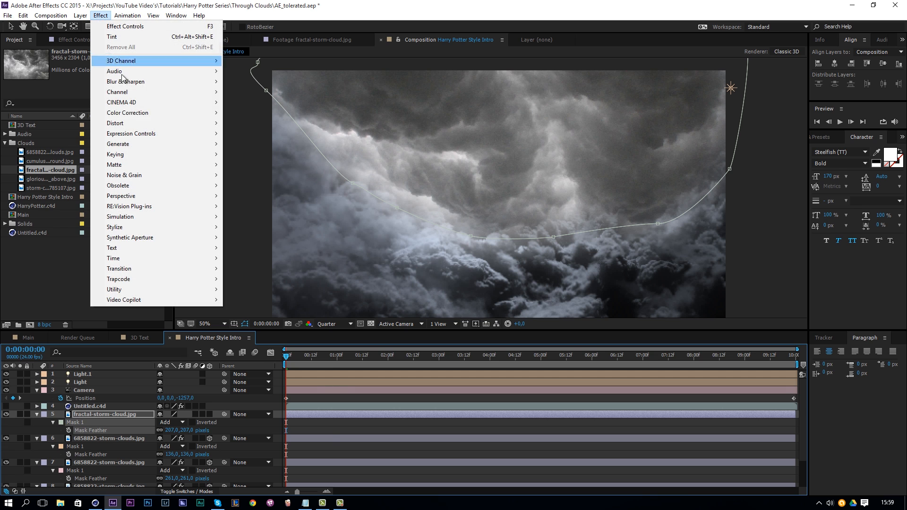
mouse_move(142, 113)
left_click(243, 424)
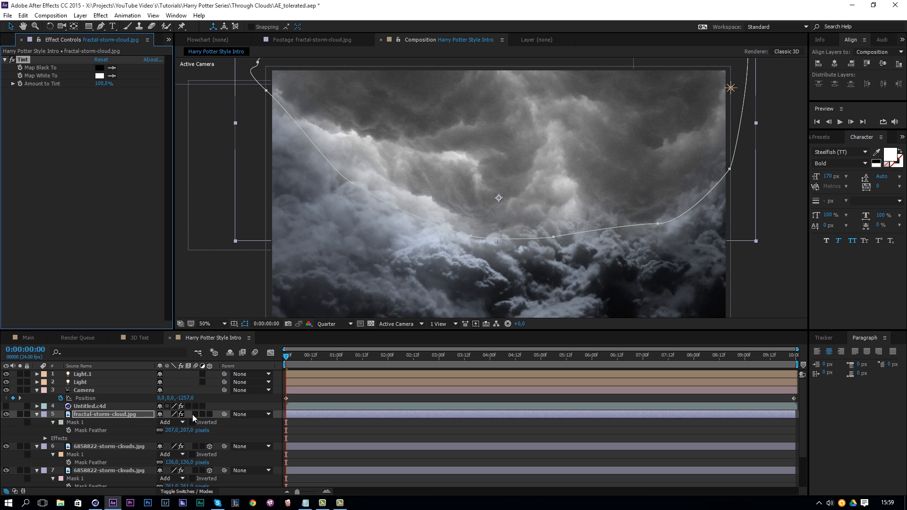
left_click(210, 415)
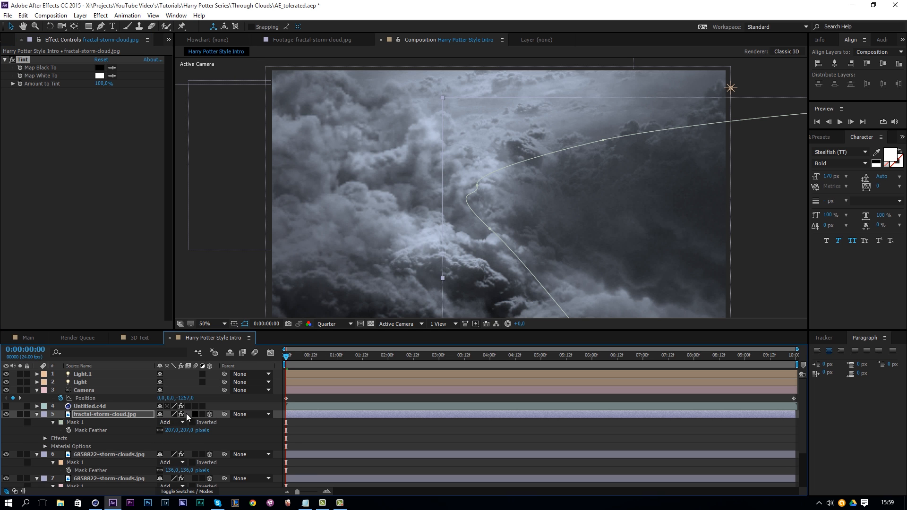
Step: Move the fractal cloud layer over the upper middle of the frame and scale it to 65%
left_click(132, 413)
scroll(605, 208, "down", 2)
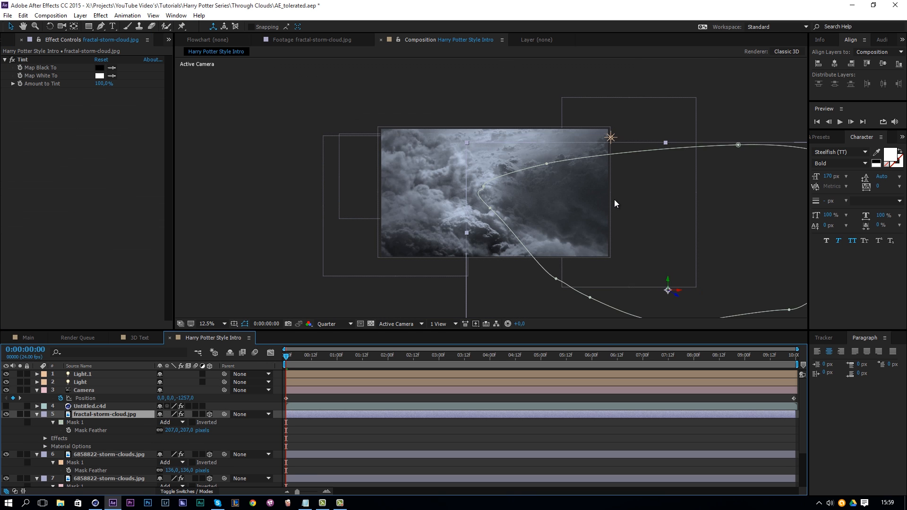
left_click_drag(528, 144, 527, 136)
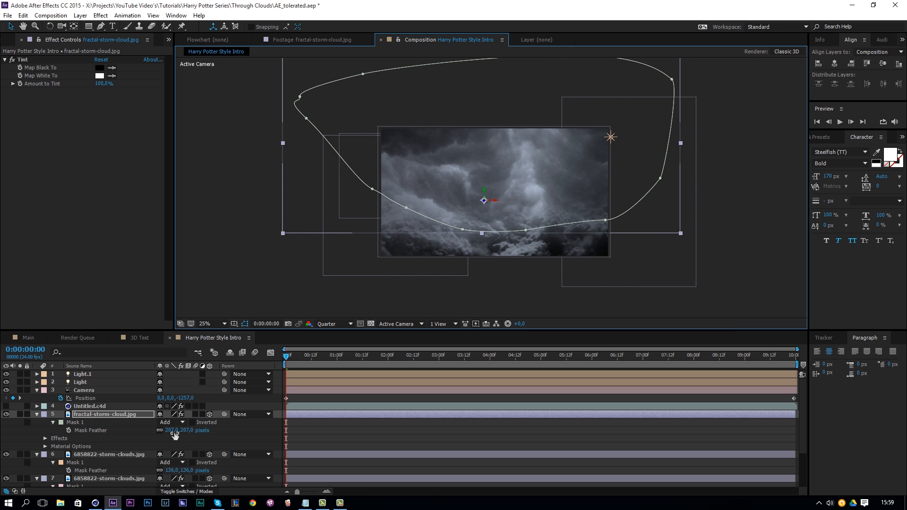
key("s")
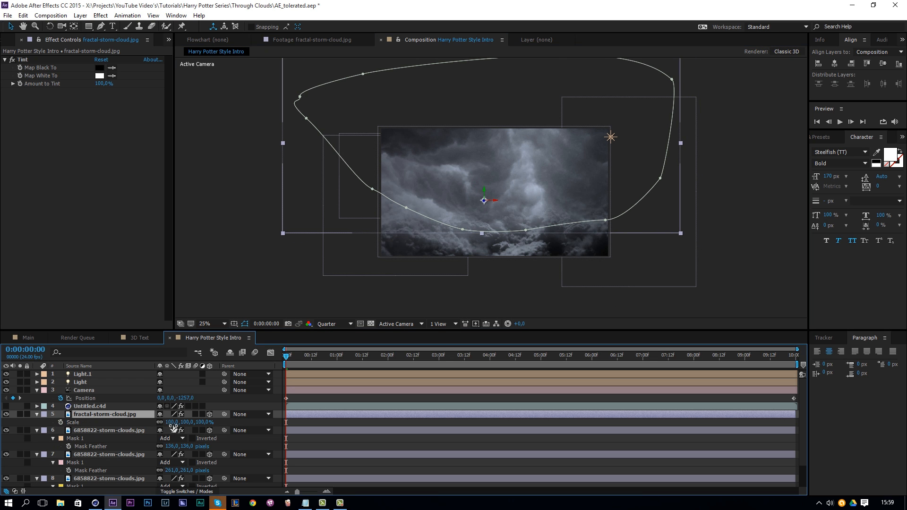
left_click_drag(172, 422, 162, 428)
mouse_move(525, 157)
left_mouse_down()
mouse_move(520, 132)
mouse_move(524, 156)
left_mouse_up()
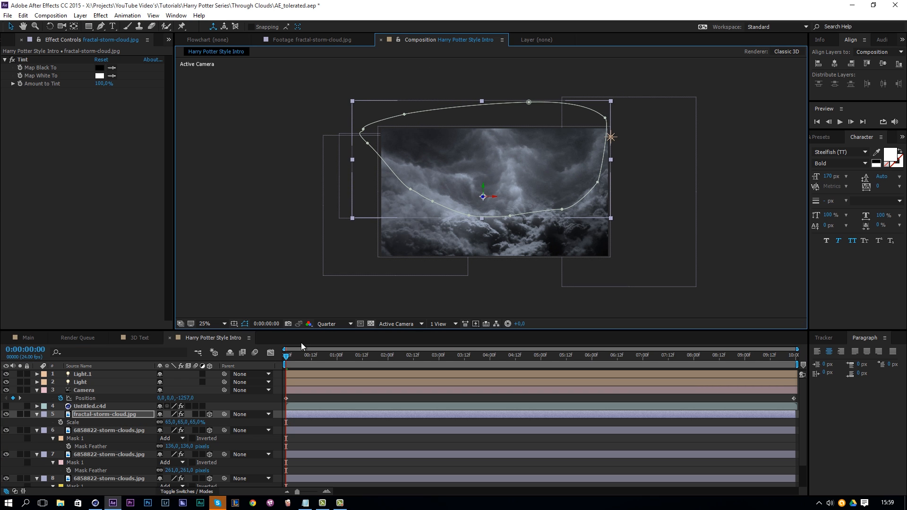
Step: Push the fractal cloud layer deeper in Z, scale it to 131%, shift it toward the frame's upper right and preview the camera move
left_click(130, 416)
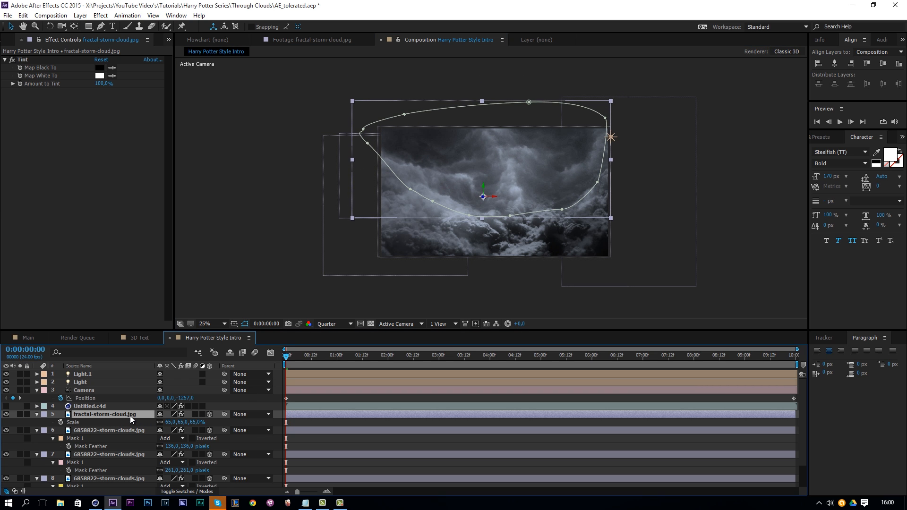
key("p")
left_click_drag(190, 422, 401, 398)
key("s")
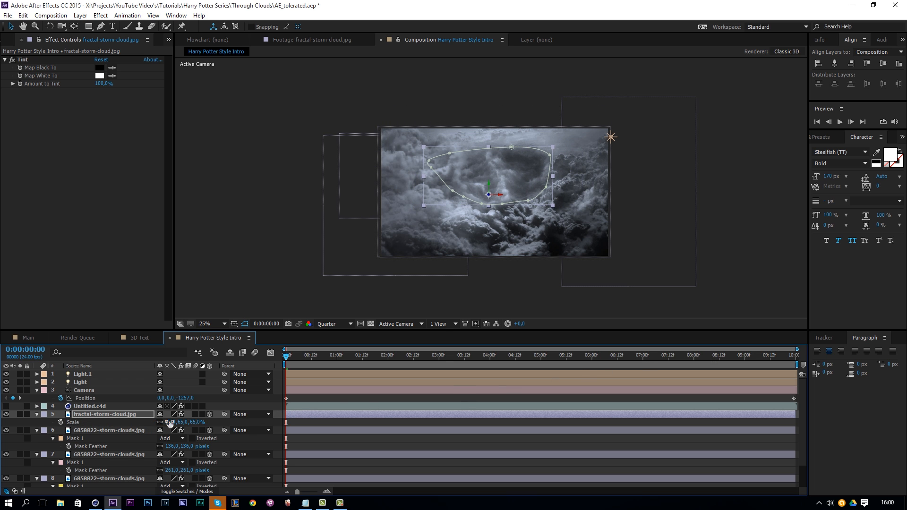
left_click_drag(174, 422, 192, 422)
scroll(573, 139, "up", 2)
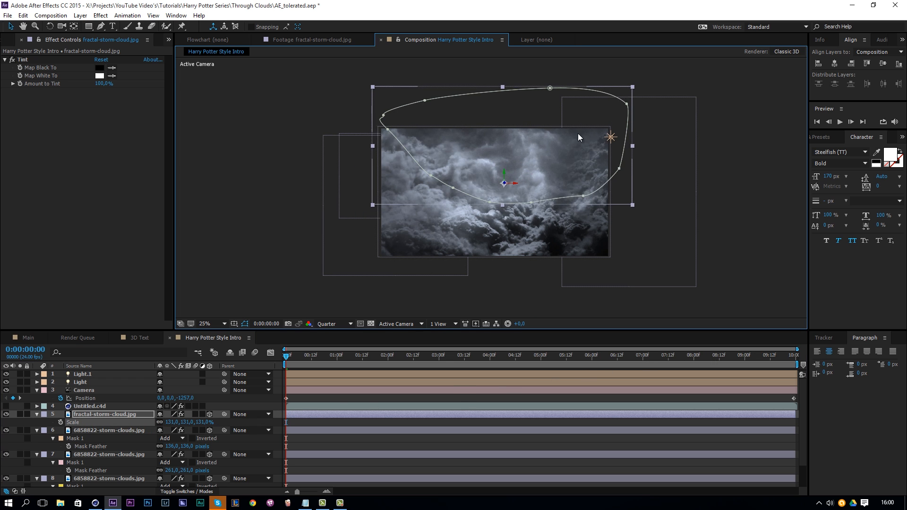
left_click_drag(610, 147, 641, 151)
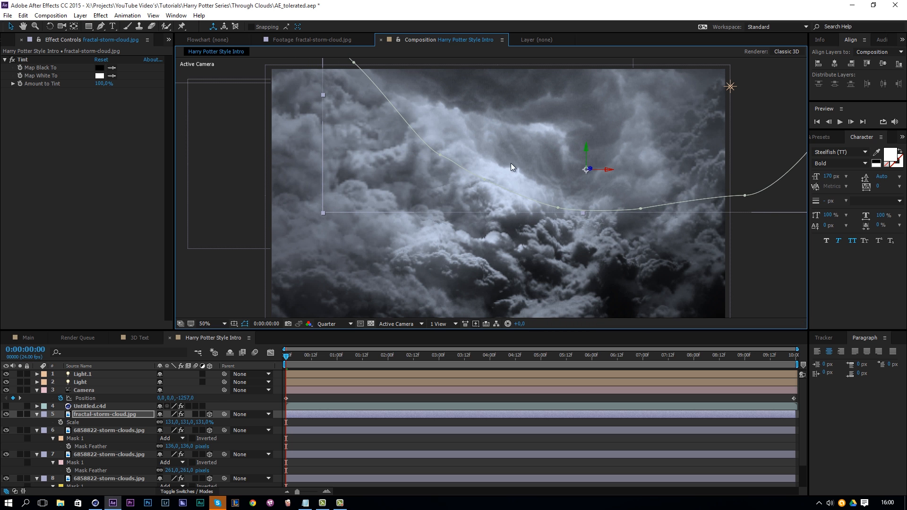
key("space")
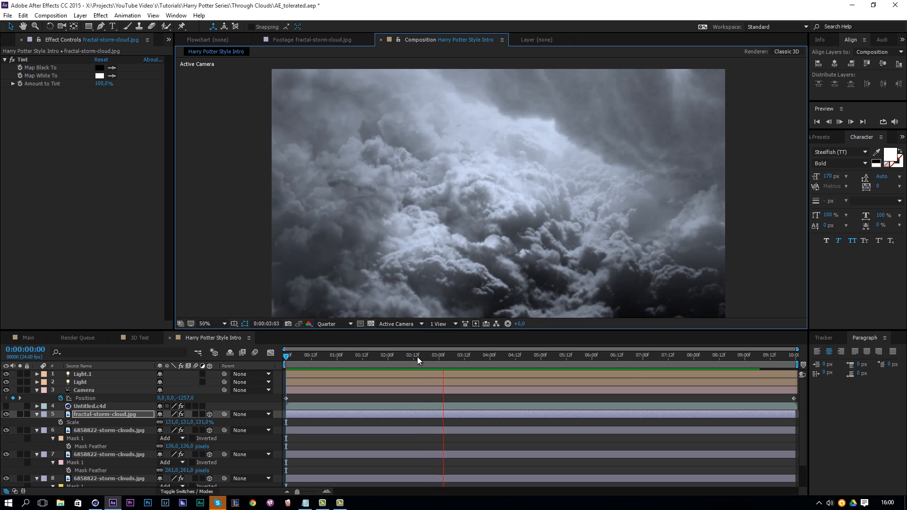
key("space")
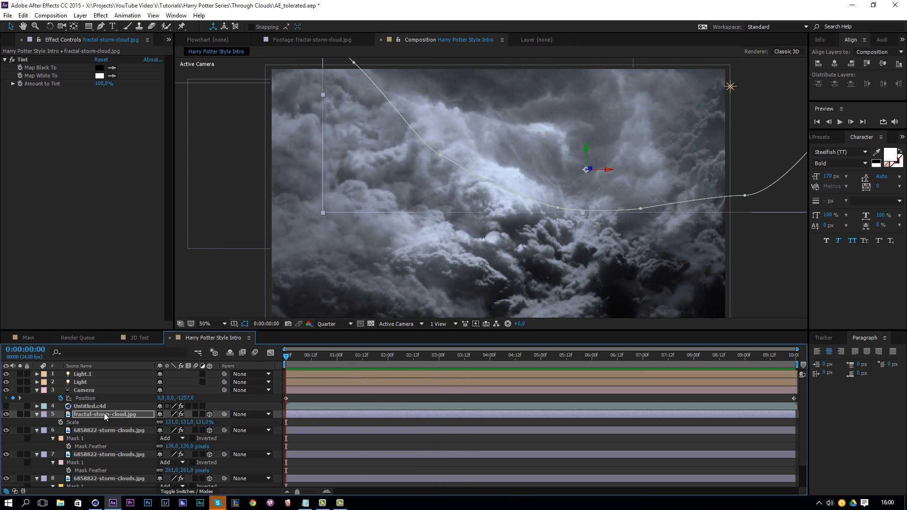
Step: Duplicate the fractal cloud layer, rotate the copy nearly upside down and move it to the lower middle of the frame
key("ctrl+d")
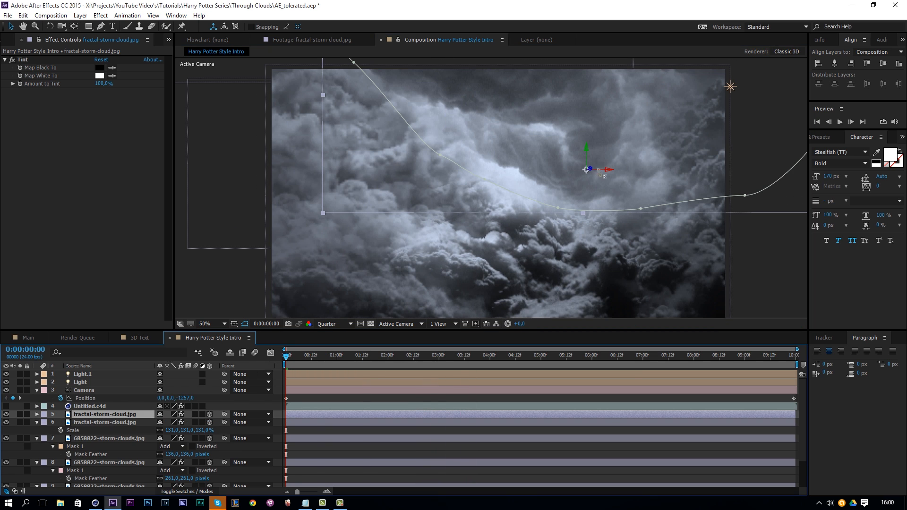
key("w")
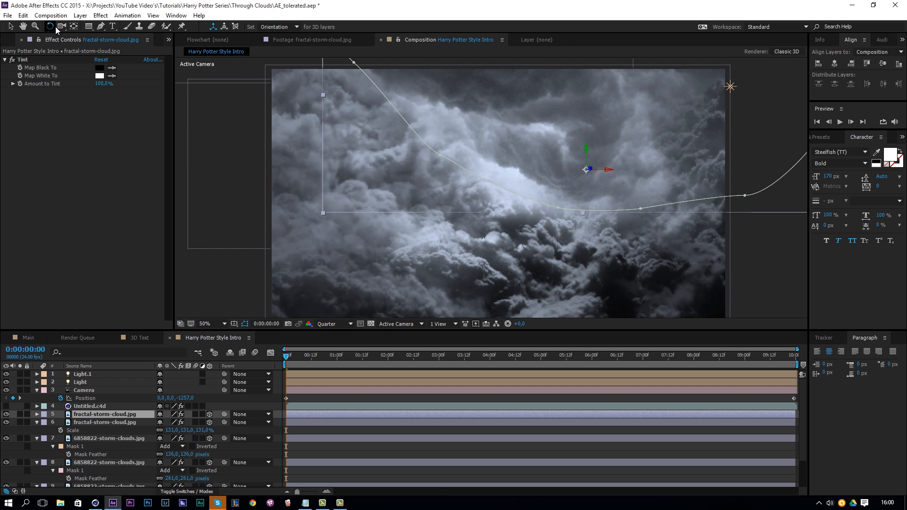
left_click_drag(589, 168, 512, 147)
key("v")
left_click_drag(550, 194, 496, 244)
Step: Scale the fractal cloud copy to 106%, lower it and rotate it so its mask edge arches along the frame's lower edge
key("s")
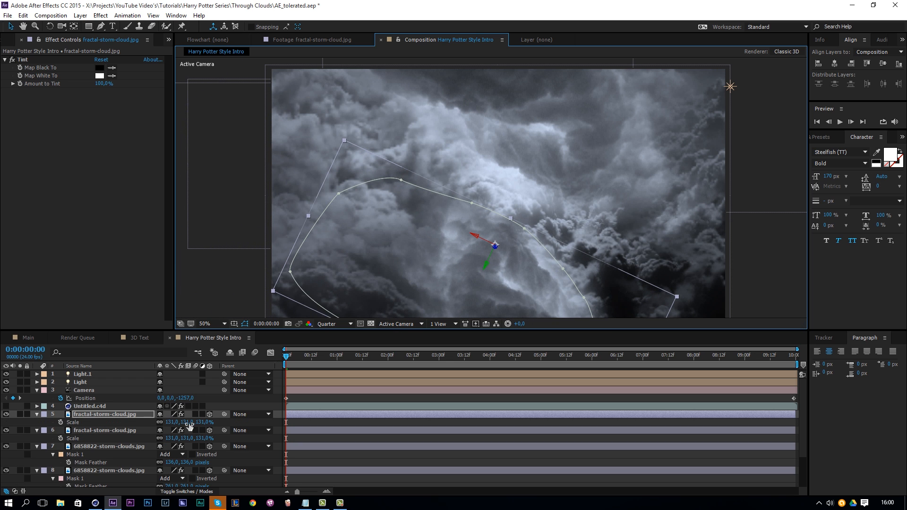
left_click_drag(189, 425, 175, 428)
left_click_drag(516, 284, 502, 300)
key("w")
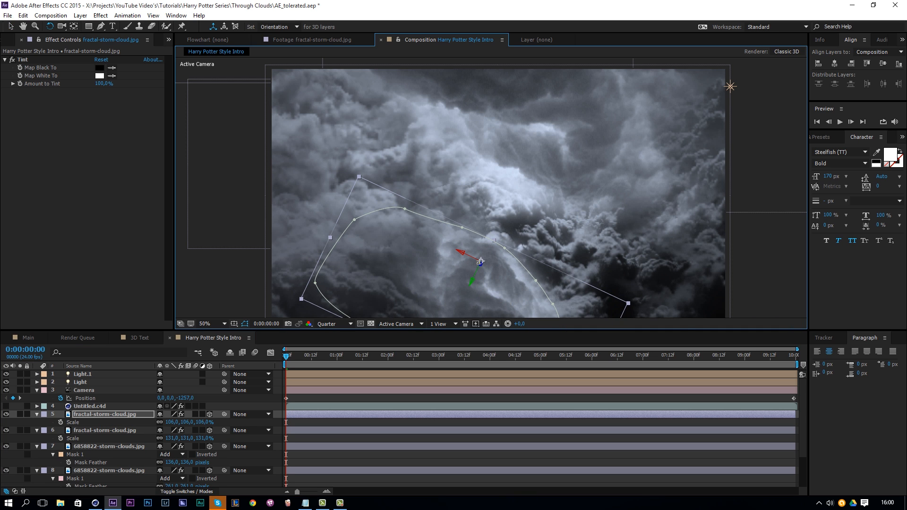
left_click_drag(479, 262, 560, 287)
key("v")
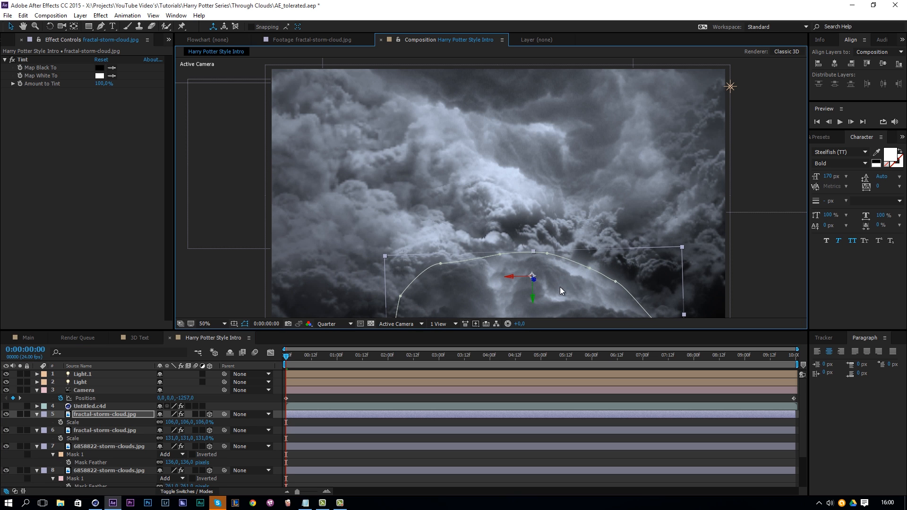
Step: Stretch the fractal cloud copy to about 163% wide and 134% high, and preview the camera move
left_click_drag(682, 247, 763, 235)
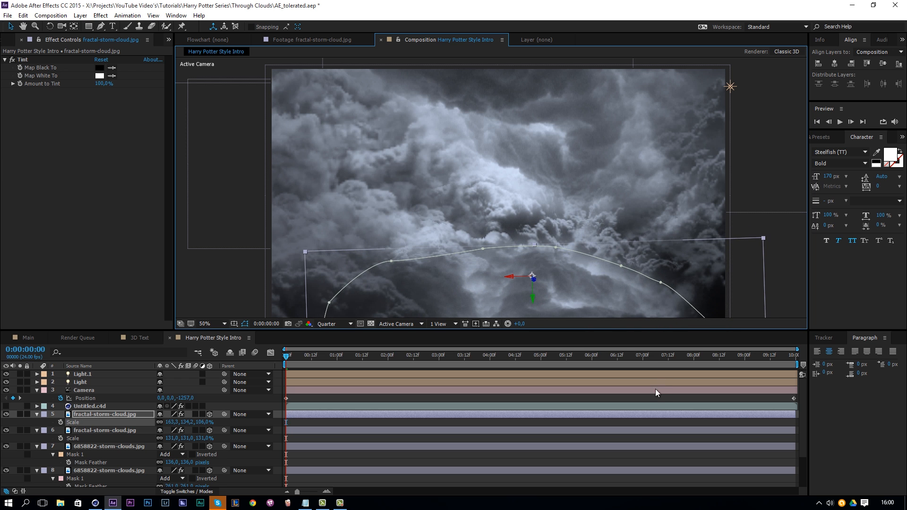
left_click(653, 397)
key("space")
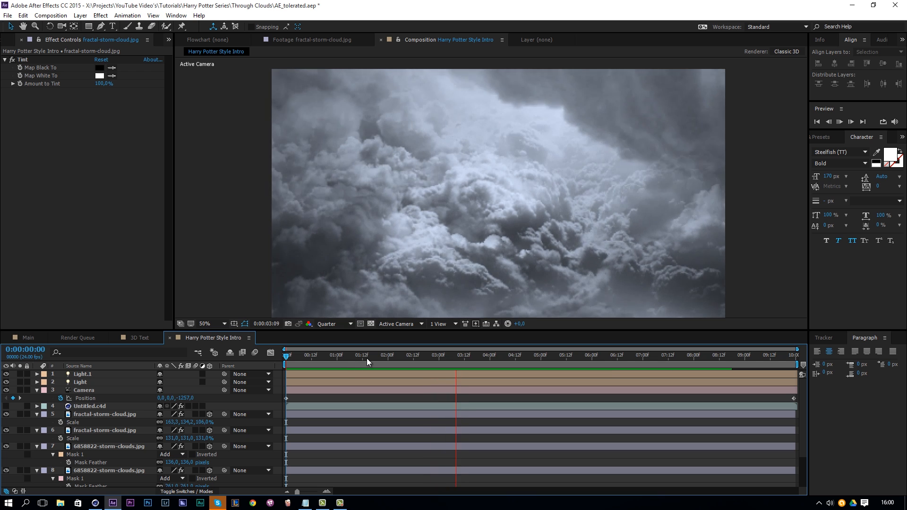
key("space")
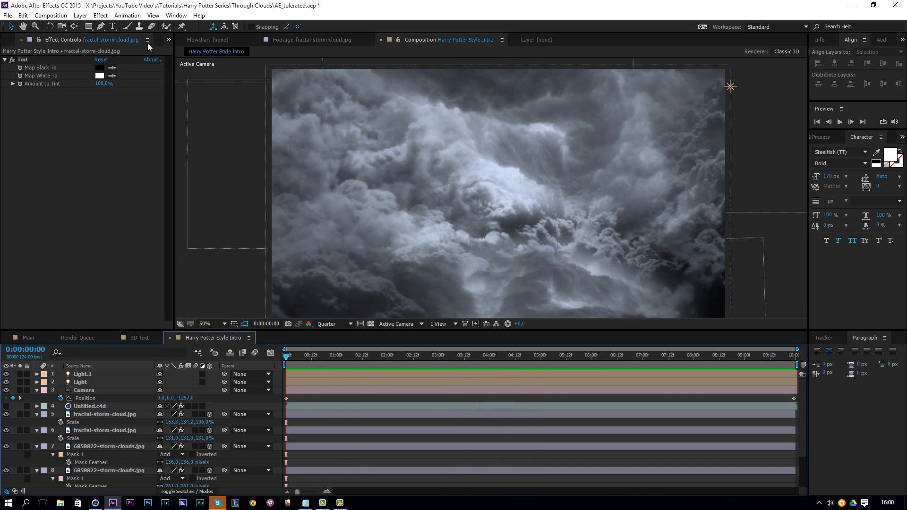
Step: Preview the cumulus-cloud-background.jpg footage and add it to the composition directly above the fractal cloud layers
left_click(168, 39)
left_click(197, 58)
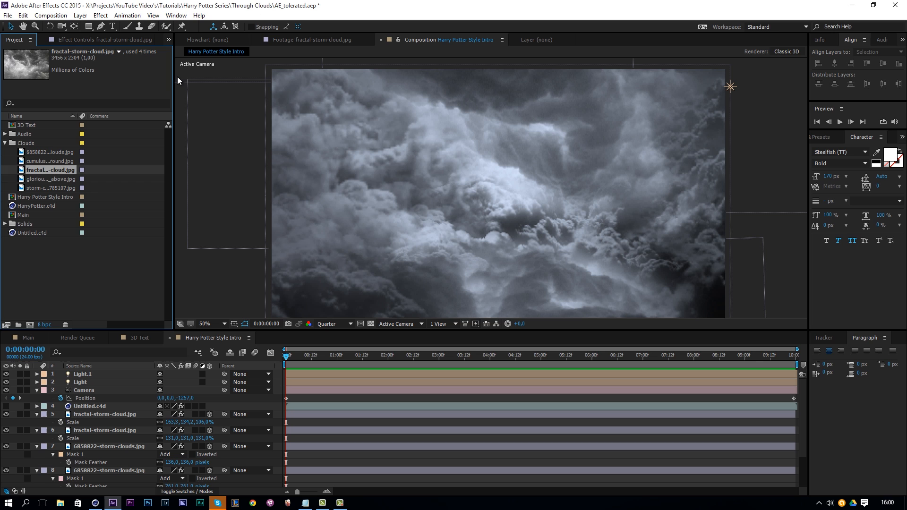
double_click(56, 160)
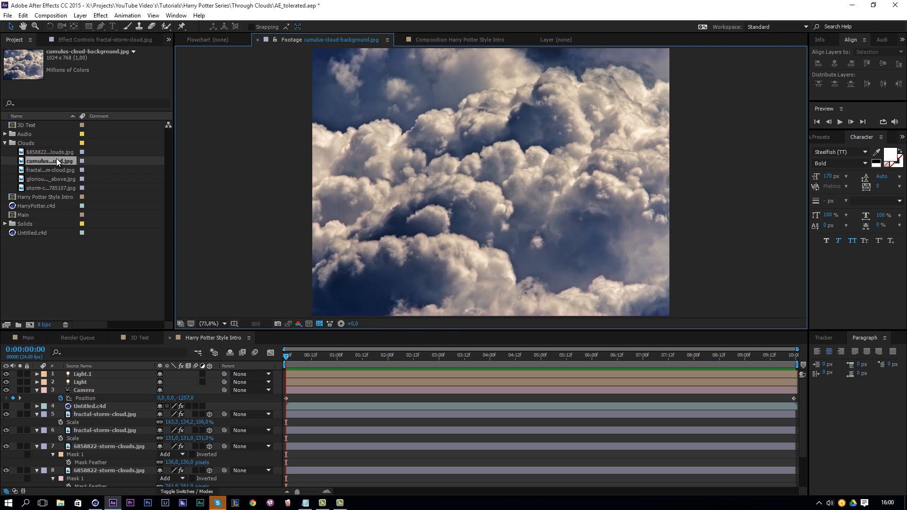
left_click_drag(57, 162, 109, 415)
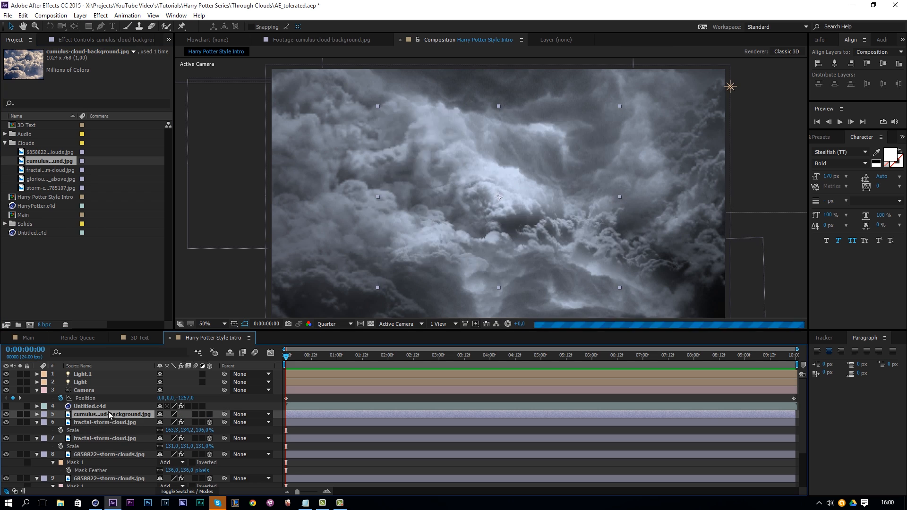
Step: Apply the Tint color correction effect to the cumulus cloud layer
left_click(101, 15)
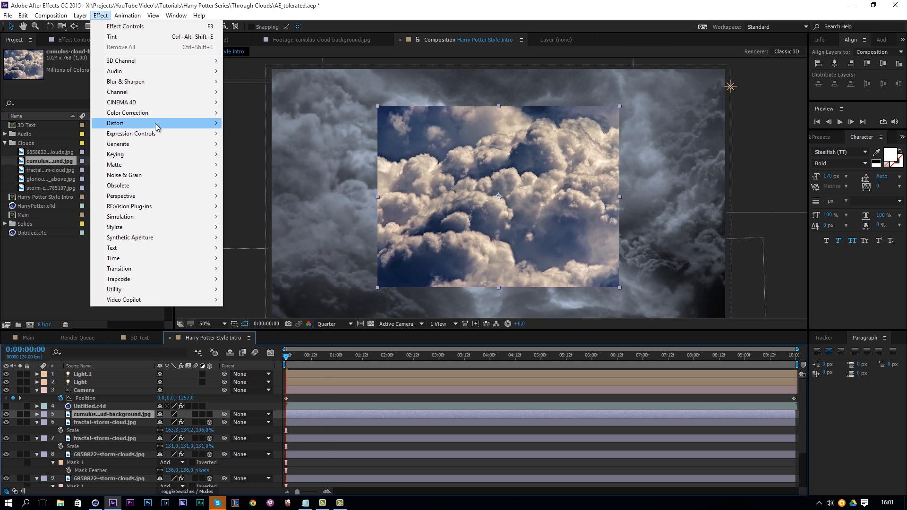
mouse_move(157, 115)
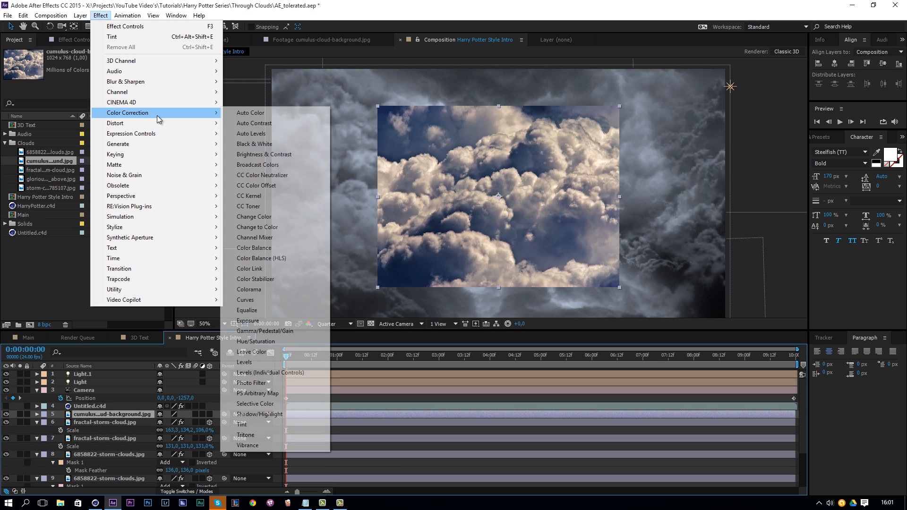
left_click(271, 426)
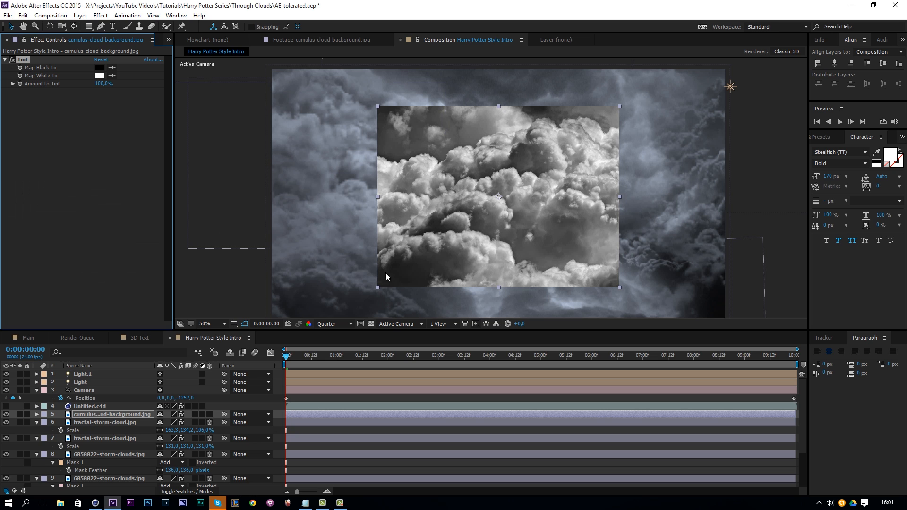
Step: Draw a closed Pen mask around the large central cloud mass of the cumulus layer
left_click(100, 26)
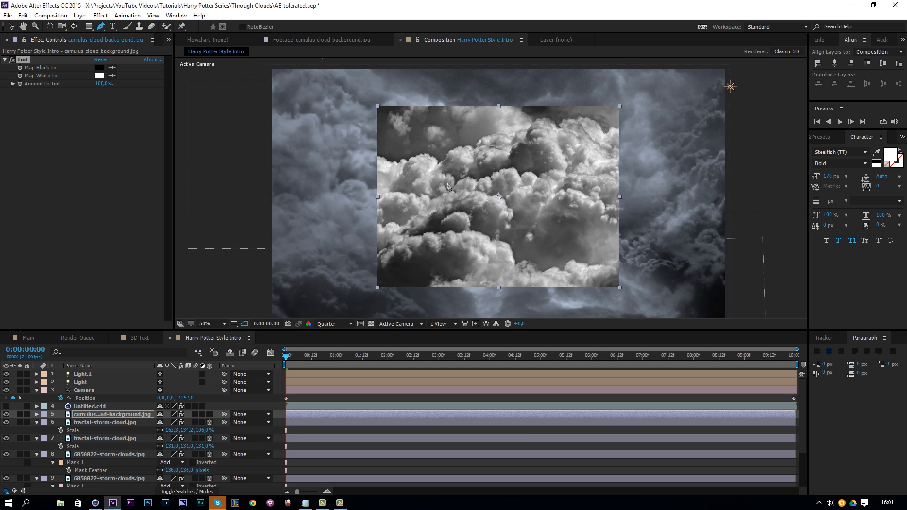
left_click_drag(437, 169, 450, 211)
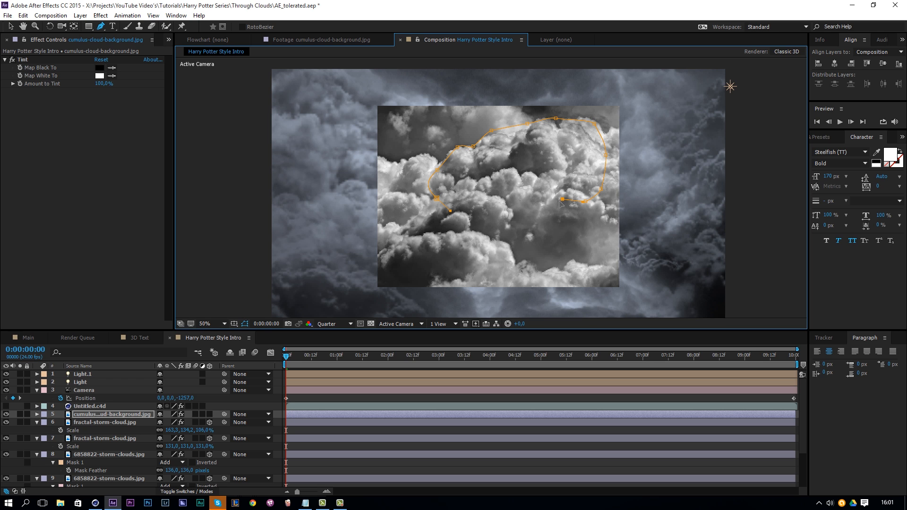
left_click(540, 230)
left_click_drag(498, 233, 481, 222)
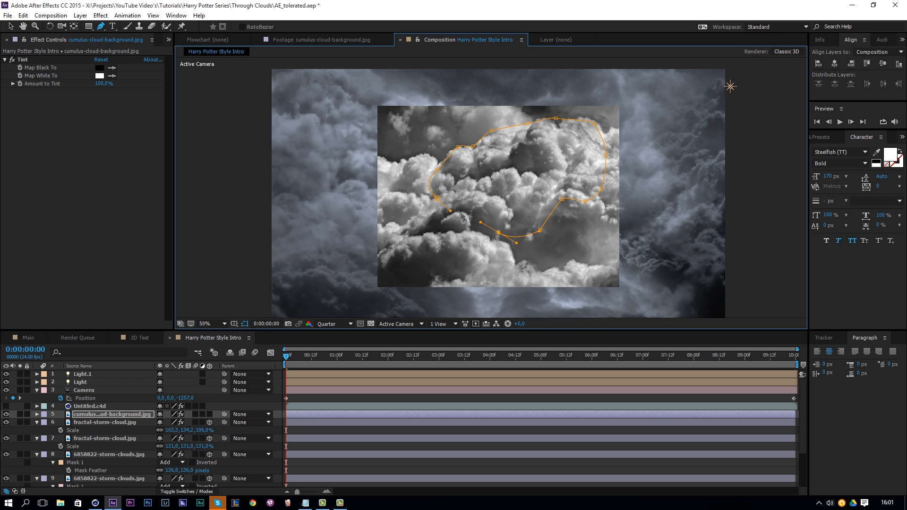
left_click(437, 199)
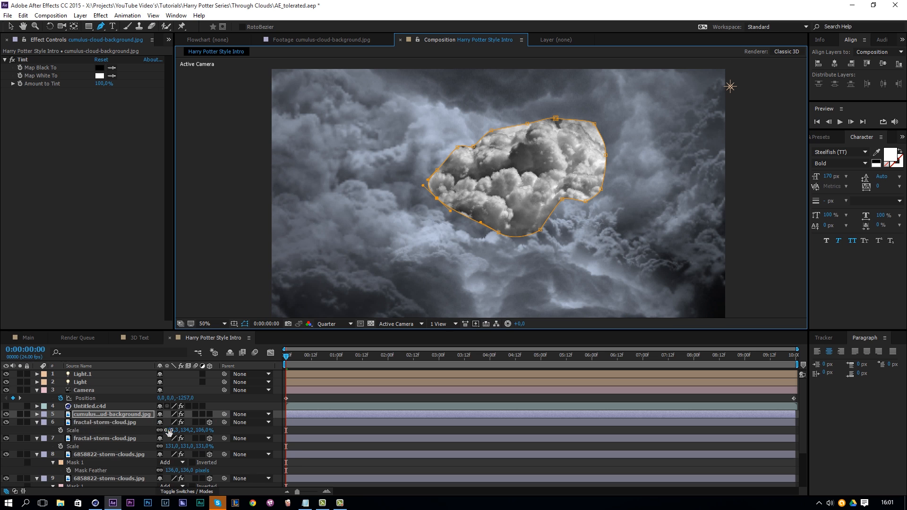
Step: Feather the cumulus layer's mask by 233 pixels and make the layer 3D
key("f")
left_click_drag(173, 431, 271, 417)
key("v")
left_click(140, 414)
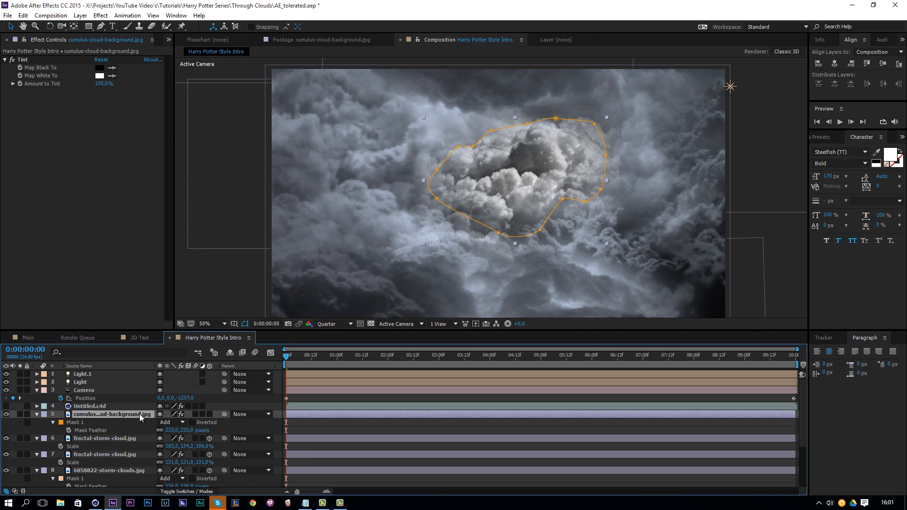
left_click(211, 415)
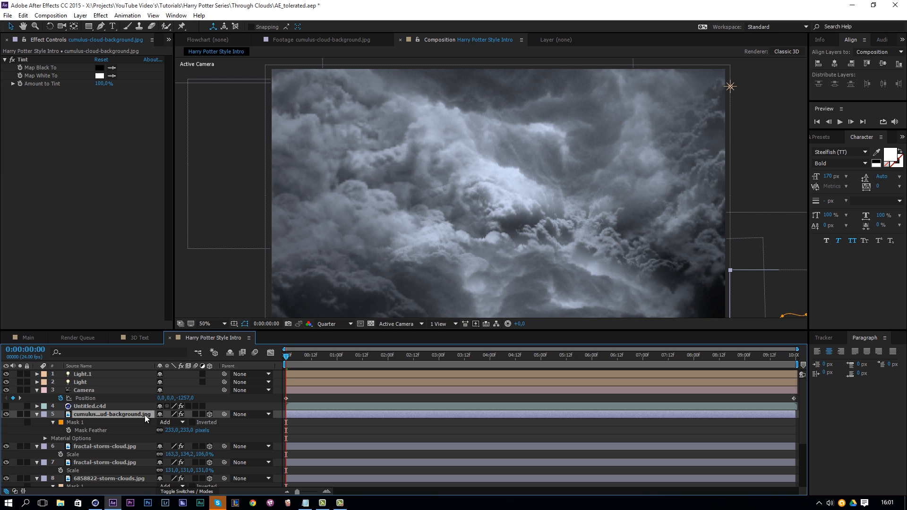
Step: Move the cumulus layer back into view so it covers the lower right of the frame
scroll(449, 267, "down", 2)
left_click_drag(698, 255, 585, 203)
scroll(585, 203, "up", 2)
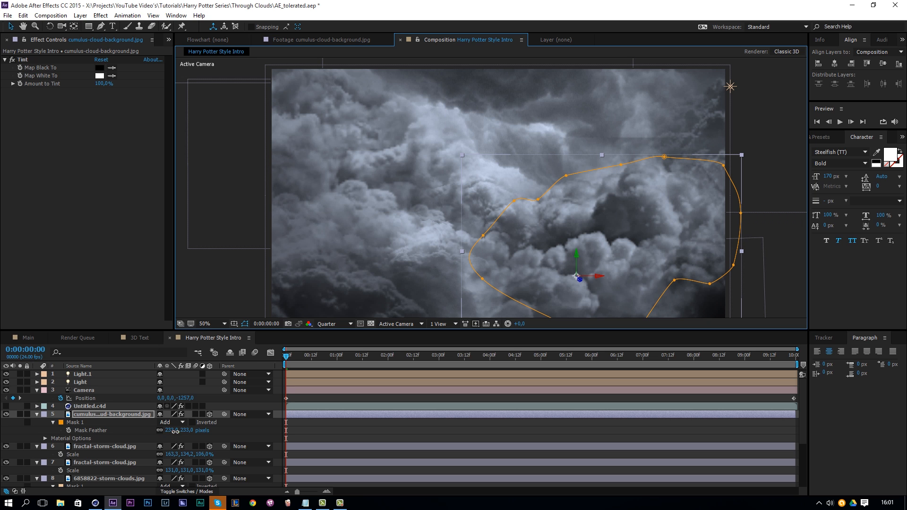
Step: Set the cumulus mask feather to 102 pixels and reshape the mask by moving points on its upper and right edges
left_click_drag(175, 431, 107, 433)
left_click_drag(125, 434, 115, 433)
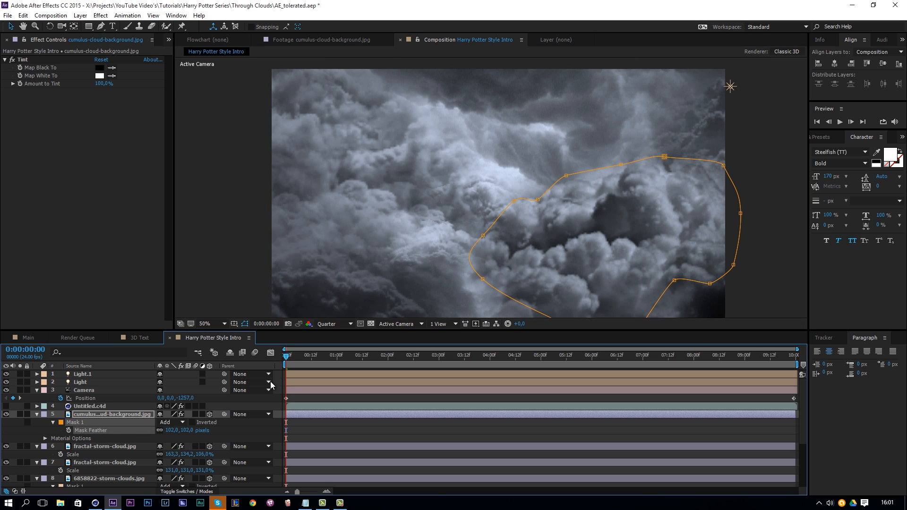
left_click_drag(664, 157, 658, 164)
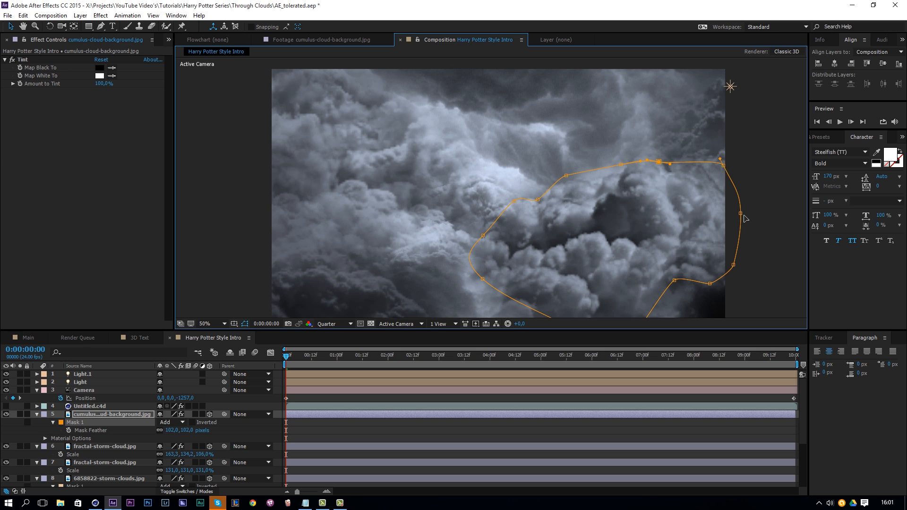
left_click_drag(698, 274, 746, 194)
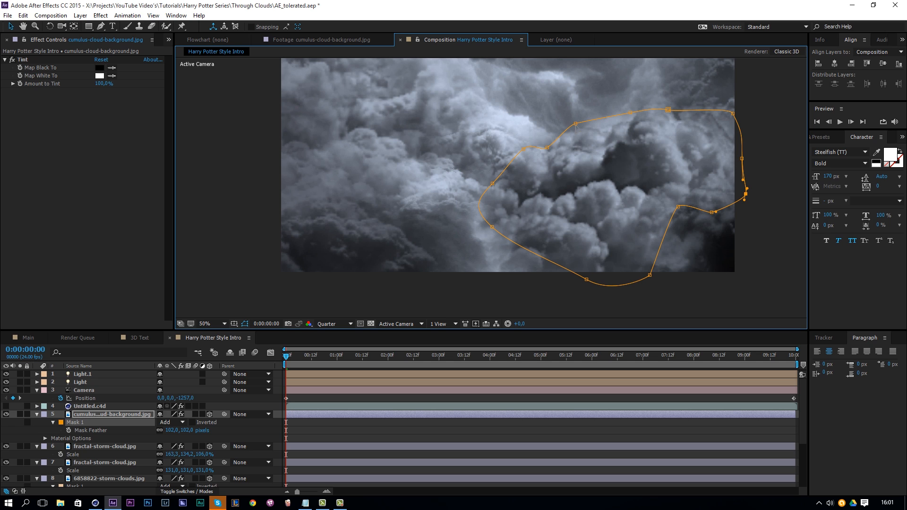
left_click_drag(631, 114, 658, 114)
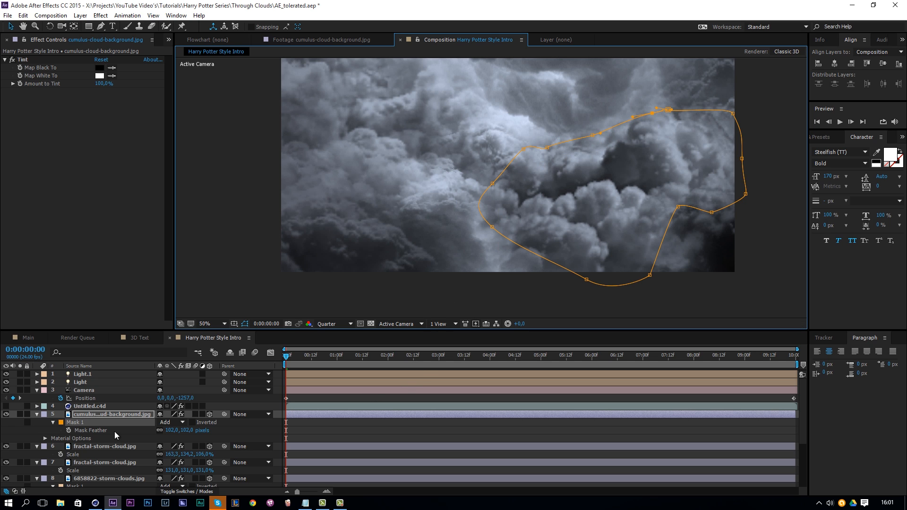
Step: Push the cumulus layer back to 990 in Z, tilt it at the frame's lower right and scale it to 127%
left_click(133, 415)
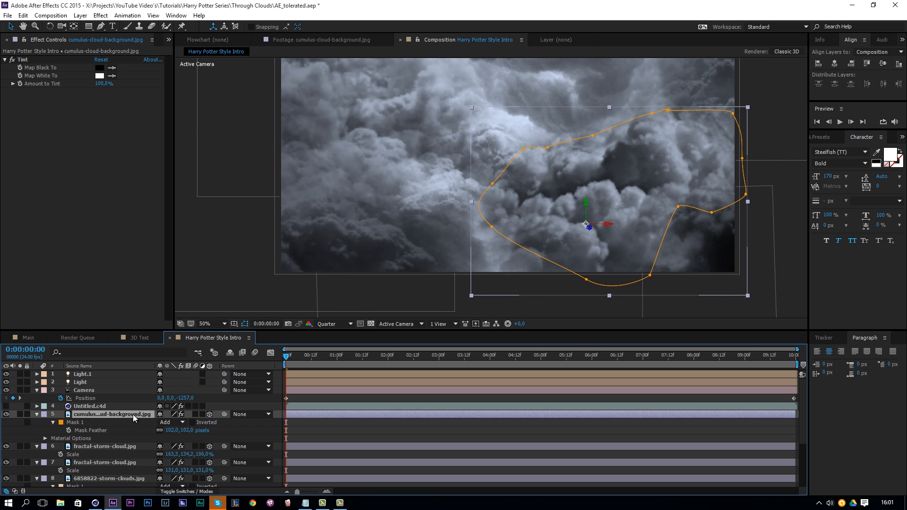
key("p")
left_click_drag(196, 422, 718, 240)
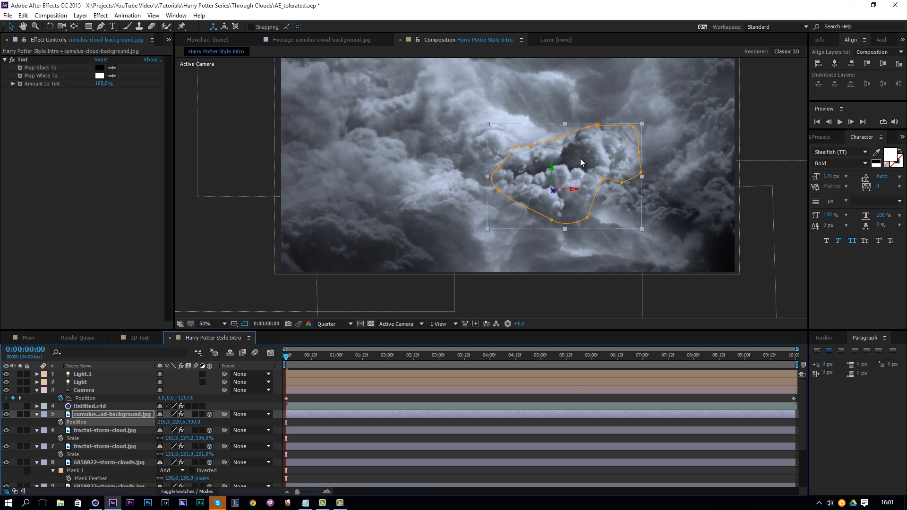
left_click_drag(581, 158, 559, 234)
key("s")
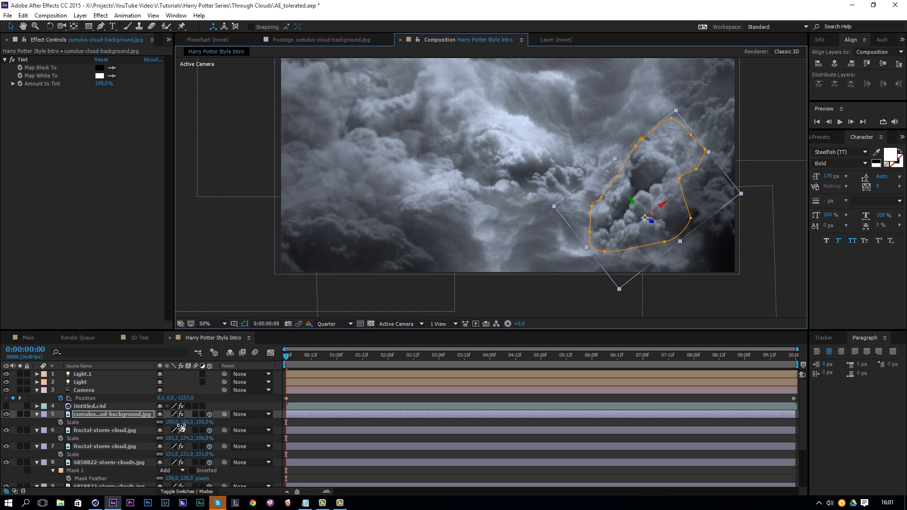
left_click_drag(175, 422, 481, 215)
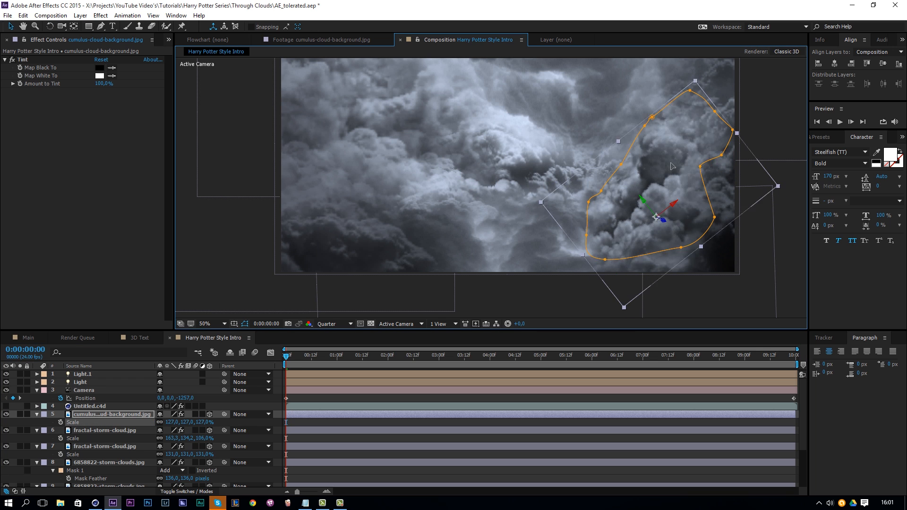
Step: Duplicate the cumulus layer, move the copy to the left part of the frame and rotate it so its mask points downward
key("ctrl+d")
left_click_drag(670, 171, 378, 144)
key("w")
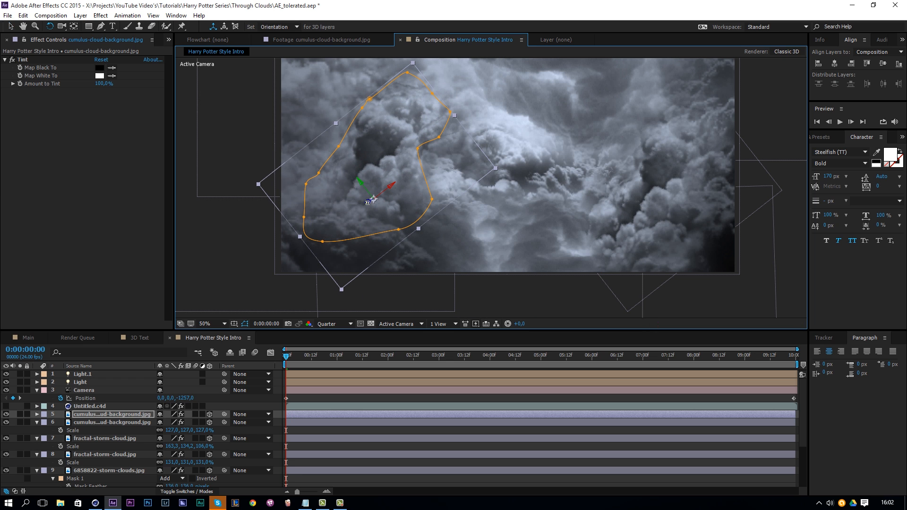
left_click_drag(373, 198, 401, 229)
Step: Scale the cumulus copy to 223% and shift it up toward the frame's left edge
key("s")
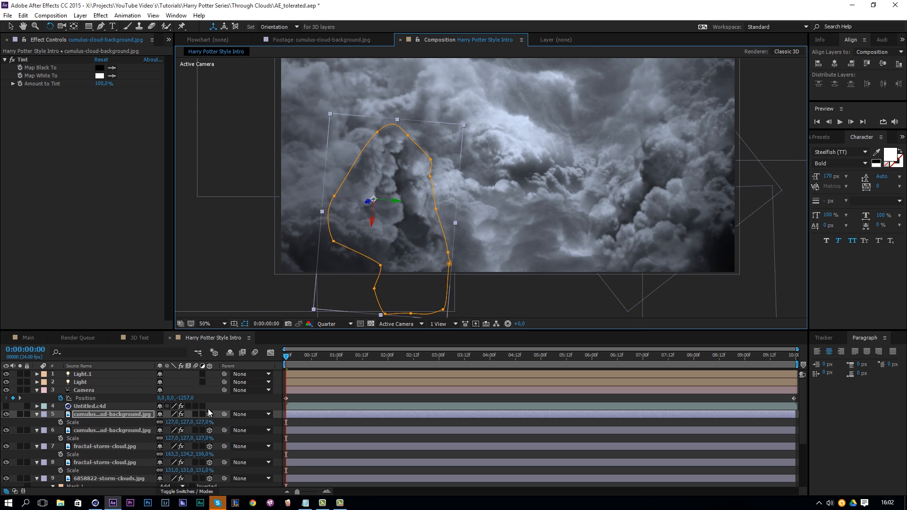
left_click_drag(194, 423, 229, 421)
key("v")
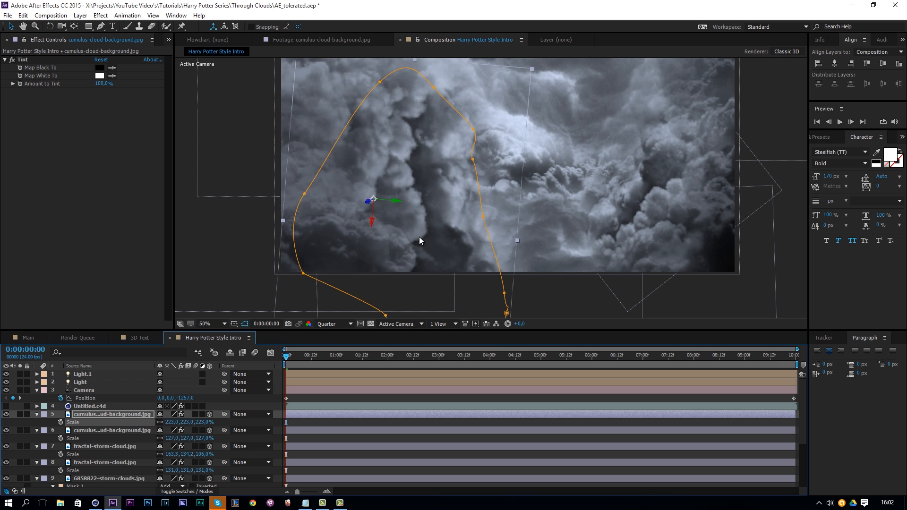
left_click_drag(418, 237, 398, 194)
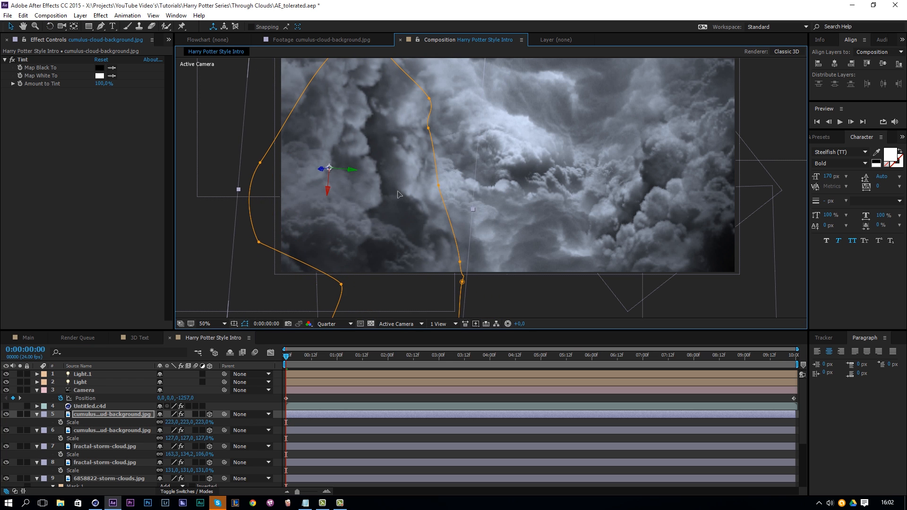
left_click_drag(393, 225, 407, 198)
Step: Rotate the enlarged cumulus copy so it slopes down to the right, place it left of center and preview the camera move
key("w")
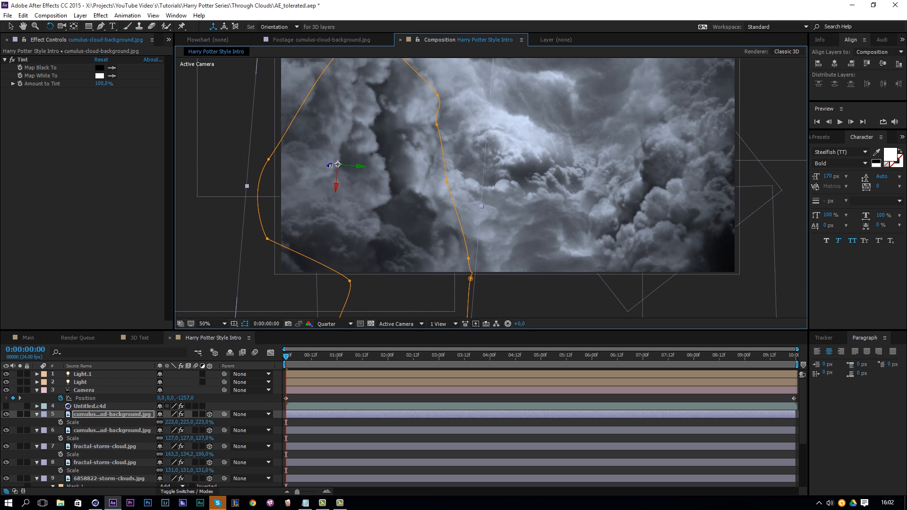
left_click_drag(330, 165, 375, 163)
key("v")
left_click_drag(454, 167, 487, 161)
key("space")
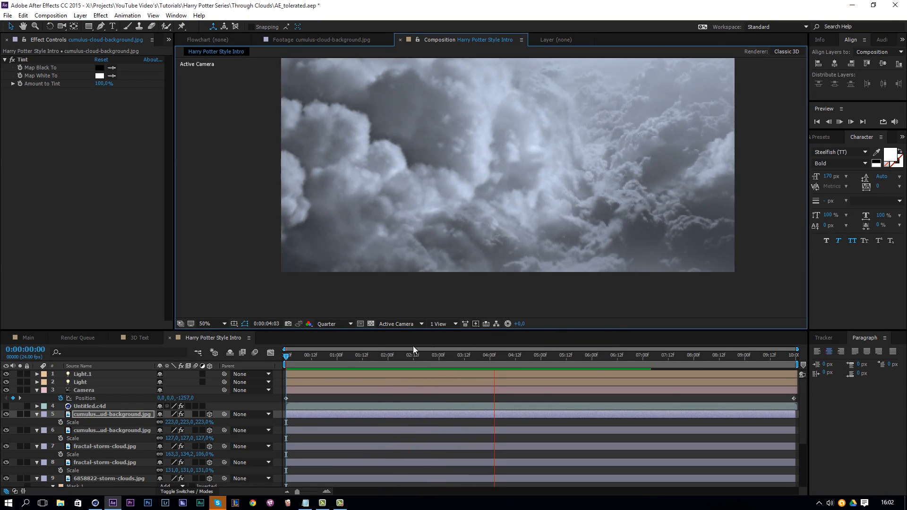
left_click_drag(336, 359, 208, 373)
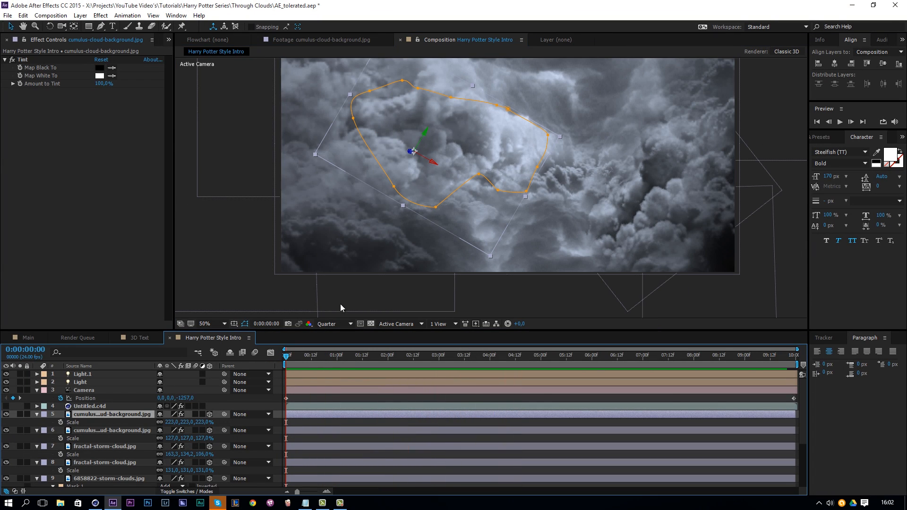
Step: Duplicate the enlarged cumulus copy and place the new one deeper in the scene, right of the frame's center
key("ctrl+d")
left_click_drag(450, 152, 592, 185)
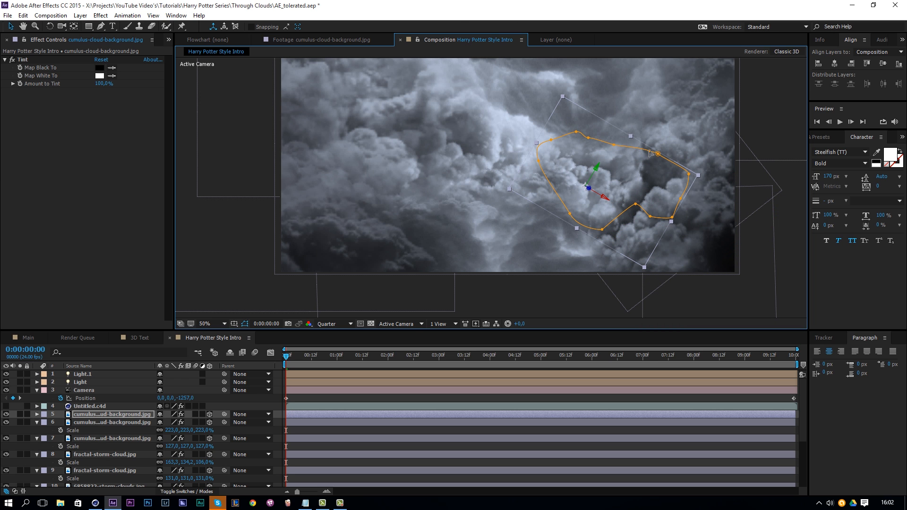
left_click(346, 399)
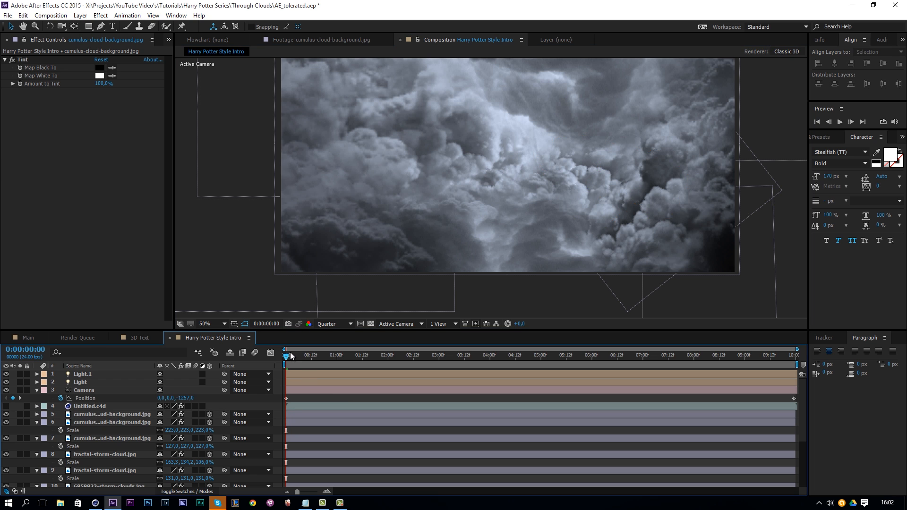
Step: At 0:00:02:21, duplicate the top cumulus layer and move the copy to the lower middle of the frame
left_click_drag(289, 354, 435, 389)
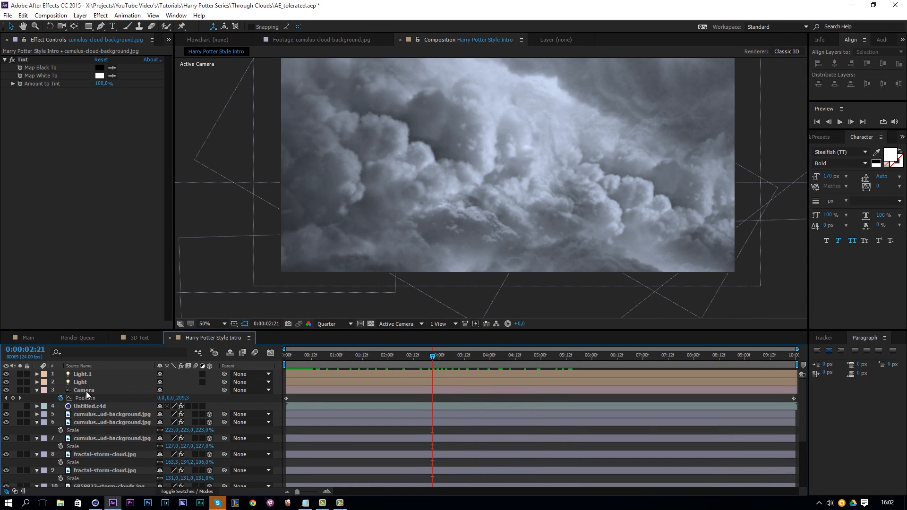
left_click(83, 406)
left_click(85, 414)
key("ctrl+d")
left_click_drag(623, 215, 523, 234)
left_click_drag(561, 210, 644, 201)
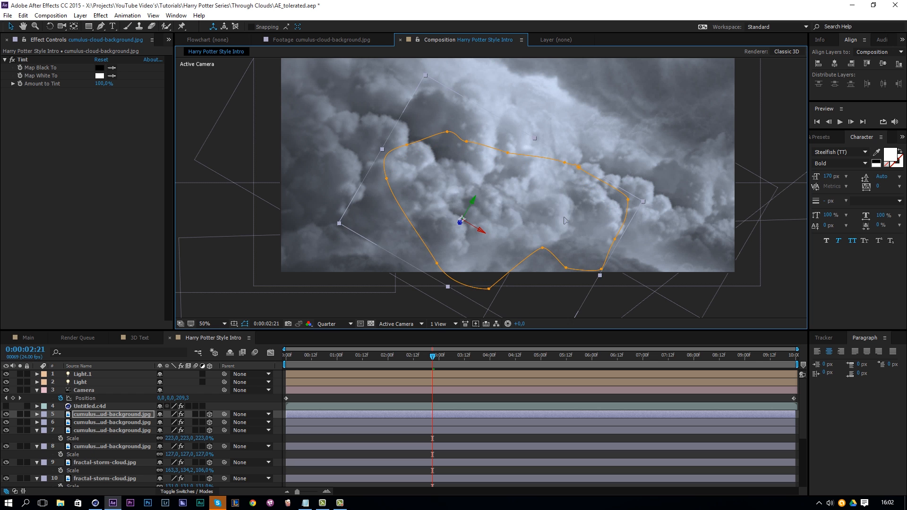
left_click_drag(465, 213, 452, 221)
Step: At 0:00:00:22, duplicate the top cumulus layer twice and move the newest copy to the lower left of the frame
left_click_drag(360, 366, 333, 366)
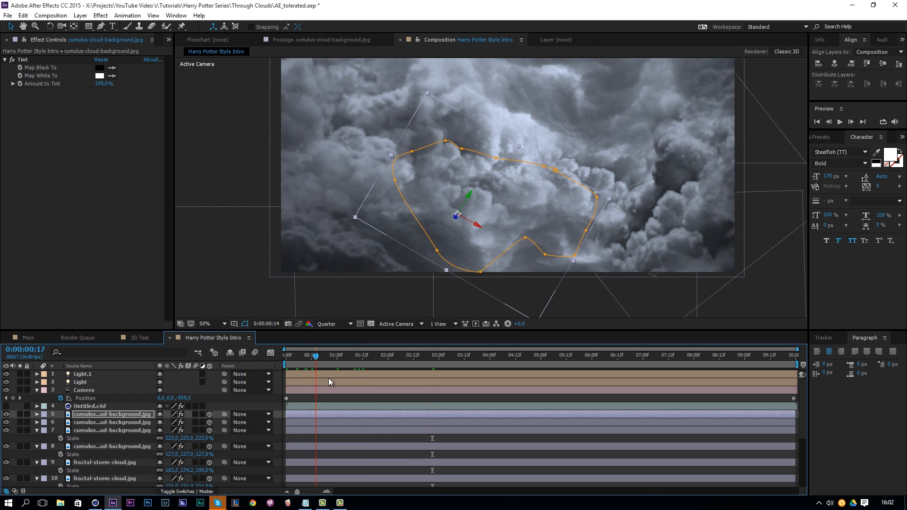
key("ctrl+d")
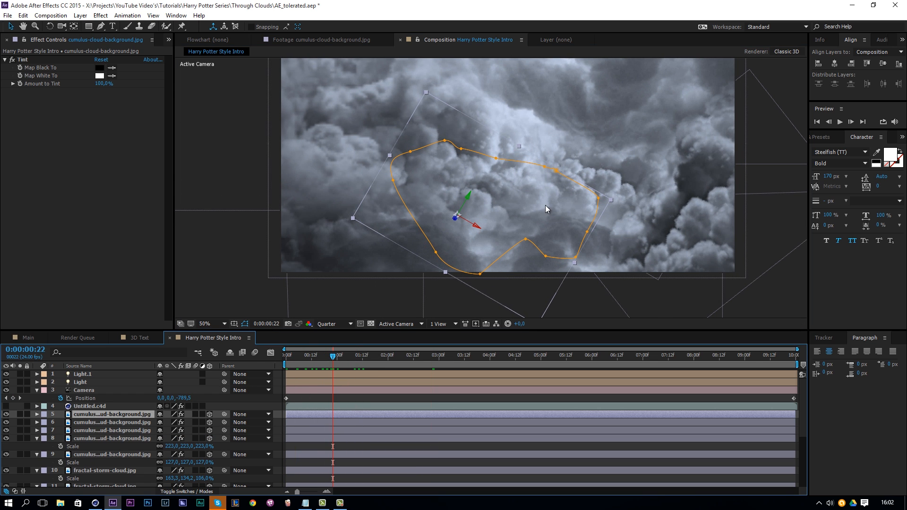
left_click_drag(545, 208, 383, 232)
key("ctrl+z")
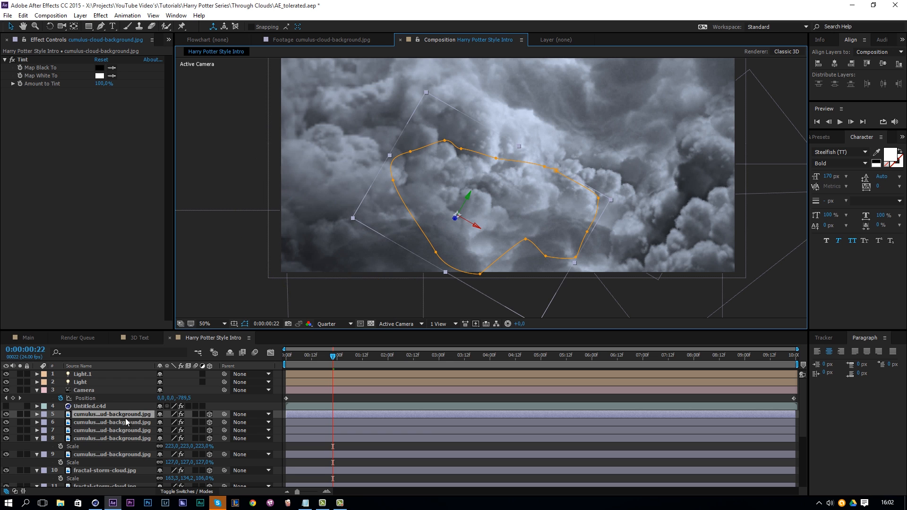
left_click(117, 414)
key("ctrl+d")
left_click_drag(507, 234, 387, 233)
Step: Rotate the newest cumulus copy until it lies nearly level in the lower left of the frame
key("w")
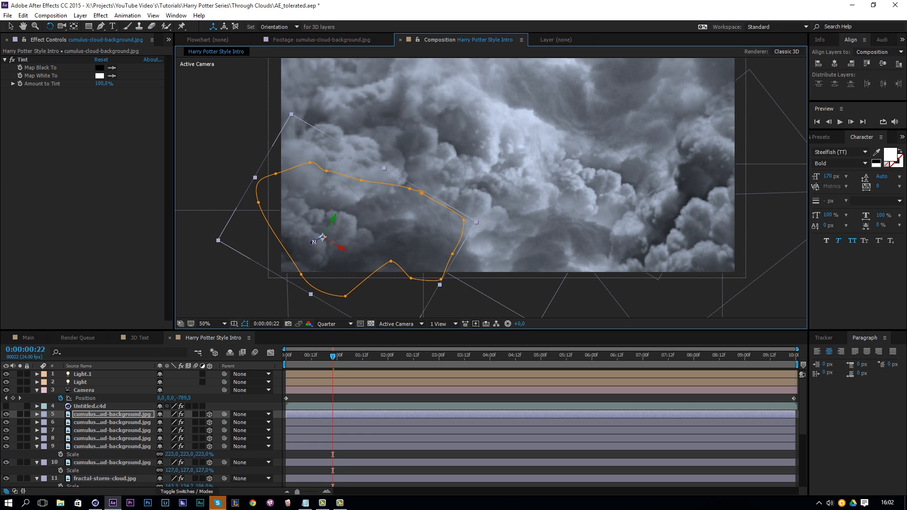
left_click_drag(313, 242, 355, 229)
key("v")
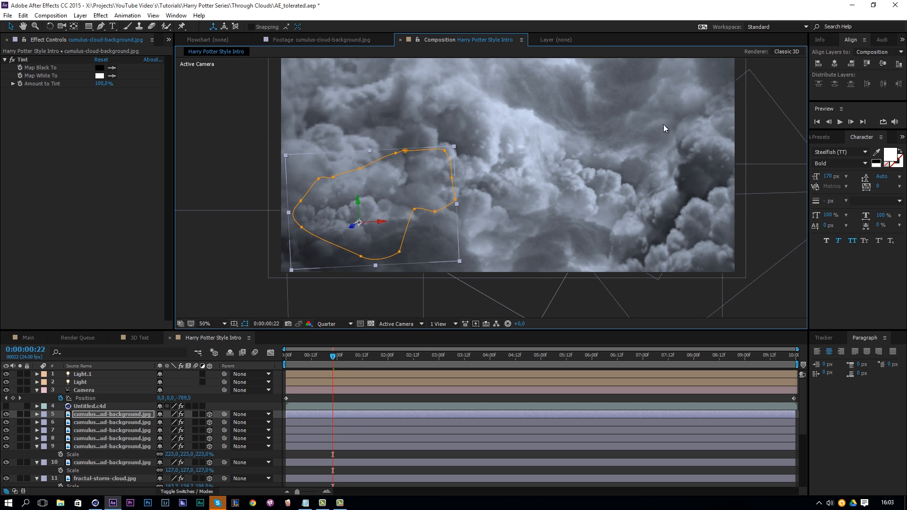
Step: At 0:00:01:15, pull the newest cumulus copy toward the camera at the frame's lower-left corner and preview from the start
left_click_drag(305, 359, 370, 360)
left_click_drag(339, 232, 1, 459)
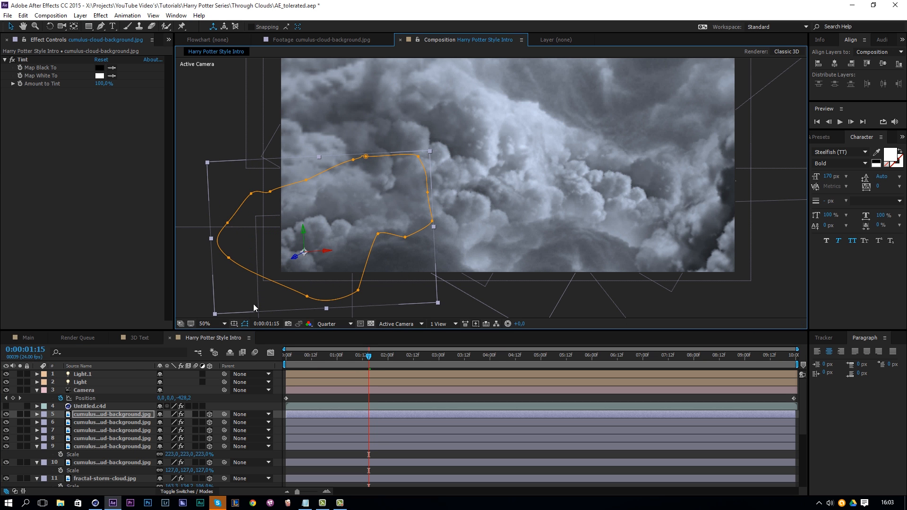
left_click_drag(295, 259, 205, 324)
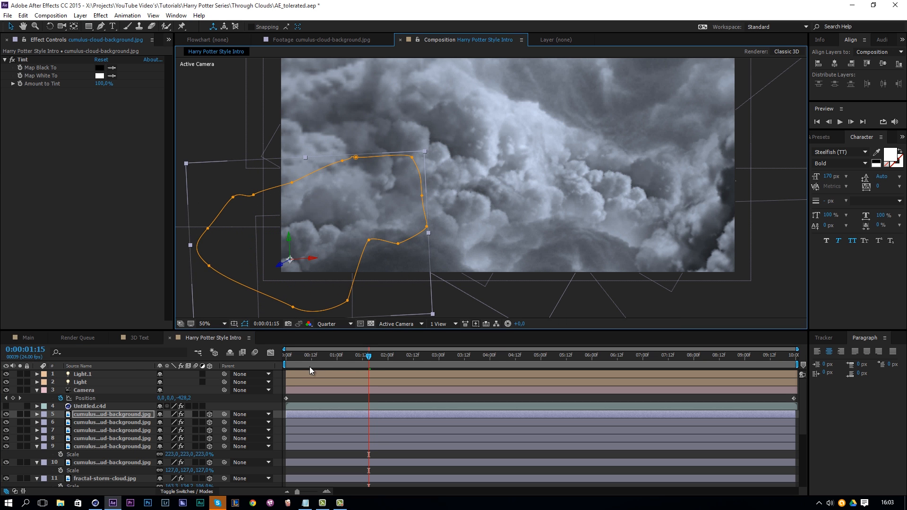
left_click_drag(333, 357, 262, 366)
key("space")
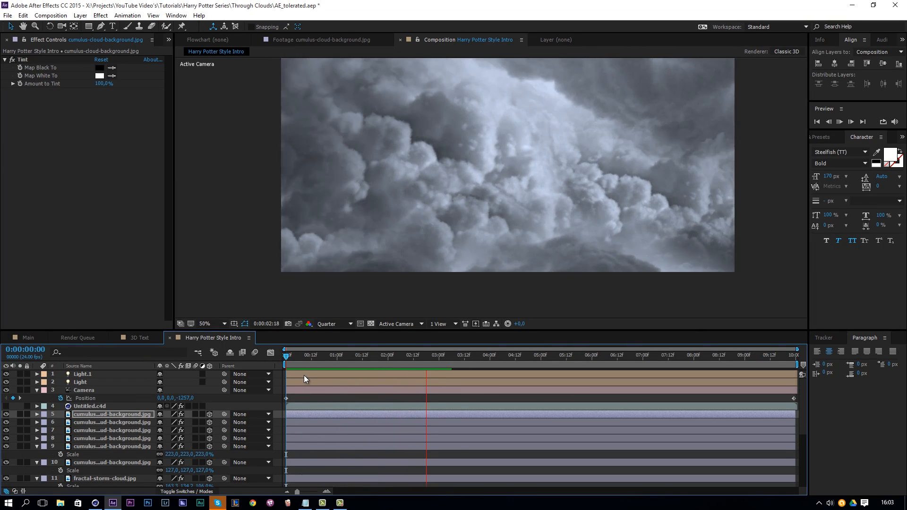
Step: At 0:00:03:01, nudge the second and third cumulus layers slightly down in the frame
left_click(441, 355)
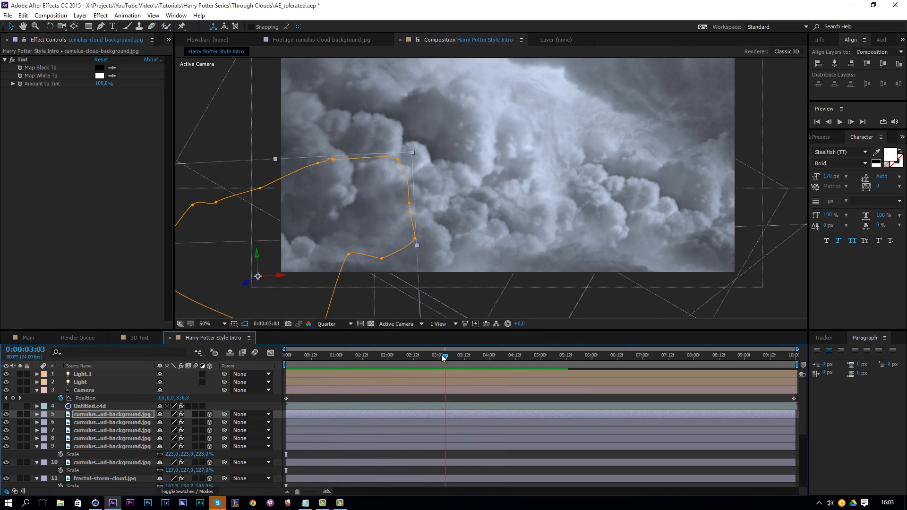
left_click(468, 161)
left_click(127, 422)
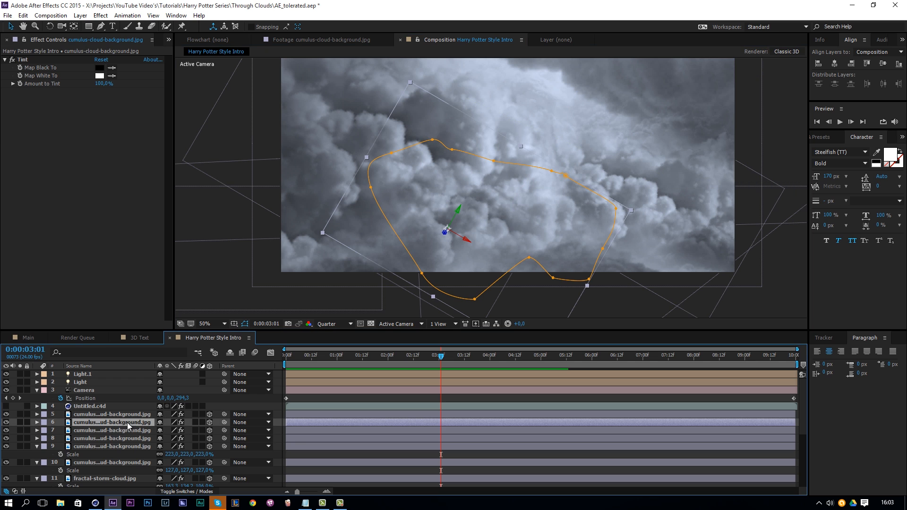
left_click_drag(485, 239, 476, 249)
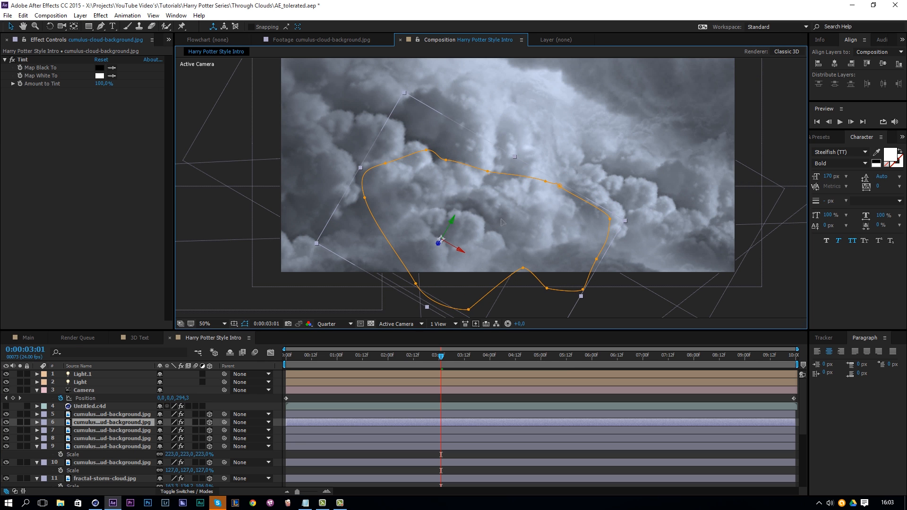
left_click(145, 431)
left_click_drag(478, 126, 490, 134)
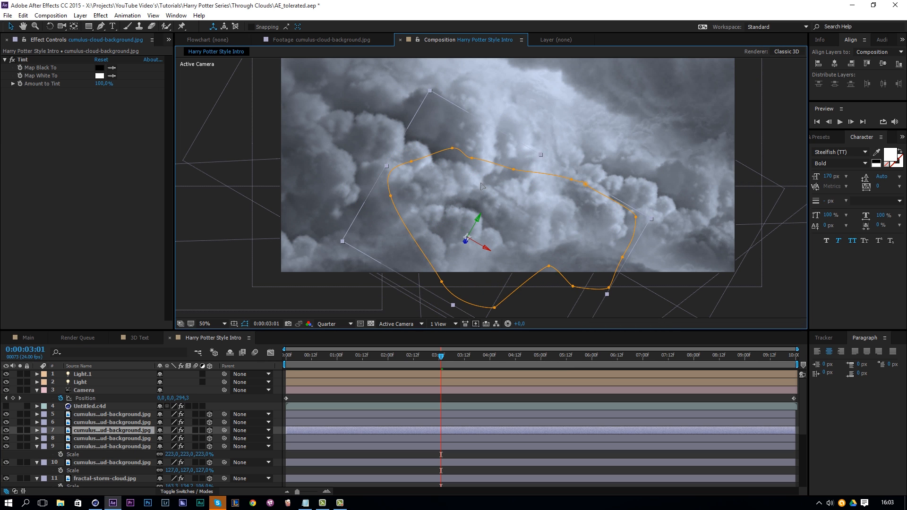
Step: Shift the 223% cumulus layer farther left in the frame and preview the camera move
left_click(113, 439)
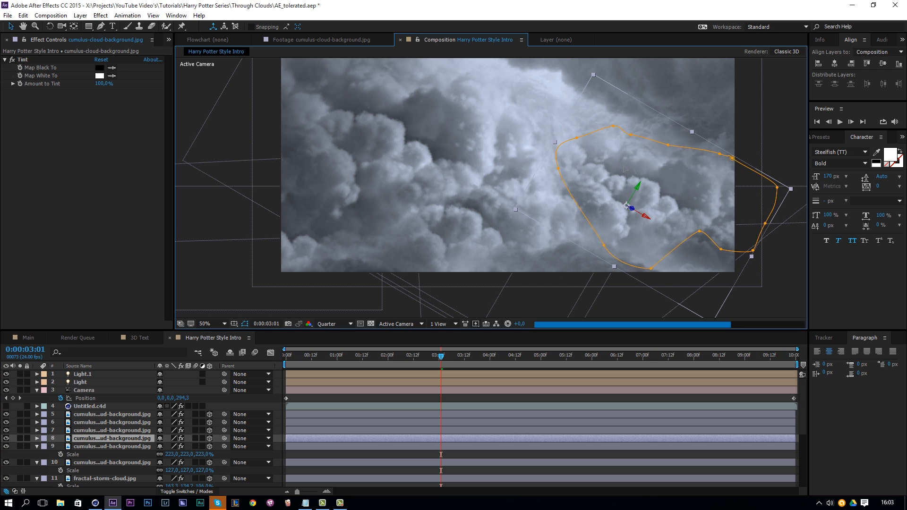
left_click(130, 447)
left_click_drag(476, 144, 409, 124)
left_click_drag(462, 144, 431, 159)
key("space")
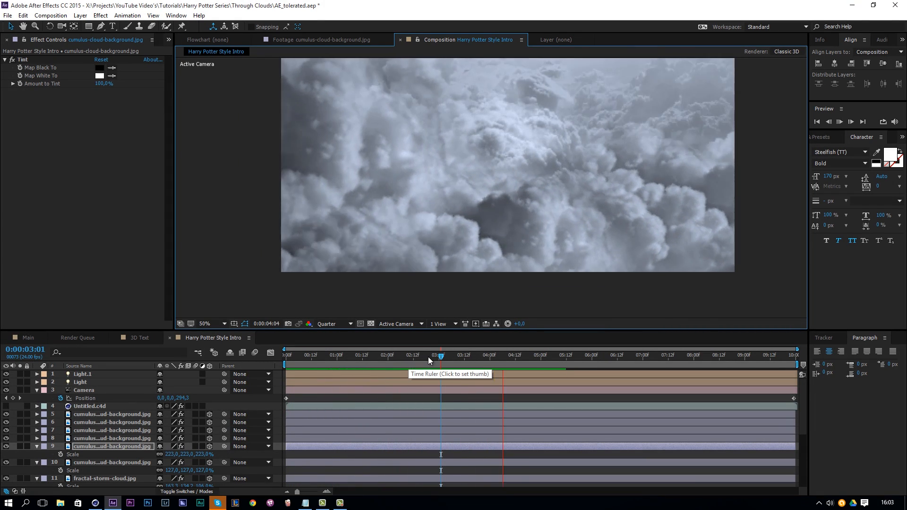
key("space")
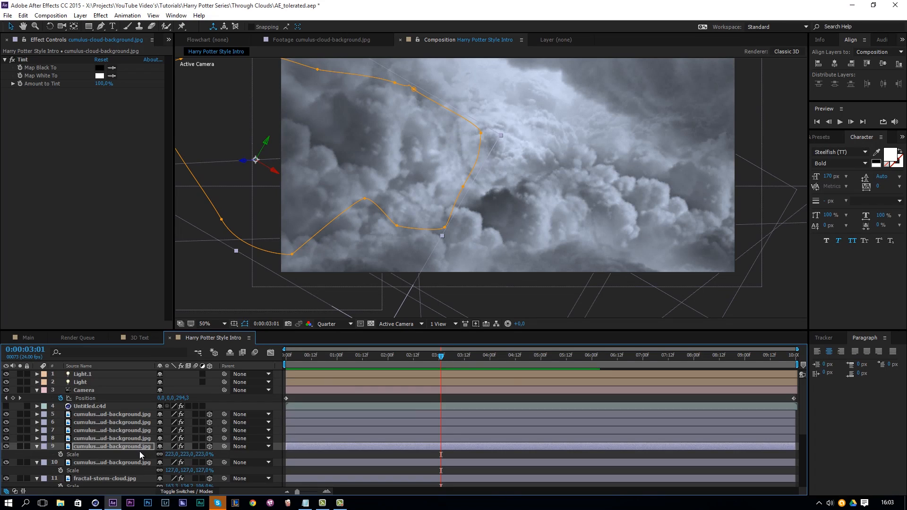
Step: Duplicate the lowest fractal-storm-cloud layer and place the copy across the upper right of the frame
scroll(132, 455, "down", 5)
left_click(108, 474)
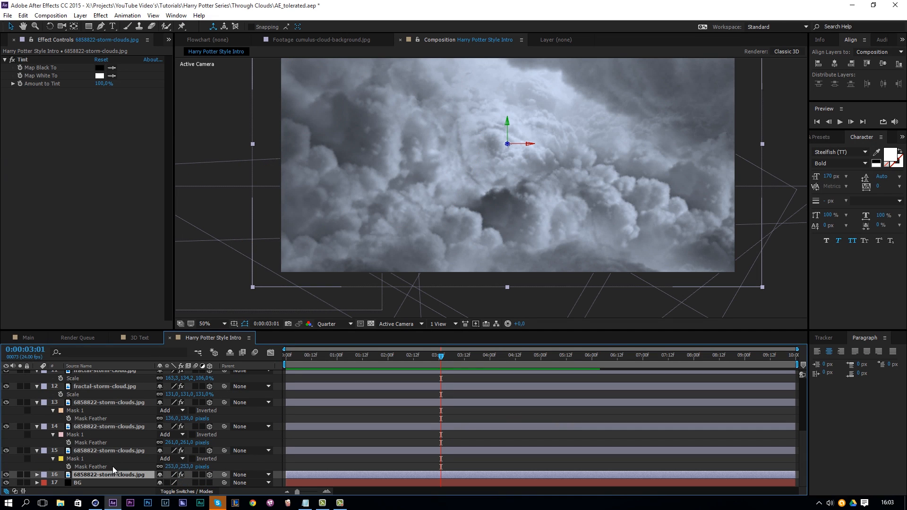
left_click(110, 451)
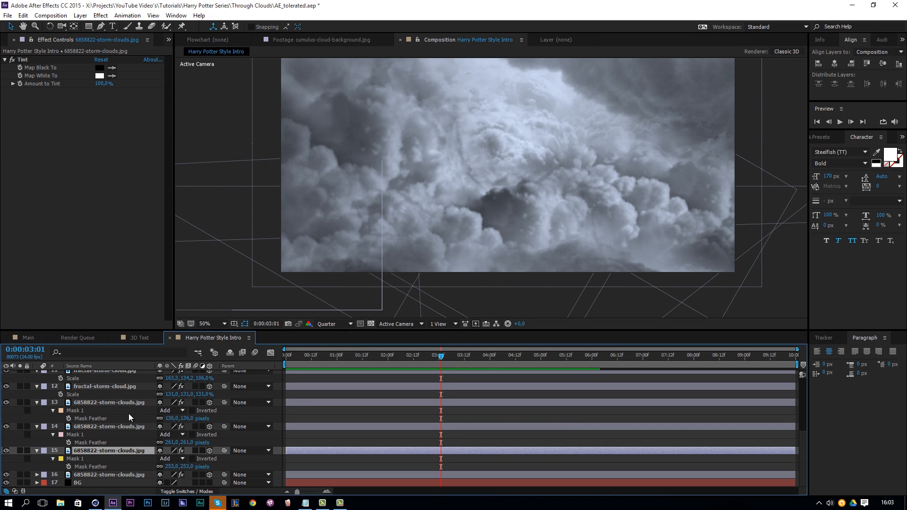
left_click(123, 426)
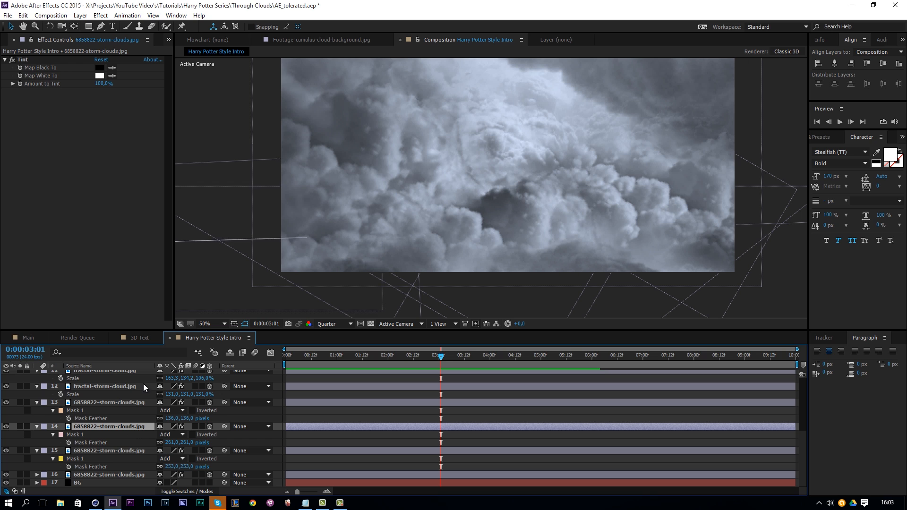
left_click(94, 403)
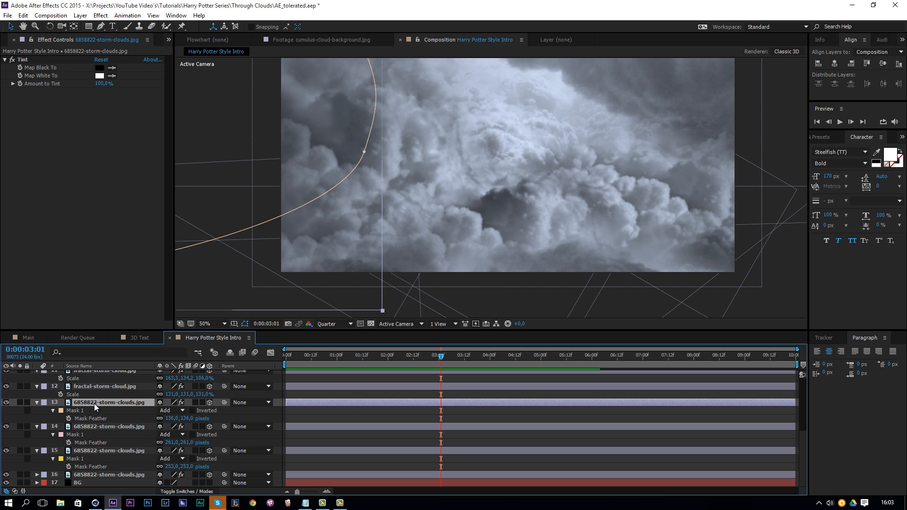
left_click(115, 387)
key("ctrl+d")
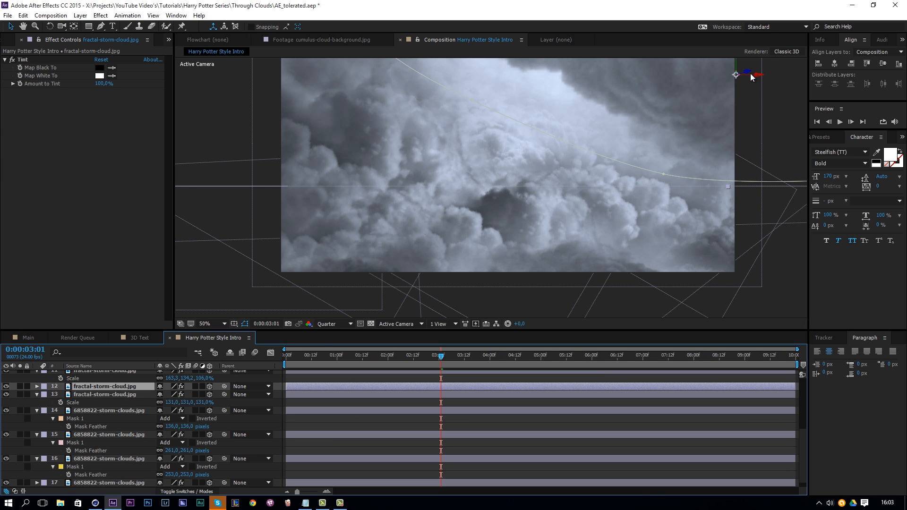
left_click_drag(749, 74, 623, 113)
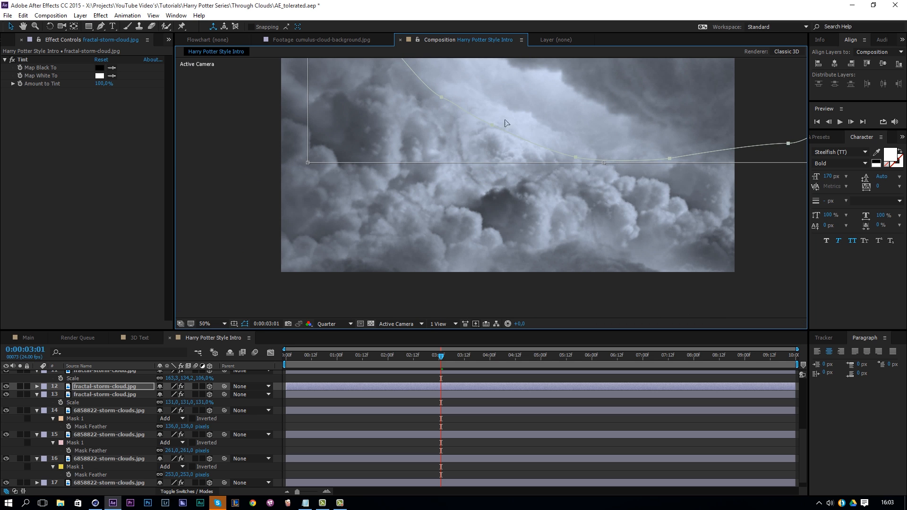
left_click_drag(531, 134, 555, 83)
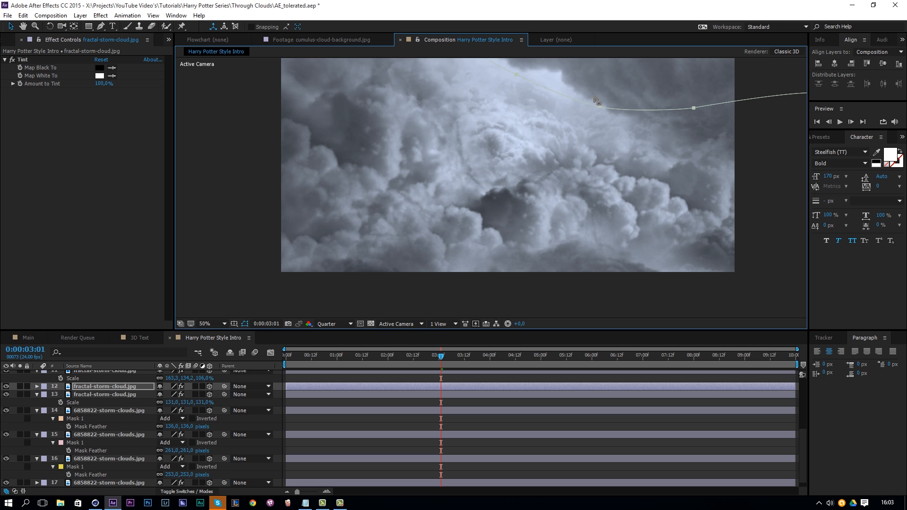
Step: Lower the fractal-storm-cloud copy slightly and preview the flight from the start
left_click(106, 387)
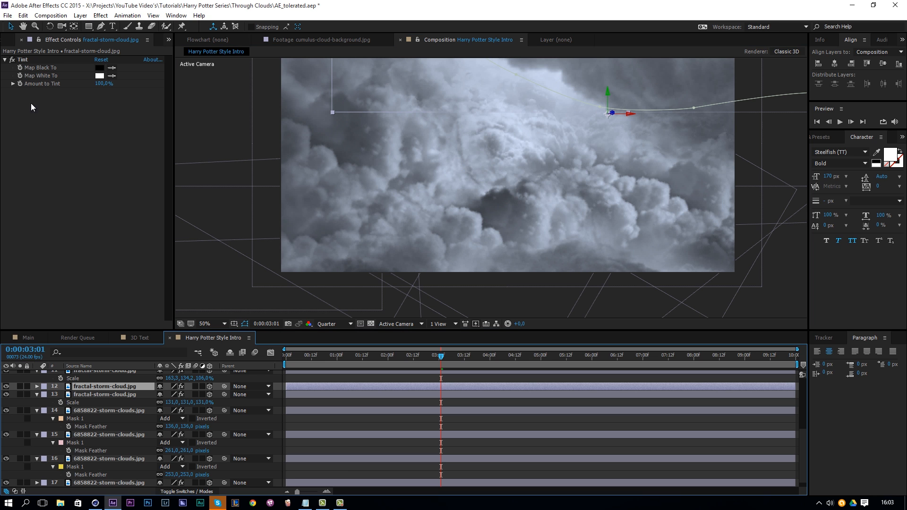
left_click(10, 26)
mouse_move(696, 70)
left_mouse_down()
mouse_move(695, 92)
mouse_move(691, 84)
left_mouse_up()
key("space")
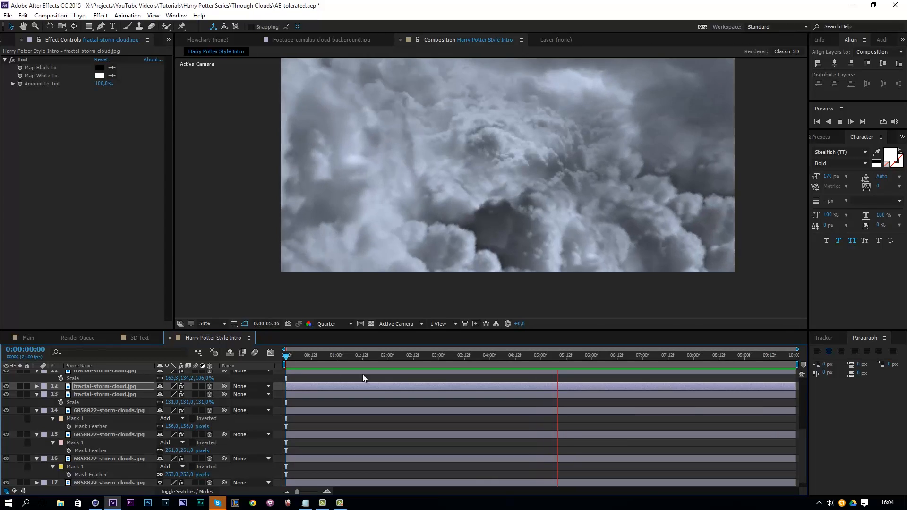
Step: At 0:00:04:14, hide and show individual storm-cloud and fractal-cloud layers to examine what each contributes to the view
left_click_drag(510, 355, 520, 383)
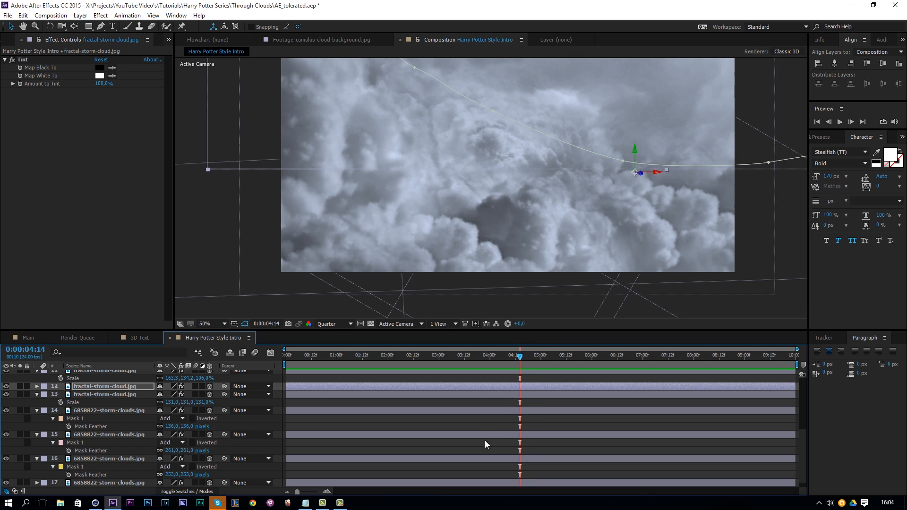
left_click(498, 435)
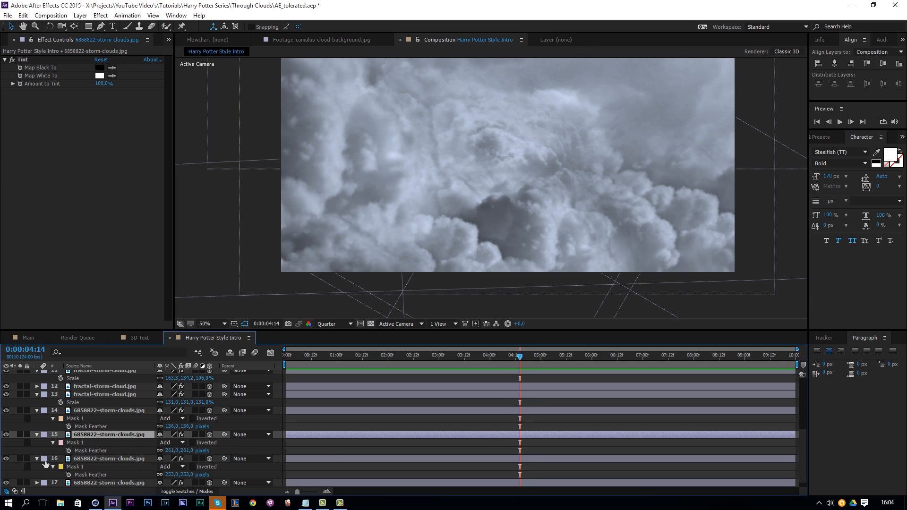
left_click(6, 435)
left_click(7, 435)
left_click(6, 395)
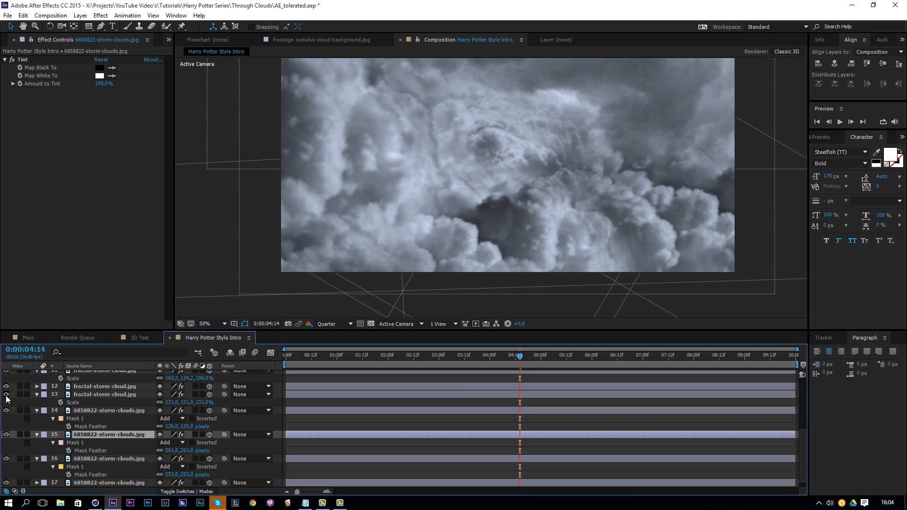
left_click(6, 396)
left_click(6, 395)
left_click(6, 396)
Step: Keyframe the lowest fractal-storm-cloud layer's opacity from 100% at 0:00:04:11 to 0% at 0:00:04:22
left_click(76, 393)
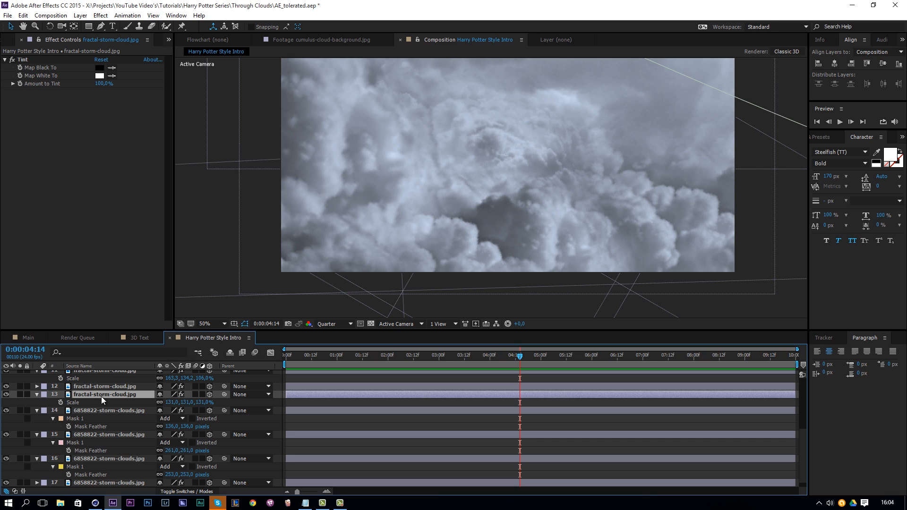
key("t")
left_click(514, 358)
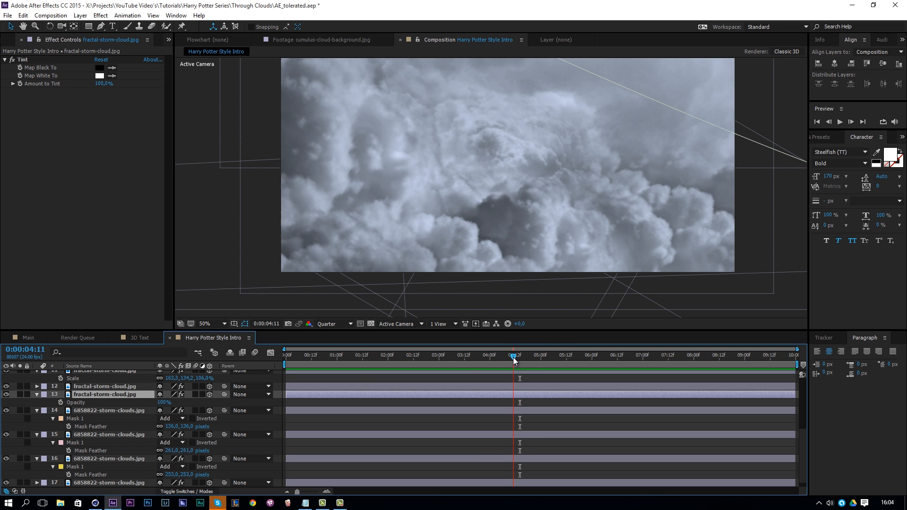
left_click(63, 402)
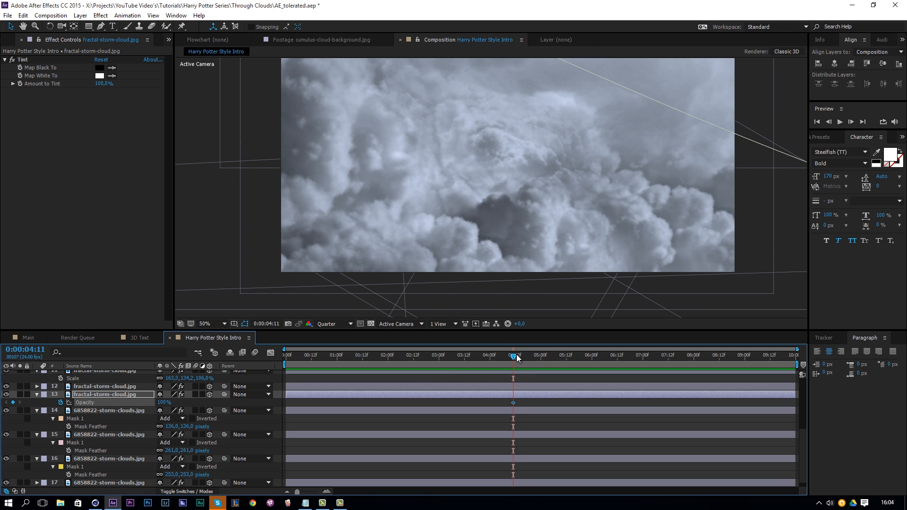
left_click_drag(518, 358, 537, 363)
left_click_drag(162, 403, 61, 412)
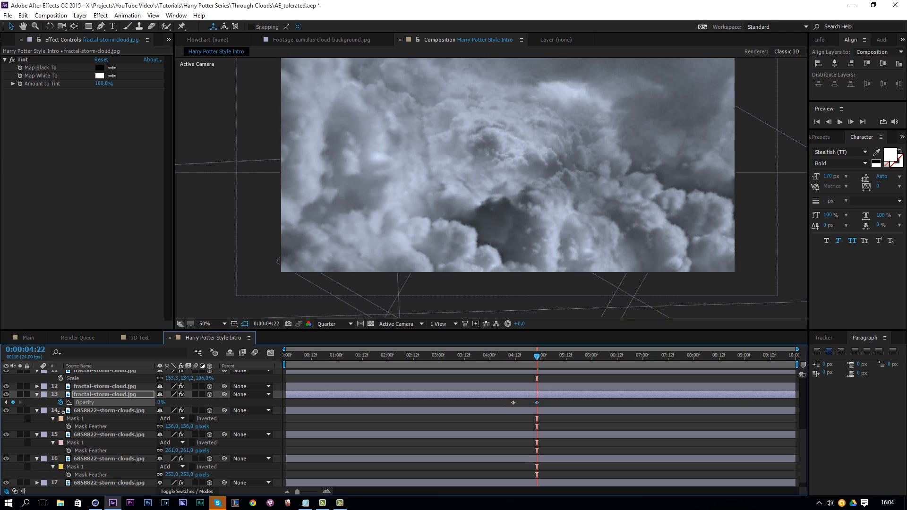
Step: Return to 0:00:00:00 and fit the whole composition in the viewer
left_click_drag(536, 360, 212, 376)
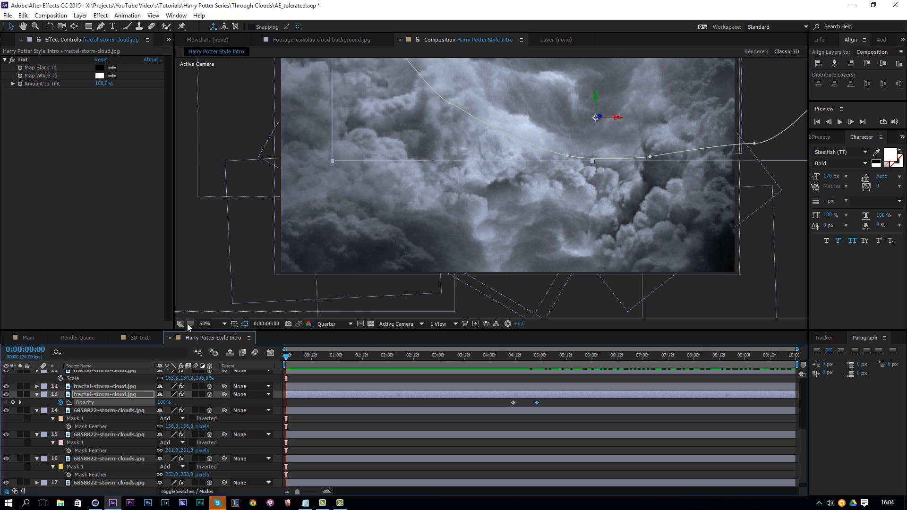
left_click(207, 325)
left_click(257, 164)
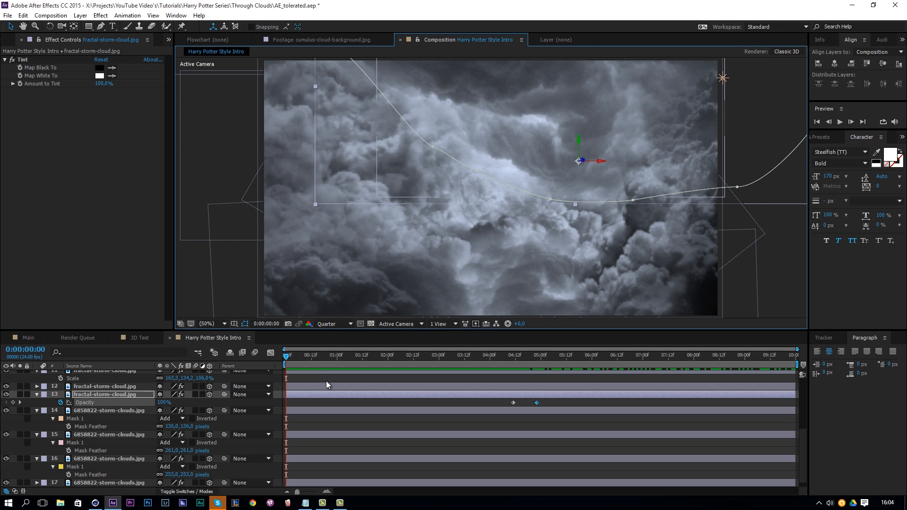
Step: Select all layers and collapse their expanded properties in the timeline
left_click(70, 395)
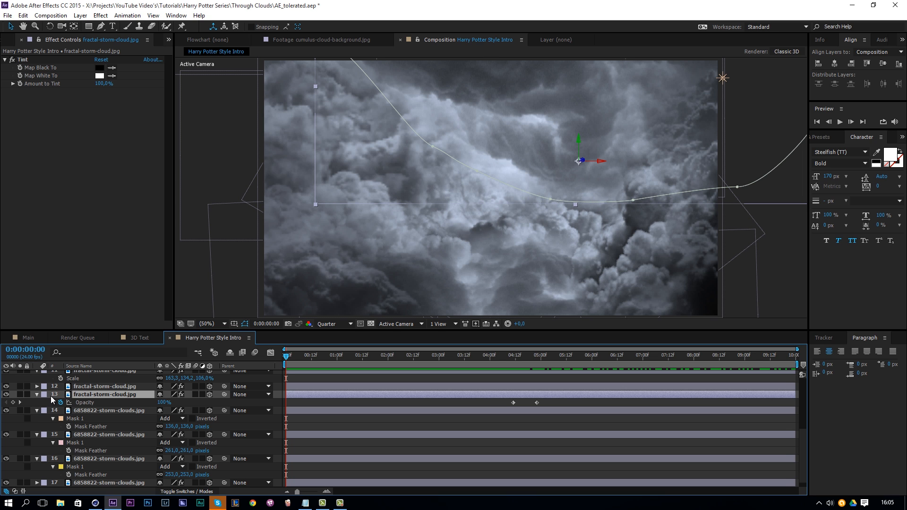
key("ctrl+a")
left_click(37, 395)
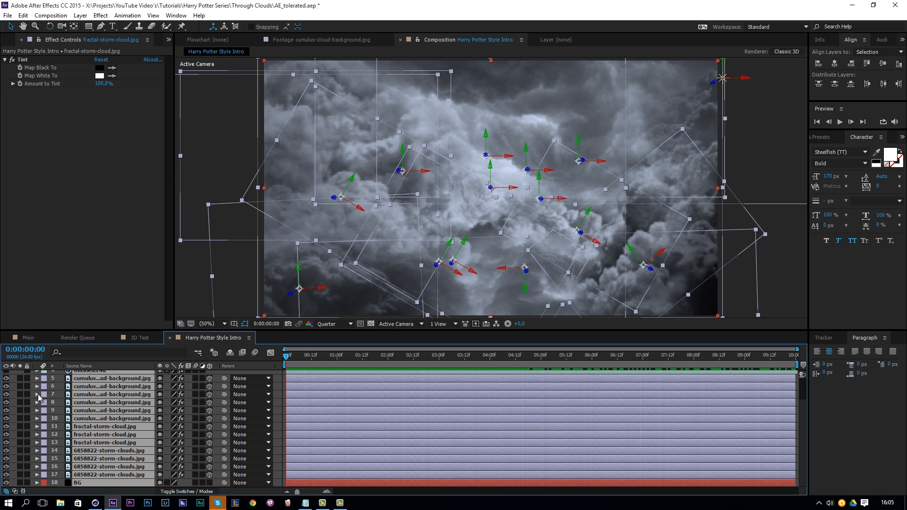
Step: Add an adjustment layer directly above all the cloud layers, beneath the Untitled.c4d layer
left_click(279, 408)
scroll(280, 407, "up", 1)
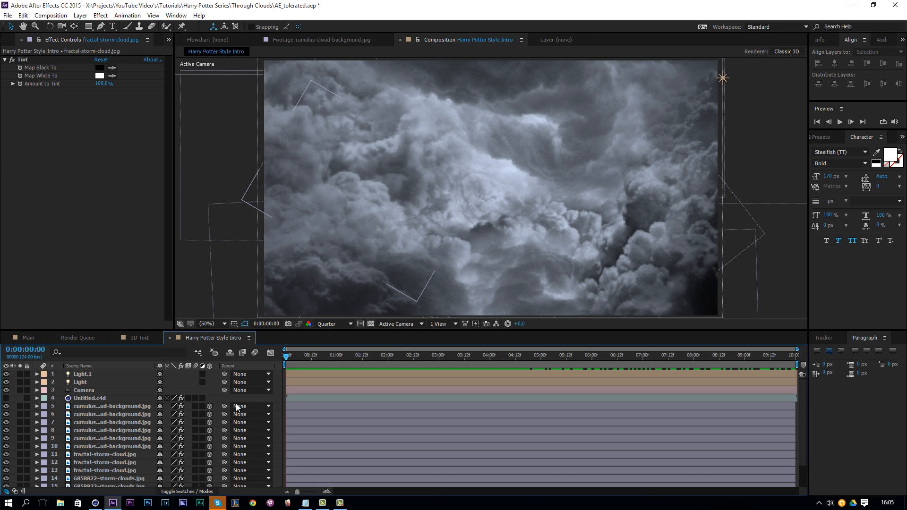
left_click(89, 404)
left_click(80, 15)
mouse_move(94, 27)
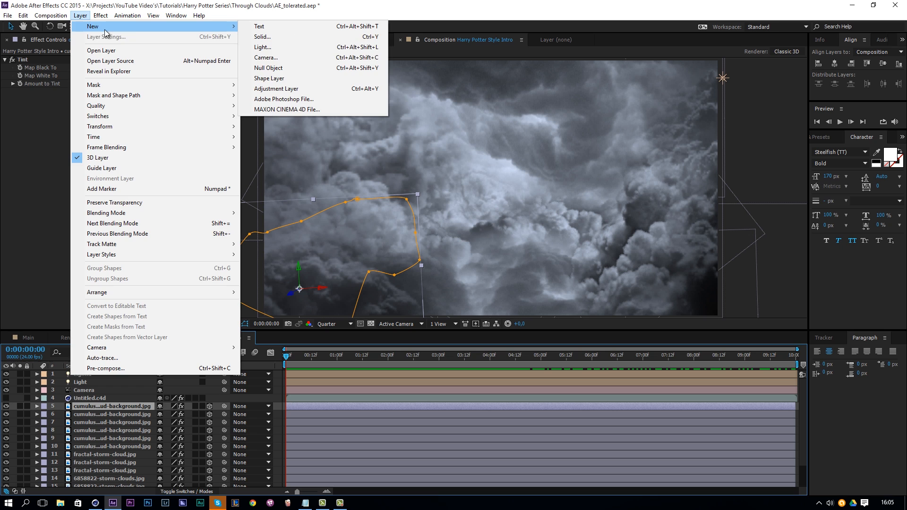
left_click(265, 88)
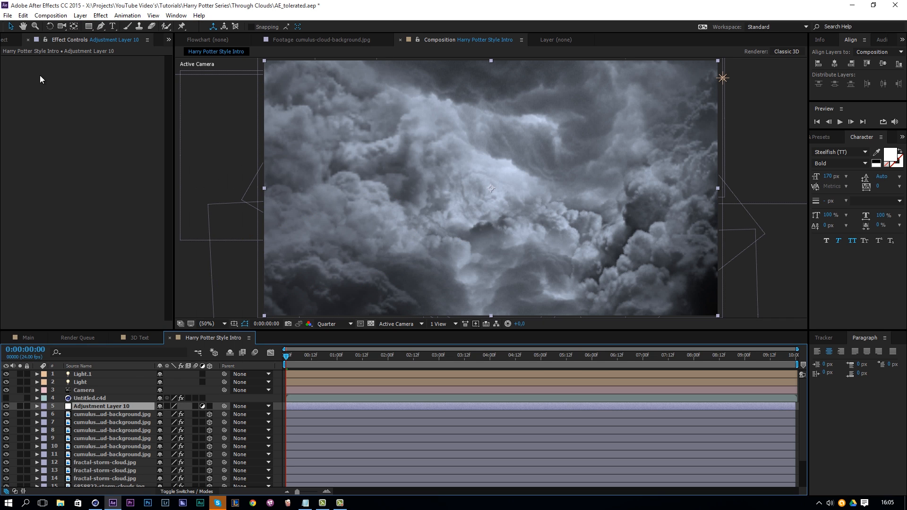
Step: Apply Curves to the adjustment layer and darken the RGB shadows while anchoring the highlights on the diagonal
left_click(100, 15)
mouse_move(131, 116)
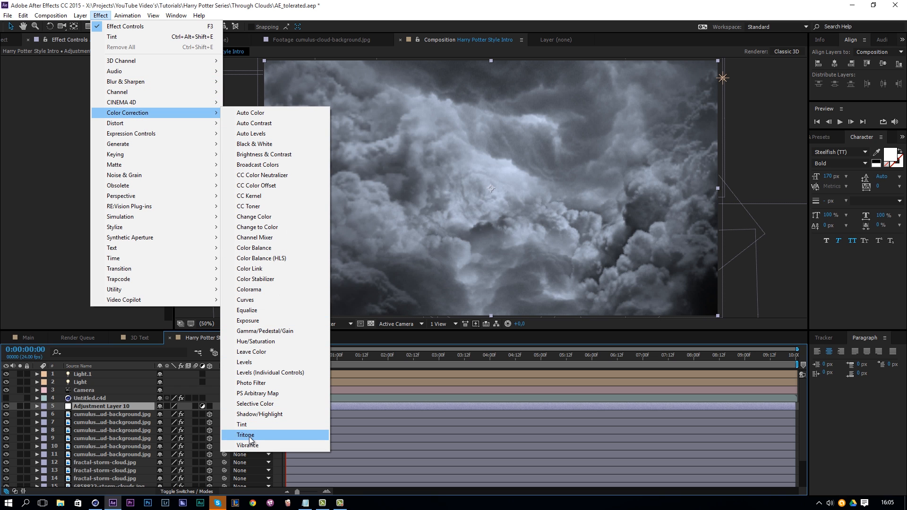
left_click(253, 300)
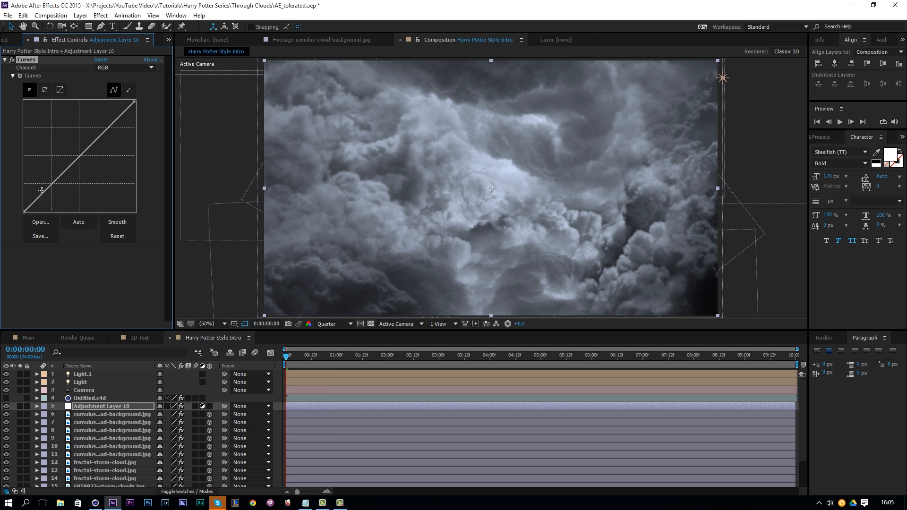
left_click_drag(41, 190, 53, 191)
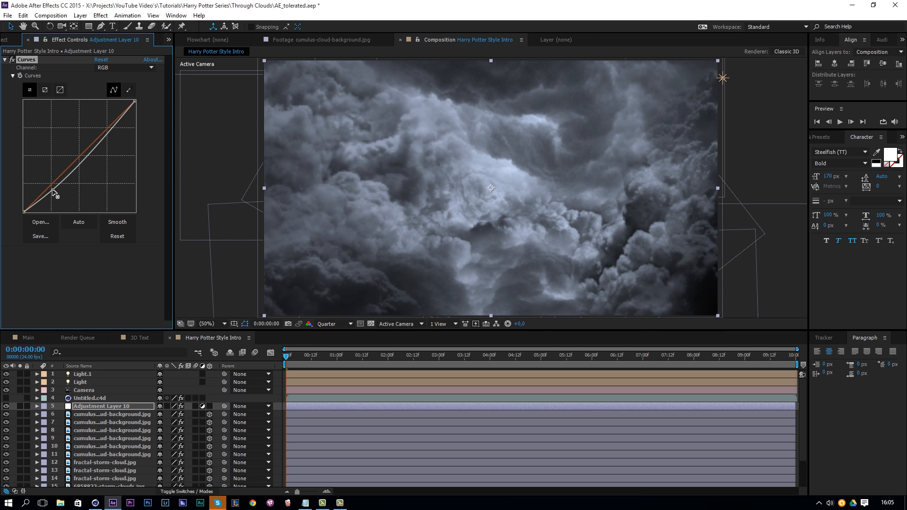
left_click_drag(110, 128, 109, 127)
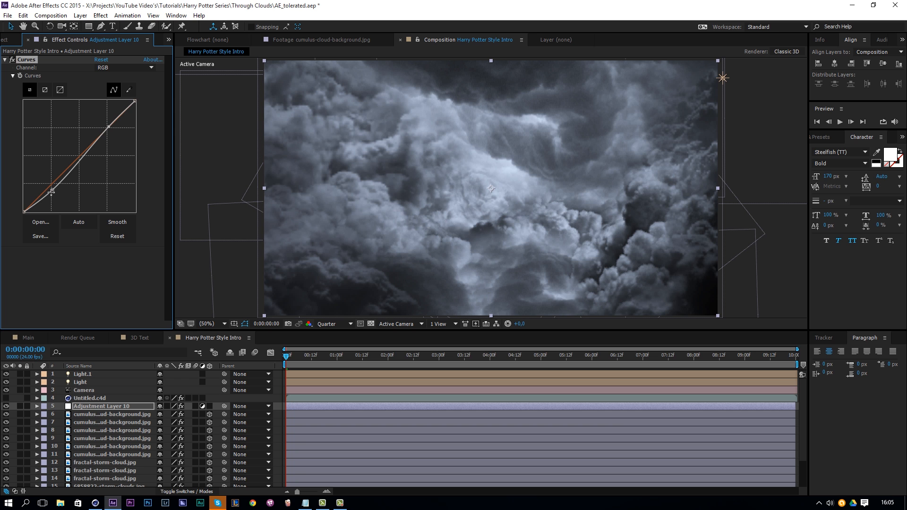
left_click_drag(51, 191, 52, 189)
Step: In the Curves effect's Red channel, anchor the highlights and lower the shadows to cool the dark clouds
left_click(100, 67)
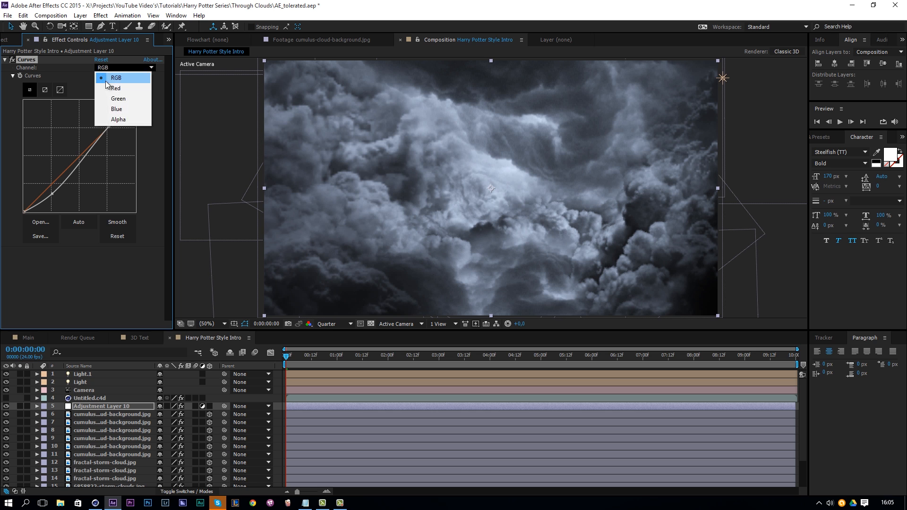
left_click(111, 87)
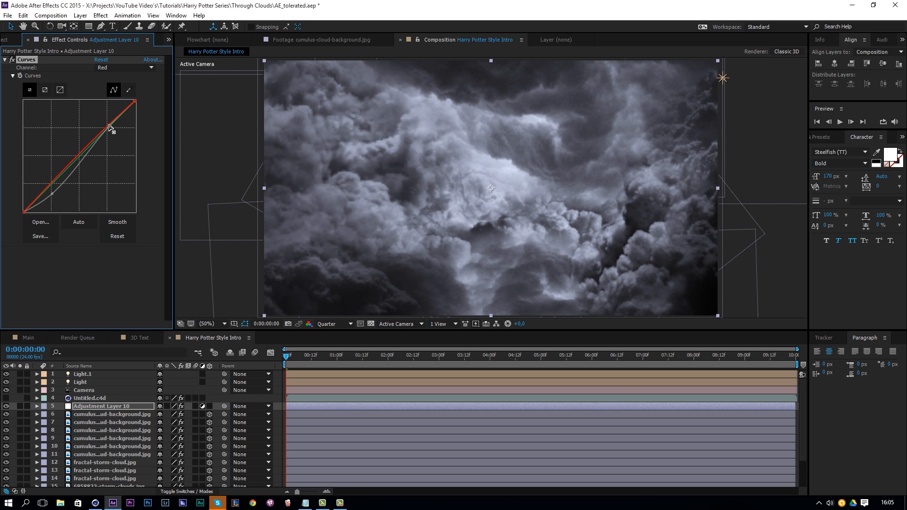
left_click(109, 126)
left_click_drag(52, 181, 54, 185)
Step: Make the Untitled.c4d title layer visible and preview it over the clouds from the start
left_click(77, 399)
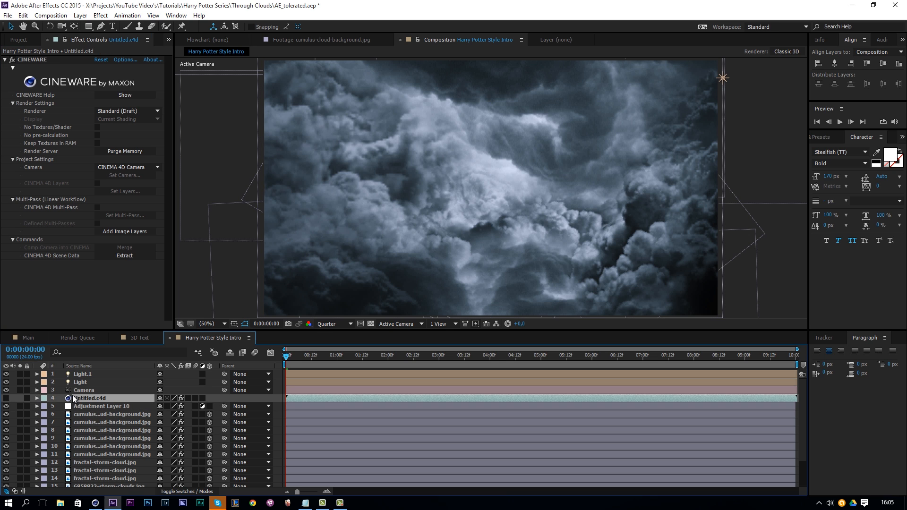
left_click(6, 399)
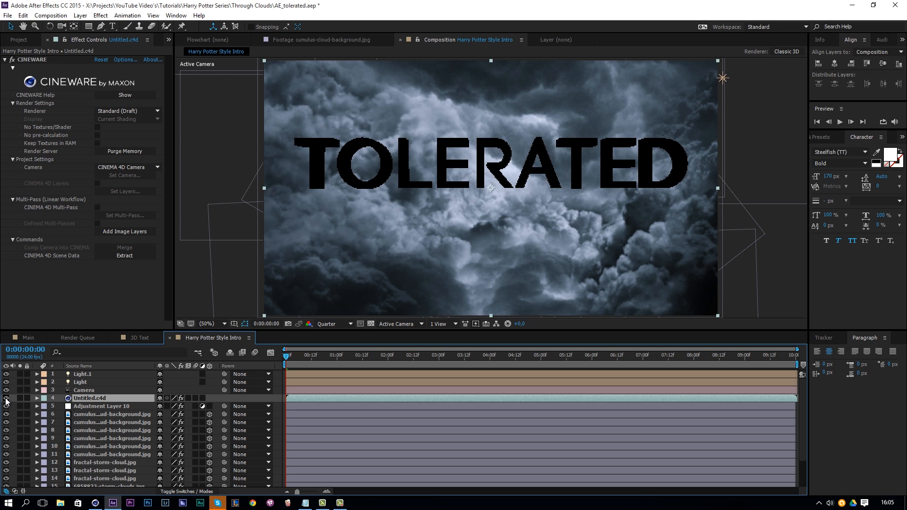
left_click_drag(290, 355, 266, 369)
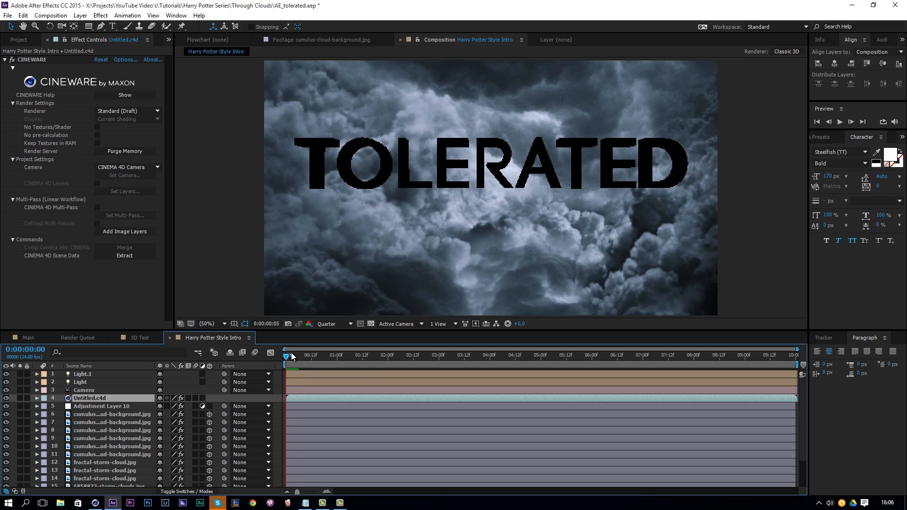
key("space")
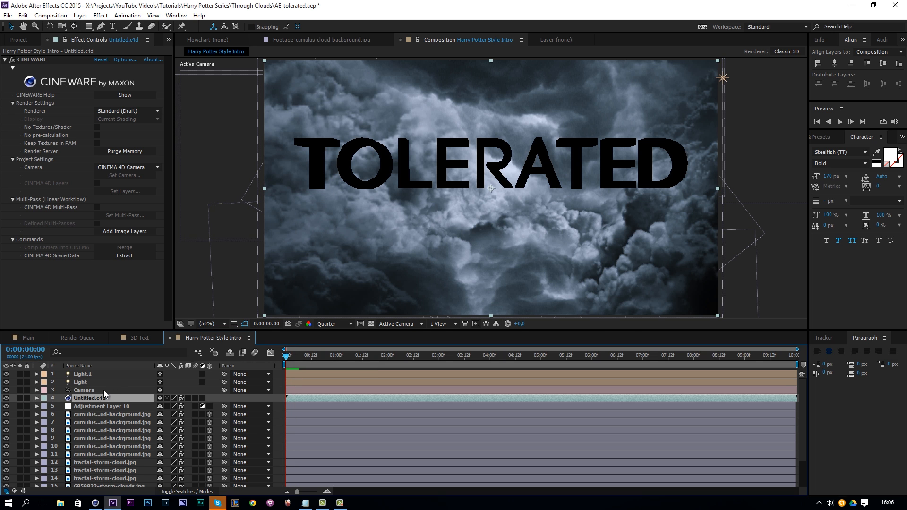
Step: Delete the Light.1, Light and Camera layers, and open the Untitled.c4d scene in Cinema 4D
left_click(104, 391)
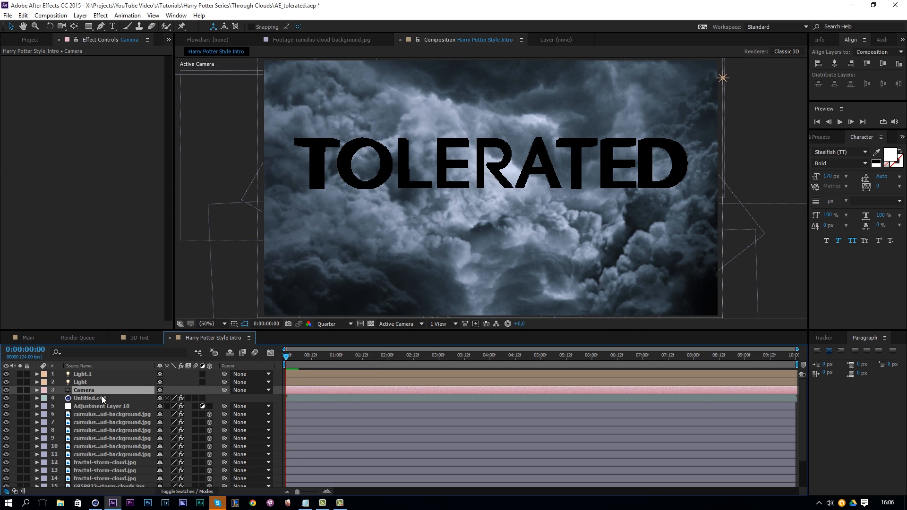
left_click(81, 398)
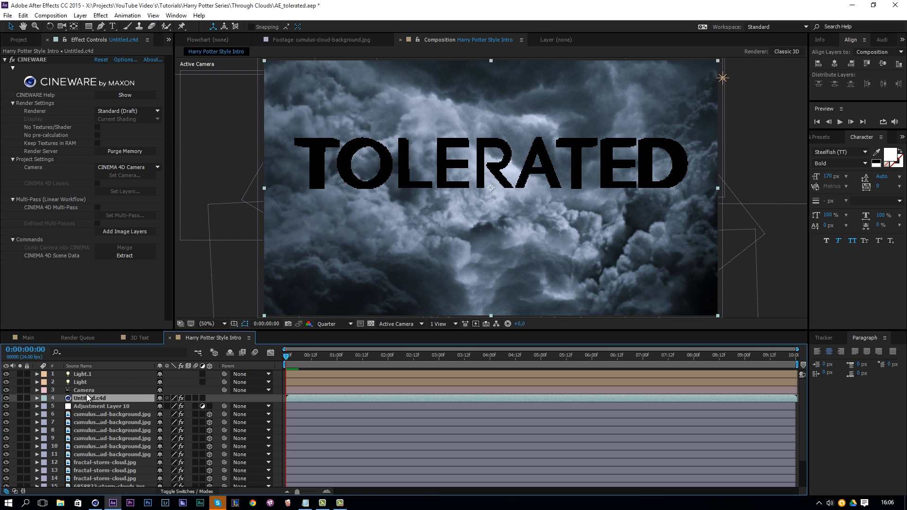
key("ctrl+z")
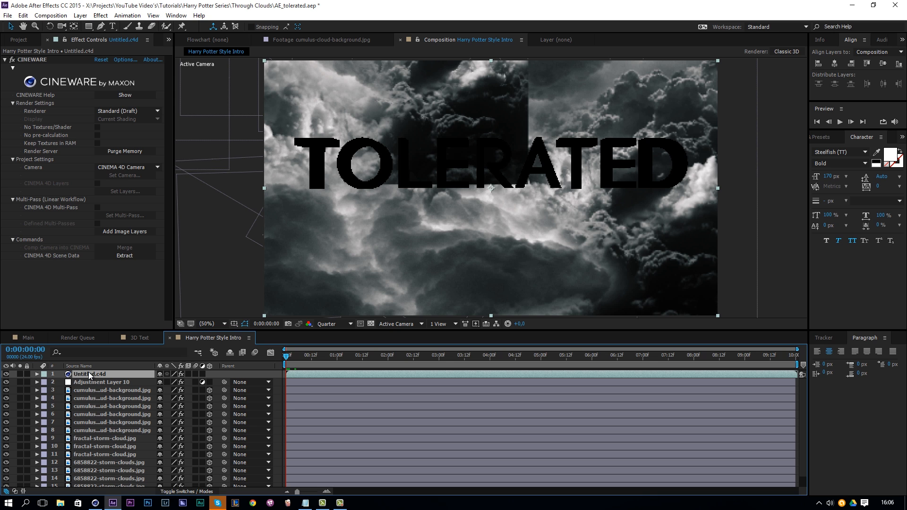
double_click(89, 374)
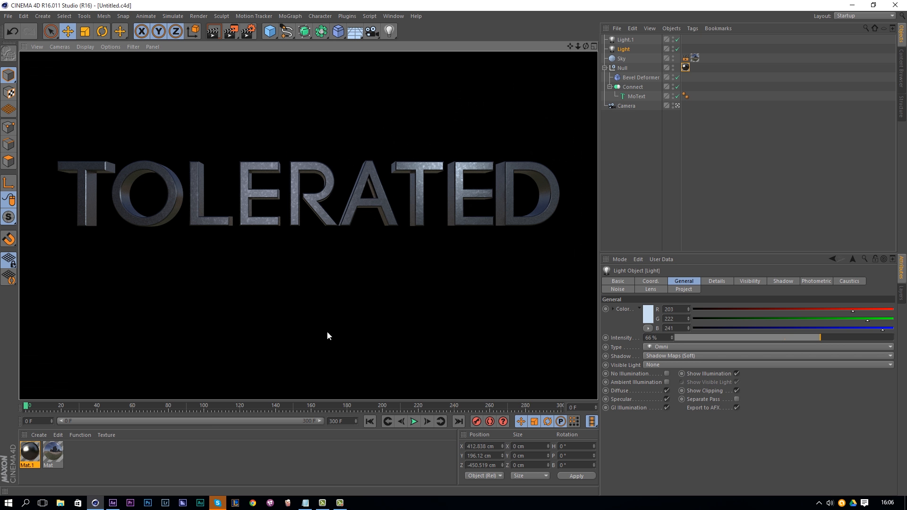
Step: Set the camera's Z position to -2263 cm and record its keyframe at frame 0
left_click(617, 106)
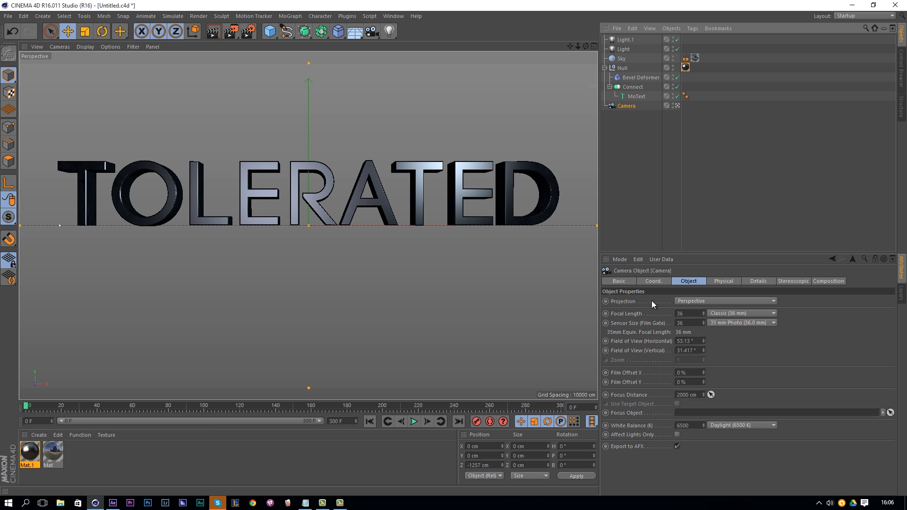
left_click(650, 282)
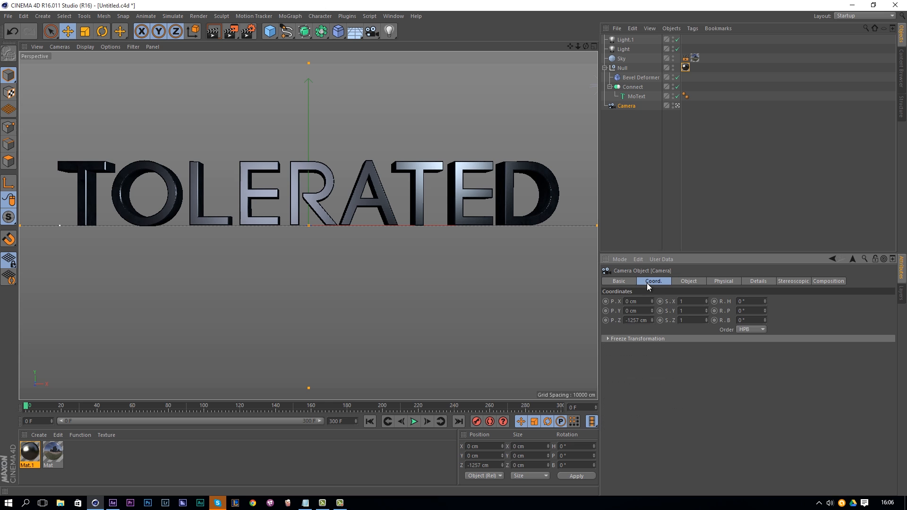
left_click_drag(651, 322, 653, 324)
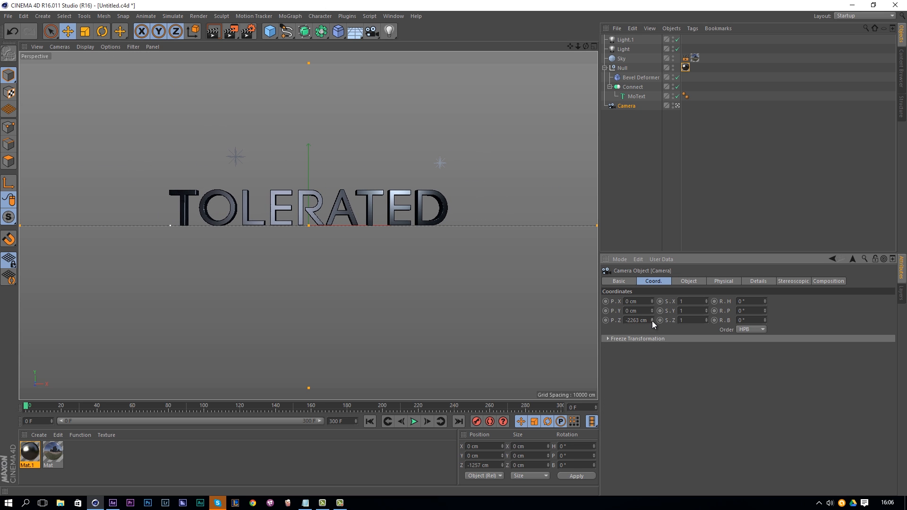
left_click(476, 421)
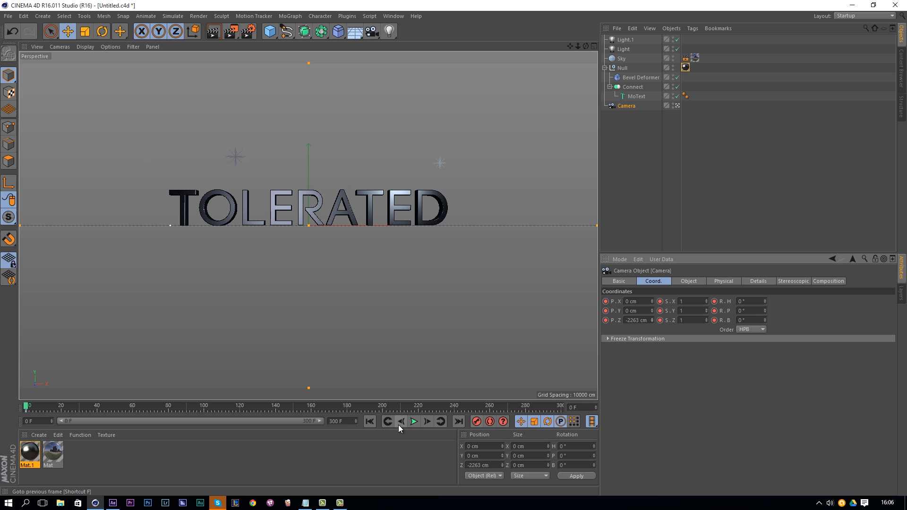
Step: At frame 300, keyframe the camera's Z position at 40 cm so it flies through the text
left_click(561, 406)
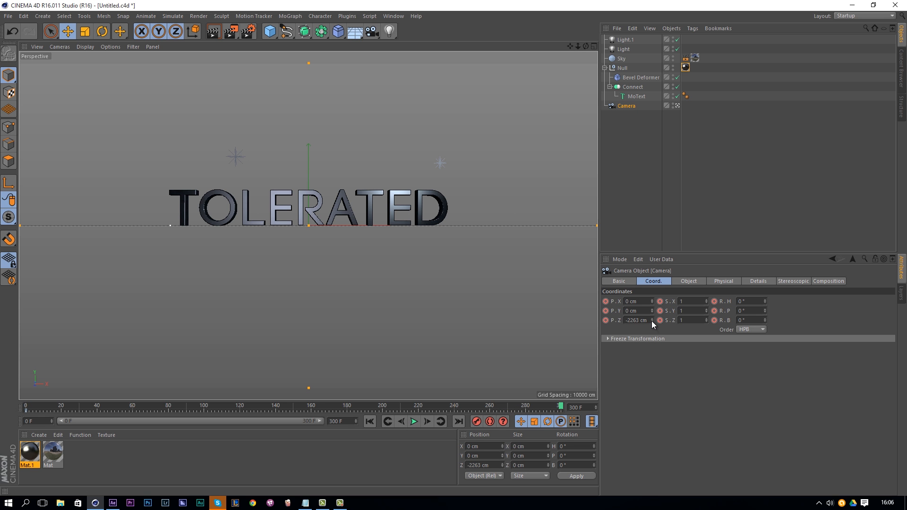
mouse_move(651, 321)
left_mouse_down()
mouse_move(655, 261)
mouse_move(653, 317)
left_mouse_up()
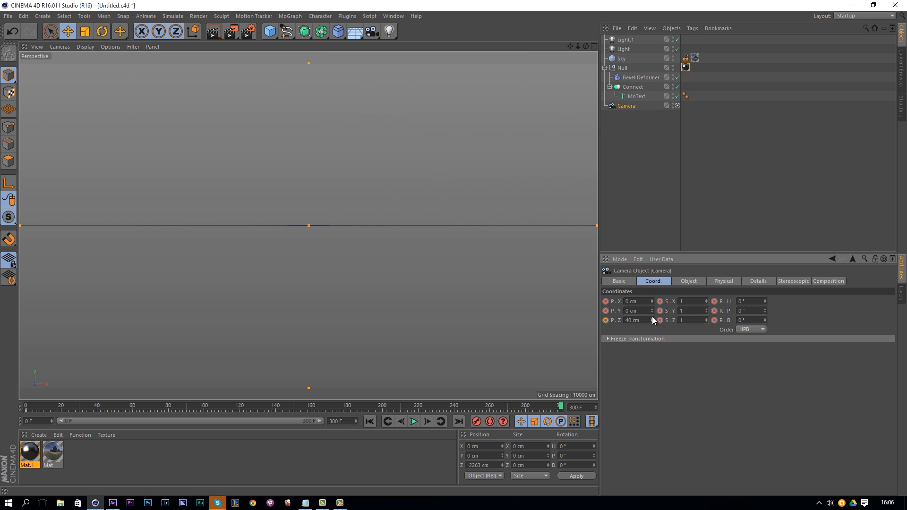
left_click(606, 320)
Step: Play the camera animation from frame 0 to check the move towards the text
left_click_drag(561, 406, 19, 403)
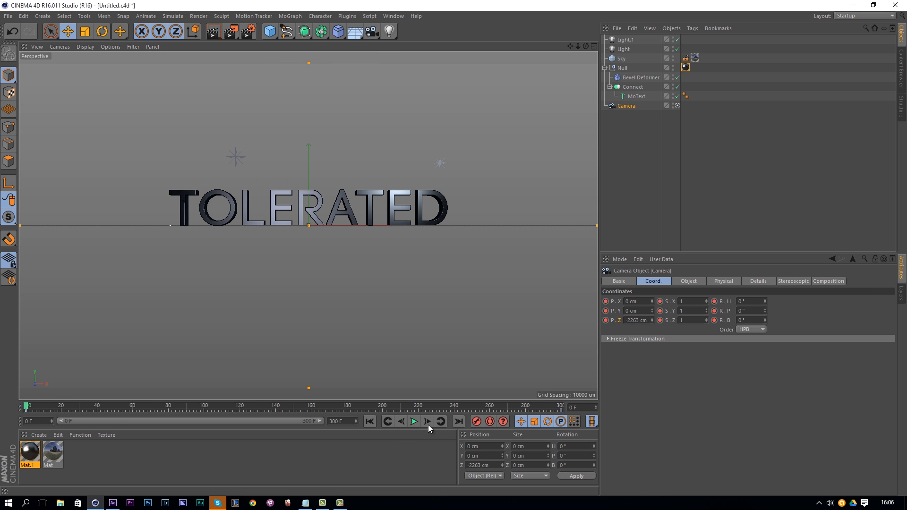
left_click(415, 423)
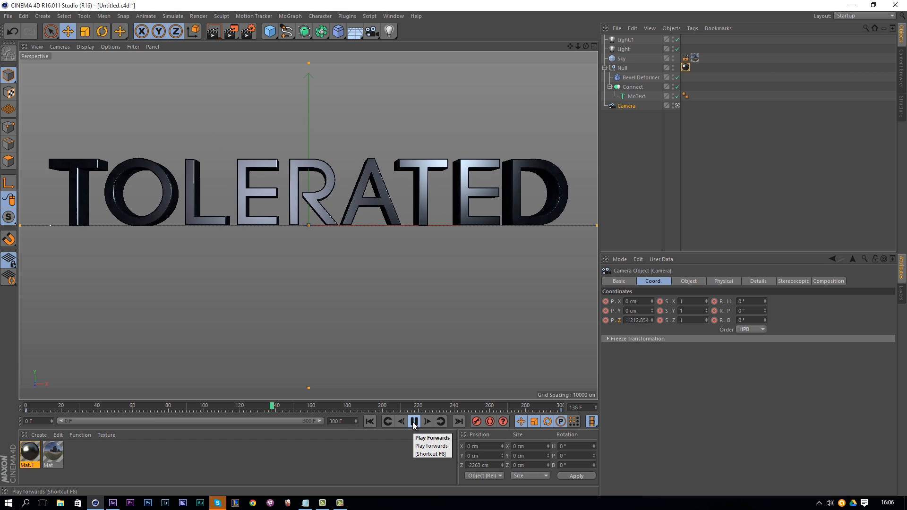
left_click(414, 423)
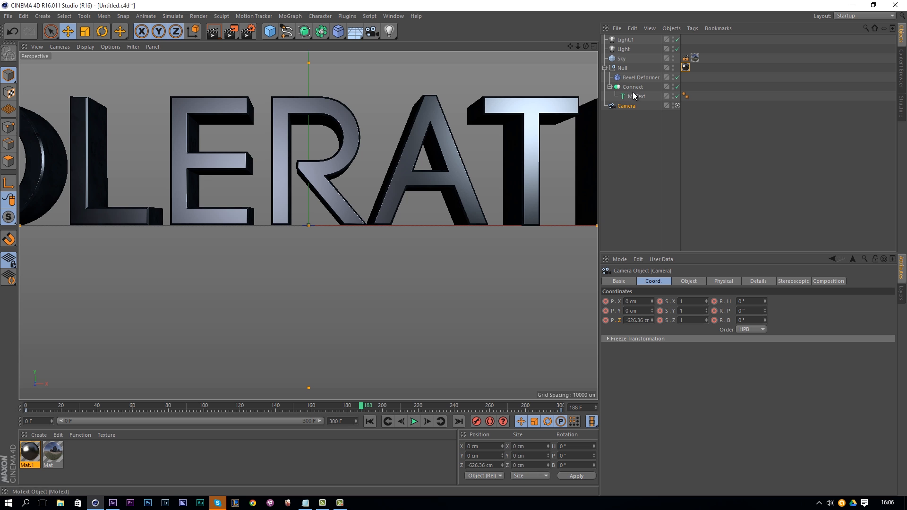
Step: Move the text's Null to about -49 cm in Y and 15 cm in X, checking the camera's path at frame 250
left_click(623, 67)
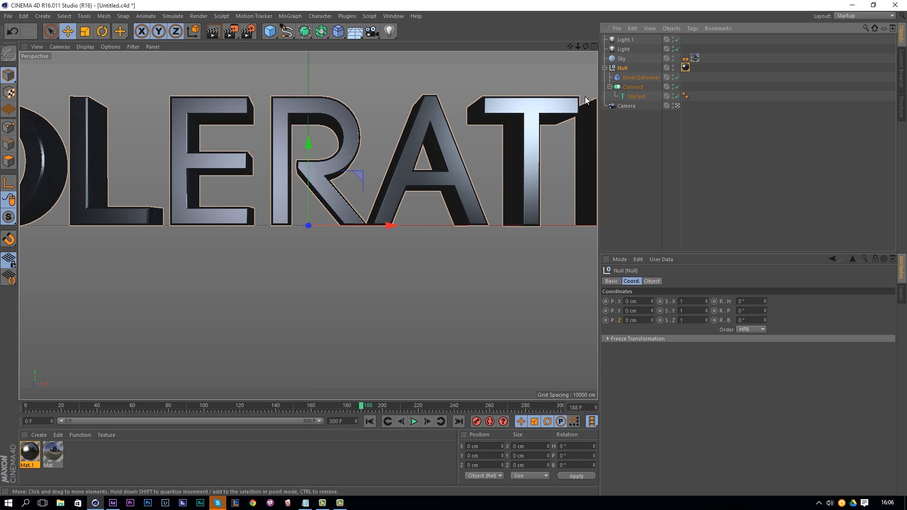
left_click_drag(308, 144, 302, 189)
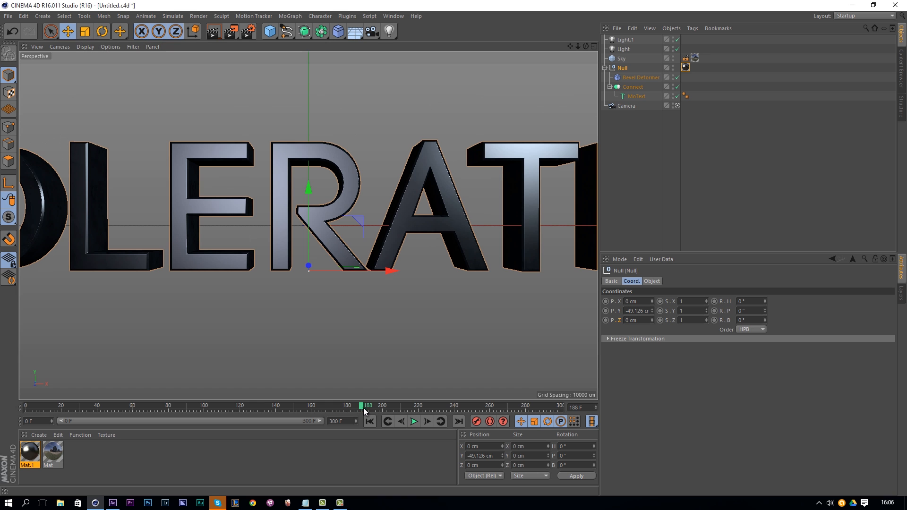
left_click_drag(358, 405, 471, 408)
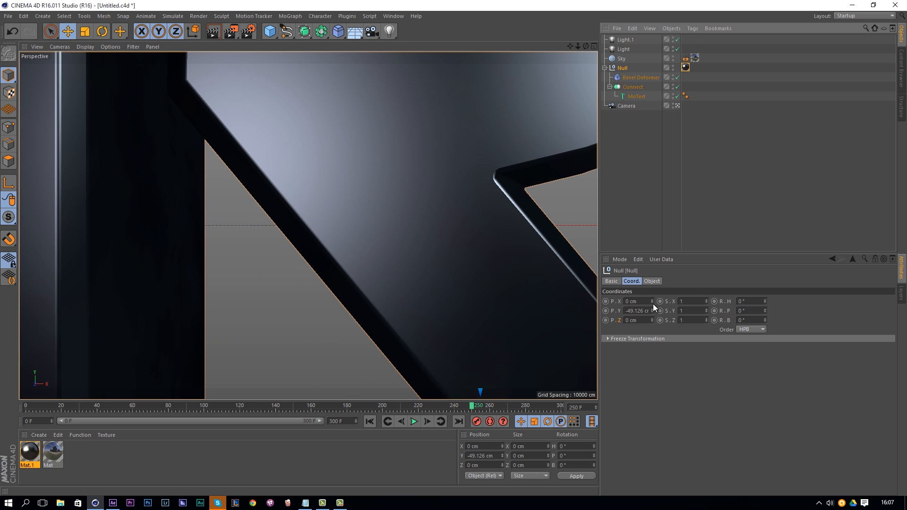
left_click(652, 303)
left_click_drag(654, 302, 654, 301)
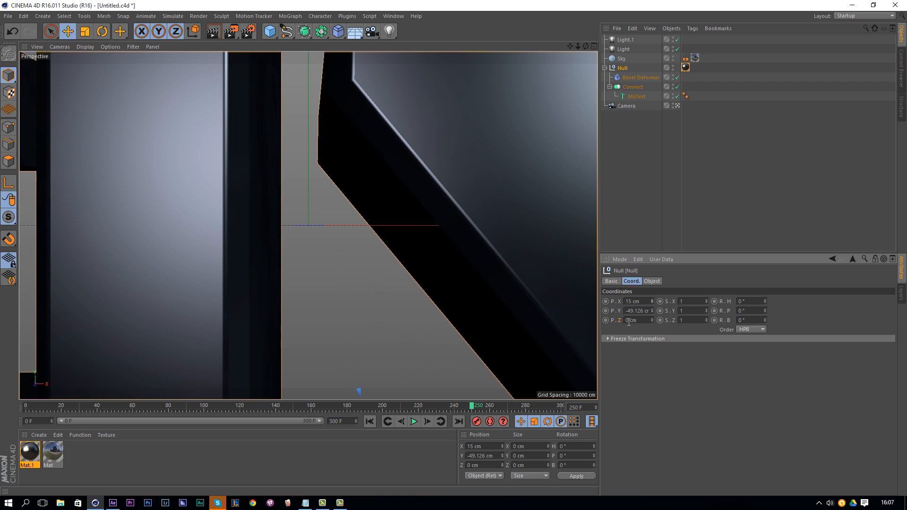
left_click_drag(474, 407, 395, 416)
left_click_drag(457, 425, 49, 414)
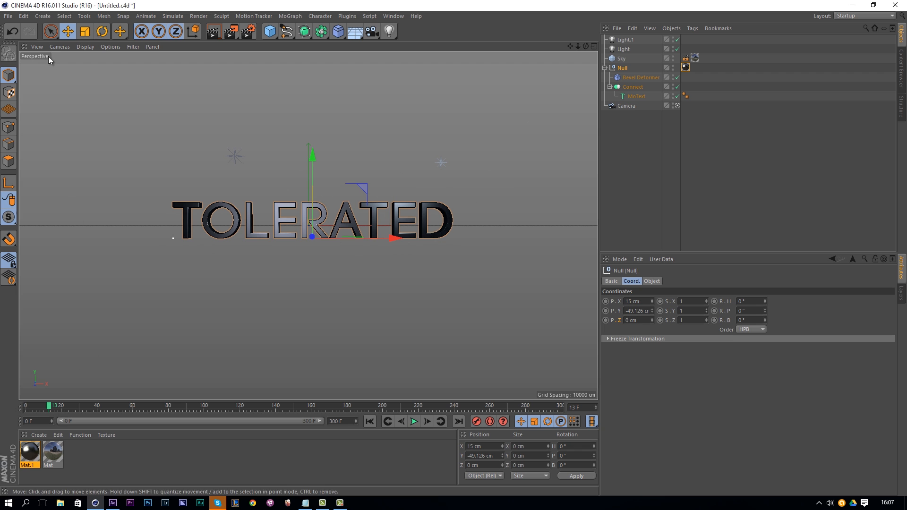
Step: Save the Cinema 4D scene, switch back to After Effects and extract the updated scene data from Untitled.c4d
left_click(9, 18)
left_click(21, 95)
left_click(113, 502)
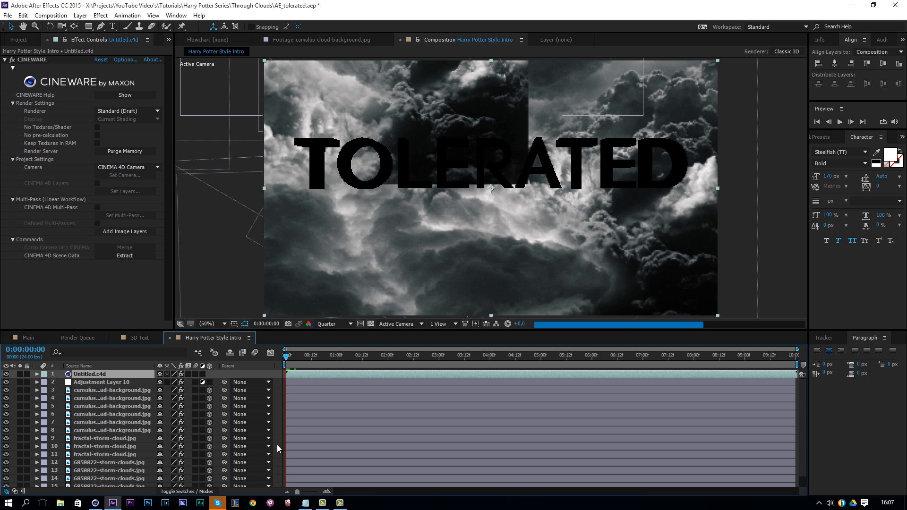
left_click(135, 255)
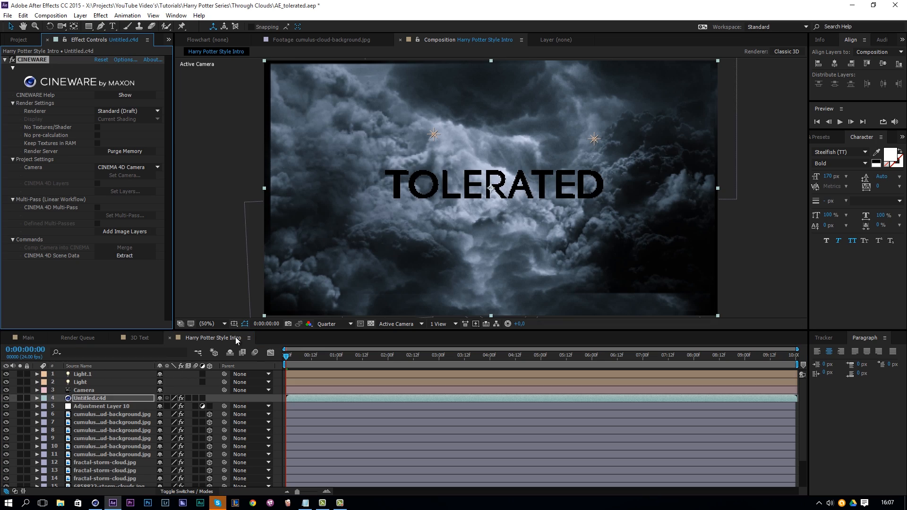
Step: Scrub the composition to 0:00:06:09 to check how the camera approaches the title through the clouds
left_click_drag(287, 360, 524, 370)
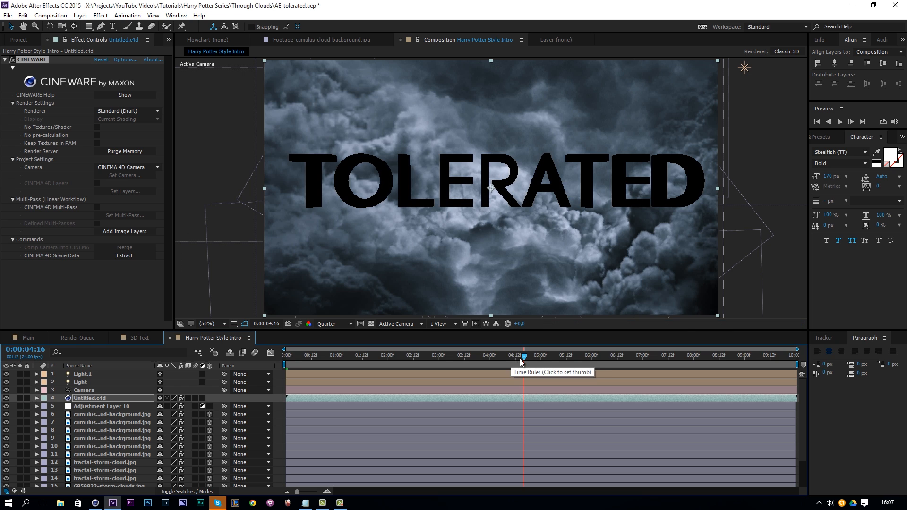
left_click_drag(524, 358, 611, 361)
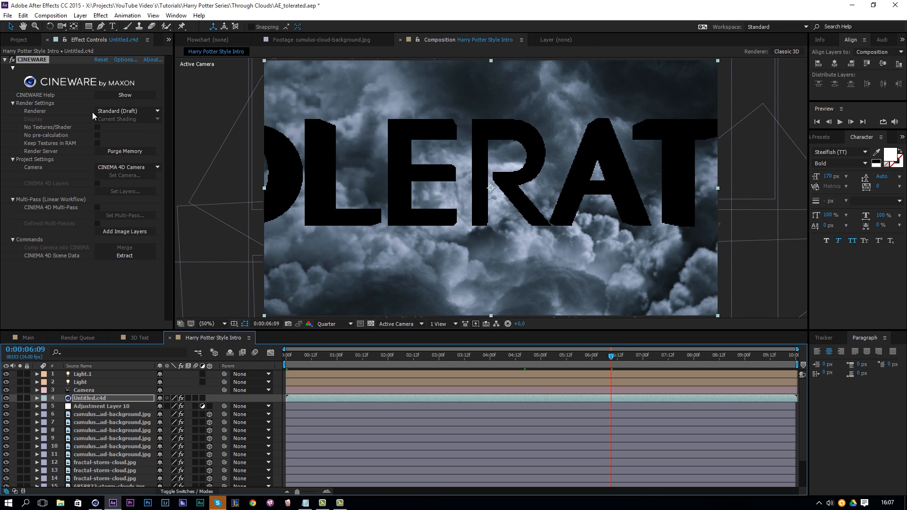
Step: Set the CINEWARE renderer of Untitled.c4d to Standard (Final) and add a Curves effect to the layer
left_click(117, 111)
left_click(110, 119)
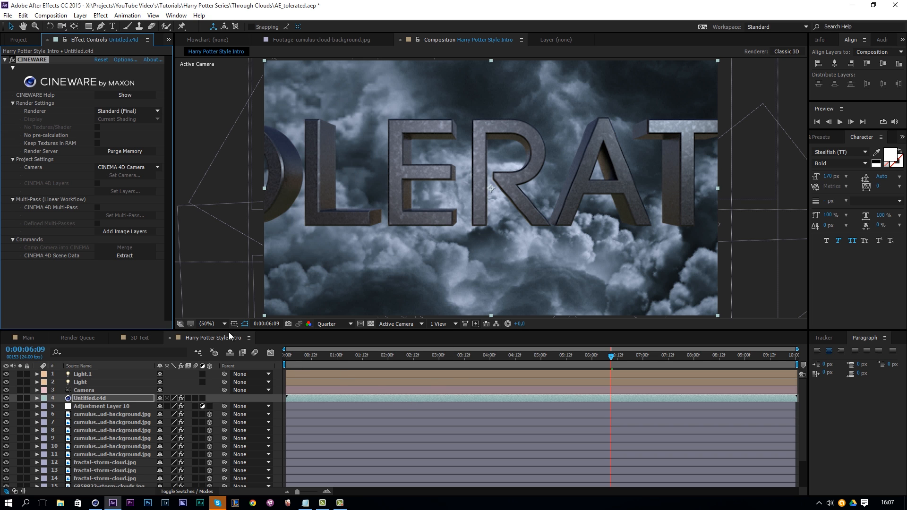
left_click(100, 15)
mouse_move(142, 113)
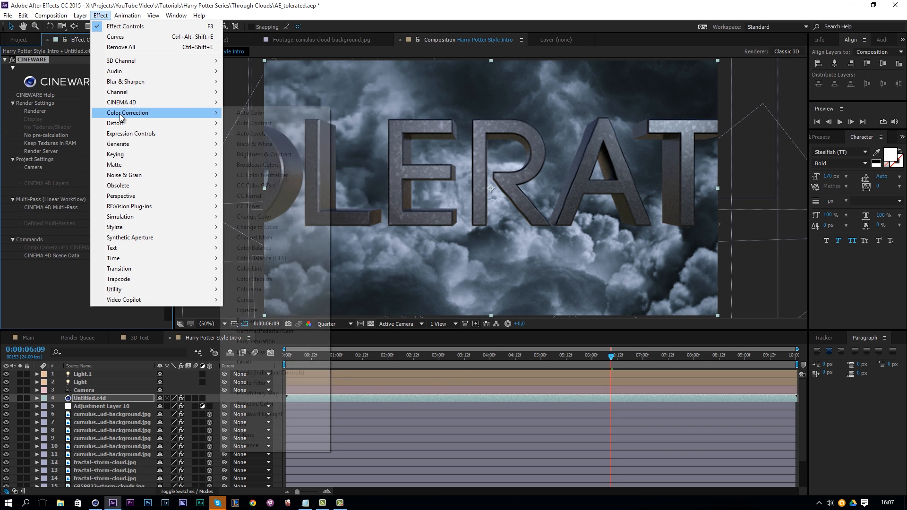
left_click(259, 299)
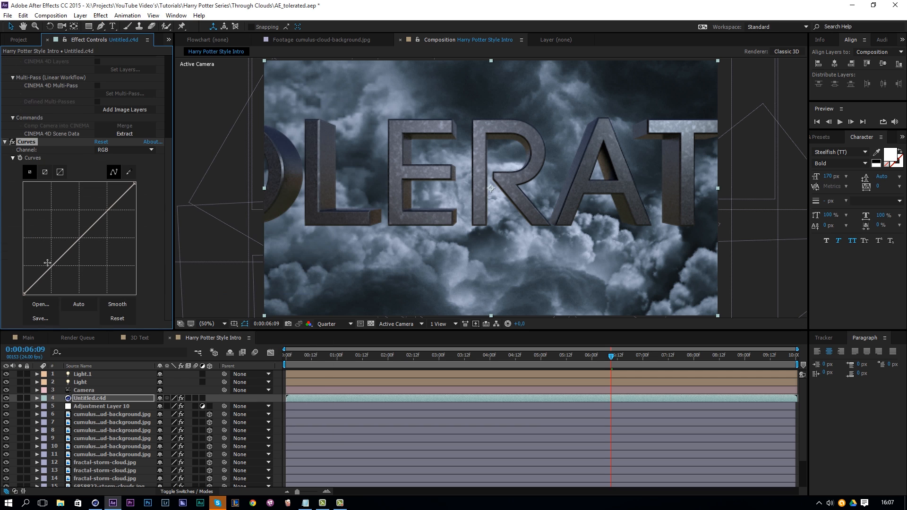
Step: Darken the title by bending the RGB curve down in the shadows and midtones, and lift its black point slightly
left_click_drag(46, 271, 52, 275)
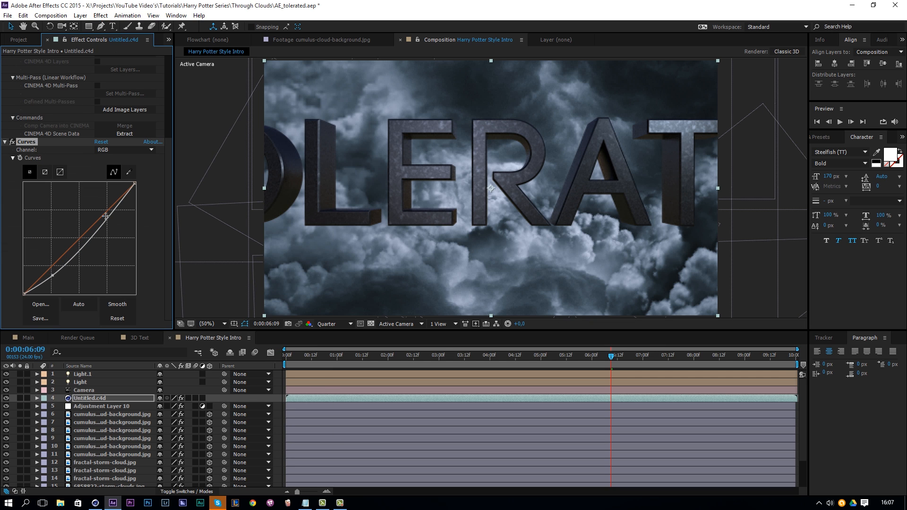
left_click_drag(135, 184, 113, 212)
left_click_drag(22, 294, 18, 289)
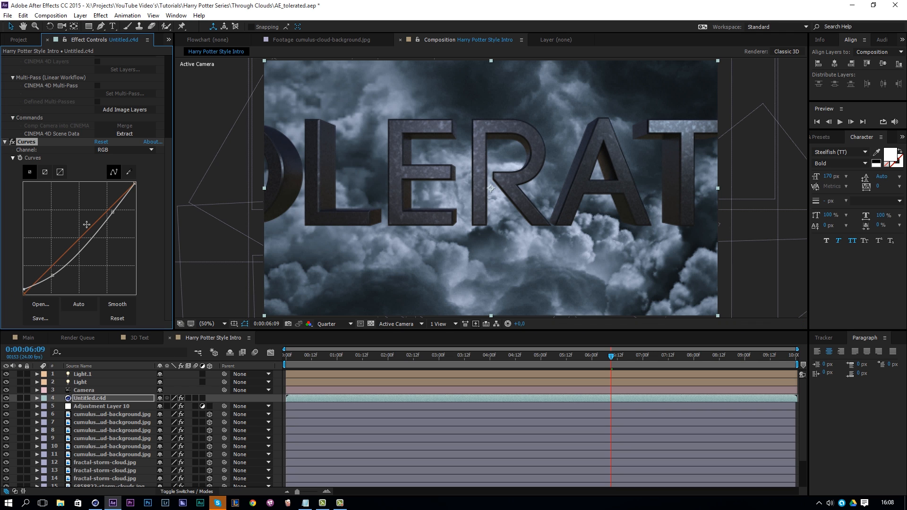
Step: Lower the title's Red curve slightly and shape the Green curve with slightly reduced shadows and raised highlights
left_click(121, 151)
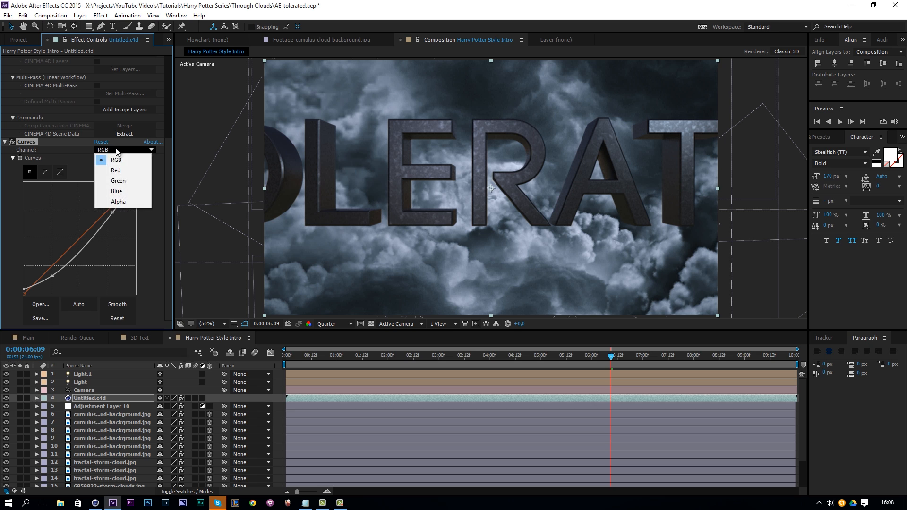
left_click(102, 172)
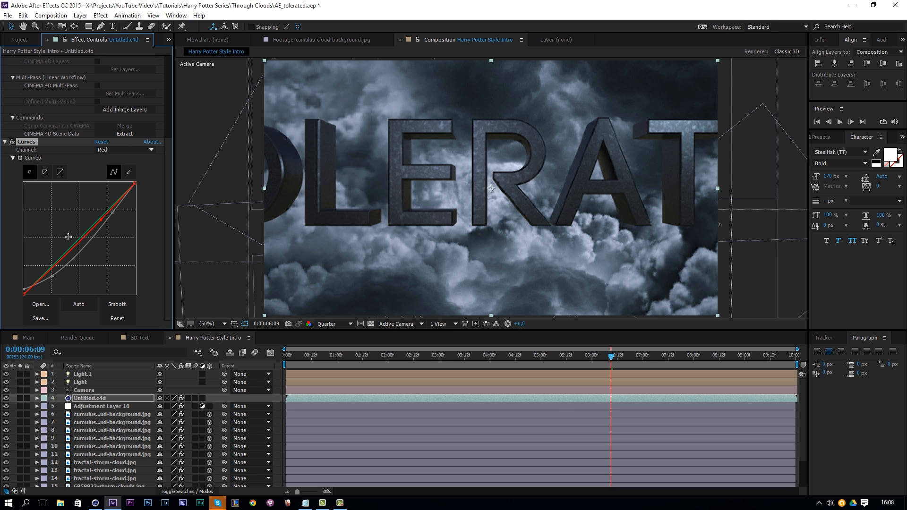
left_click(115, 182)
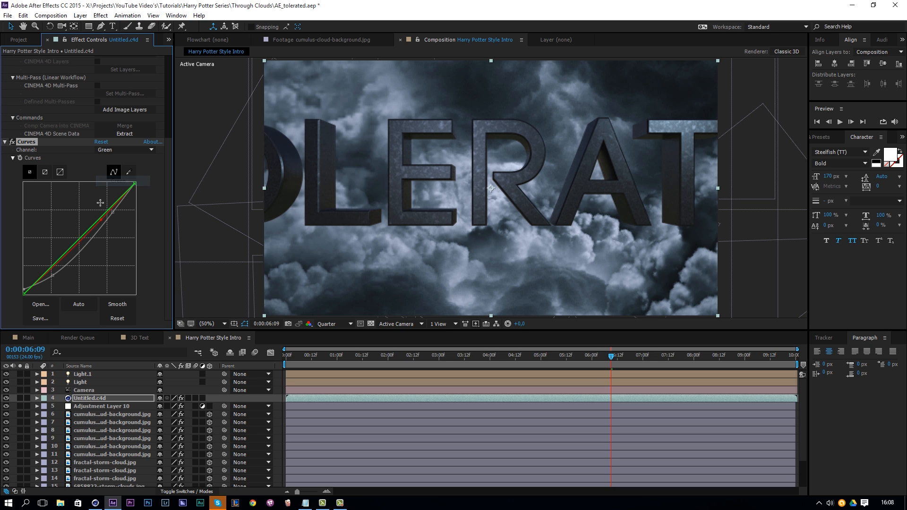
left_click_drag(107, 211, 106, 207)
left_click_drag(48, 268, 51, 274)
left_click_drag(105, 206, 105, 209)
left_click_drag(52, 274, 48, 271)
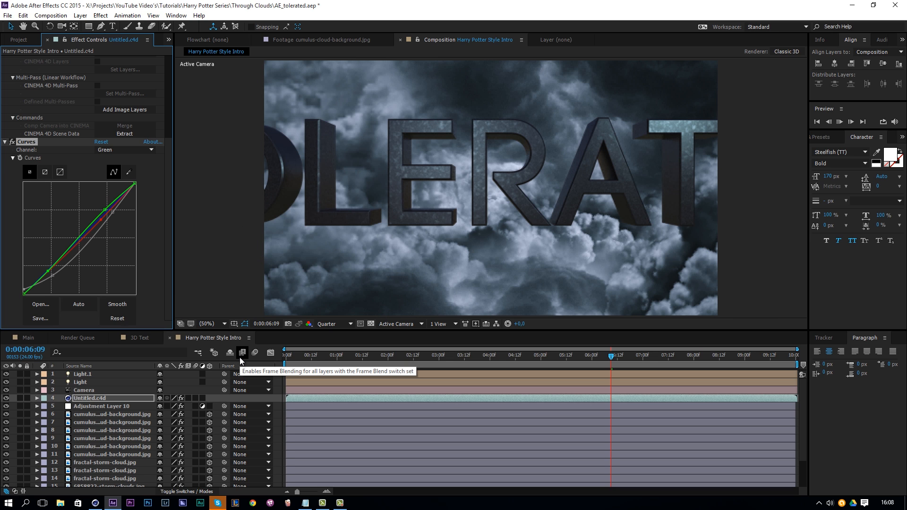
Step: Return to 0:00:00:00 and enlarge the 6858822-storm-clouds.jpg layer 18 so it extends past the frame edges
key("space")
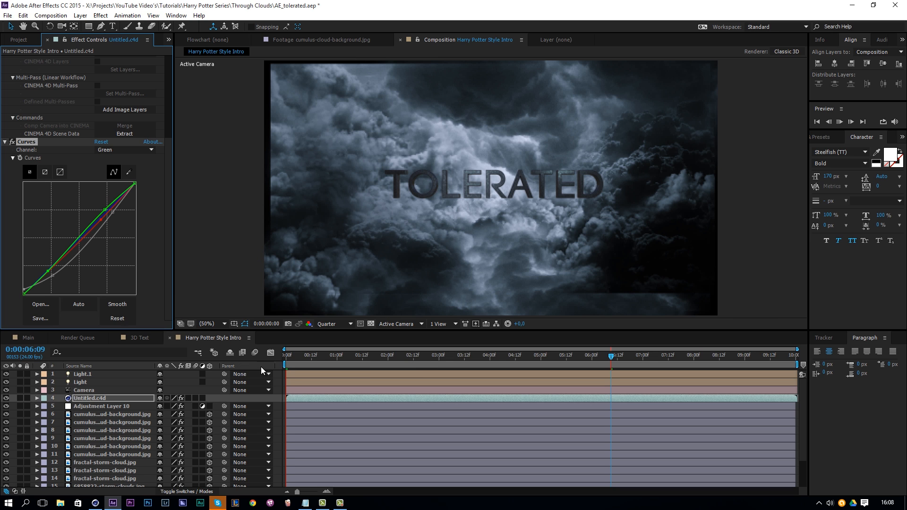
left_click(299, 355)
mouse_move(301, 356)
left_mouse_down()
mouse_move(323, 355)
mouse_move(285, 356)
left_mouse_up()
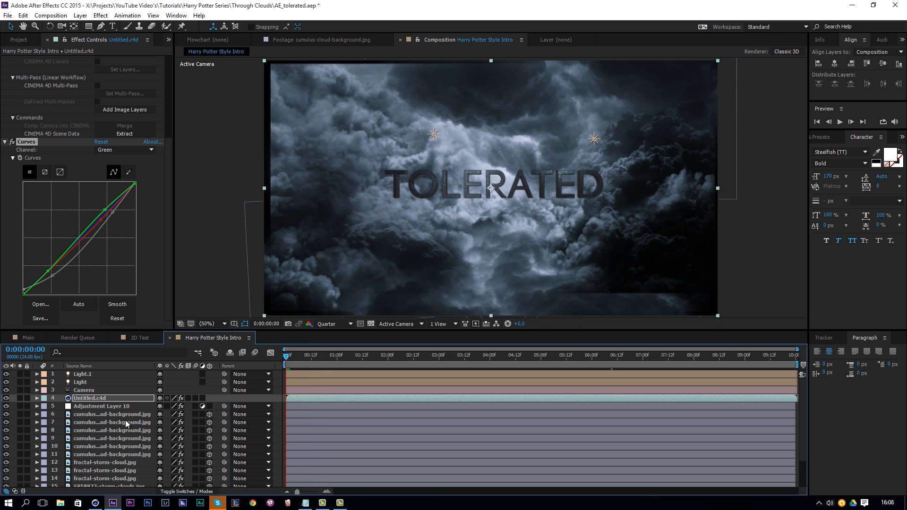
scroll(126, 421, "down", 3)
left_click(89, 475)
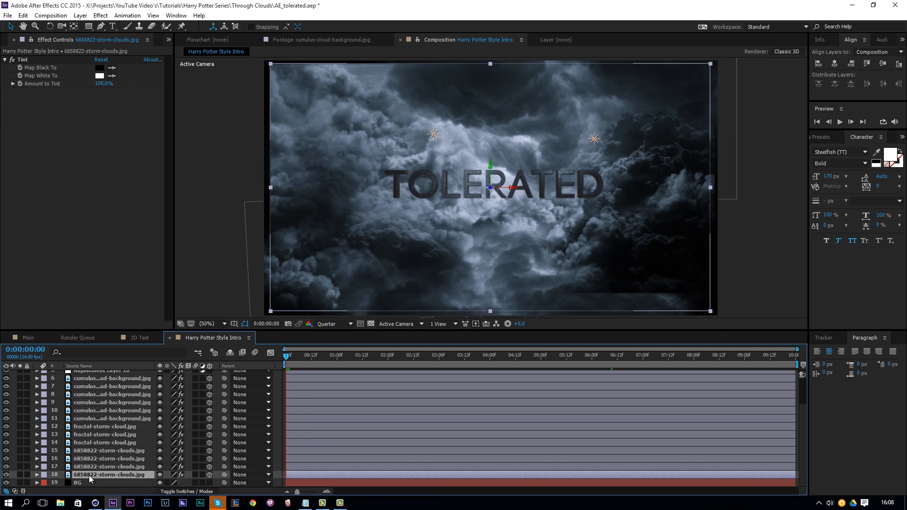
left_click_drag(270, 311, 256, 321)
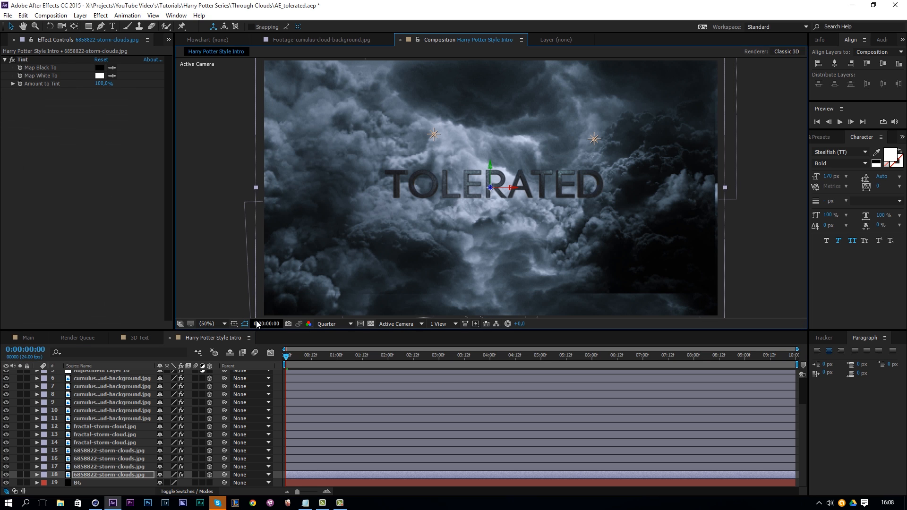
Step: Enlarge storm-cloud layer 17 at the right of the picture and shift both it and storm-cloud layer 16 slightly left
left_click(126, 468)
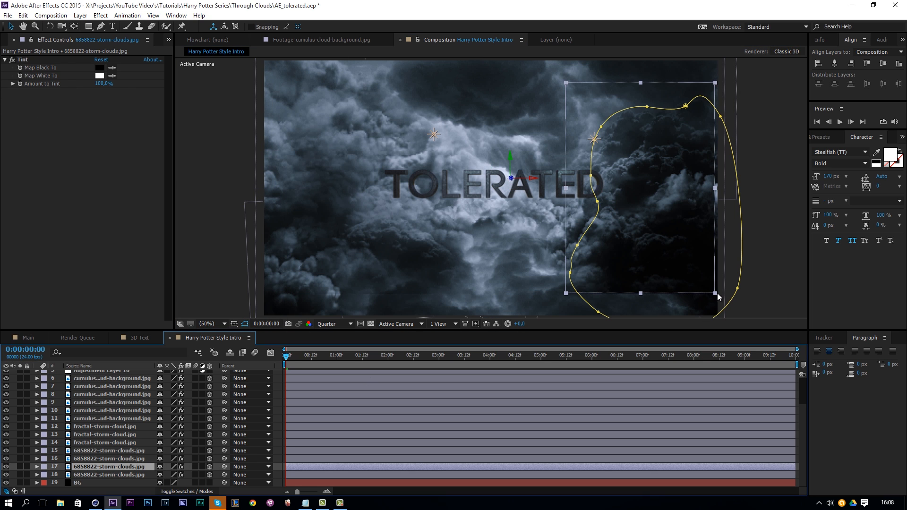
left_click_drag(714, 293, 832, 351)
left_click_drag(703, 257, 676, 253)
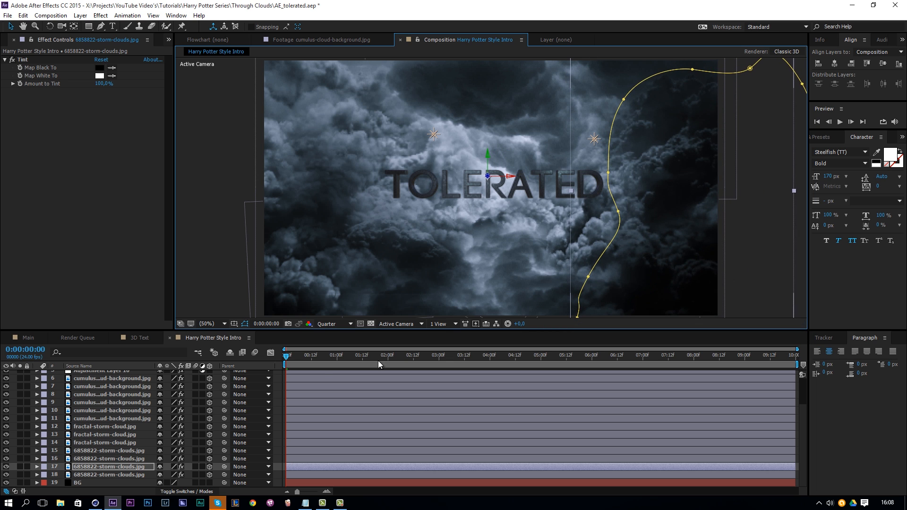
left_click(130, 459)
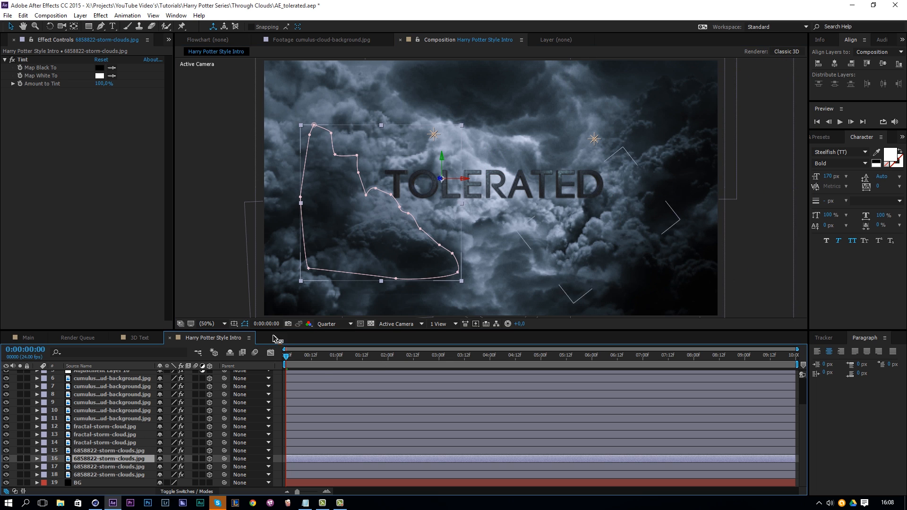
left_click_drag(369, 251, 350, 248)
Step: Play a preview of the composition to check the camera flight through the rearranged clouds, and go back to 0:00:00:00
key("space")
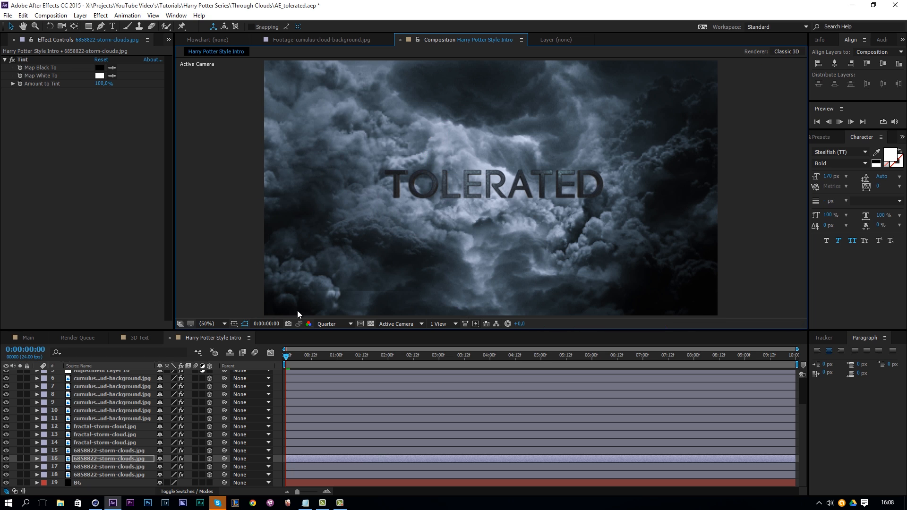
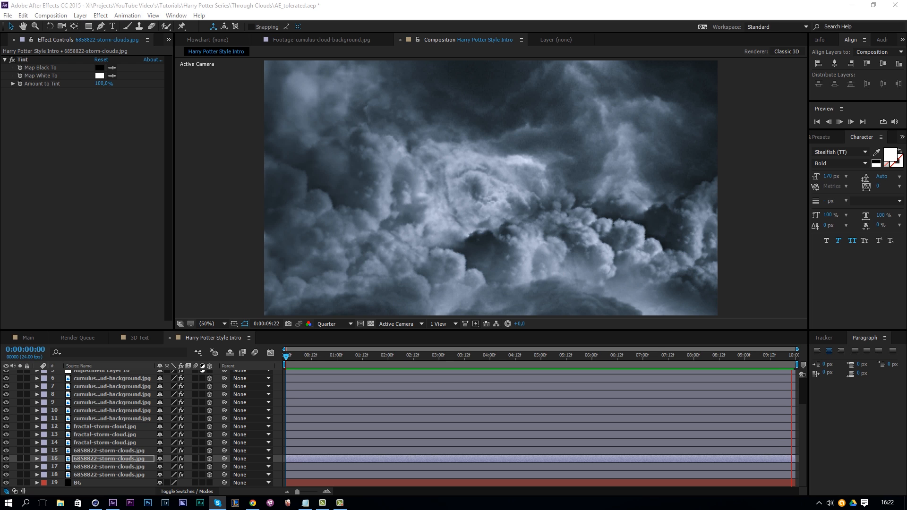
key("space")
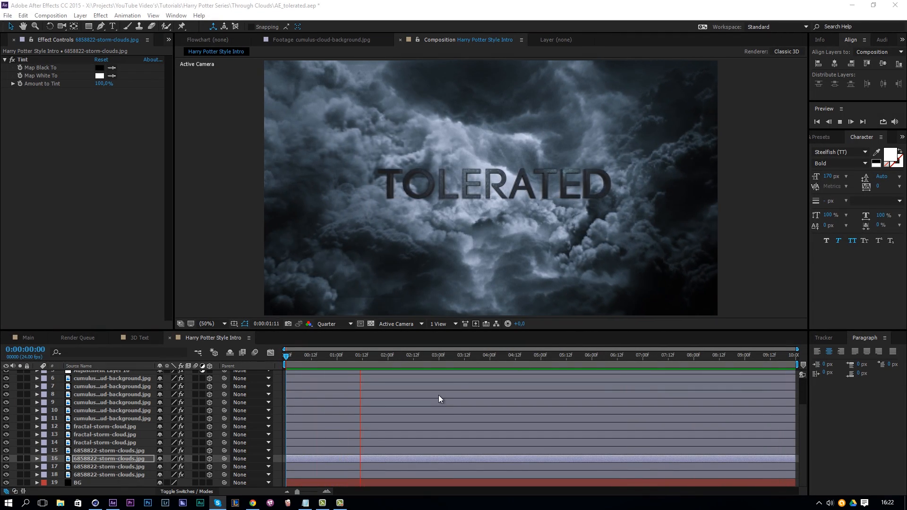
left_click_drag(453, 360, 201, 368)
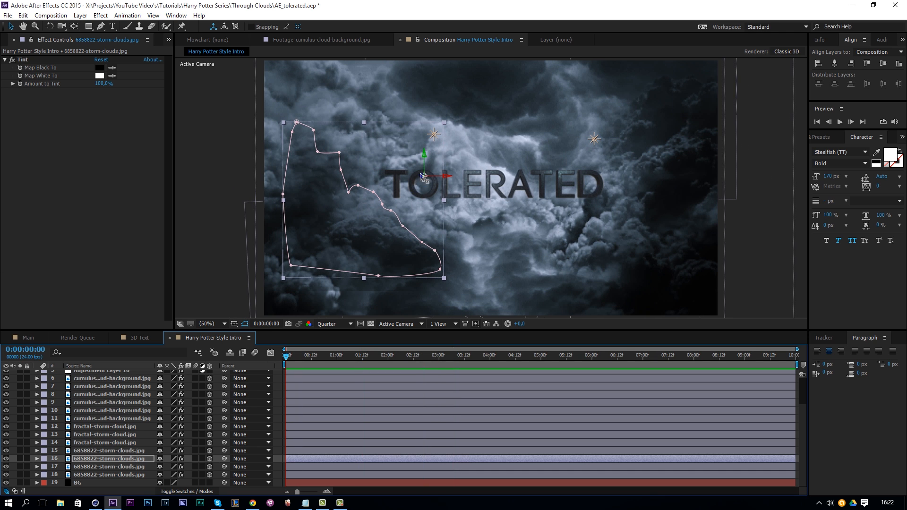
Step: Pull storm-cloud layer 16 closer to the camera along its Z axis so it fills the lower-left part of the picture
left_click_drag(422, 177, 326, 265)
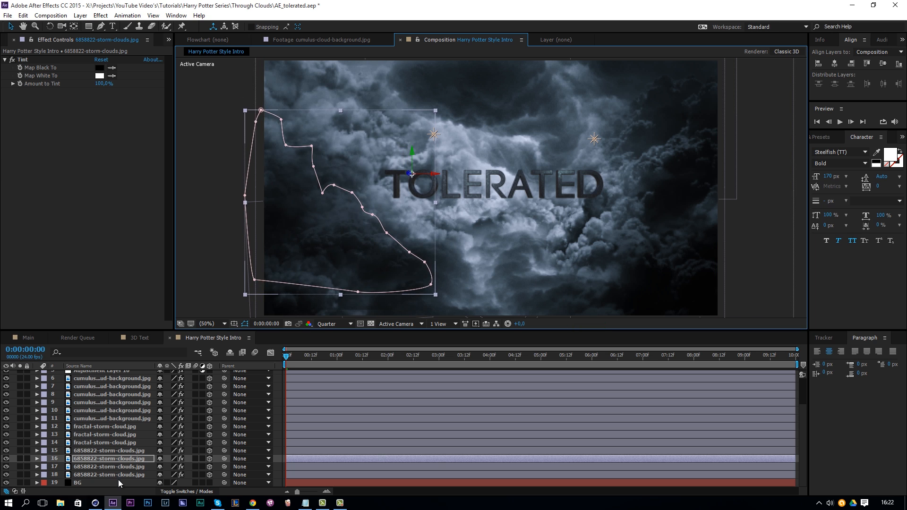
left_click(112, 468)
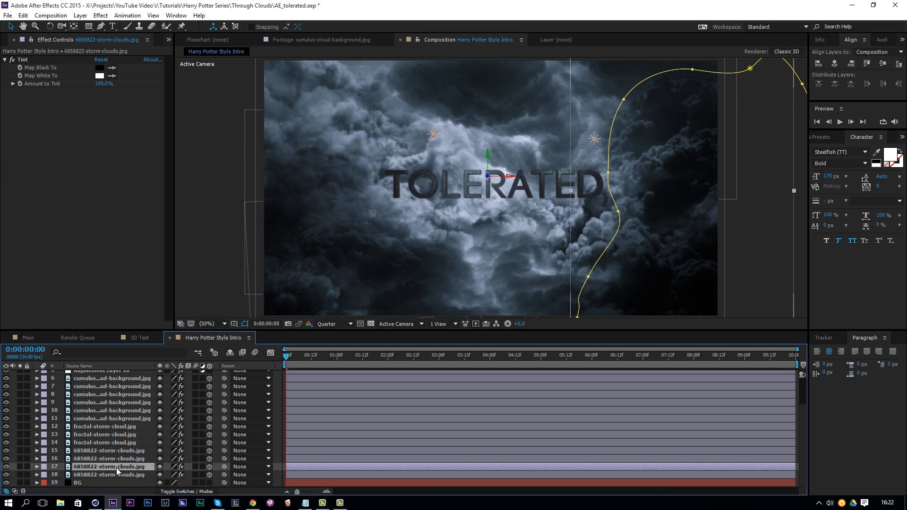
left_click(127, 460)
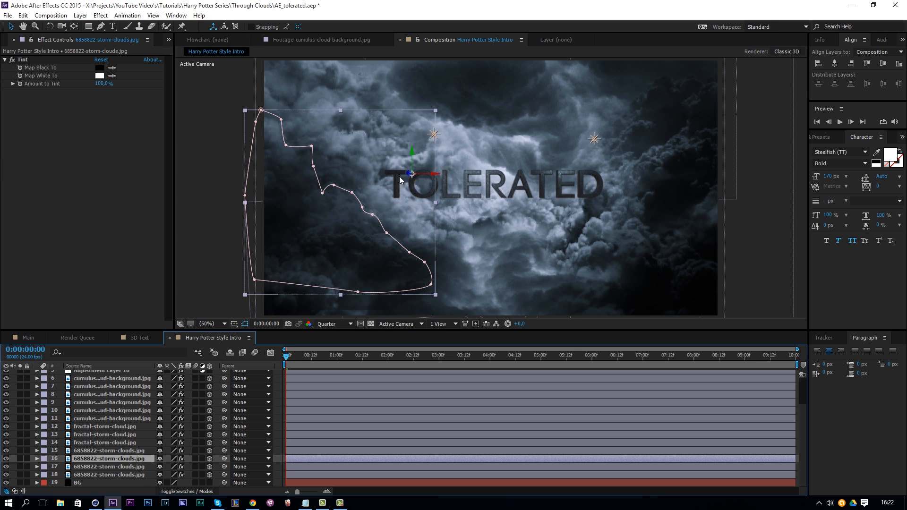
left_click_drag(410, 176, 333, 276)
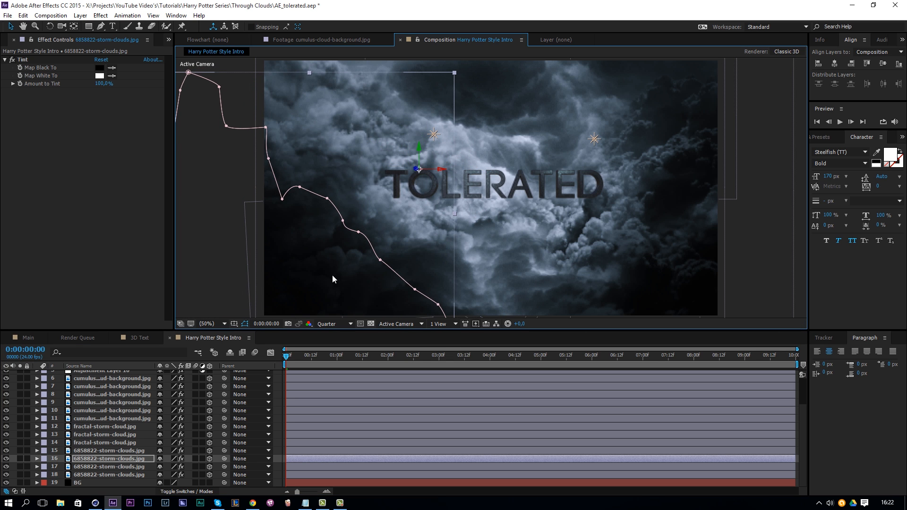
Step: Move storm-cloud layer 15 up towards the upper-left corner, scale it to 272.3%, and shift it along its Z axis
left_click(125, 449)
left_click_drag(317, 190, 308, 157)
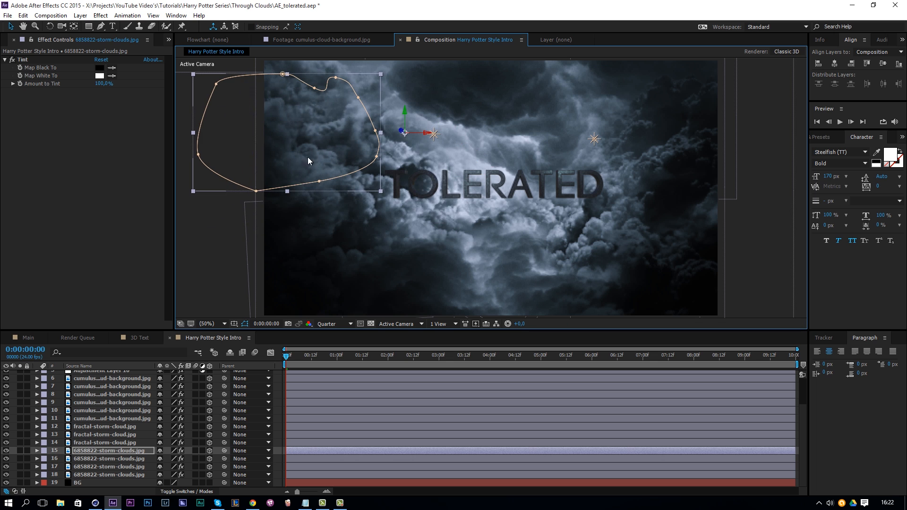
key("s")
left_click_drag(185, 457, 201, 458)
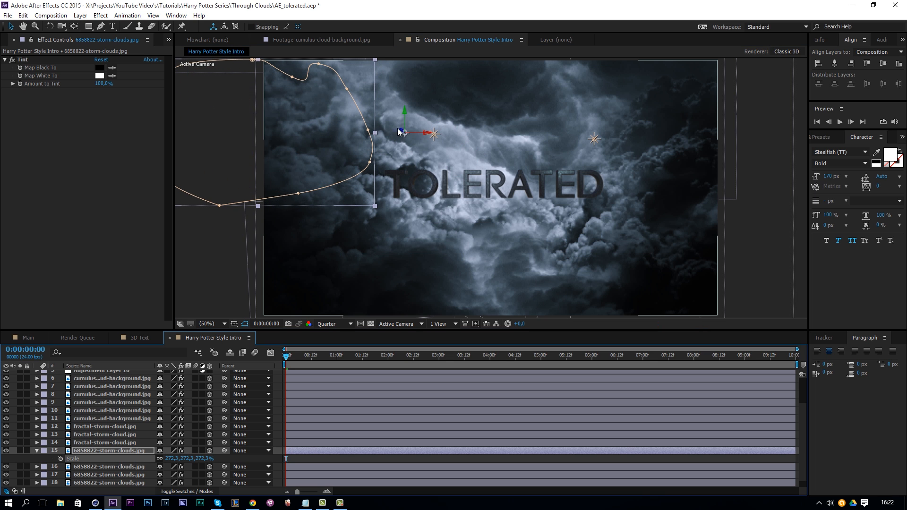
left_click_drag(400, 130, 250, 194)
mouse_move(300, 153)
left_mouse_down()
mouse_move(302, 162)
mouse_move(307, 152)
left_mouse_up()
Step: Bring storm-cloud layer 16 slightly nearer to the camera along Z, and switch to the Cinema 4D scene
left_click(118, 440)
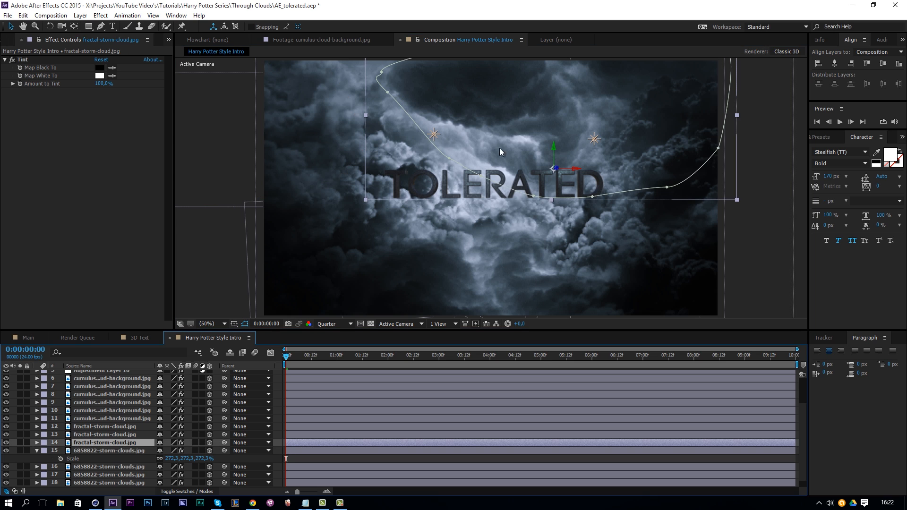
left_click(100, 475)
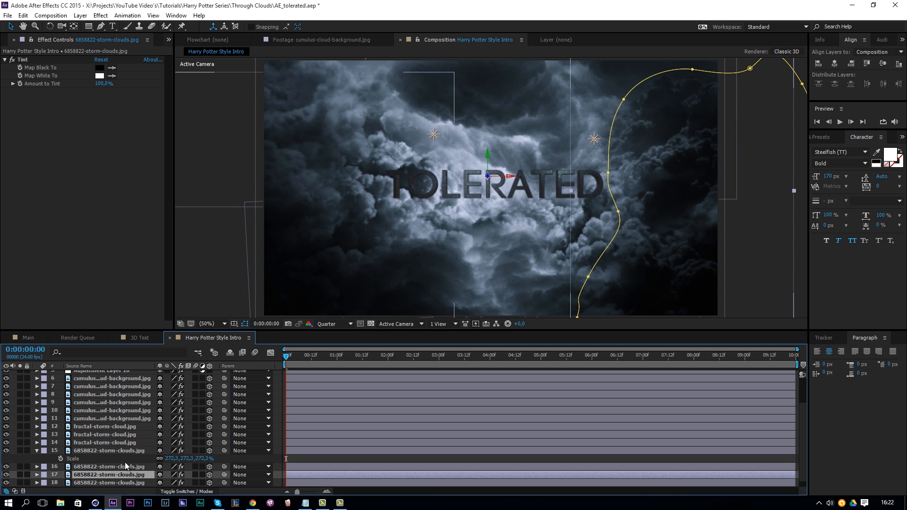
left_click(113, 466)
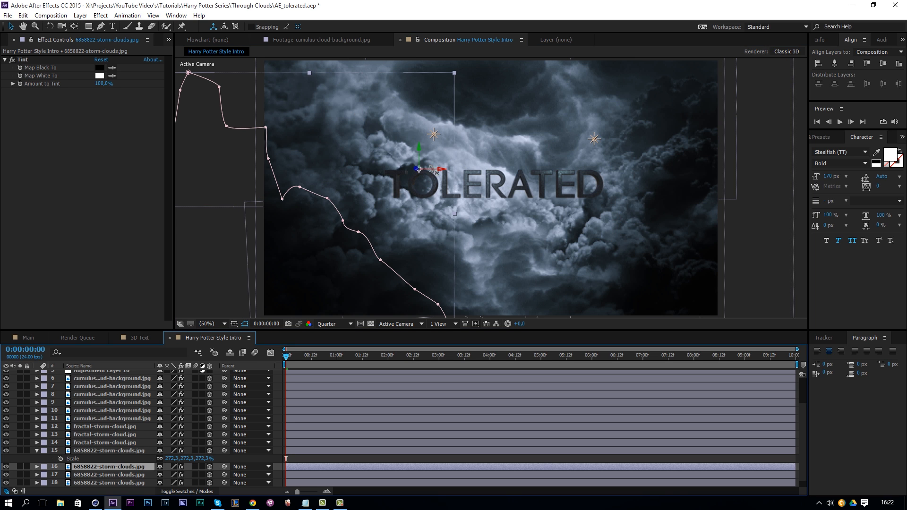
left_click_drag(430, 166, 390, 208)
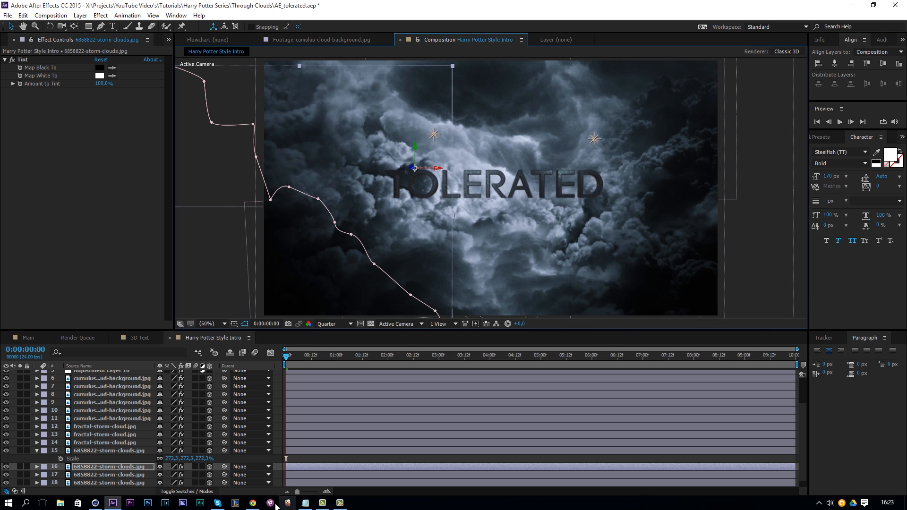
left_click(95, 503)
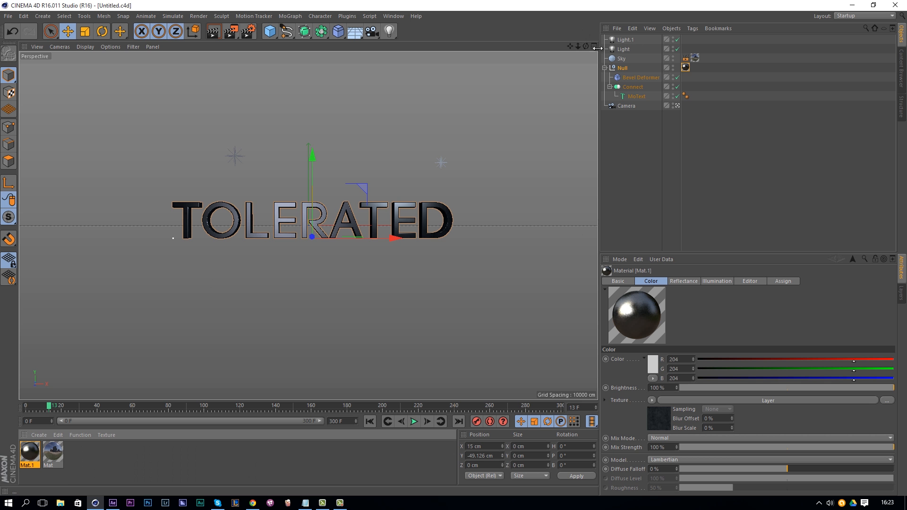
Step: Leave the scene camera's view and raise the light named Light about 308 cm along Y
left_click(620, 49)
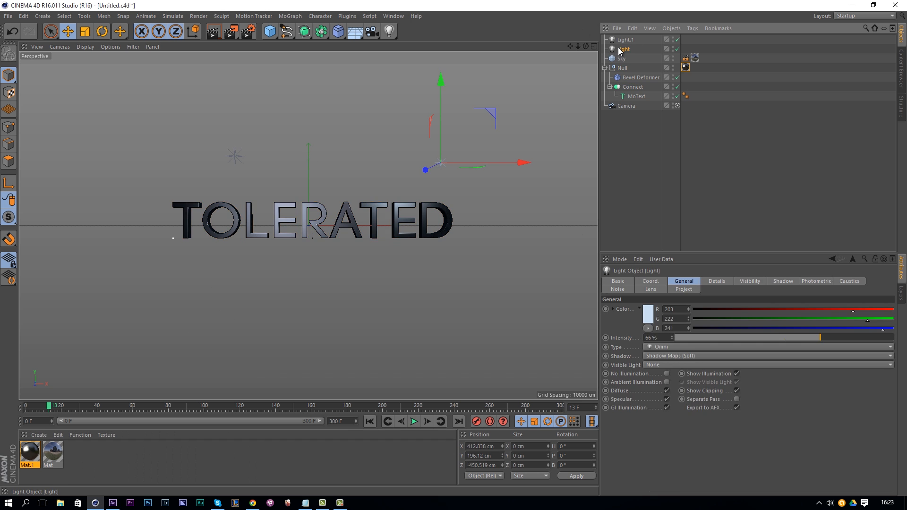
left_click(677, 105)
left_click_drag(442, 212, 415, 222)
left_click_drag(570, 45, 308, 208)
left_click_drag(573, 44, 456, 156)
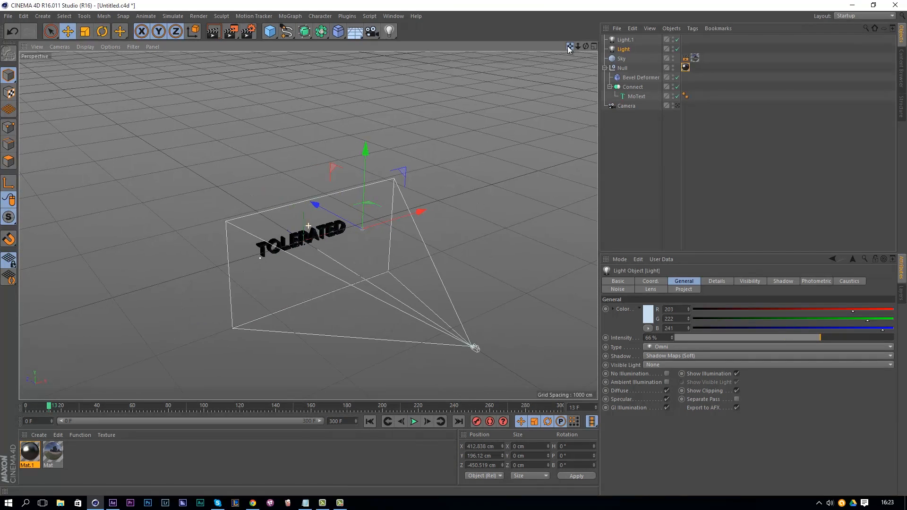
left_click(624, 40)
left_click(624, 49)
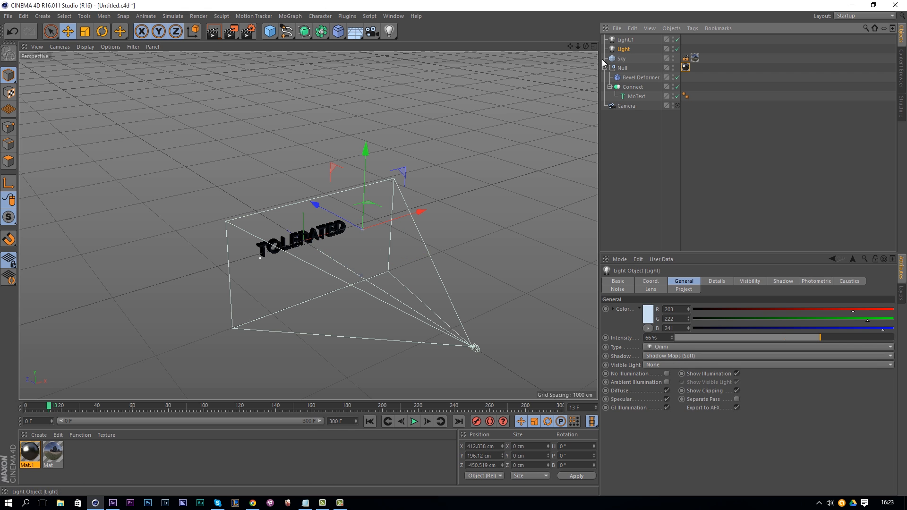
left_click_drag(364, 201, 363, 175)
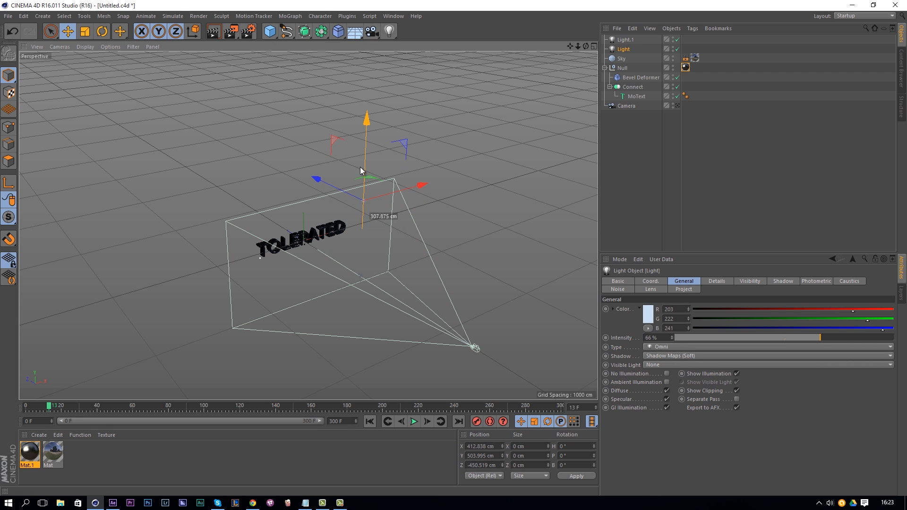
Step: Move Light.1 back along Z to about -2467 cm, near the camera, and set its intensity to 27 %
left_click(624, 40)
left_click_drag(312, 241, 426, 316)
left_click(698, 338)
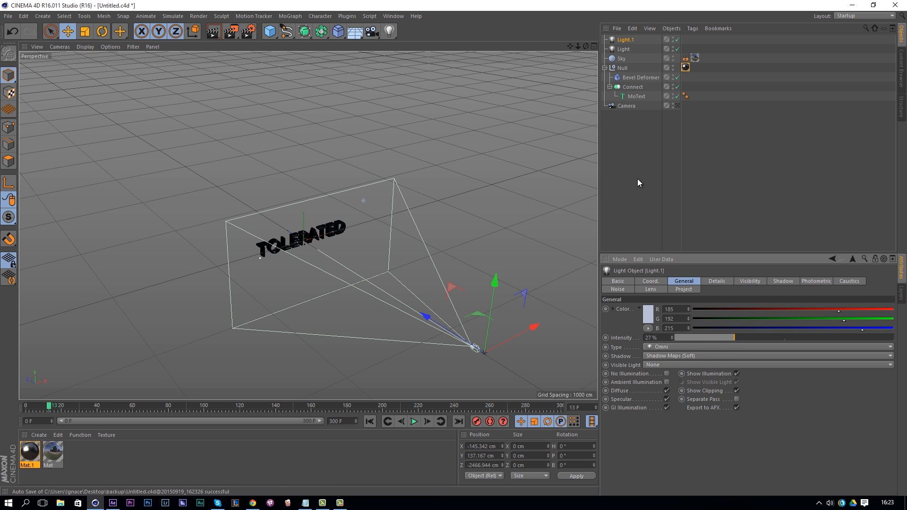
Step: Add a light near the letter T at about X -603, Y 172, Z -125 cm with Shadow Maps (Soft) shadows
left_click(390, 31)
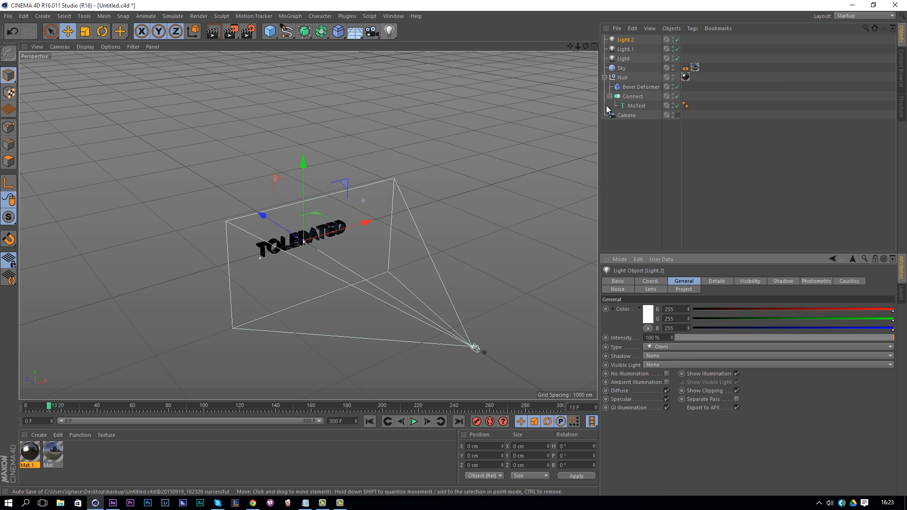
left_click_drag(301, 196, 246, 246)
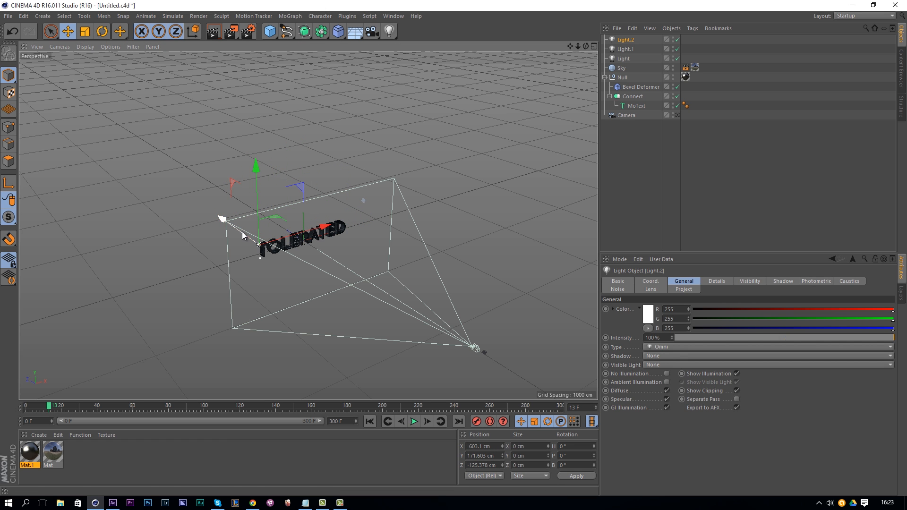
left_click_drag(217, 215, 415, 206)
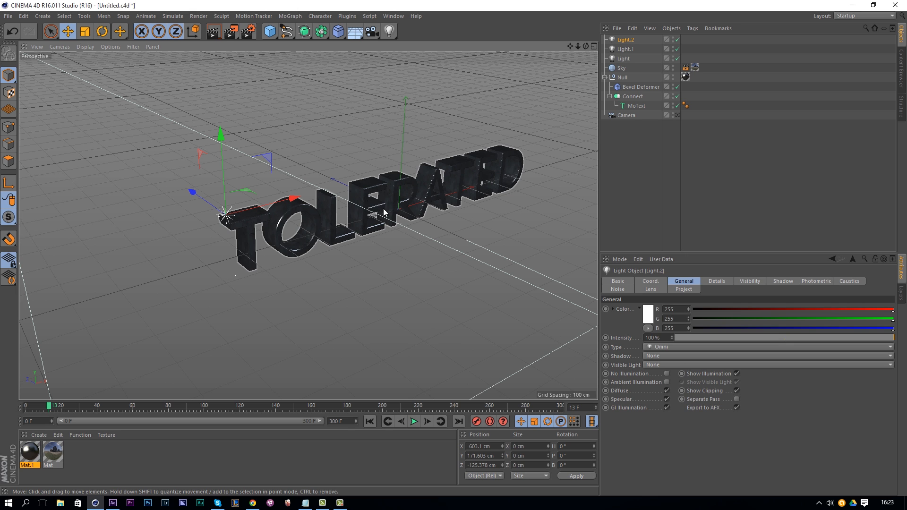
left_click(657, 357)
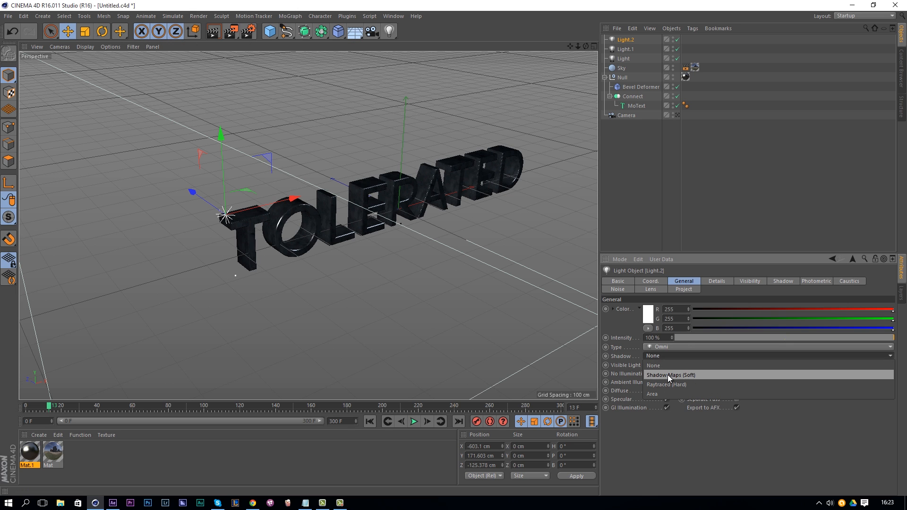
left_click(664, 366)
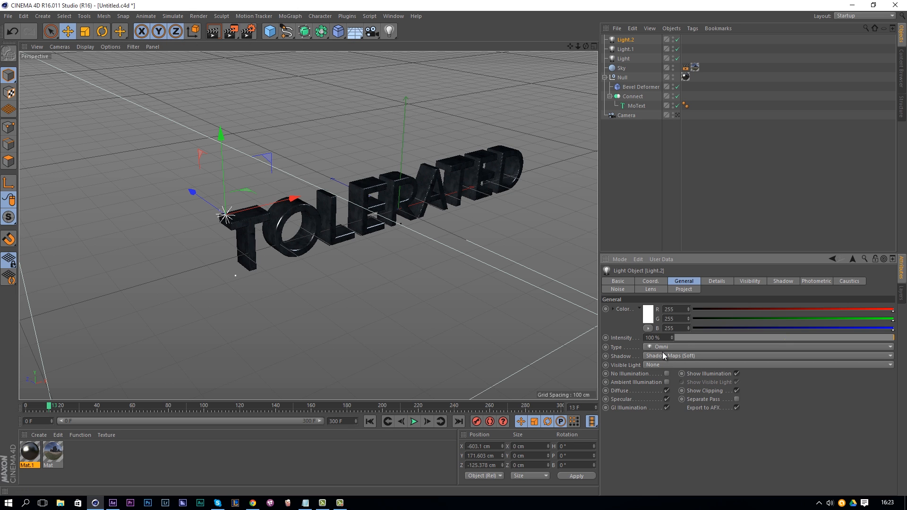
Step: Set the Bevel Deformer's offset to 0.5 cm
left_click(634, 97)
left_click(632, 88)
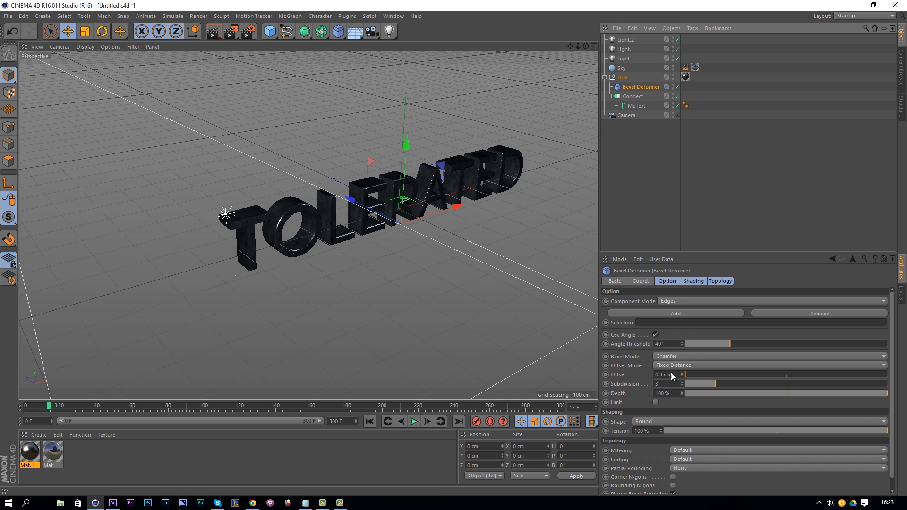
left_click_drag(673, 375, 648, 376)
type(".5")
key("Return")
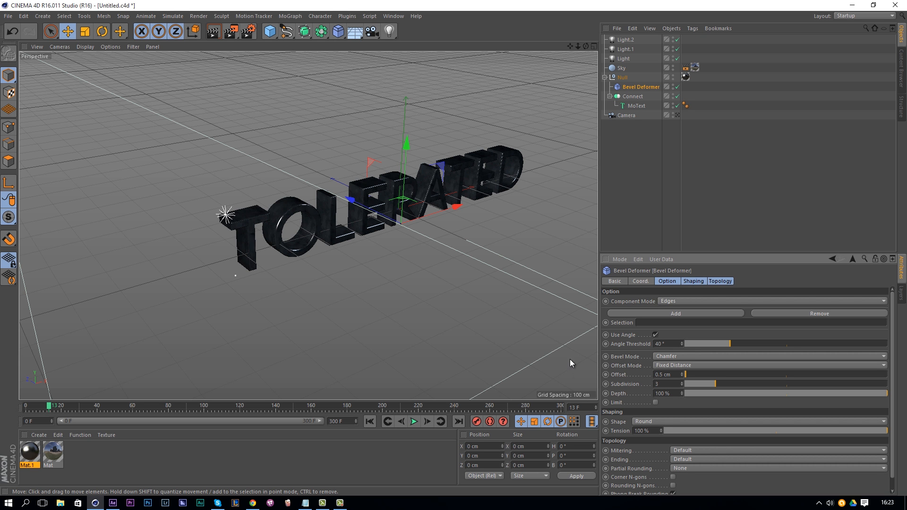
Step: Set the Bevel Deformer's subdivision to 1 and inspect the letters' bevelled edges up close
scroll(437, 197, "up", 10)
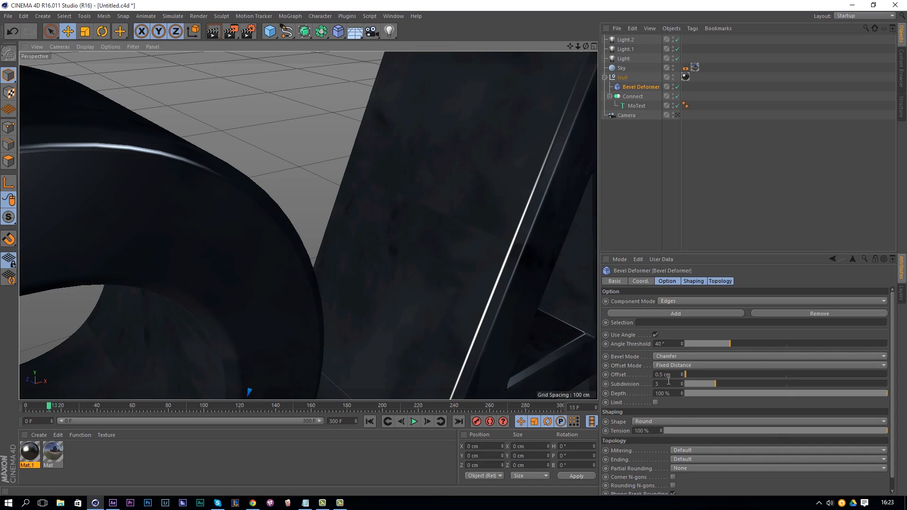
left_click_drag(664, 384, 648, 384)
type("1")
key("Return")
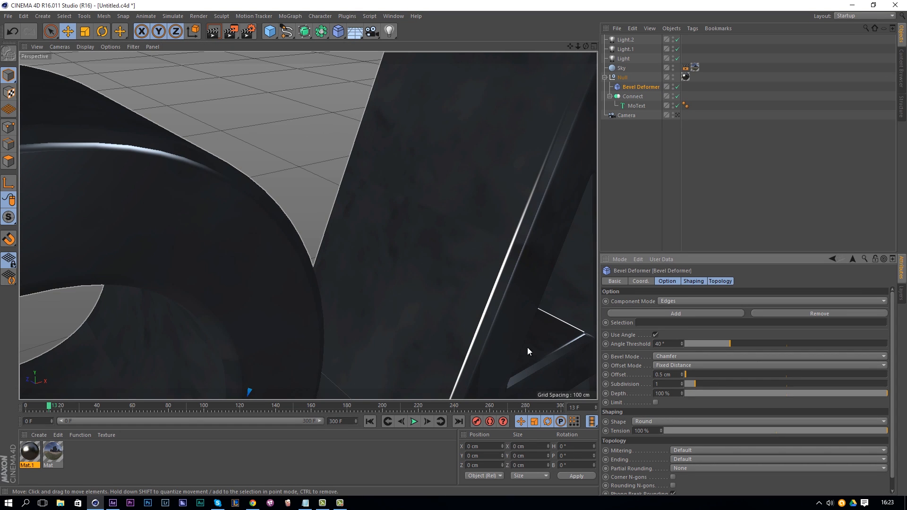
left_click_drag(515, 283, 466, 269, "alt")
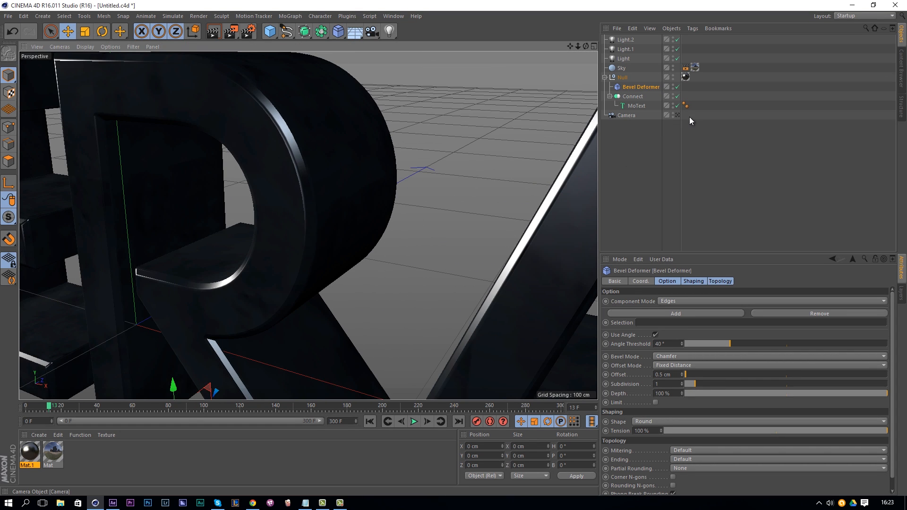
Step: Look through the scene camera at frame 222 and render a preview of the view
left_click(677, 114)
left_click(677, 115)
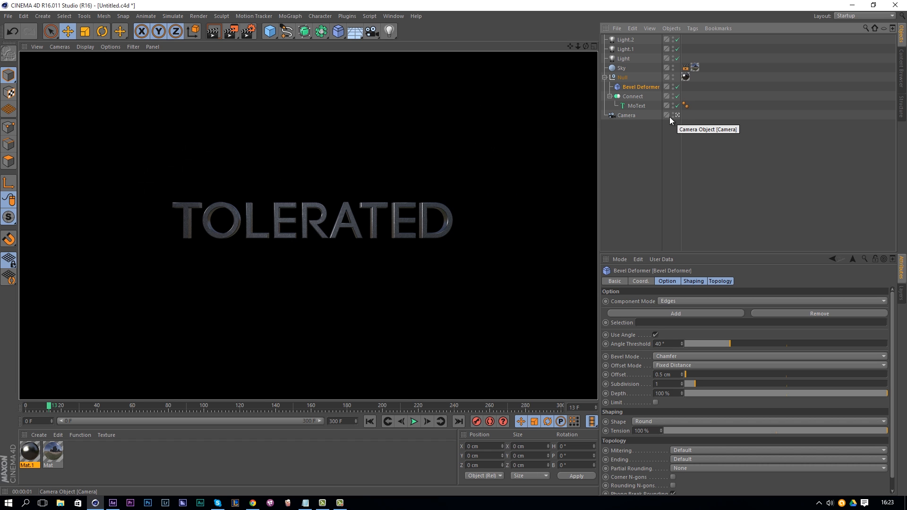
left_click_drag(339, 406, 424, 414)
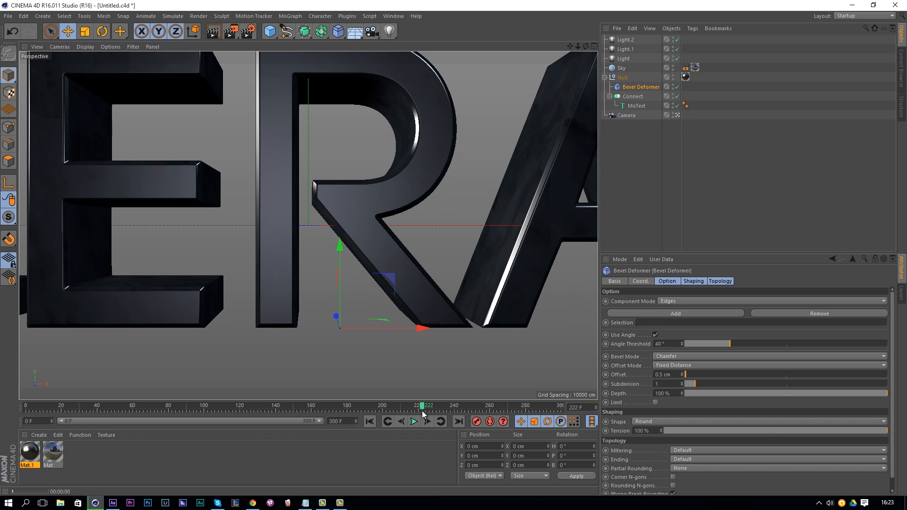
key("ctrl+r")
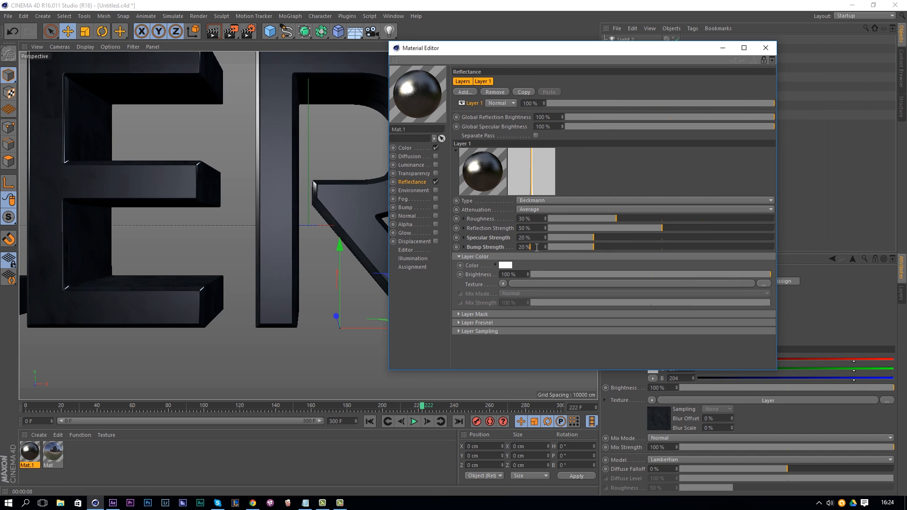
Step: Set Mat.1's reflectance Bump Strength to 50 % with its bump texture settings expanded, and render a preview
left_click(464, 248)
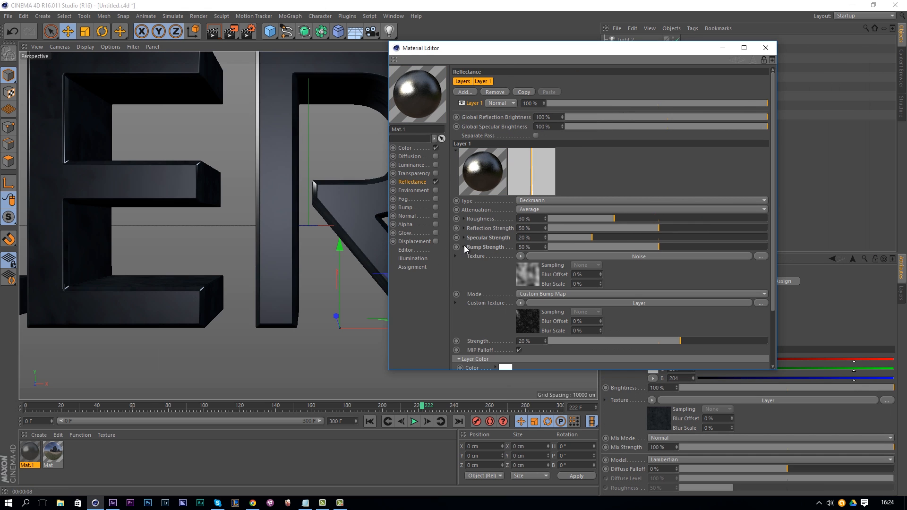
left_click(462, 327)
left_click_drag(524, 48, 615, 44)
key("ctrl+r")
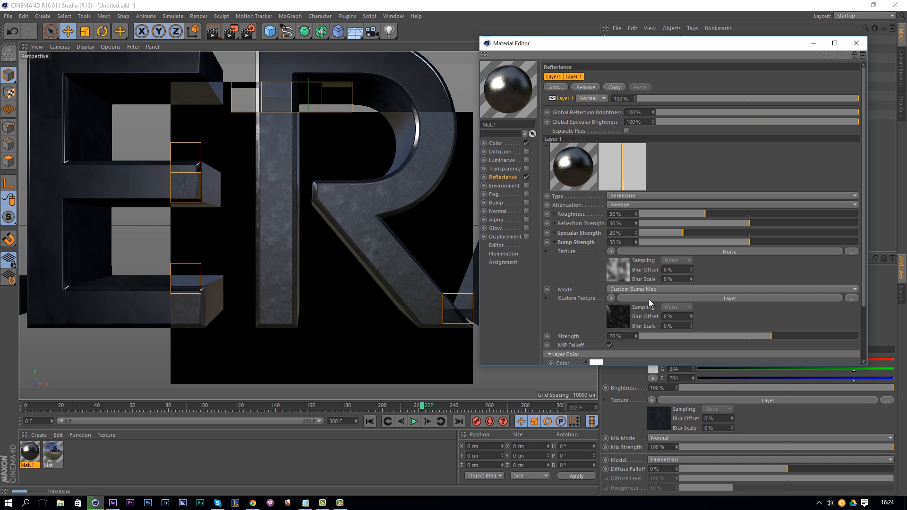
Step: Set the Nutous noise's Global Scale to 300 % in the layer shader of Mat.1's color channel
left_click(505, 142)
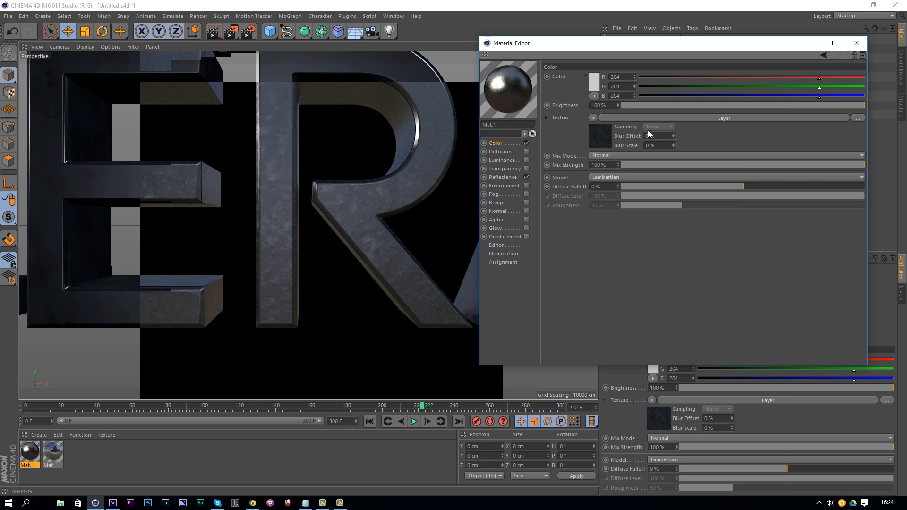
left_click(657, 118)
left_click(581, 184)
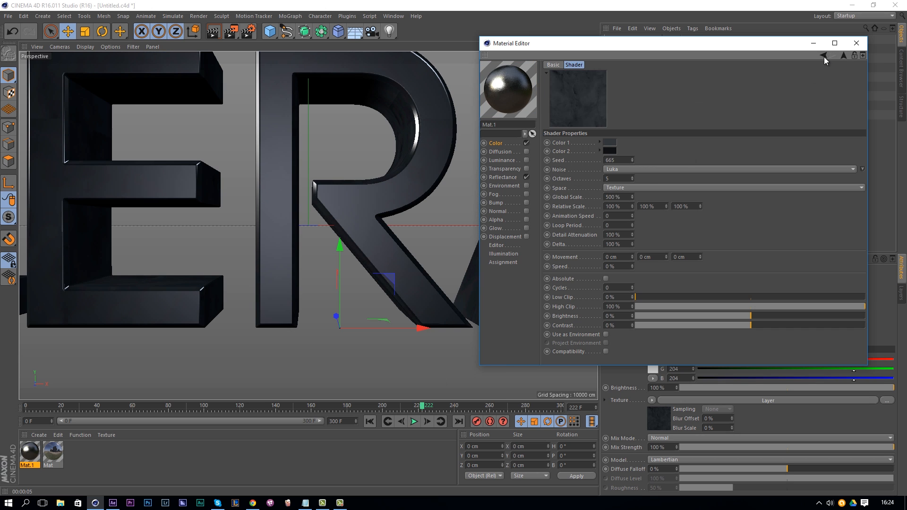
left_click(824, 55)
left_click(577, 173)
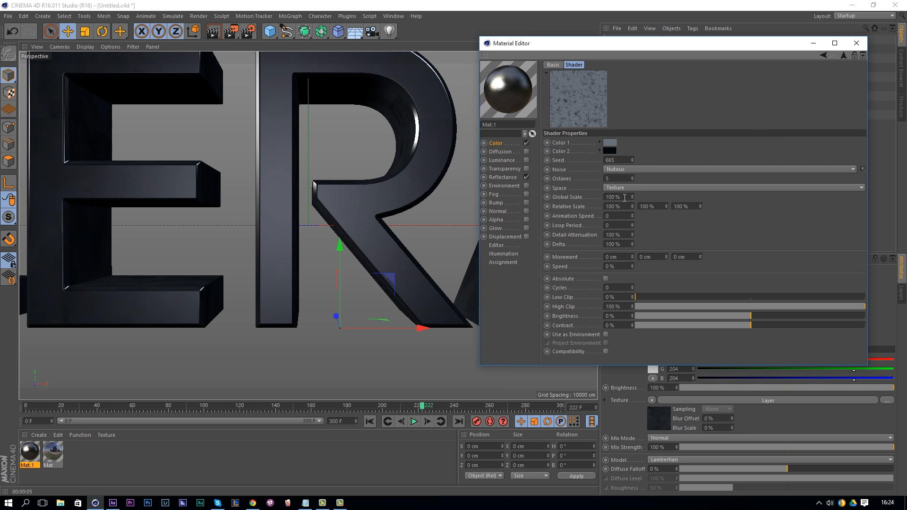
key("Return")
left_click(824, 55)
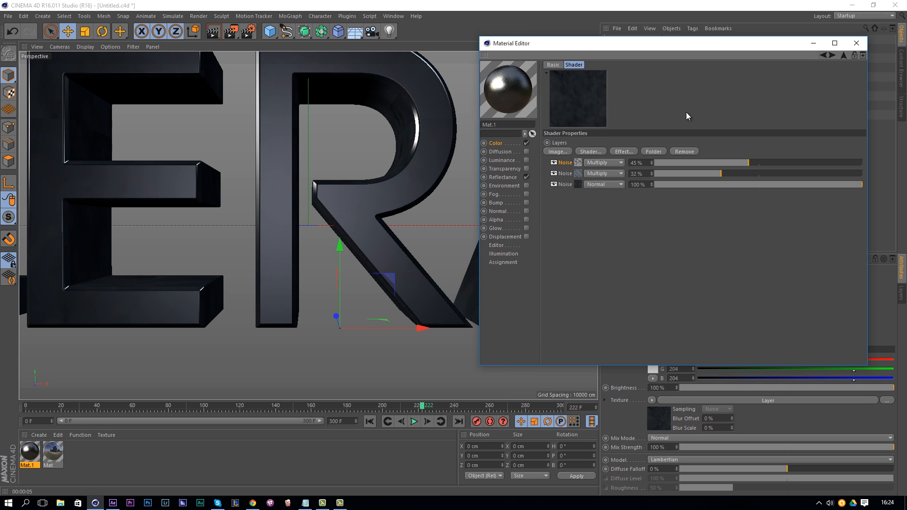
Step: Set the Global Scale of the uppermost noise in the color layer shader to 250 %
left_click(578, 162)
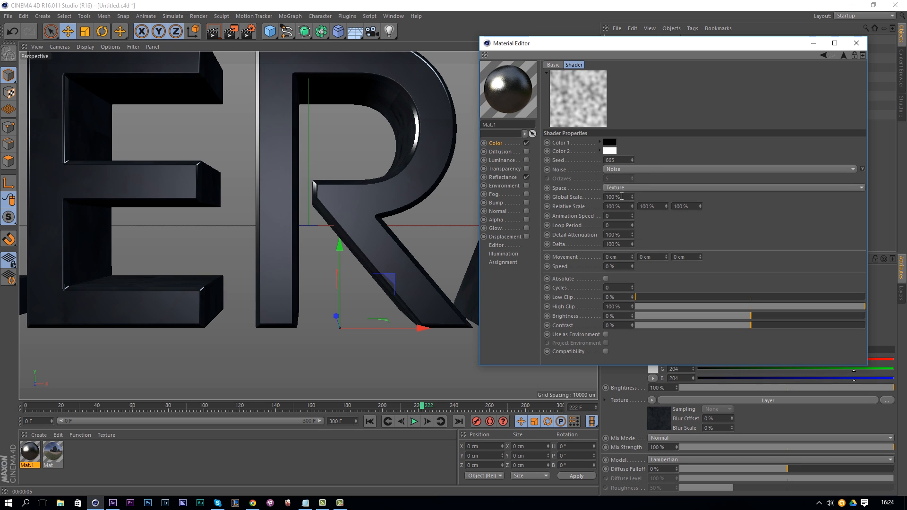
type("250")
key("Return")
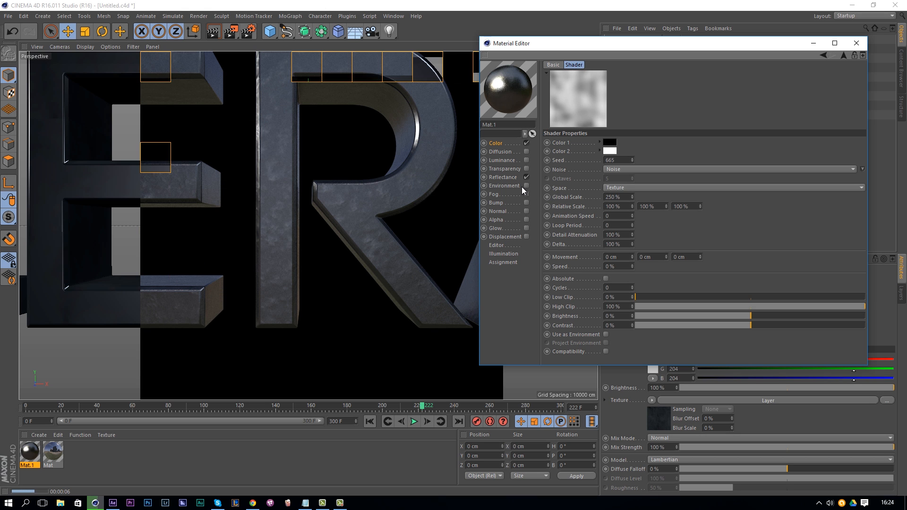
Step: Darken Color 1 of the Nutous noise in the color channel to about RGB 56, 62, 70
left_click(503, 146)
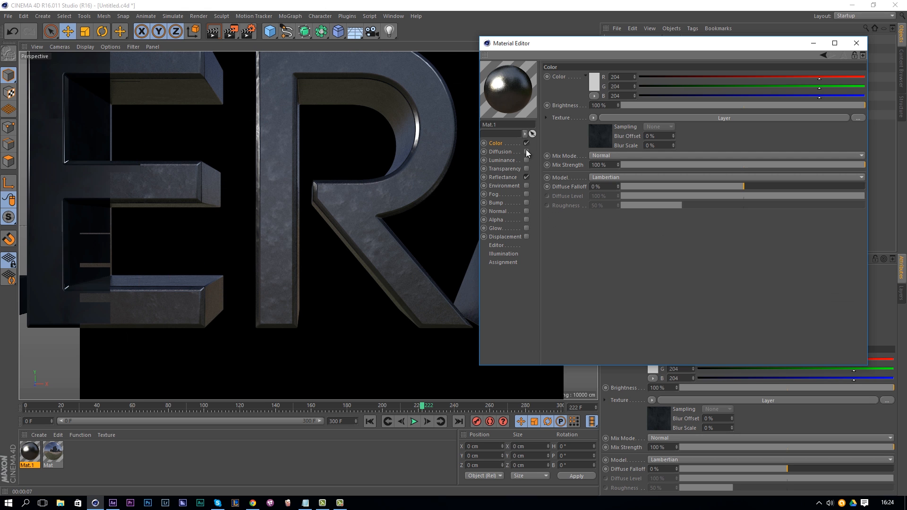
left_click(639, 118)
left_click(575, 172)
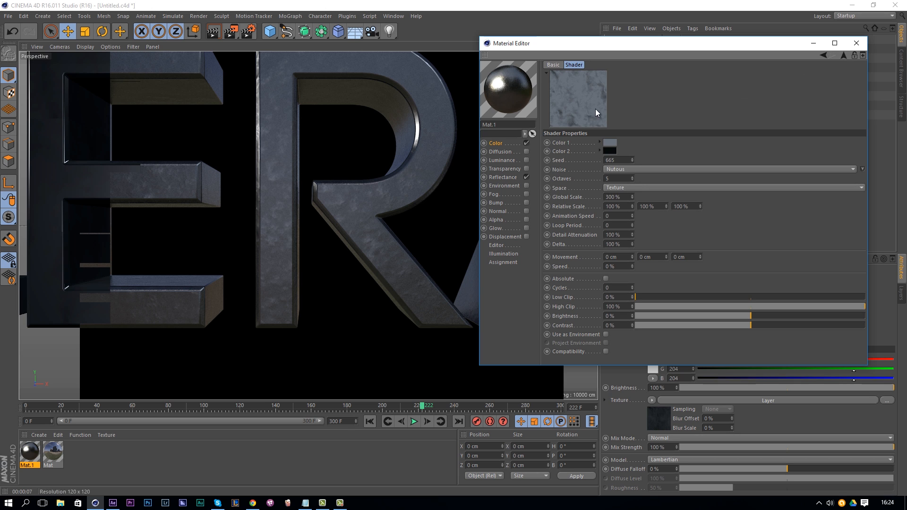
left_click(609, 143)
left_click_drag(582, 139, 566, 147)
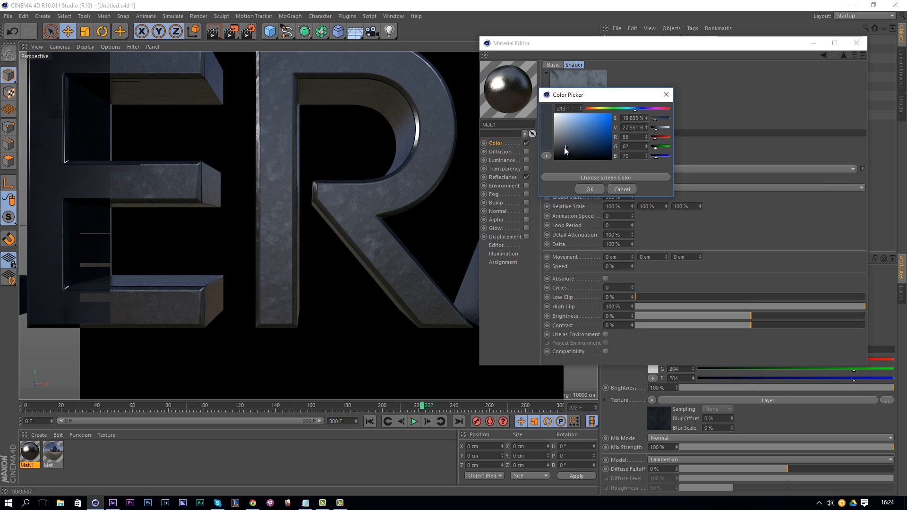
left_click(589, 187)
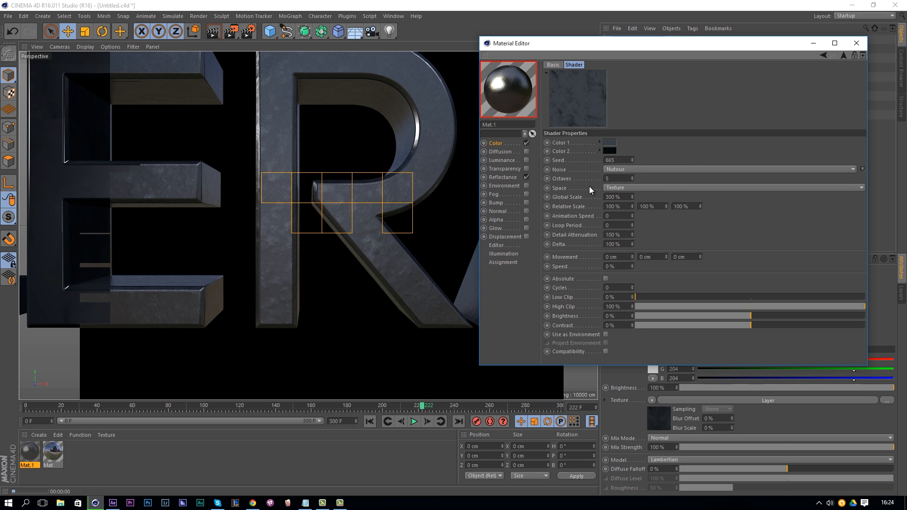
Step: Set the uppermost noise layer's strength to 28 % and darken the Luka noise's Color 1 to RGB 34, 37, 39
left_click(823, 55)
left_click(690, 163)
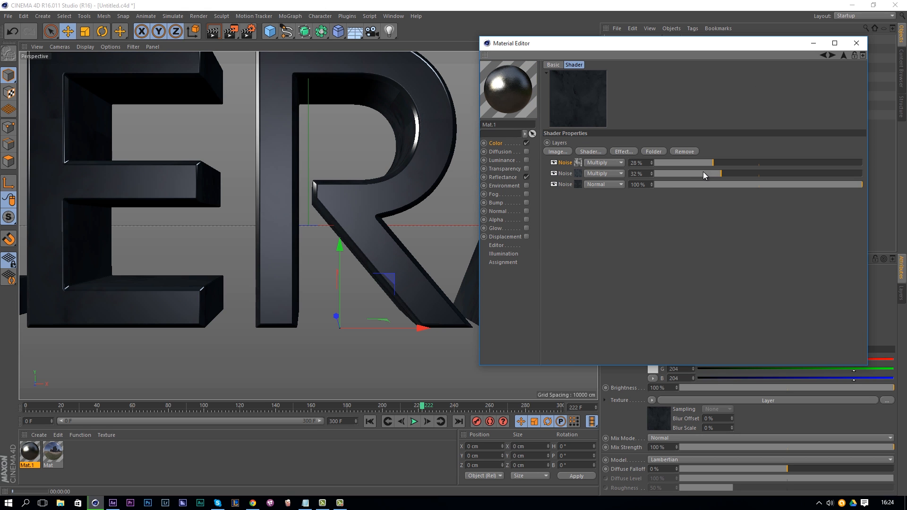
left_click(577, 182)
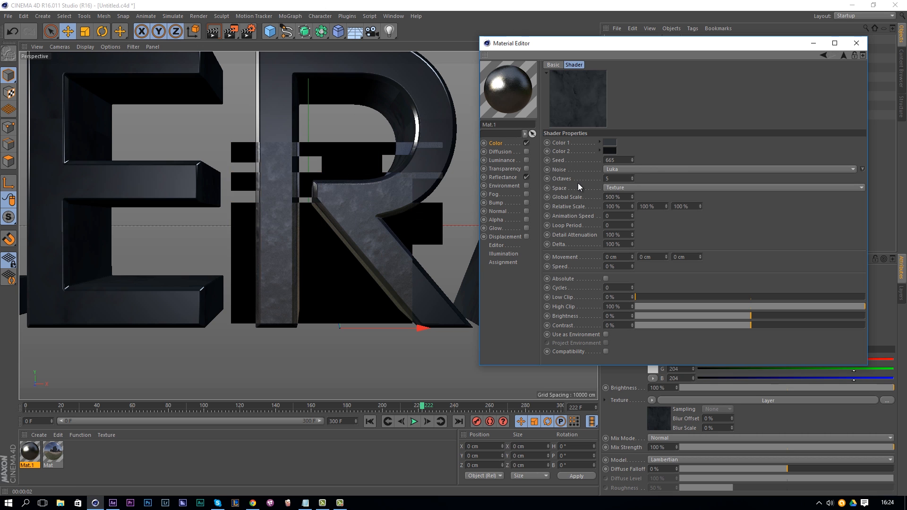
left_click(611, 141)
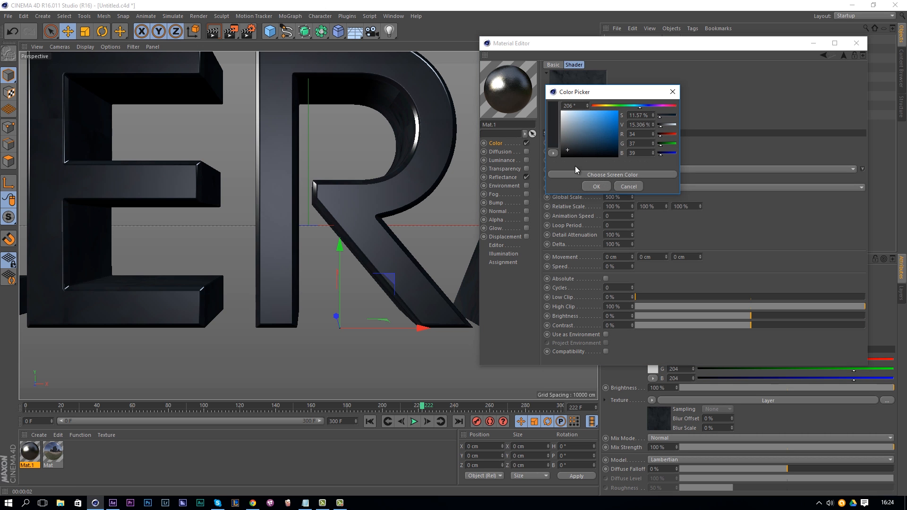
left_click(594, 187)
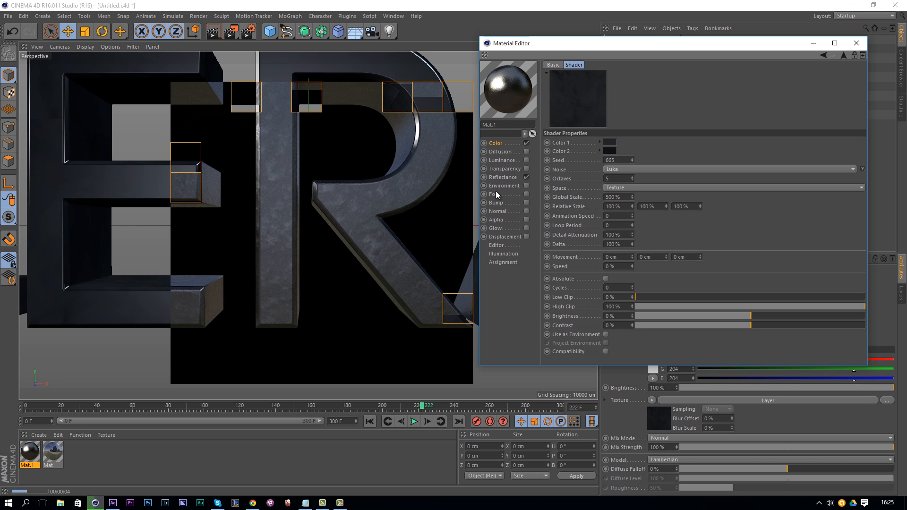
Step: In Mat.1's reflectance custom bump texture, set the Global Scale of the Multiply noise layer to 250 %
left_click(502, 178)
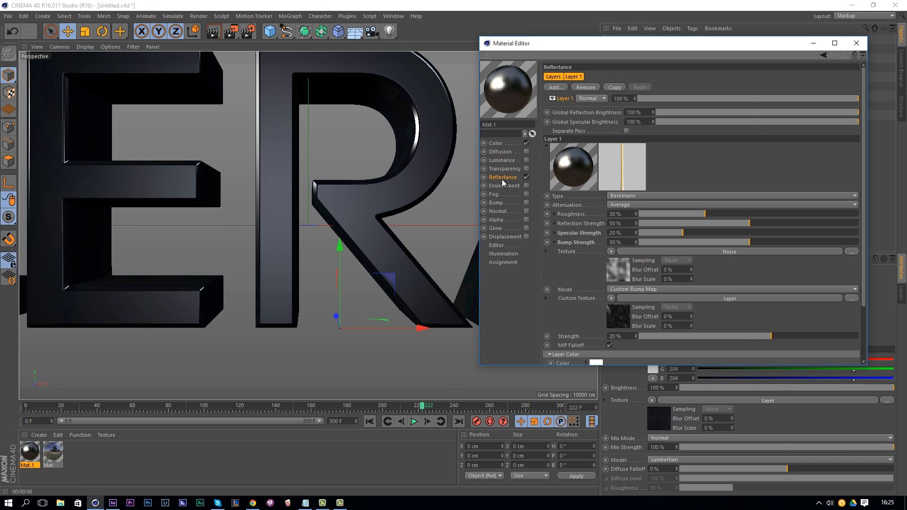
left_click(653, 300)
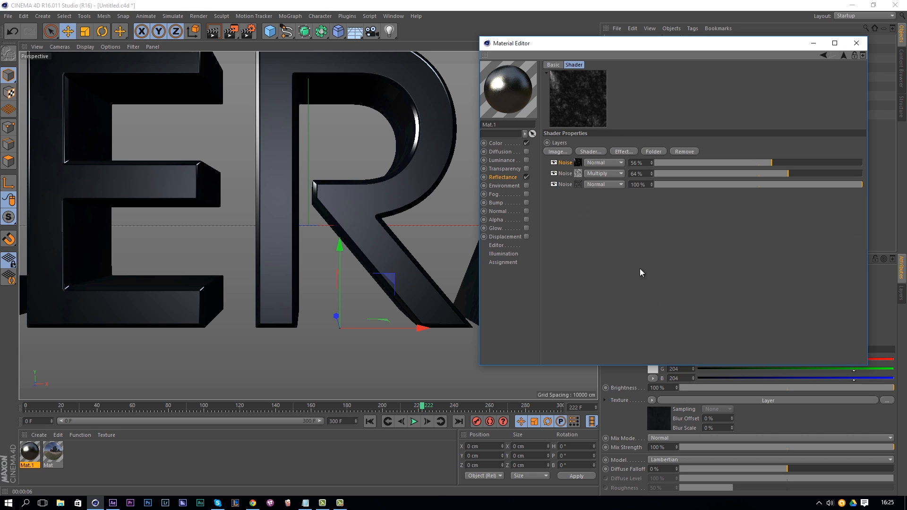
left_click(579, 173)
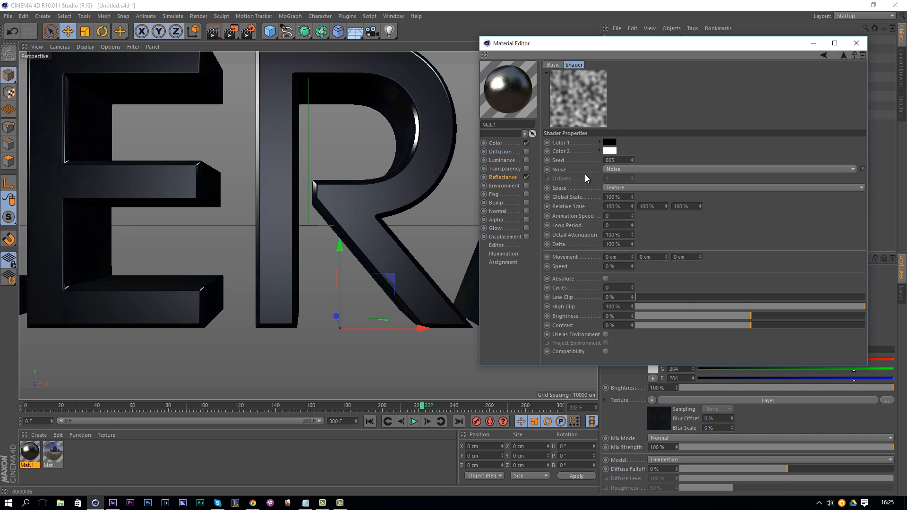
type("250")
key("Return")
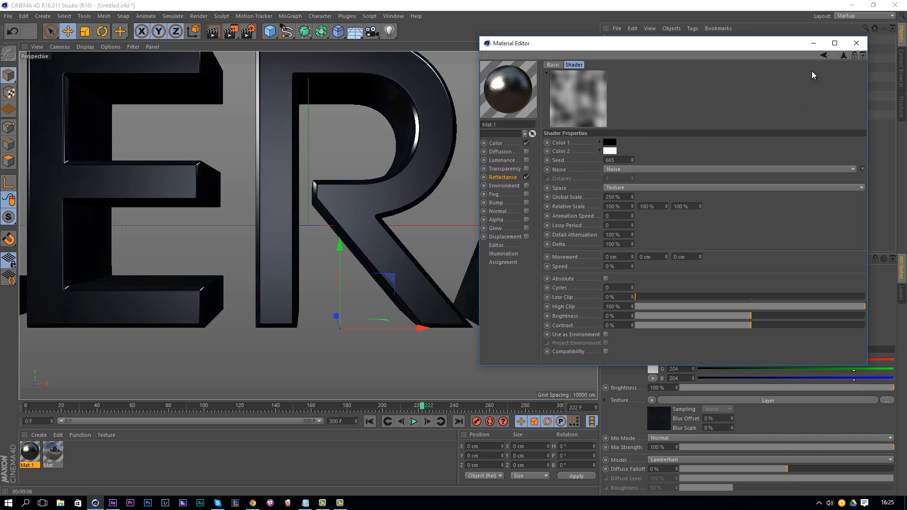
Step: Set the Global Scale of the Buya noise at the base of the custom bump layer shader to 250 %
left_click(824, 56)
left_click(579, 182)
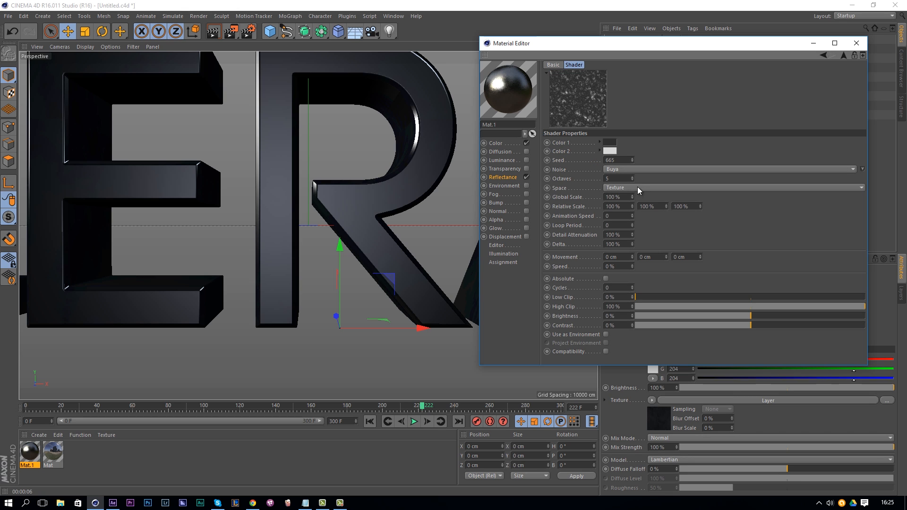
type("250")
key("Return")
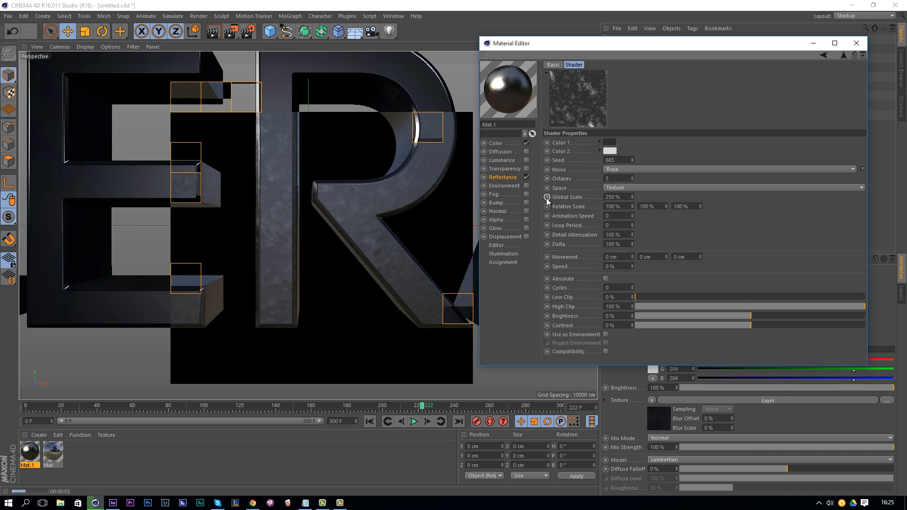
left_click(824, 54)
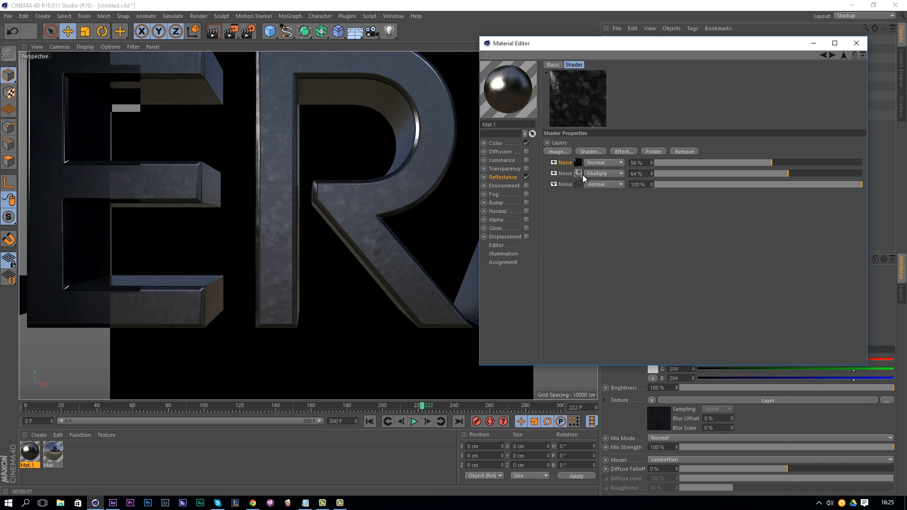
Step: Set the Global Scale of the specular strength's noise texture to 300 %, render the view and close the material editor
left_click(824, 55)
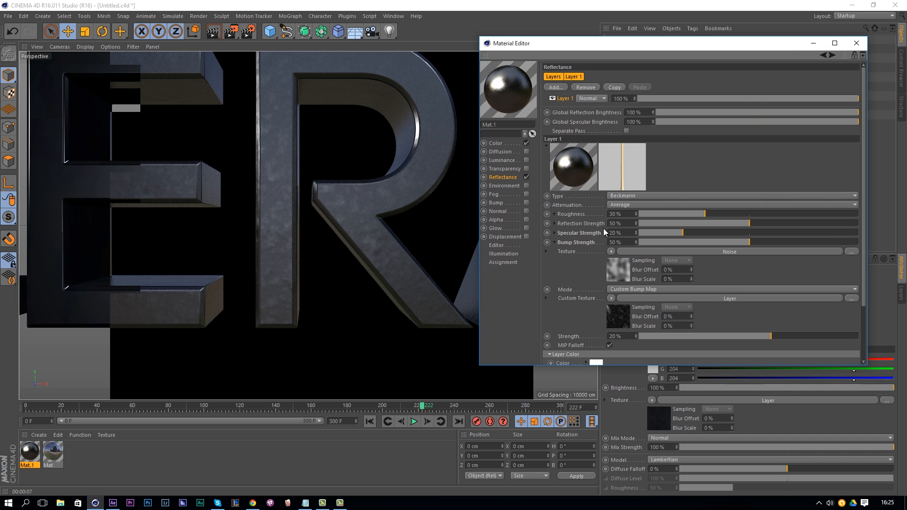
left_click(555, 233)
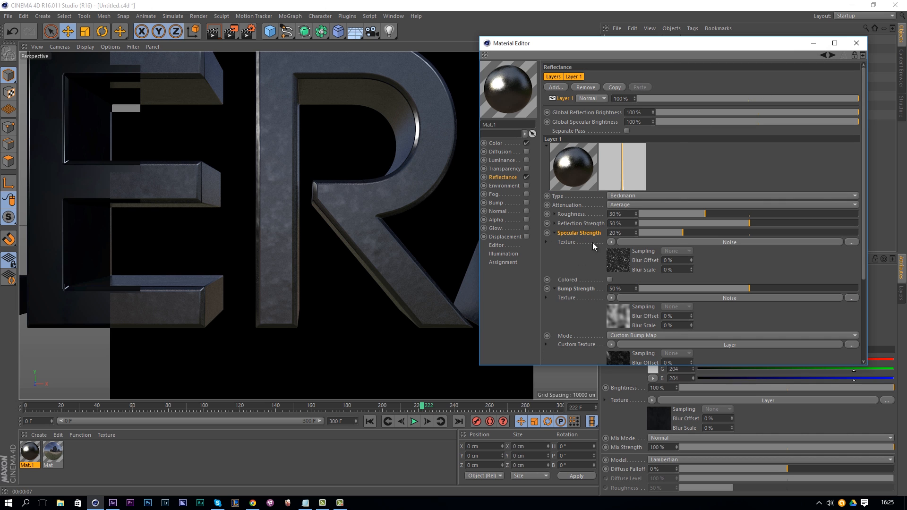
left_click(631, 242)
type("300")
key("Return")
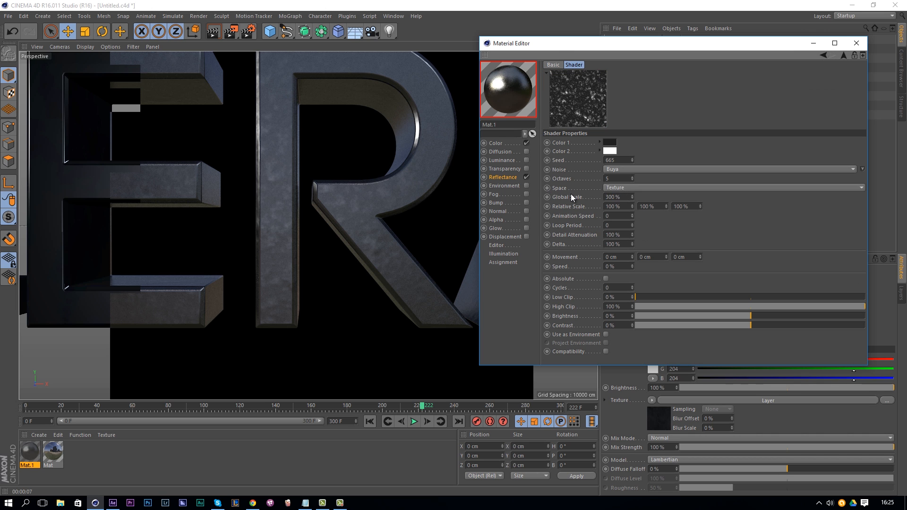
key("ctrl+r")
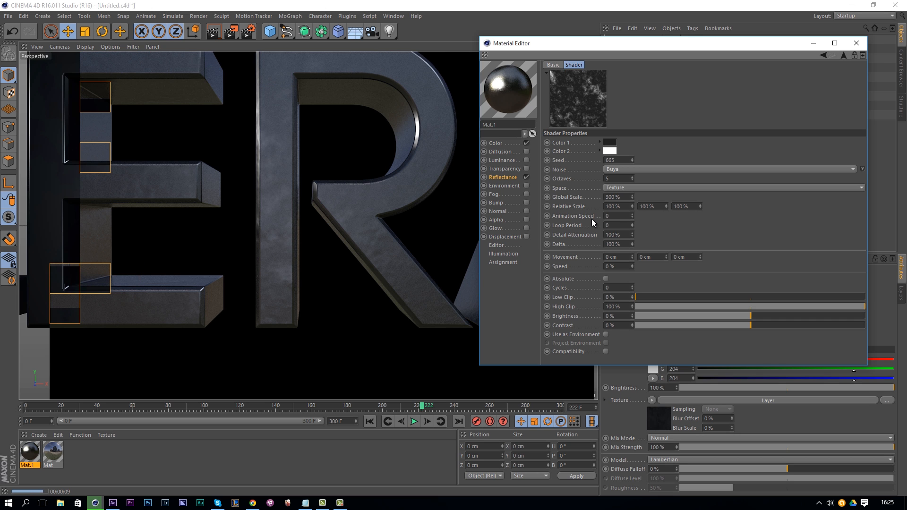
left_click(857, 44)
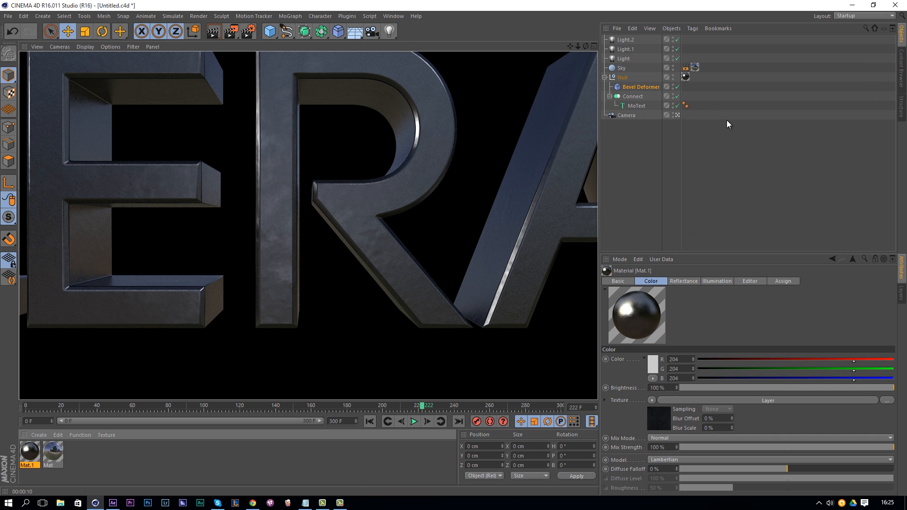
Step: Play the title animation briefly from the start and save the project
left_click(406, 423)
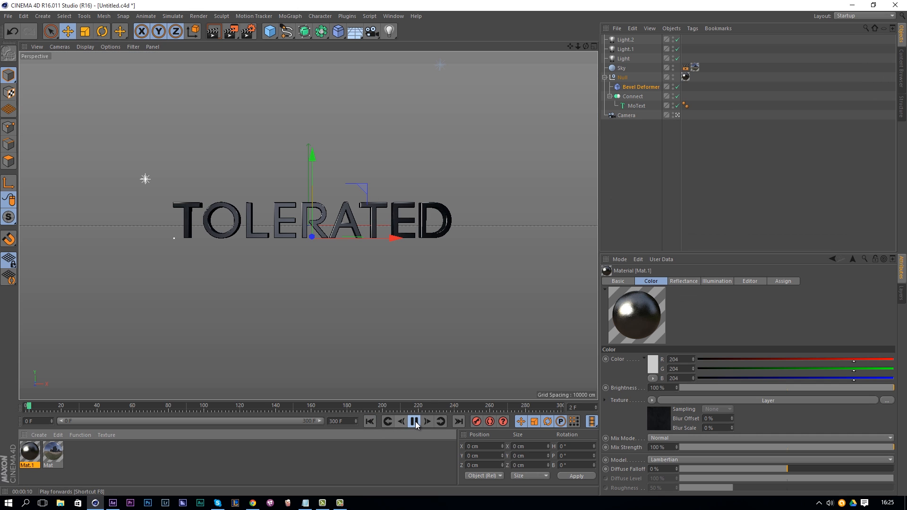
left_click(416, 424)
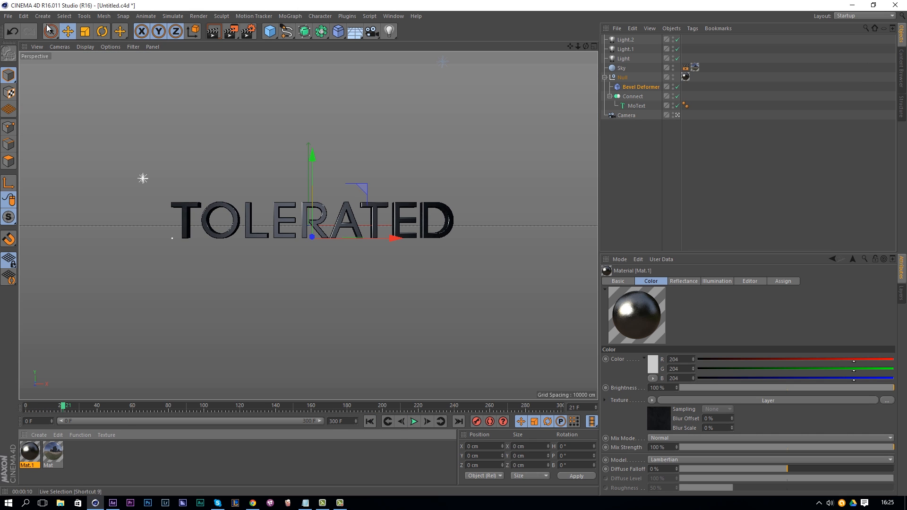
left_click(8, 16)
left_click(24, 84)
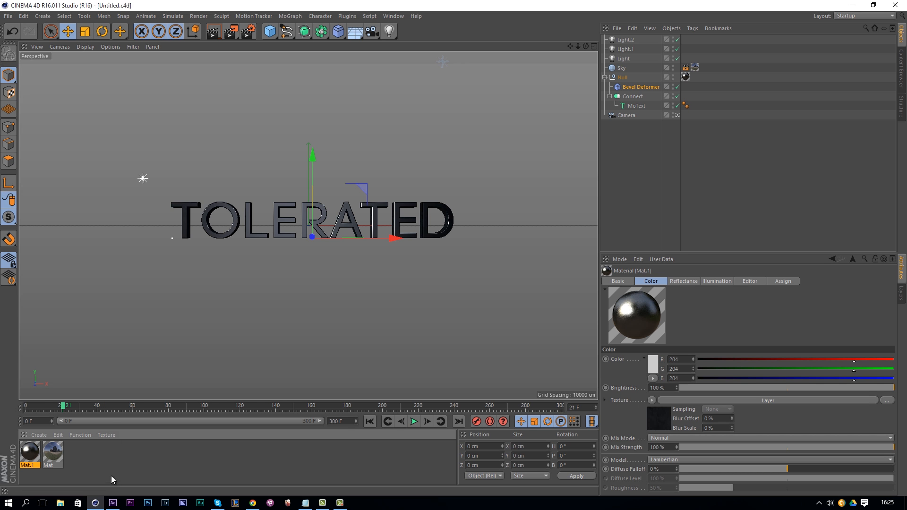
Step: Switch to After Effects and, at 0:00:02:12, move cloud layers 15 and 14 lower and closer to the TOLERATED title
left_click(115, 503)
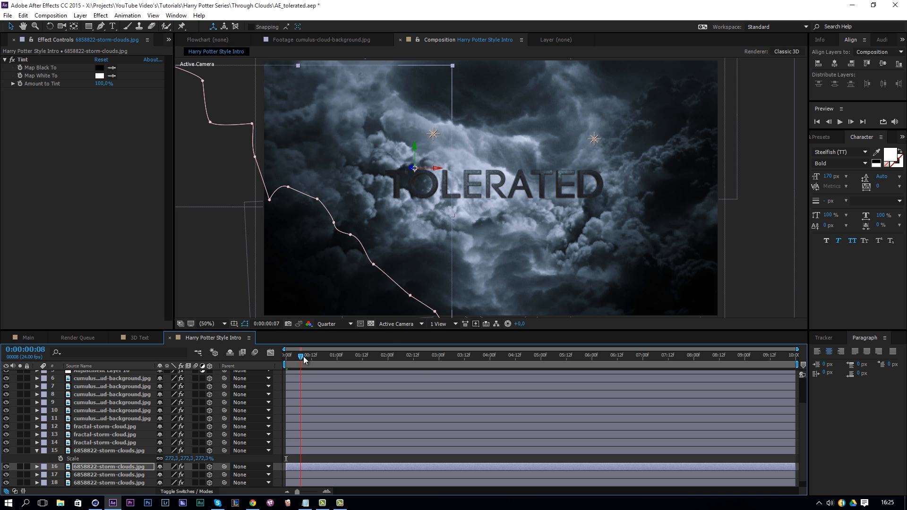
left_click_drag(303, 357, 412, 381)
left_click(124, 450)
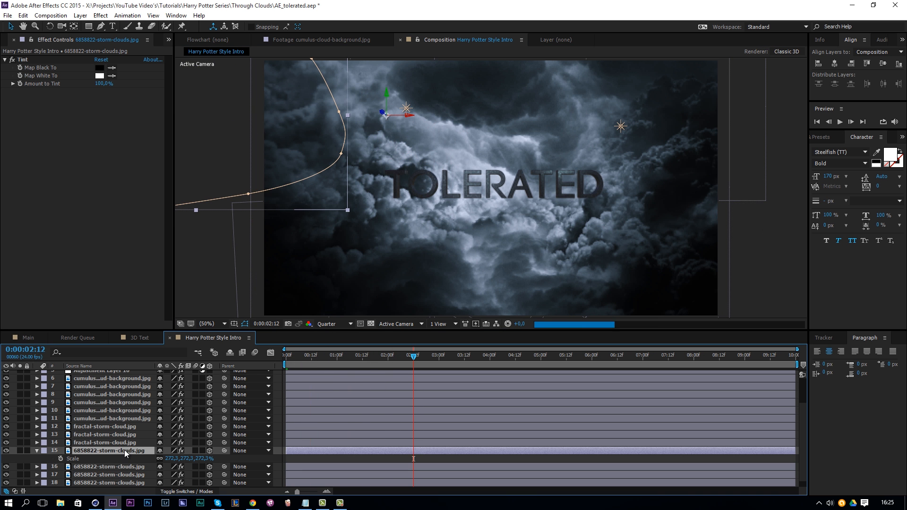
left_click_drag(275, 127, 313, 150)
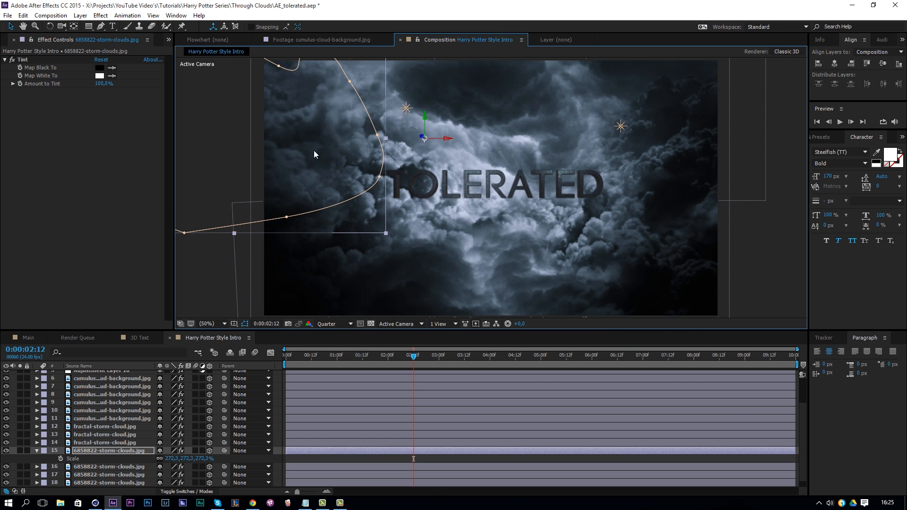
left_click(104, 441)
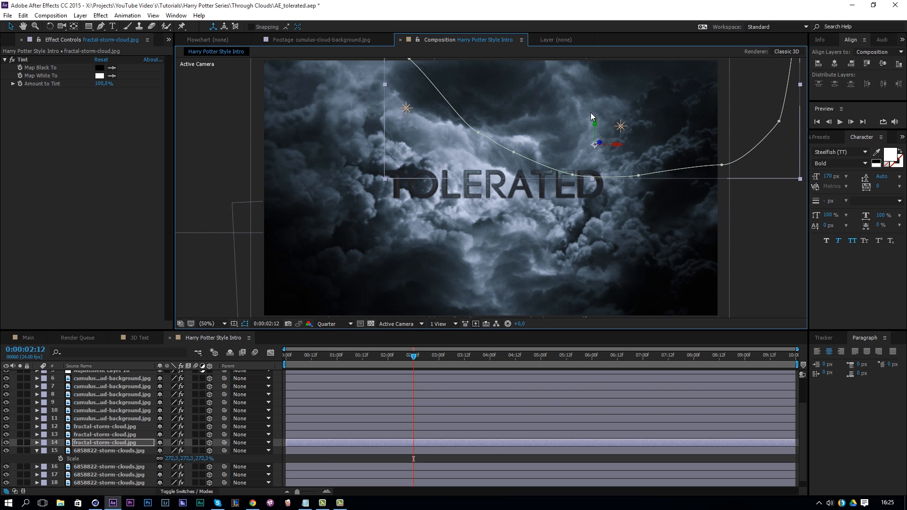
left_click_drag(561, 117, 427, 161)
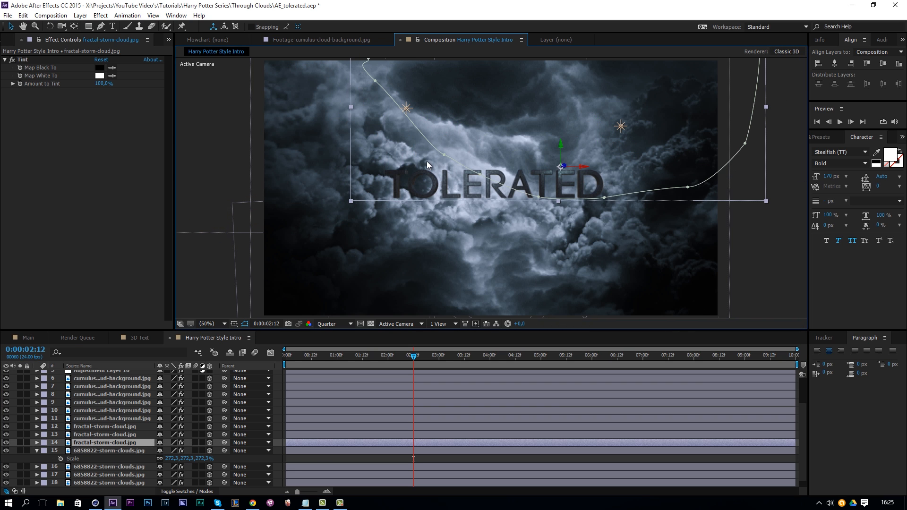
Step: Scale fractal-storm-cloud layer 13 to 160 % and reposition it over the upper edge of the frame
left_click(303, 435)
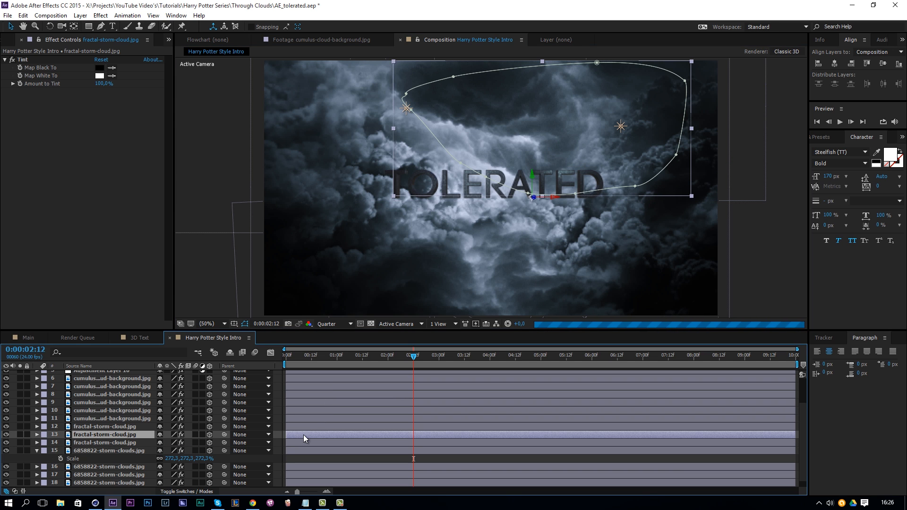
scroll(461, 217, "down", 3)
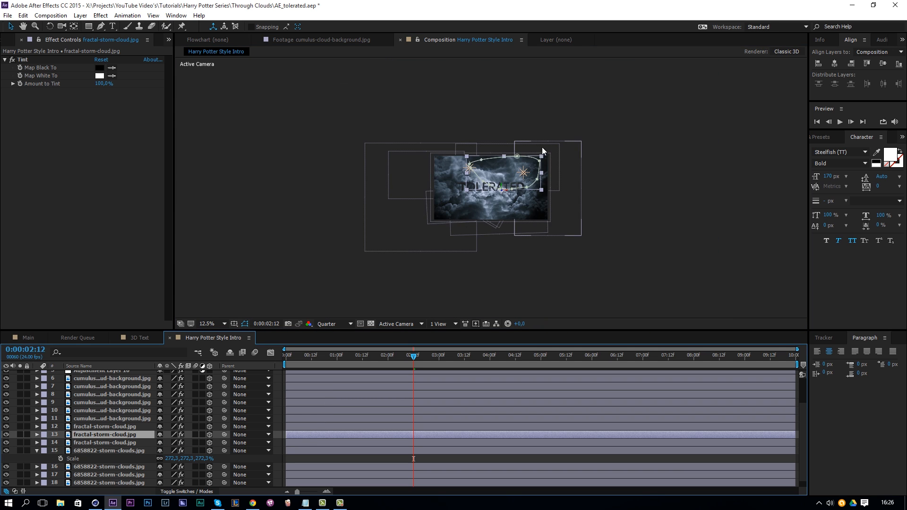
scroll(520, 160, "up", 3)
scroll(520, 159, "down", 1)
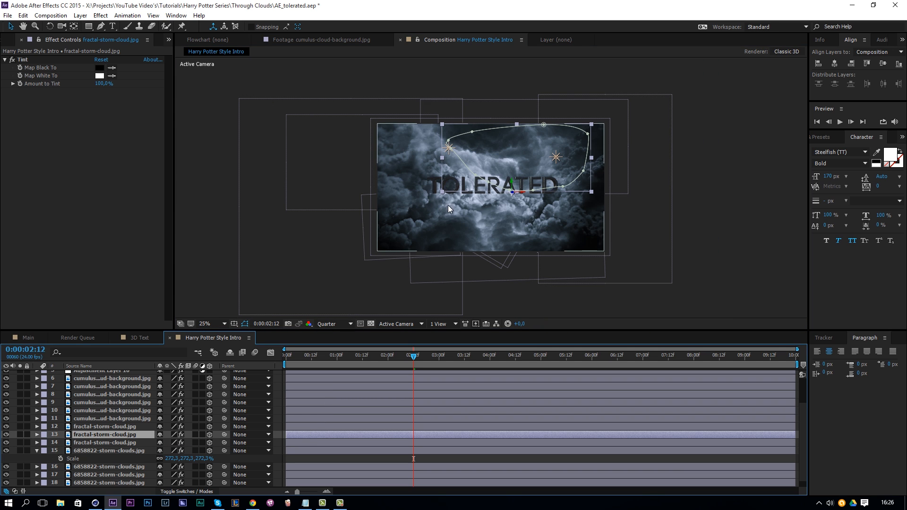
left_click_drag(540, 153, 547, 132)
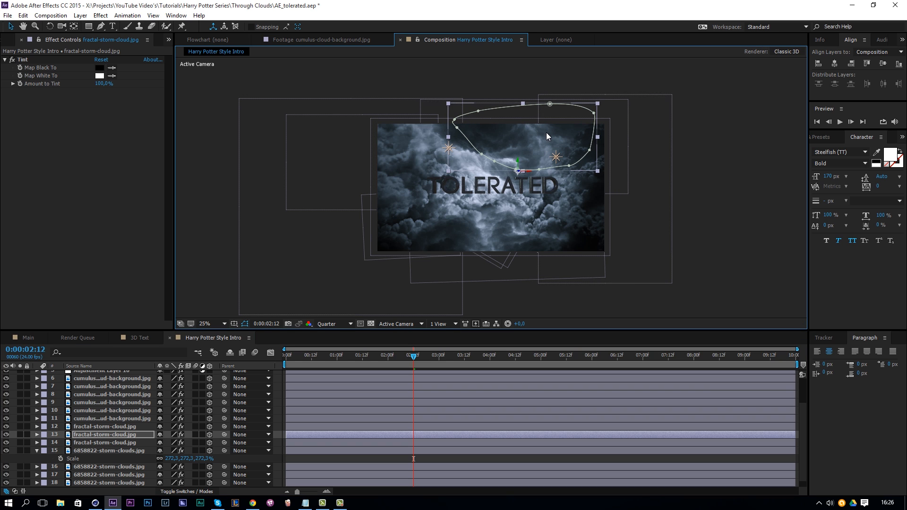
key("s")
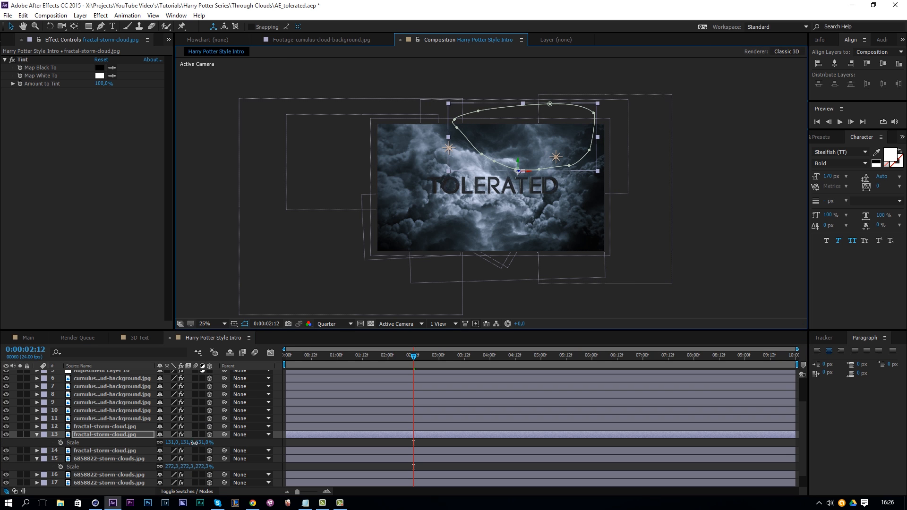
left_click_drag(188, 443, 201, 442)
left_click_drag(556, 133, 555, 143)
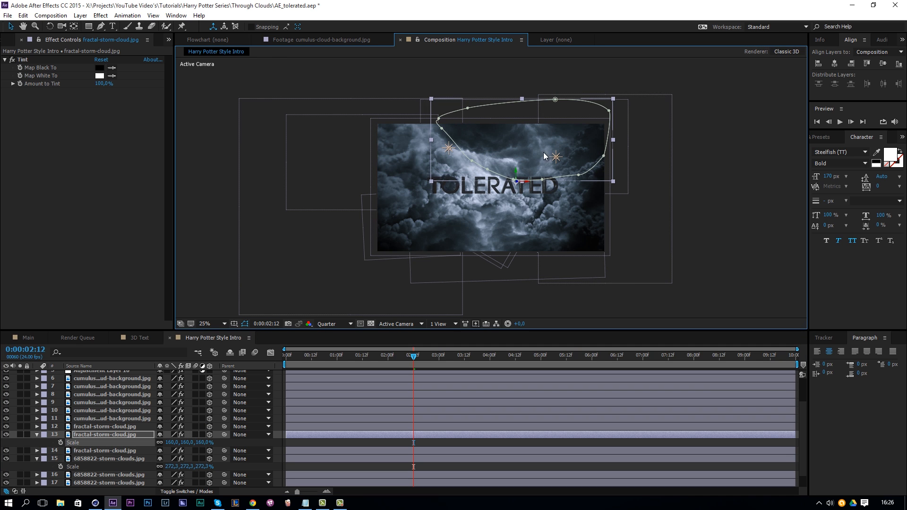
Step: Set the scale of fractal-storm-cloud layer 12 to 171.3, 140.8, 111.2 % and shift it slightly left and down
left_click(138, 426)
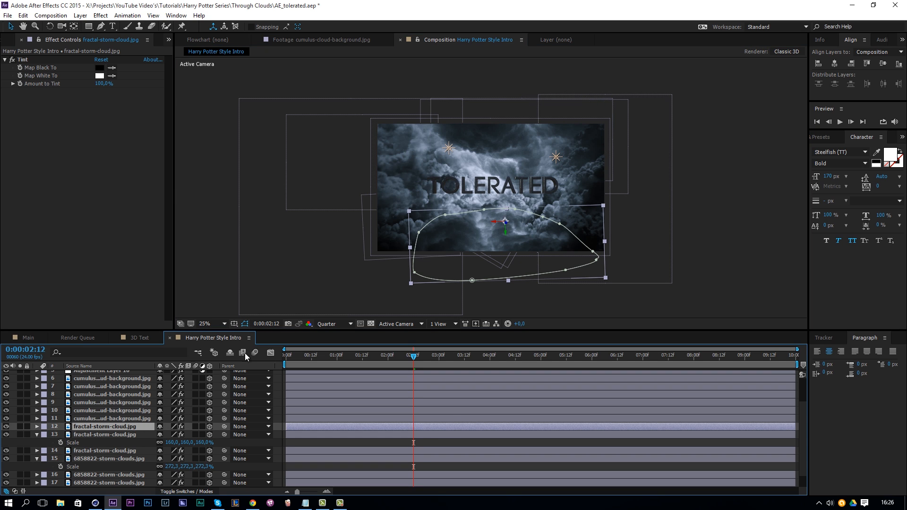
key("s")
left_click_drag(169, 435, 173, 436)
left_click_drag(487, 262, 469, 269)
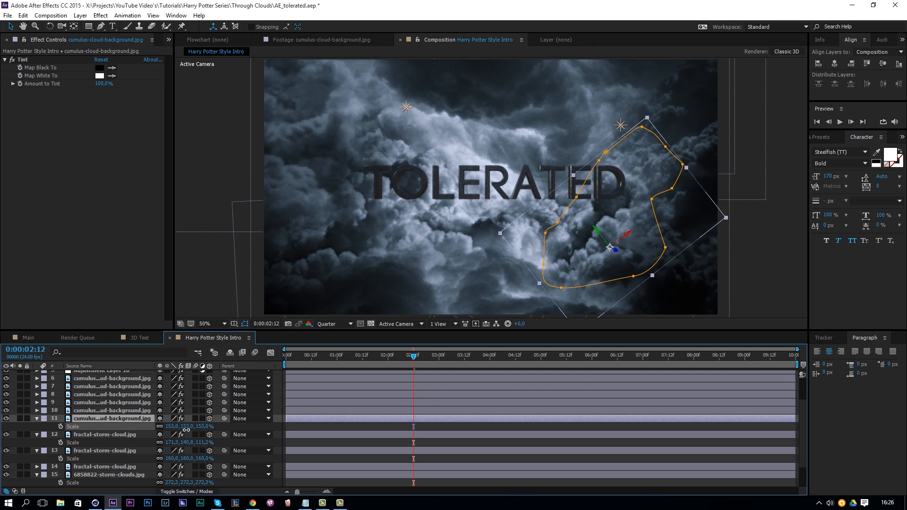
Step: Scale cumulus cloud layer 11 to 210 % and reposition it at the frame's right side beside the title
left_click_drag(186, 427, 200, 427)
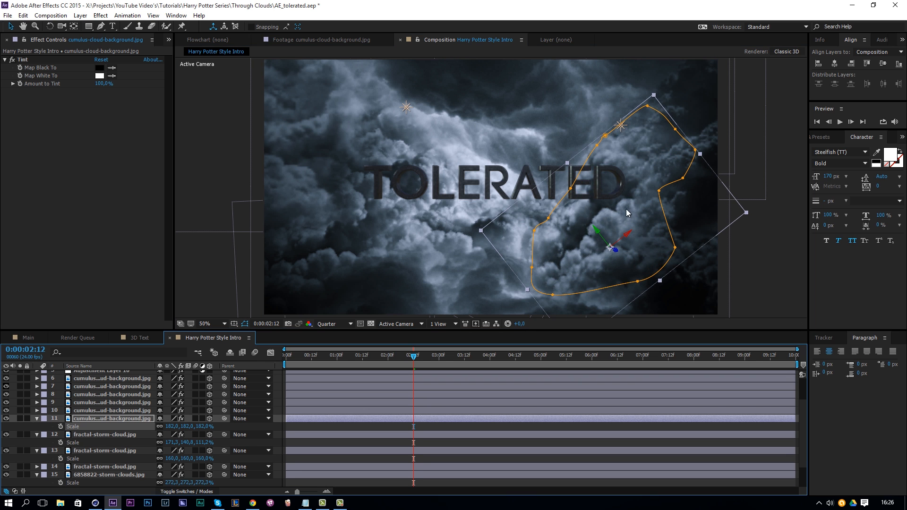
left_click_drag(634, 210, 680, 238)
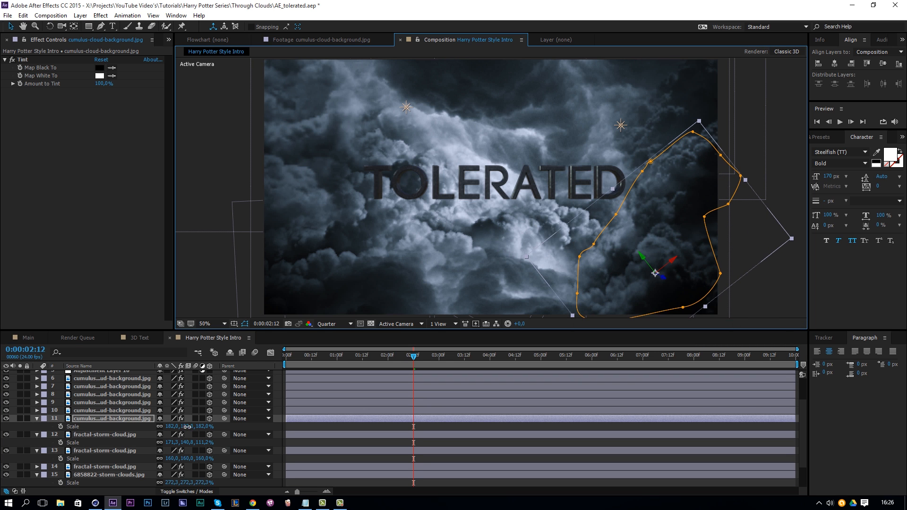
left_click_drag(186, 427, 200, 427)
left_click_drag(605, 250, 587, 240)
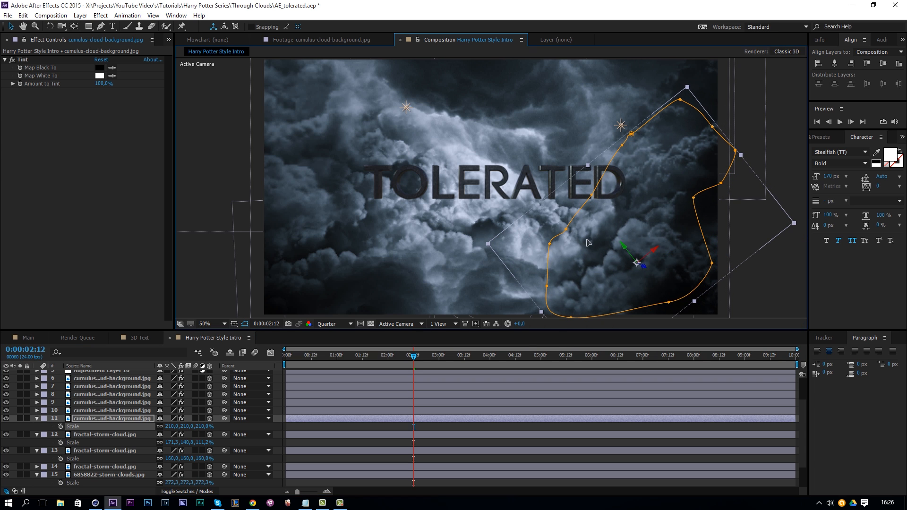
Step: Scale cumulus cloud layer 10 to 334 % and move it toward the frame's left edge
left_click(132, 410)
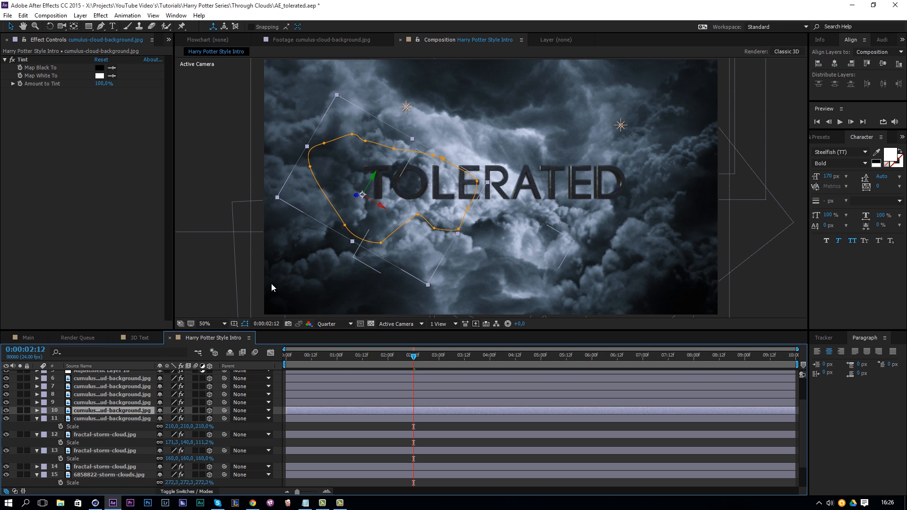
key("s")
left_click_drag(171, 419, 225, 398)
left_click_drag(413, 263, 390, 256)
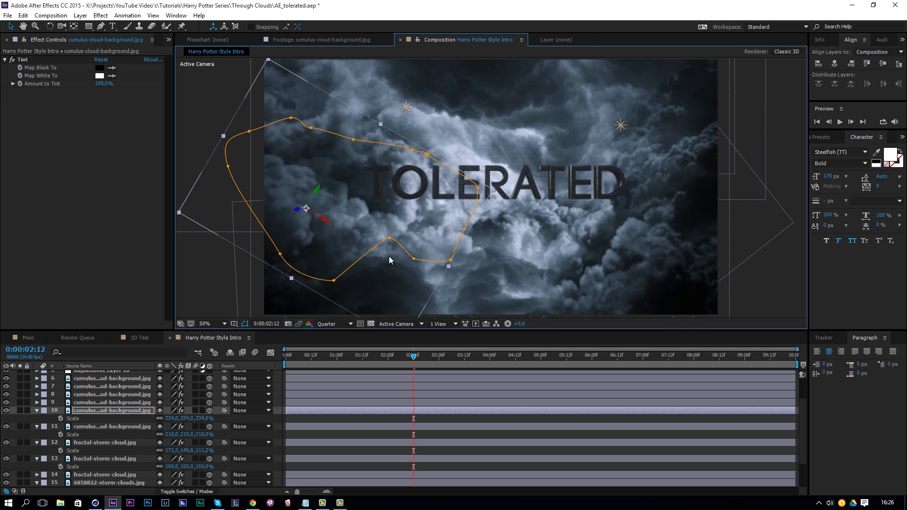
Step: Scale cumulus cloud layer 9 to 316 % and nudge it into place below the right half of the title
left_click(129, 404)
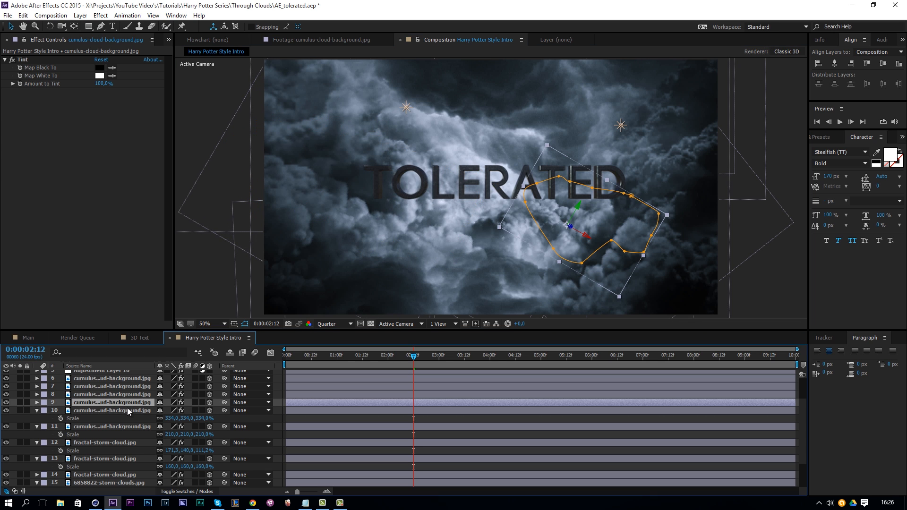
key("s")
left_click_drag(177, 411, 221, 407)
mouse_move(562, 249)
left_mouse_down()
mouse_move(549, 240)
mouse_move(589, 252)
mouse_move(558, 251)
left_mouse_up()
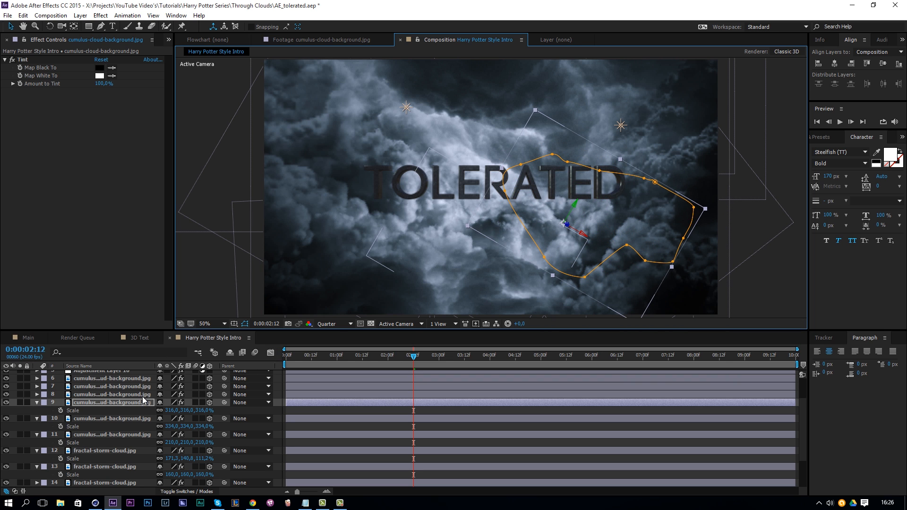
Step: Move cumulus cloud layer 9 up and right behind the end of the title and scale it to 354 %
left_click_drag(636, 220, 664, 201)
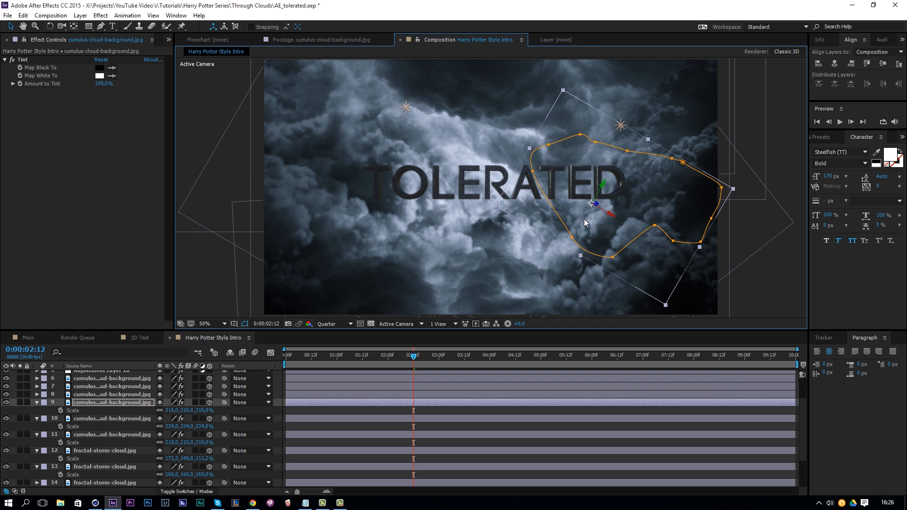
key("s")
key("s")
left_click_drag(193, 411, 228, 419)
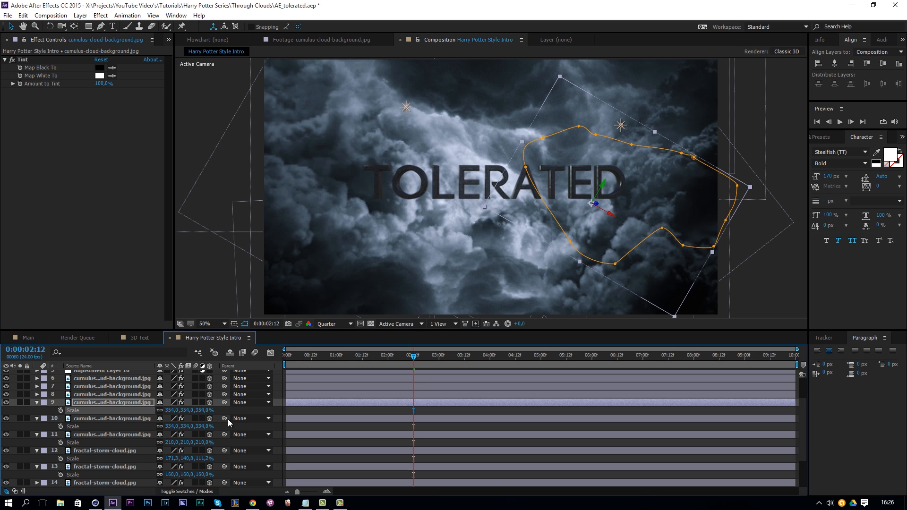
Step: Scale cumulus cloud layer 8 to 515.6 % and move it into the frame's lower-left area
left_click(135, 396)
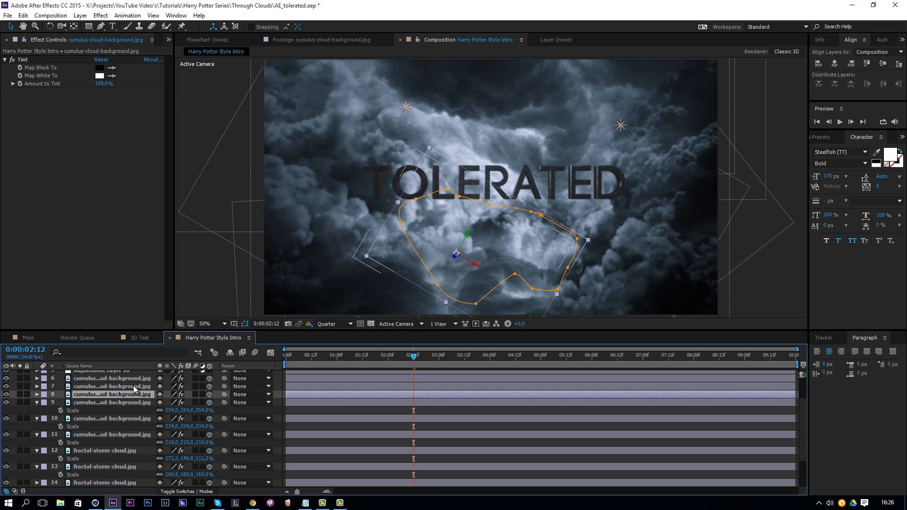
key("s")
left_click_drag(177, 404, 224, 404)
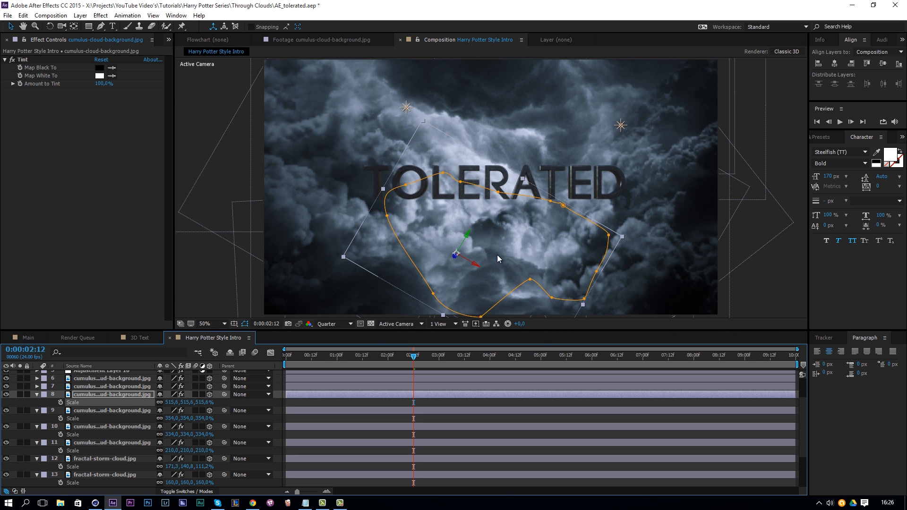
left_click_drag(553, 242, 437, 267)
Step: Hide the Untitled.c4d title layer and preview the cloud animation from the start, scrubbing to 0:00:04:07
left_click(137, 387)
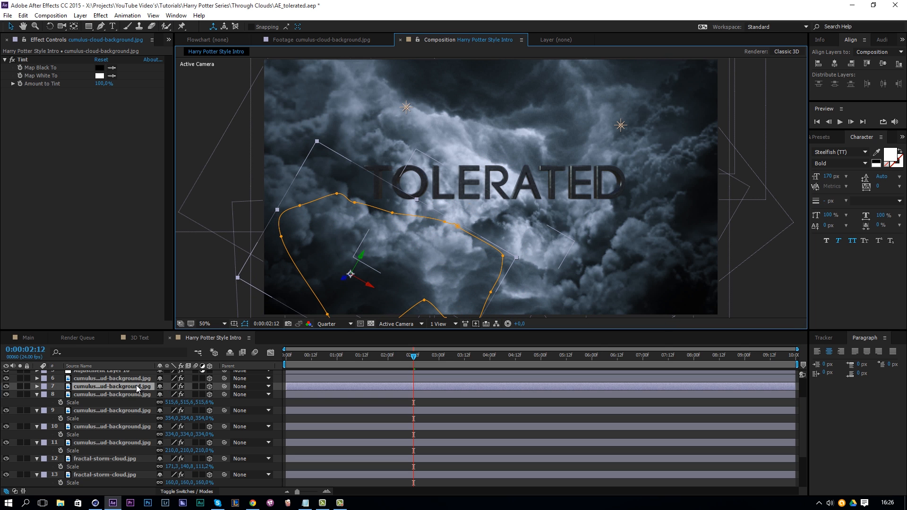
scroll(151, 386, "up", 2)
key("Home")
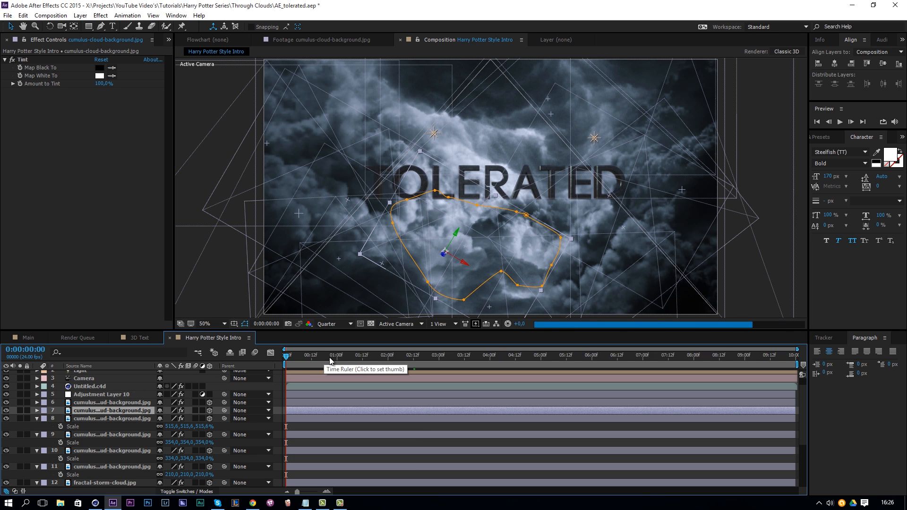
left_click(71, 386)
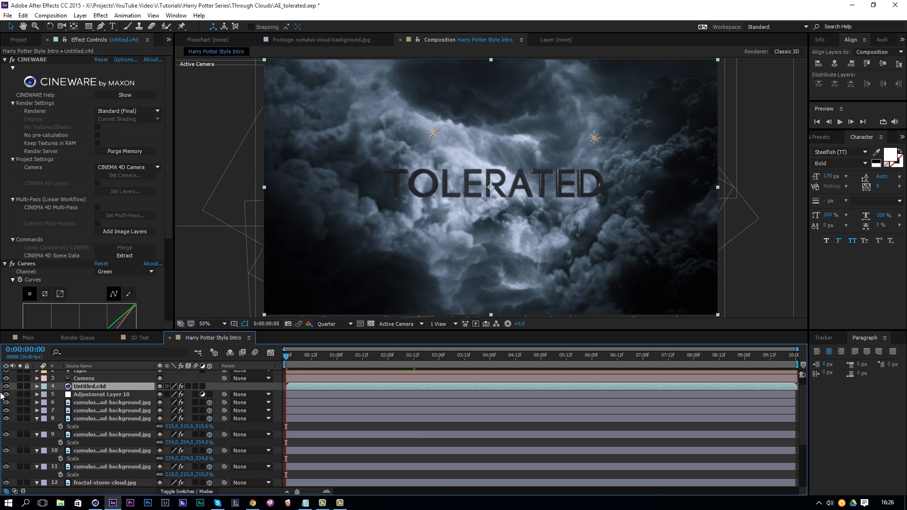
left_click(6, 387)
key("space")
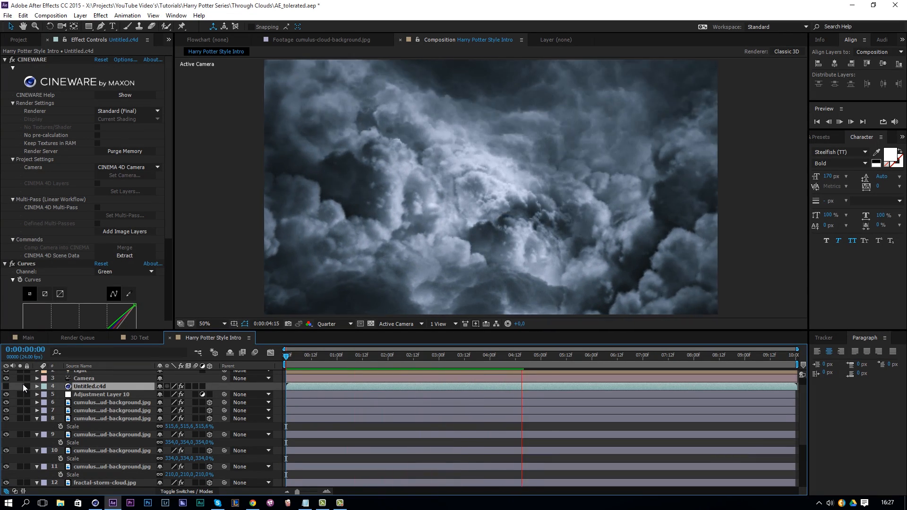
left_click_drag(517, 371, 504, 385)
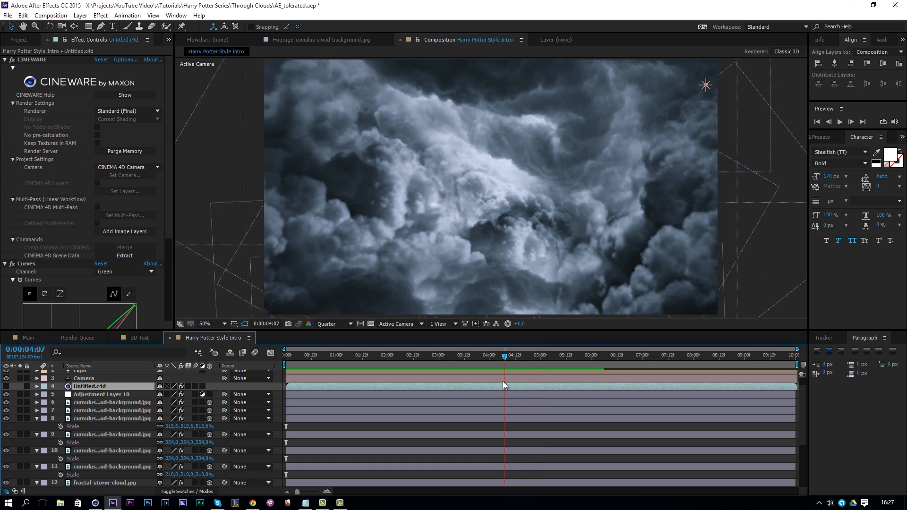
Step: Examine the keyframes and rotation values of all layers around 0:00:04:06
left_click(110, 435)
scroll(101, 461, "down", 5)
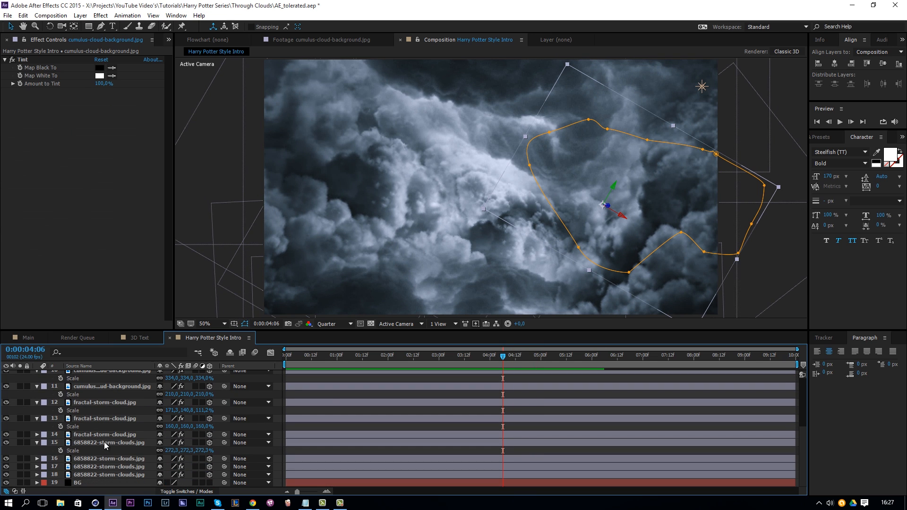
key("ctrl+a")
key("u")
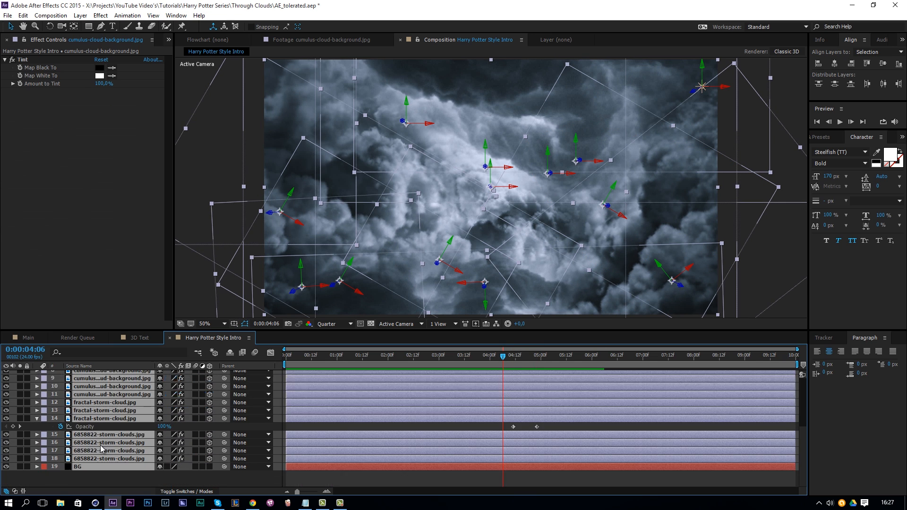
scroll(101, 446, "up", 4)
key("u")
scroll(300, 431, "down", 2)
key("r")
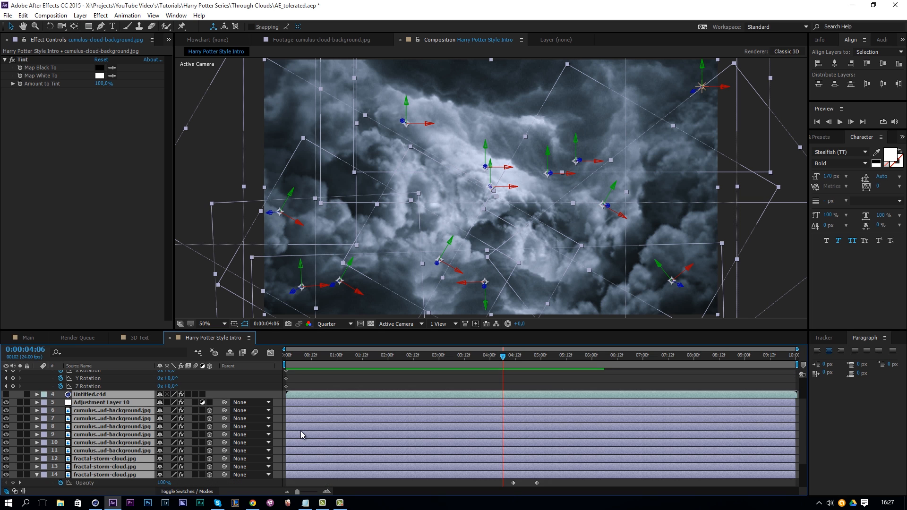
scroll(299, 427, "up", 5)
scroll(299, 423, "down", 7)
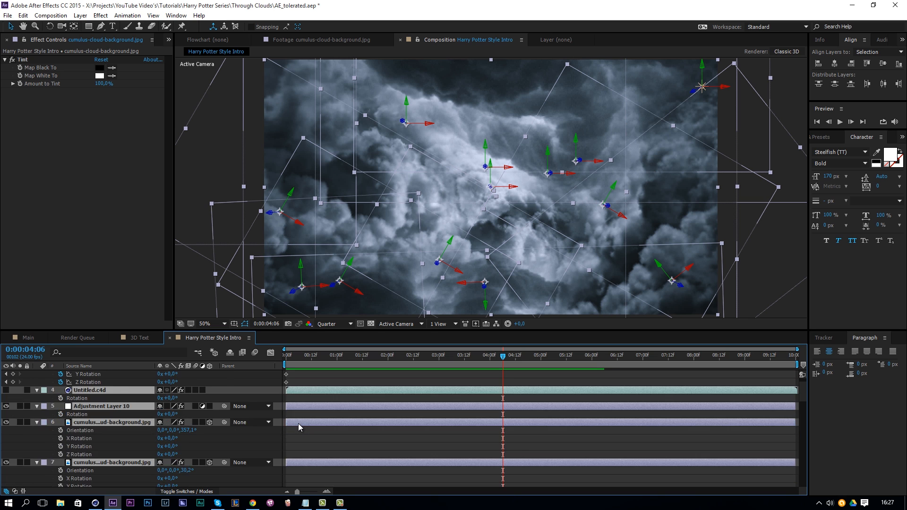
scroll(299, 424, "down", 10)
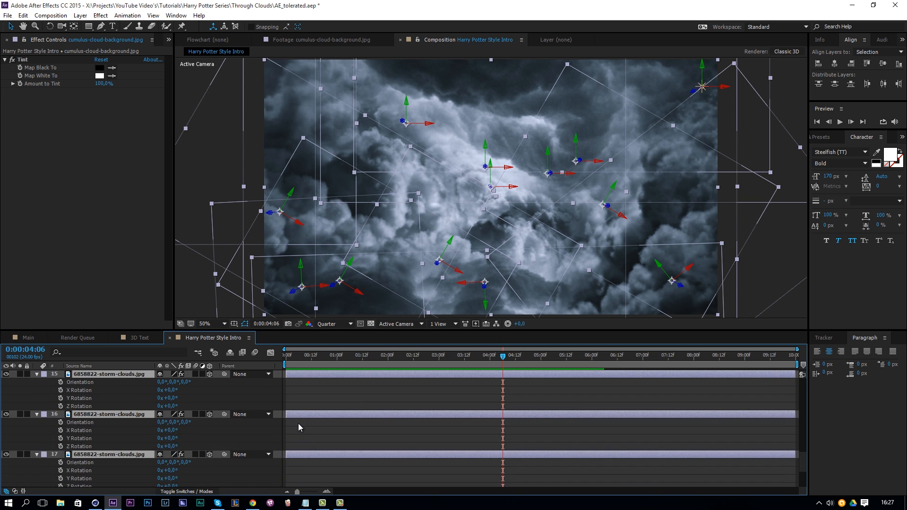
key("r")
scroll(298, 424, "up", 3)
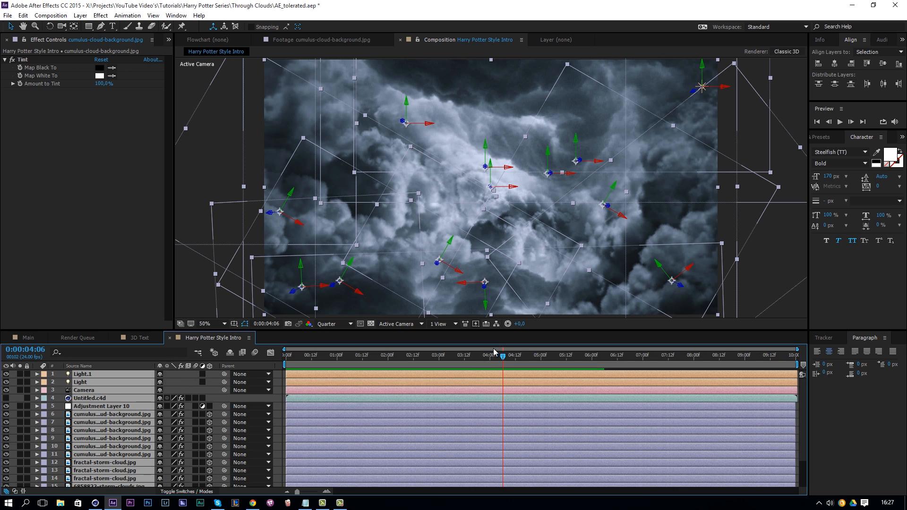
Step: Delete both opacity keyframes of fractal-storm-cloud layer 14 so it stays at 100 %
left_click_drag(502, 356, 522, 388)
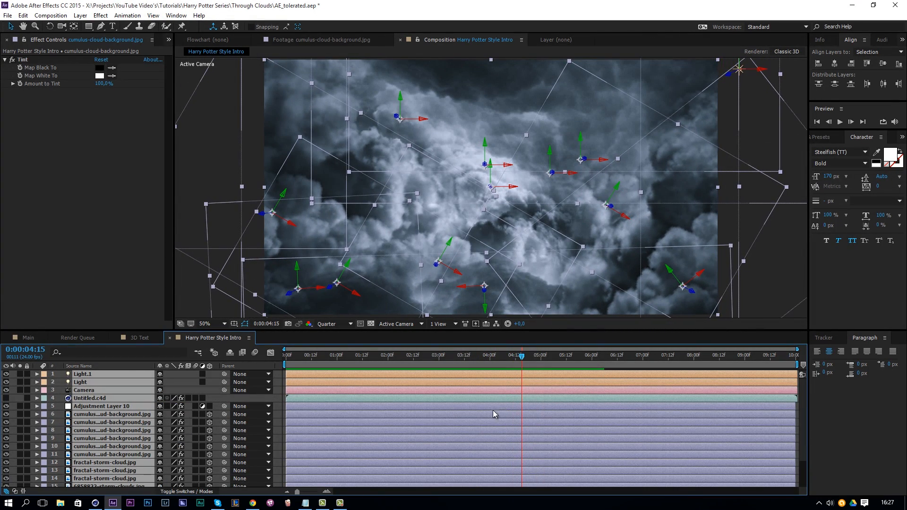
key("ctrl+shift+a")
scroll(91, 422, "down", 2)
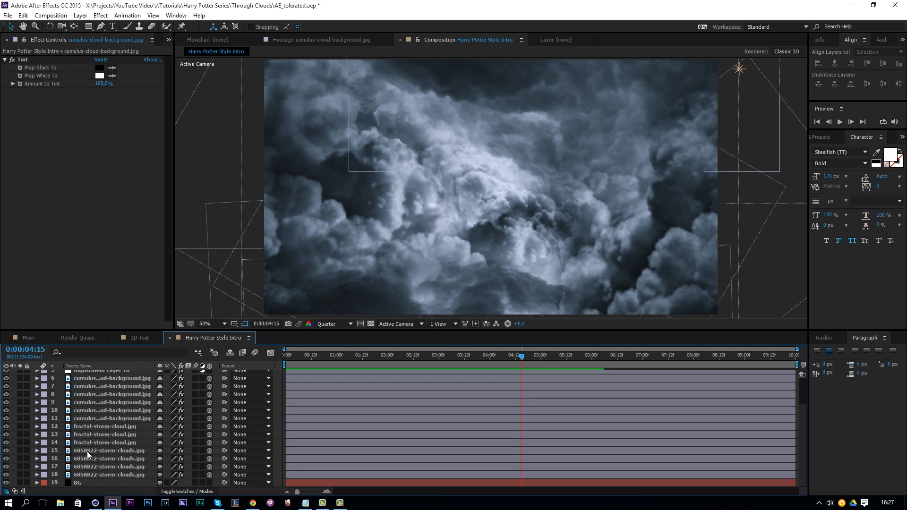
left_click(94, 475)
left_click(98, 467)
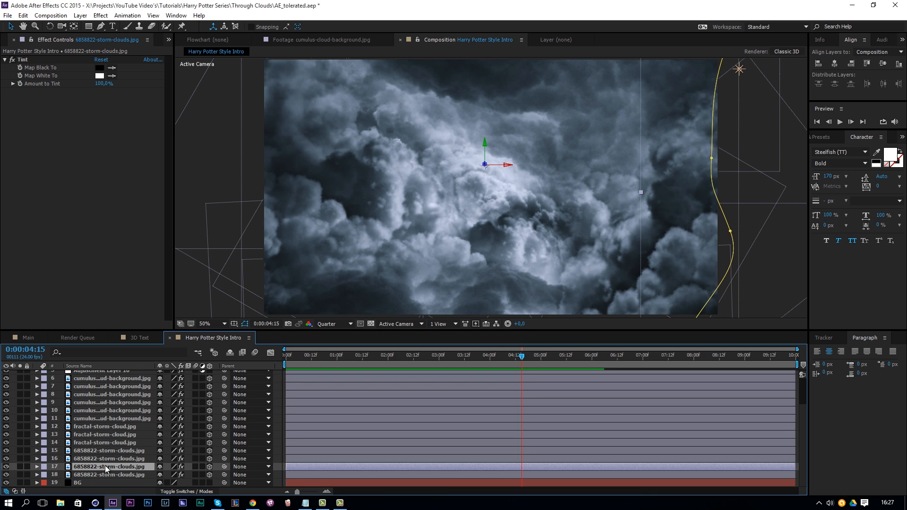
left_click(105, 459)
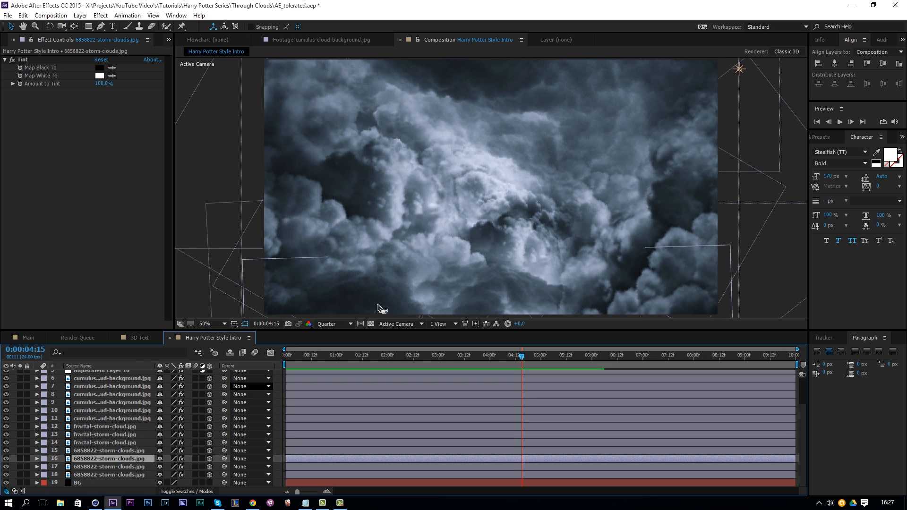
left_click(114, 450)
left_click(120, 442)
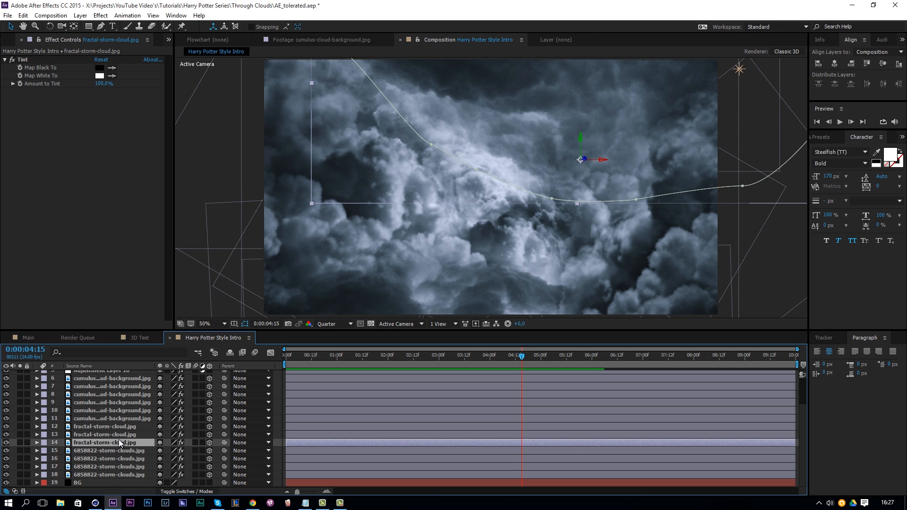
key("t")
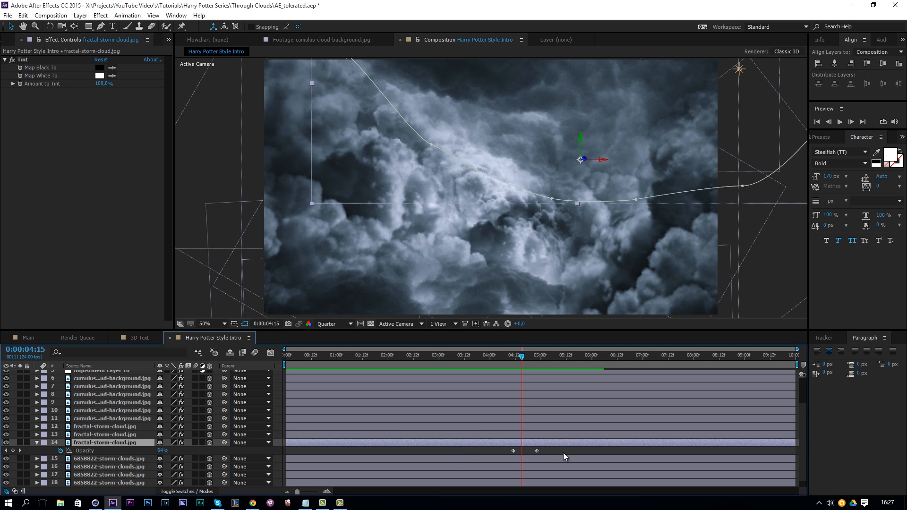
left_click_drag(563, 453, 503, 455)
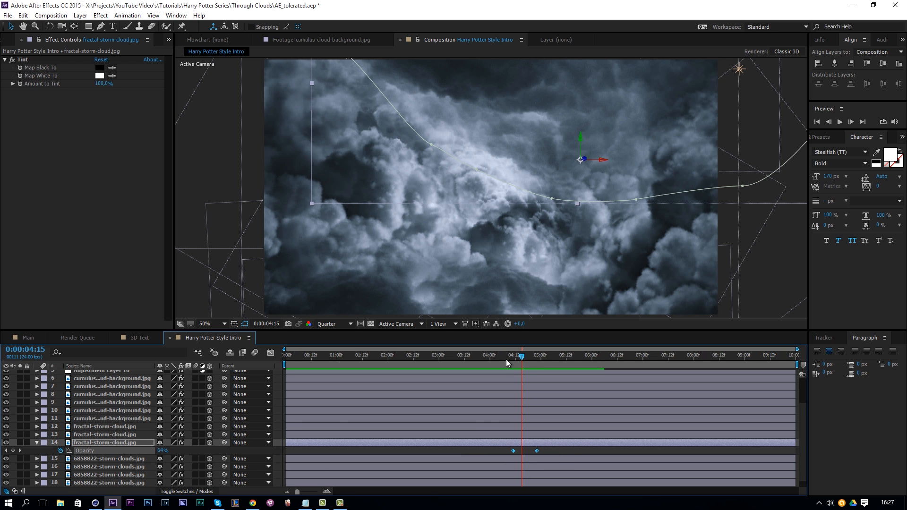
key("Page_Up")
key("Delete")
key("Page_Up")
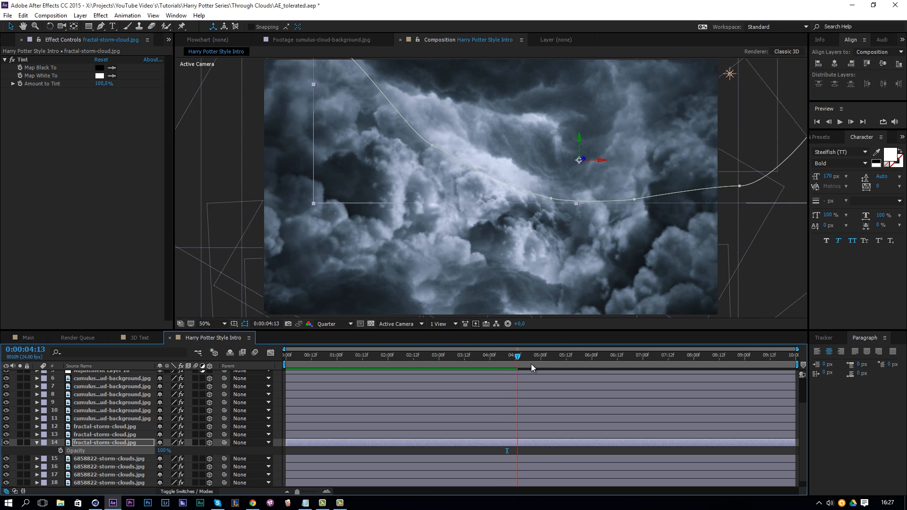
Step: At 0:00:05:00, move cumulus cloud layer 10 slightly down and left, and preview the cloud animation
left_click_drag(531, 364, 707, 380)
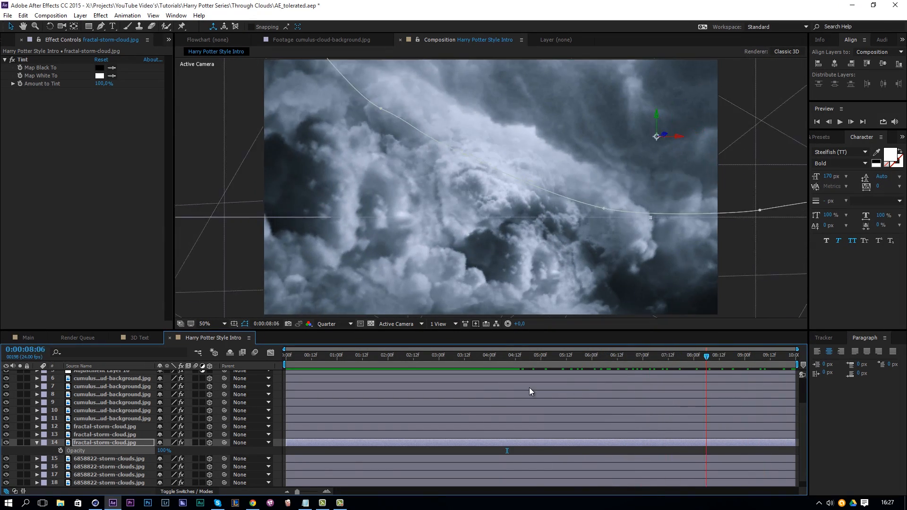
left_click_drag(530, 389, 541, 395)
left_click(389, 229)
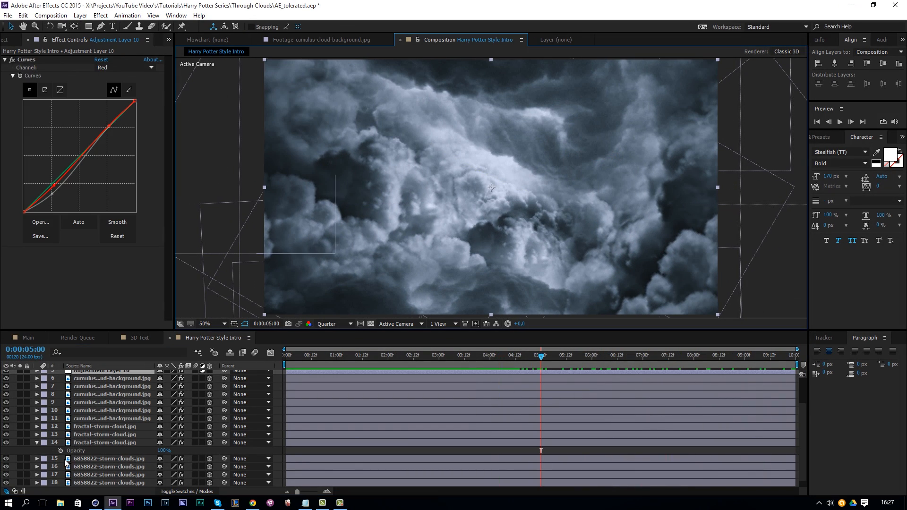
left_click(99, 442)
left_click(108, 427)
left_click(108, 419)
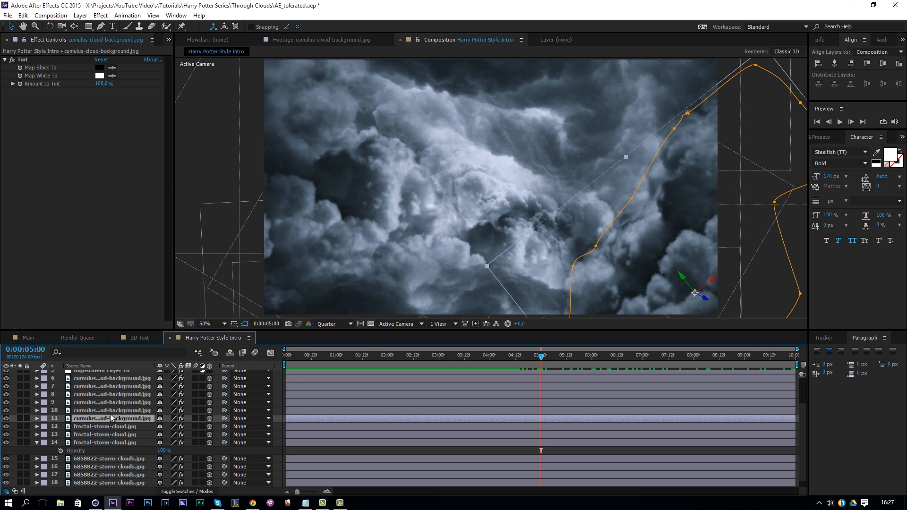
left_click(115, 411)
left_click_drag(393, 237, 364, 266)
key("space")
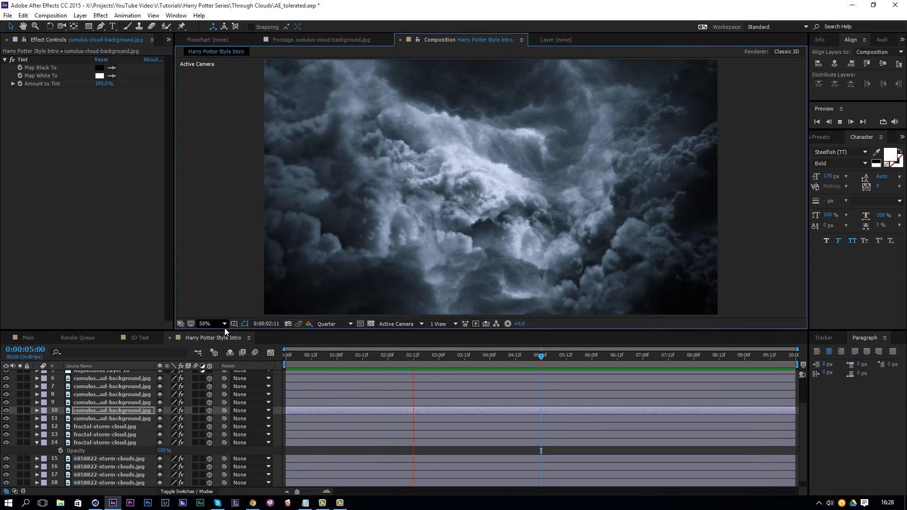
Step: At 0:00:07:18, duplicate fractal-storm-cloud layer 12 and turn the copy upside down over the frame's upper-left corner
left_click_drag(331, 357, 612, 418)
left_click_drag(343, 405, 684, 444)
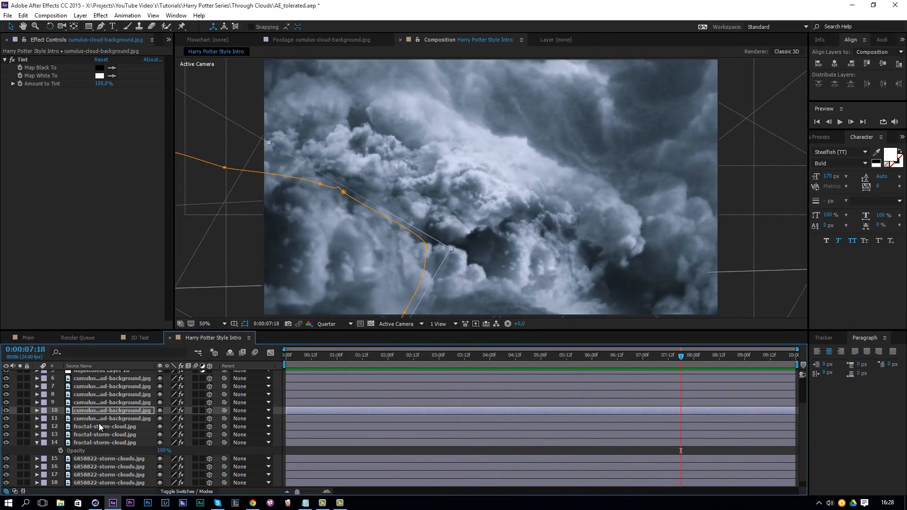
left_click(101, 427)
key("ctrl+d")
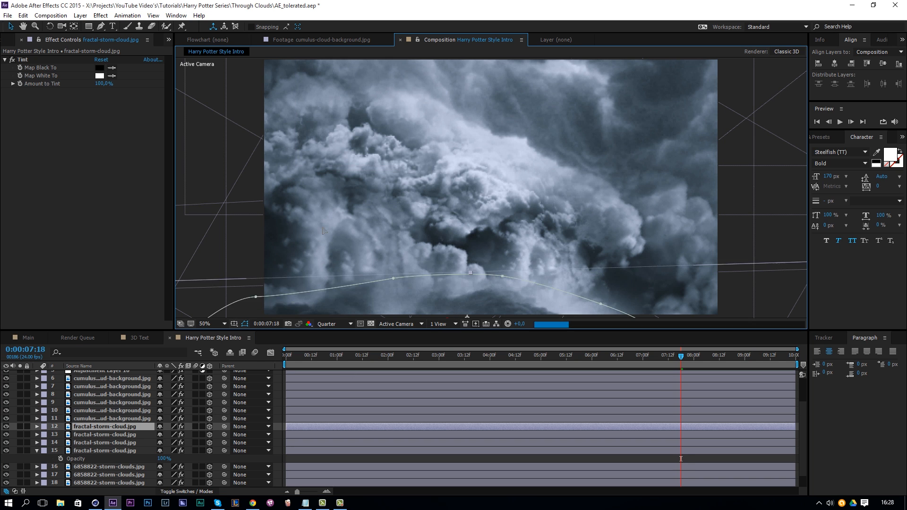
key("w")
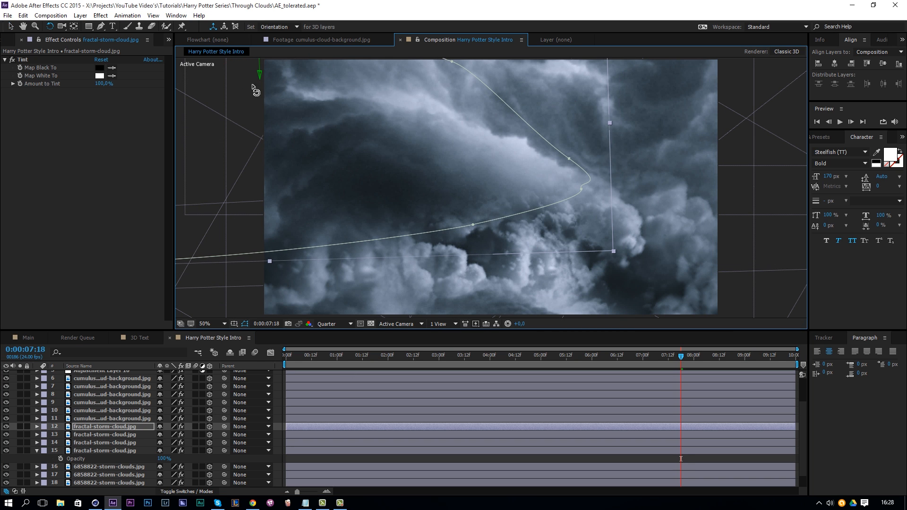
left_click_drag(390, 154, 397, 181)
key("ctrl+z")
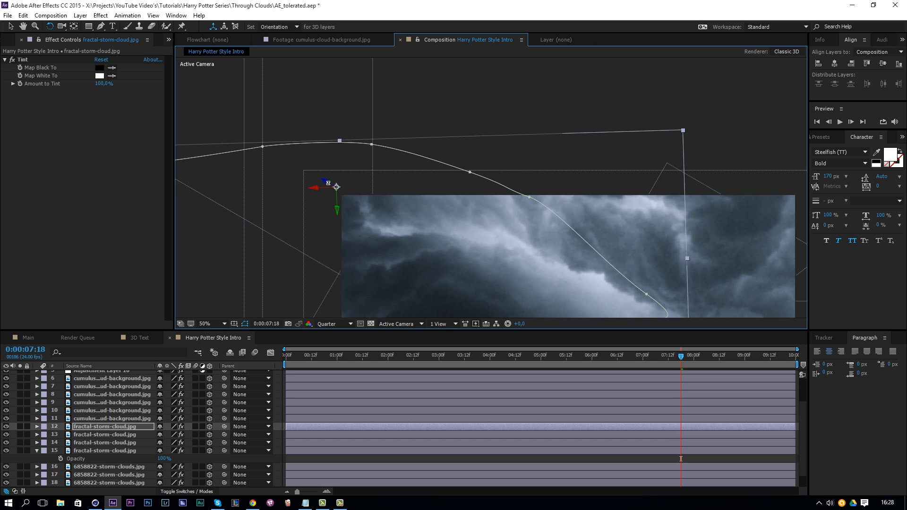
Step: Tilt the duplicated storm cloud diagonally, fit it at a smaller size over the frame's upper-left corner, and preview the animation
left_click_drag(330, 184, 471, 150)
key("space")
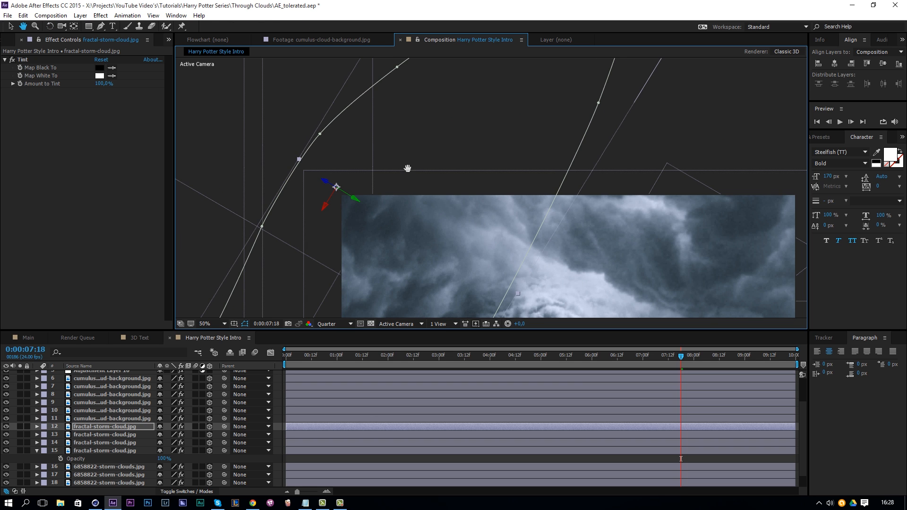
left_click_drag(408, 169, 363, 92)
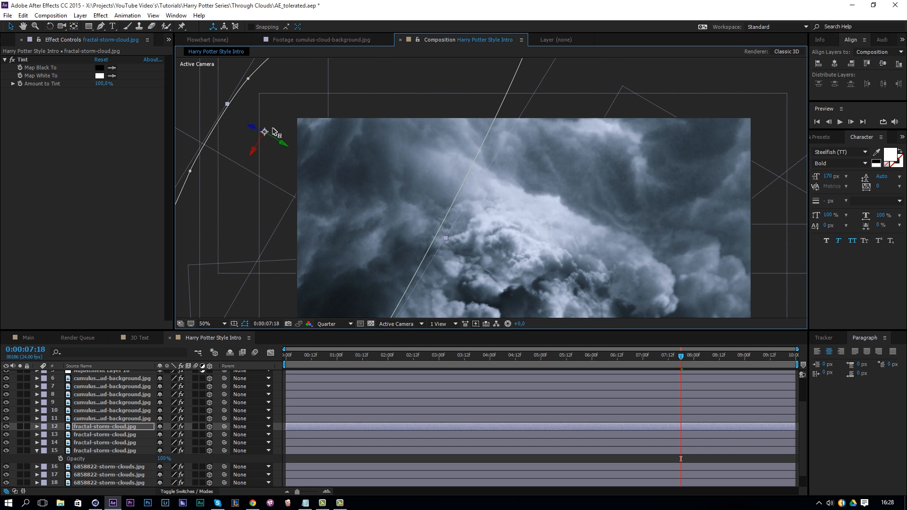
left_click_drag(273, 132, 723, 233)
left_click_drag(448, 221, 369, 183)
left_click_drag(290, 140, 385, 164)
key("w")
key("v")
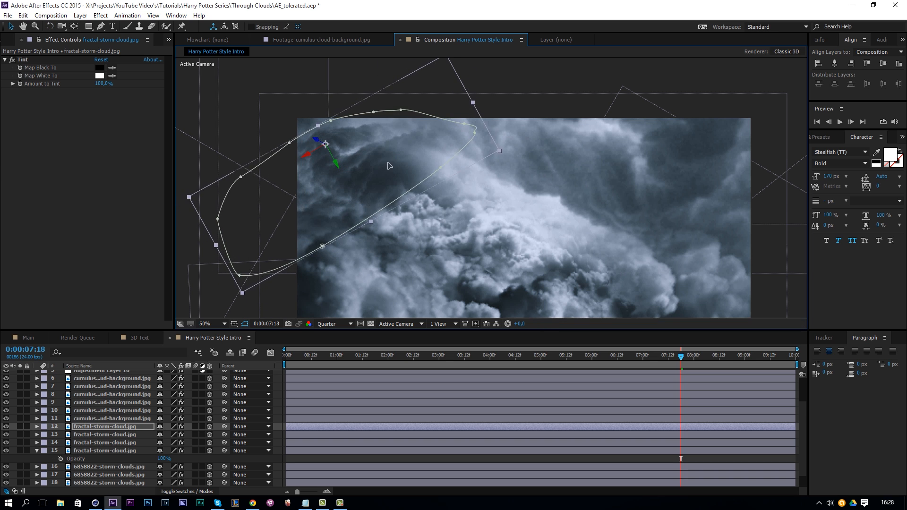
key("space")
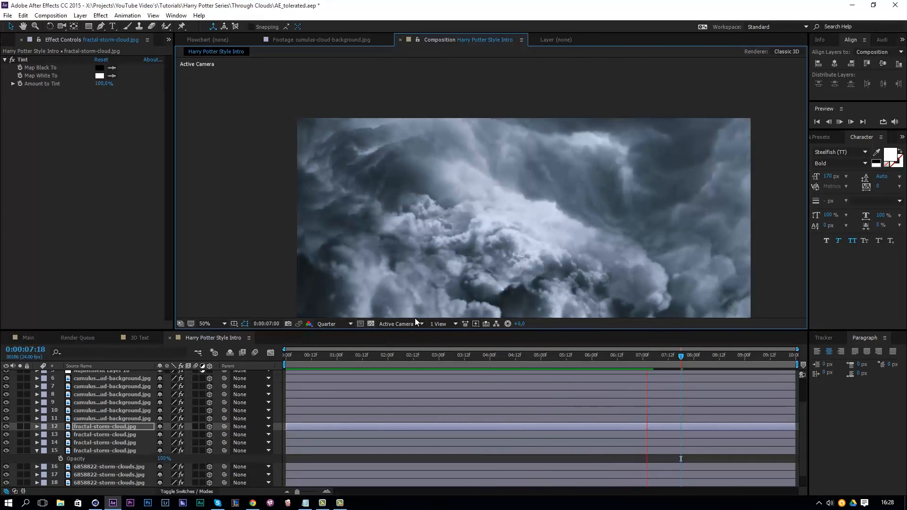
Step: Fit the whole frame in the composition view and preview the cloud animation, stopping at 0:00:04:03
left_click(204, 323)
left_click(240, 158)
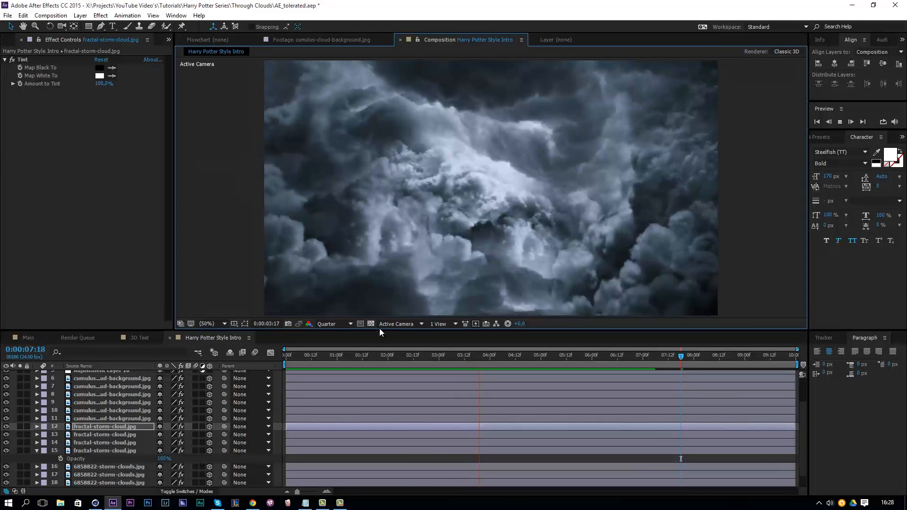
left_click(497, 359)
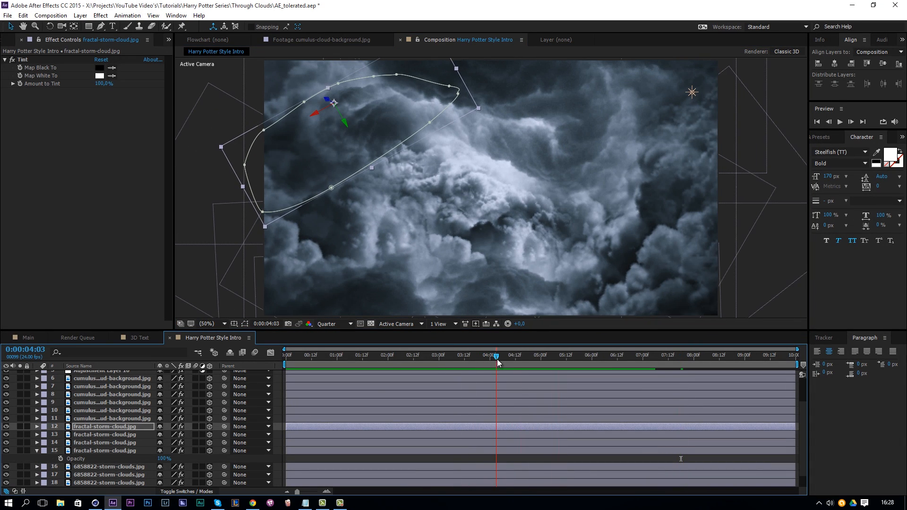
Step: Add a black solid layer at composition size directly above the topmost cumulus cloud layer
scroll(144, 401, "up", 3)
left_click(102, 416)
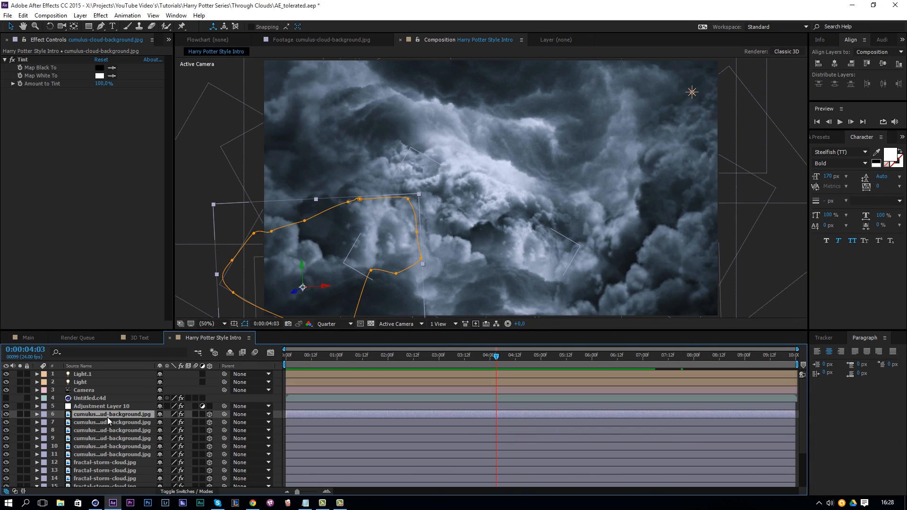
left_click(81, 15)
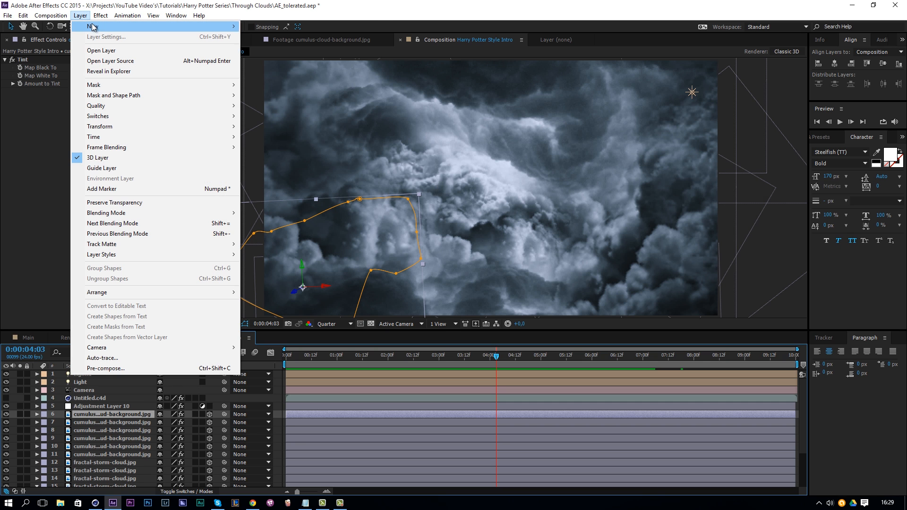
mouse_move(94, 27)
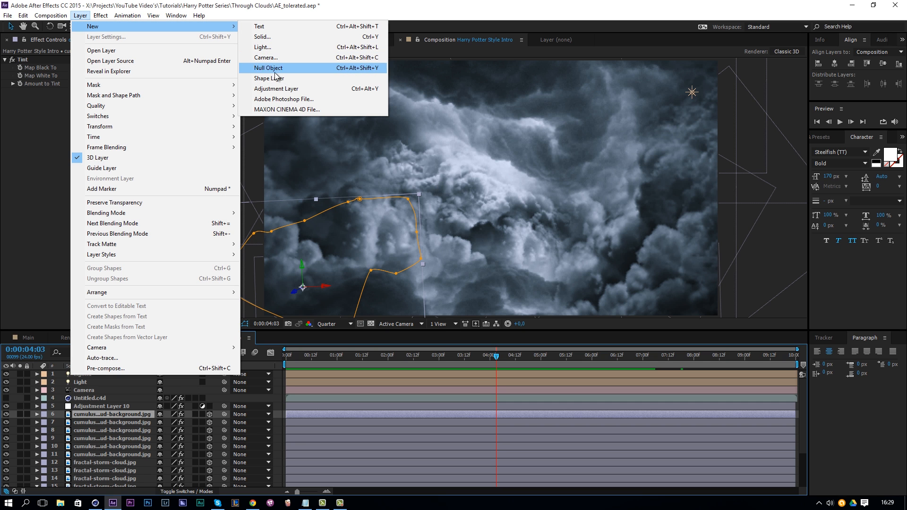
left_click(263, 37)
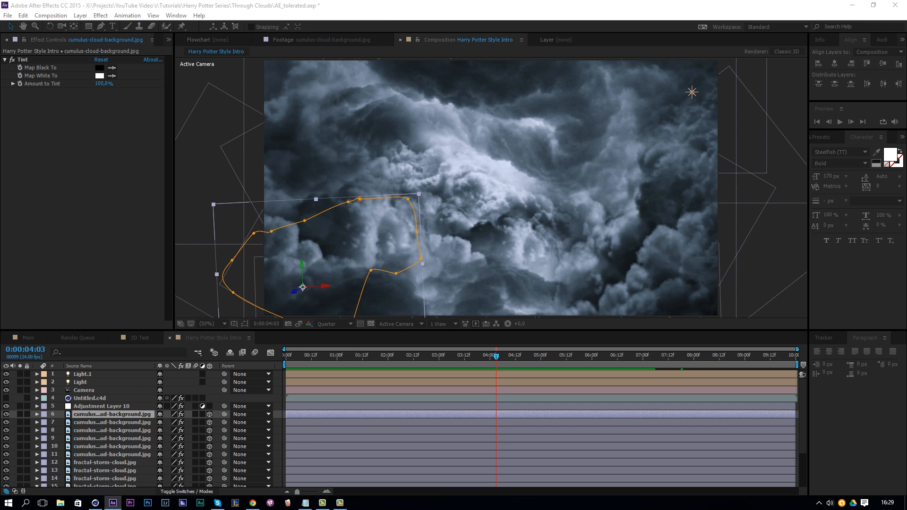
left_click(577, 295)
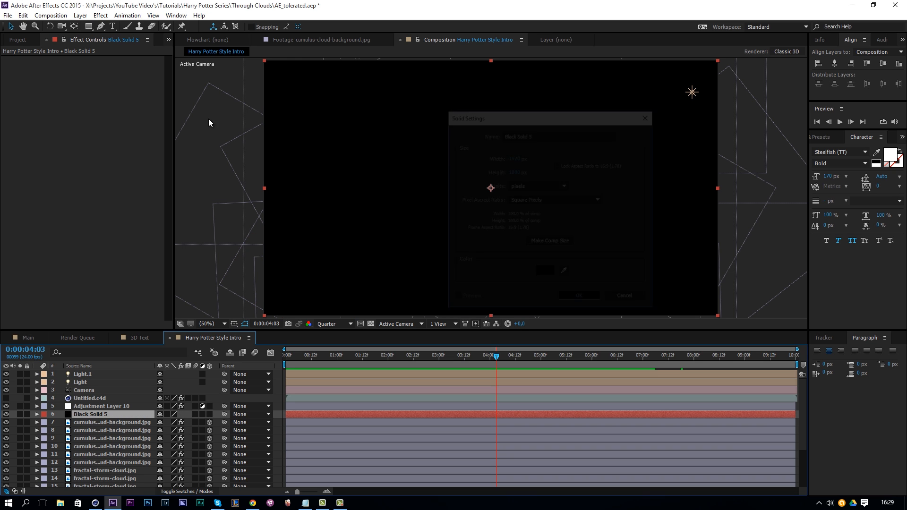
Step: Apply a radial Gradient Ramp to the black solid, starting near the frame centre at 956, 528 and ending at the lower-right corner at 1920, 1080
left_click(100, 15)
mouse_move(131, 148)
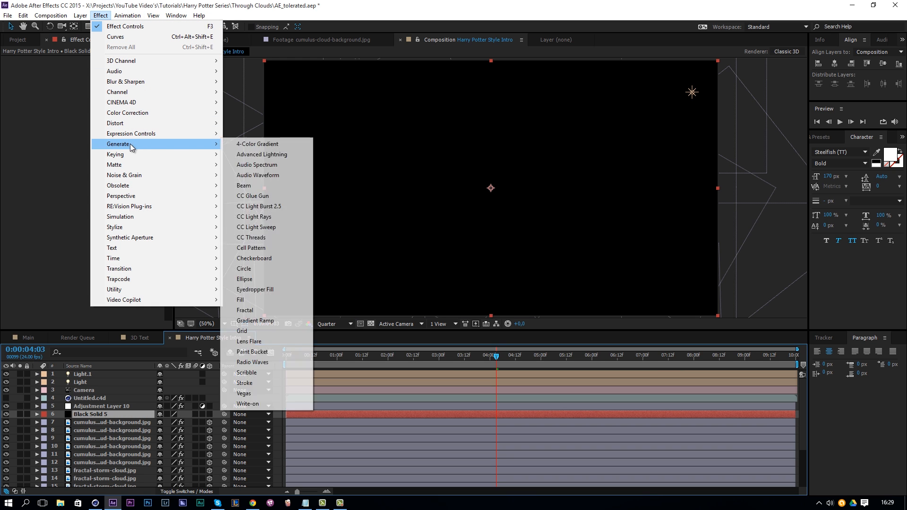
left_click(275, 323)
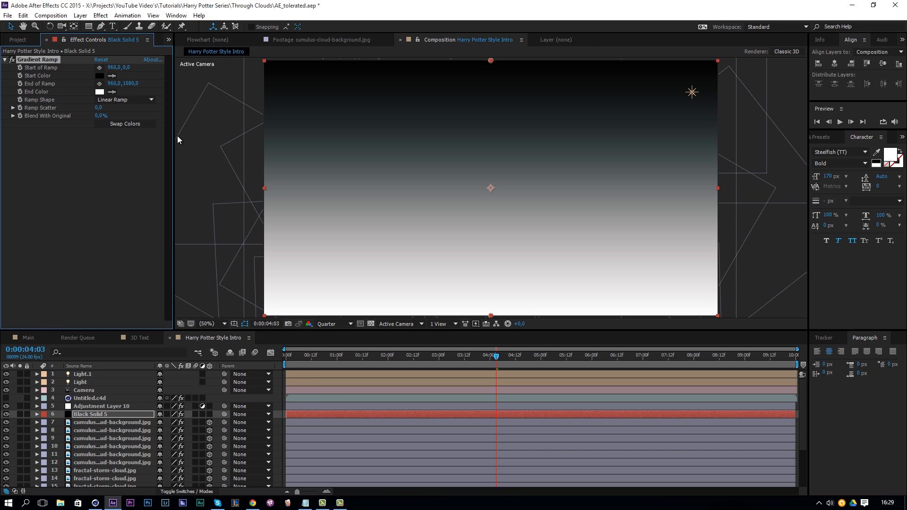
left_click_drag(491, 61, 490, 185)
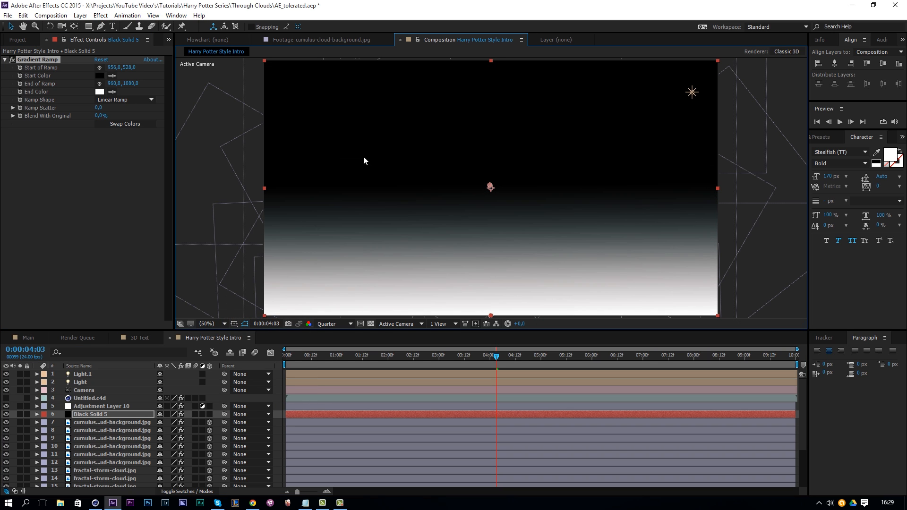
left_click(124, 98)
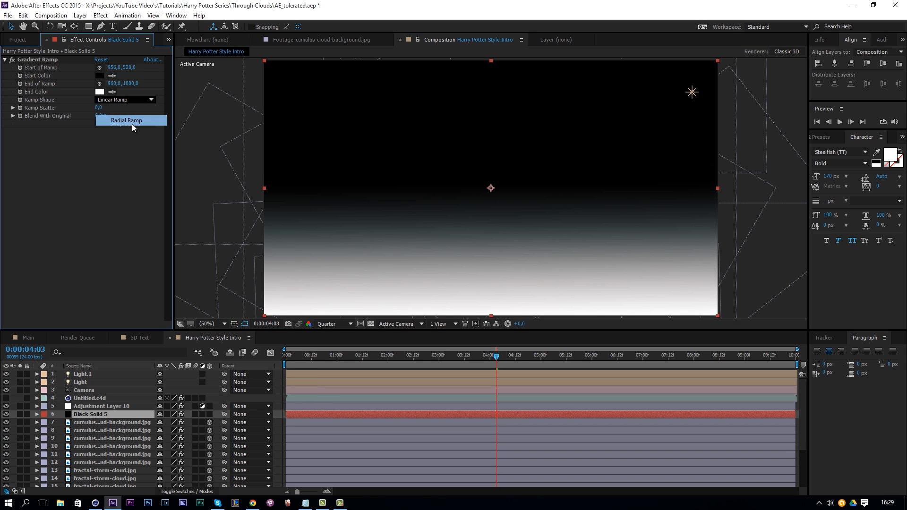
left_click(132, 123)
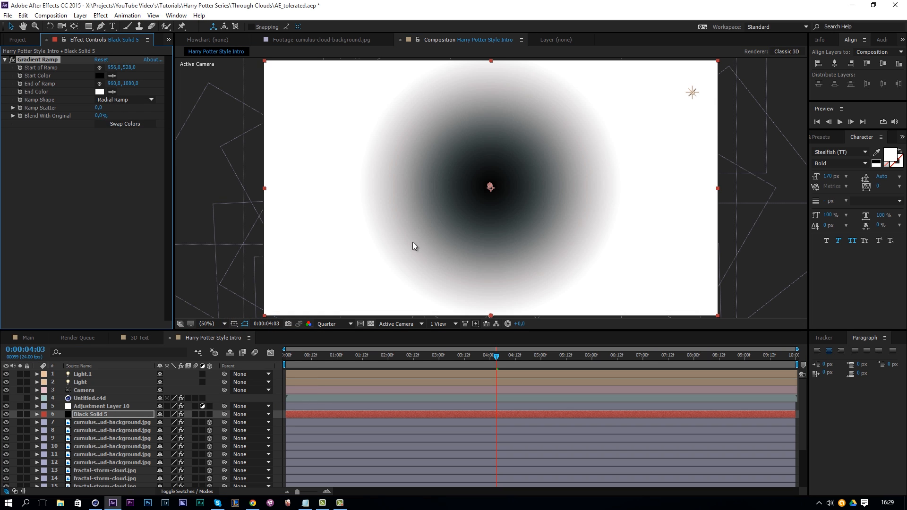
left_click(491, 318)
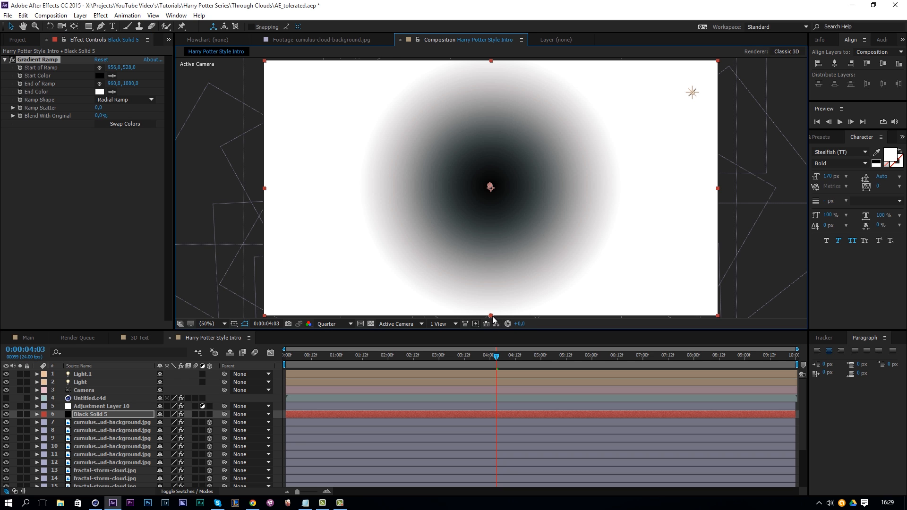
left_click_drag(533, 317, 719, 316)
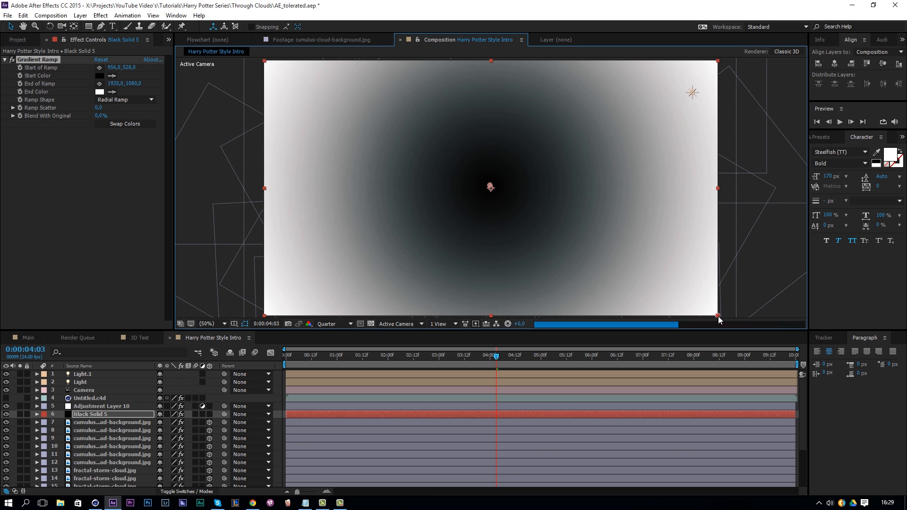
Step: Set the Gradient Ramp's start color to the muted blue 37546F
left_click(100, 77)
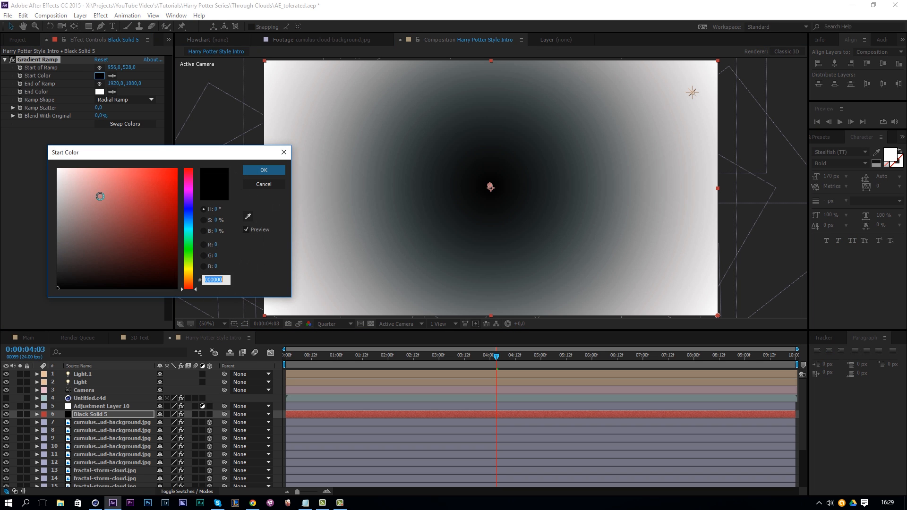
left_click(81, 201)
left_click(189, 224)
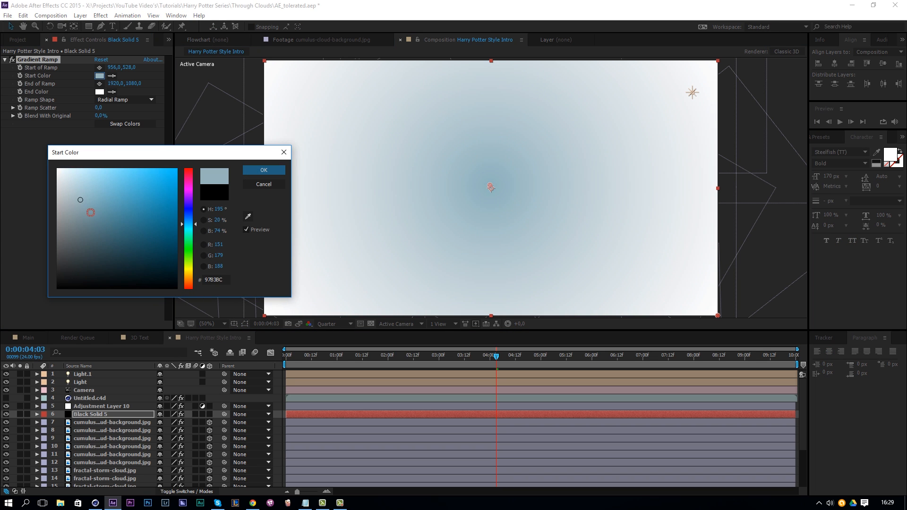
left_click_drag(91, 213, 117, 237)
left_click(191, 220)
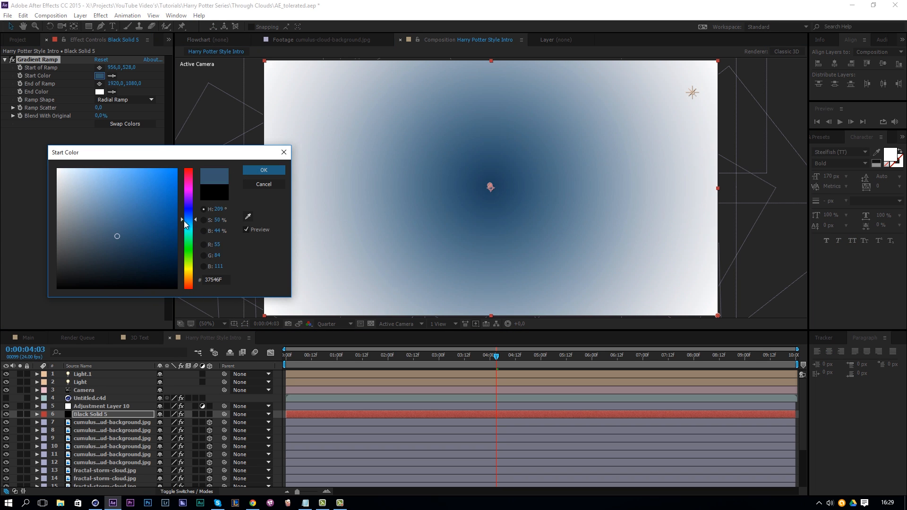
key("Return")
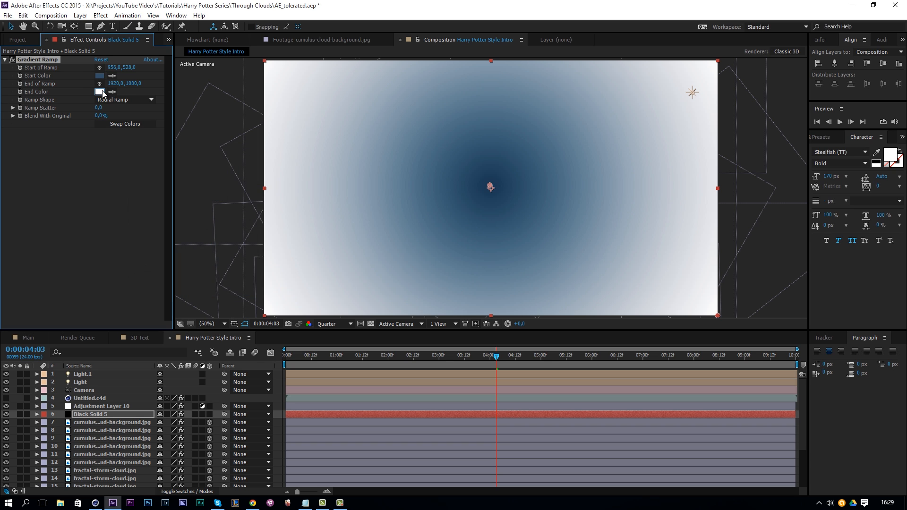
Step: Set the Gradient Ramp's end color to the near-black blue 0A0D11
left_click(100, 92)
left_click(186, 218)
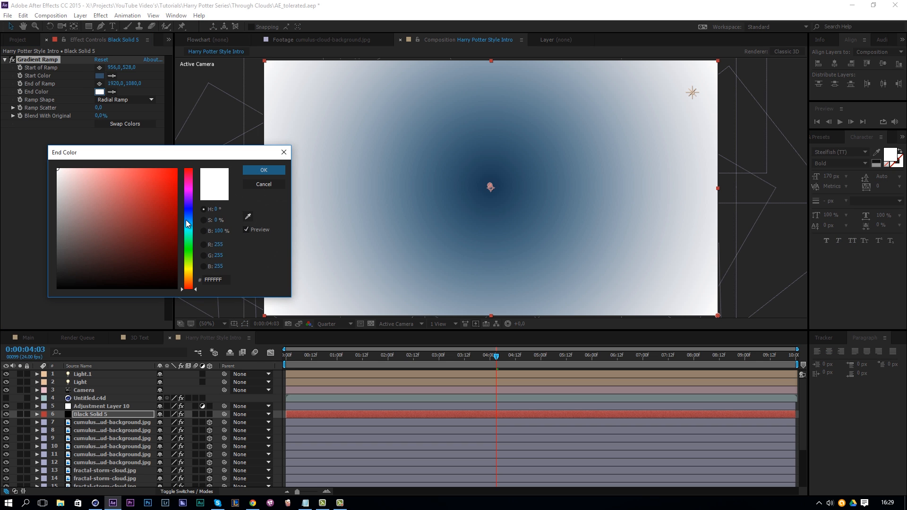
left_click(134, 279)
left_click_drag(117, 276, 110, 281)
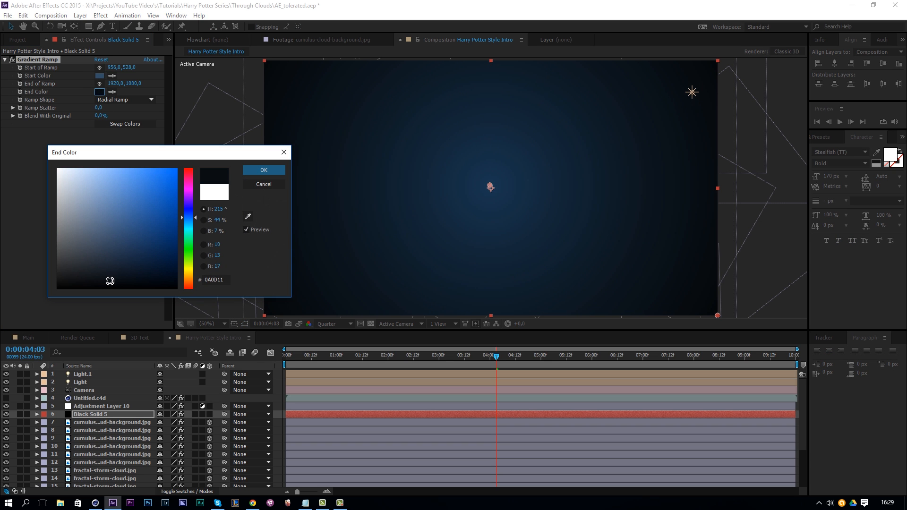
key("Return")
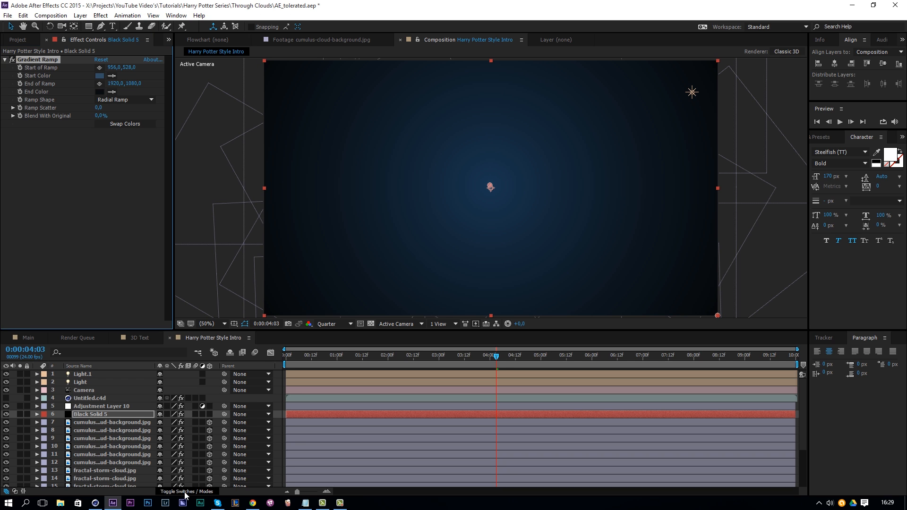
Step: Change the blending mode of the gradient solid to Darken
left_click(189, 492)
left_click(189, 492)
left_click(189, 492)
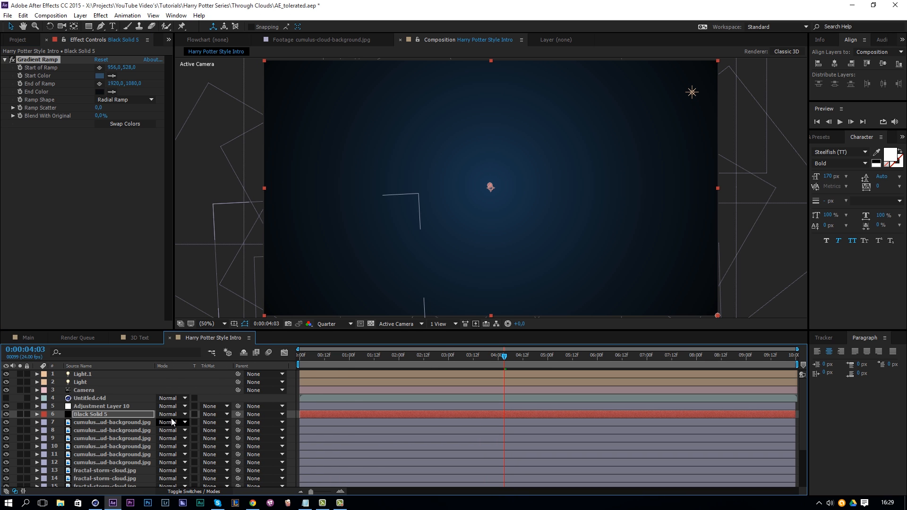
left_click(168, 414)
left_click(243, 117)
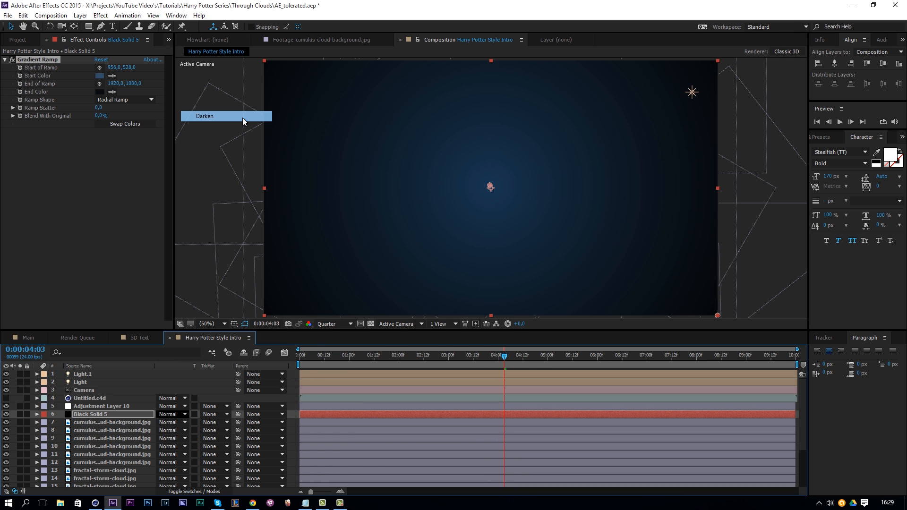
Step: Lower the opacity of the gradient solid to 20 %
left_click(107, 418)
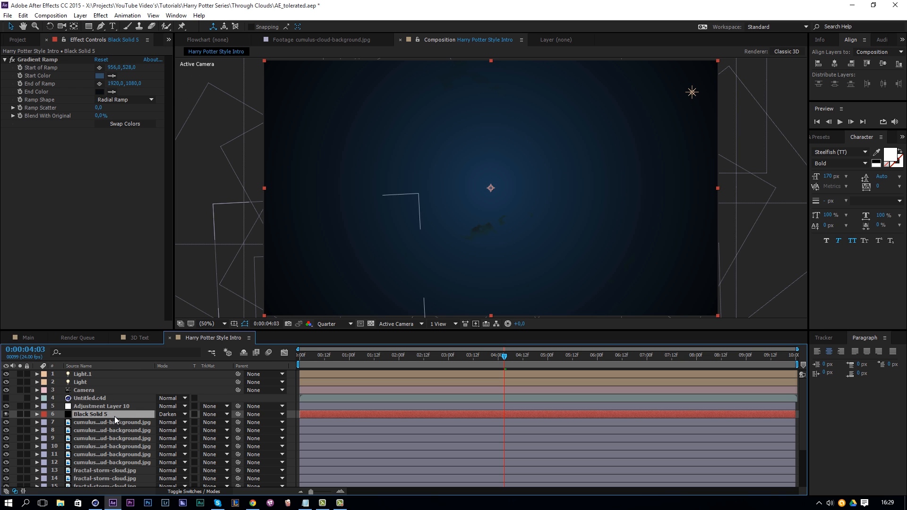
key("t")
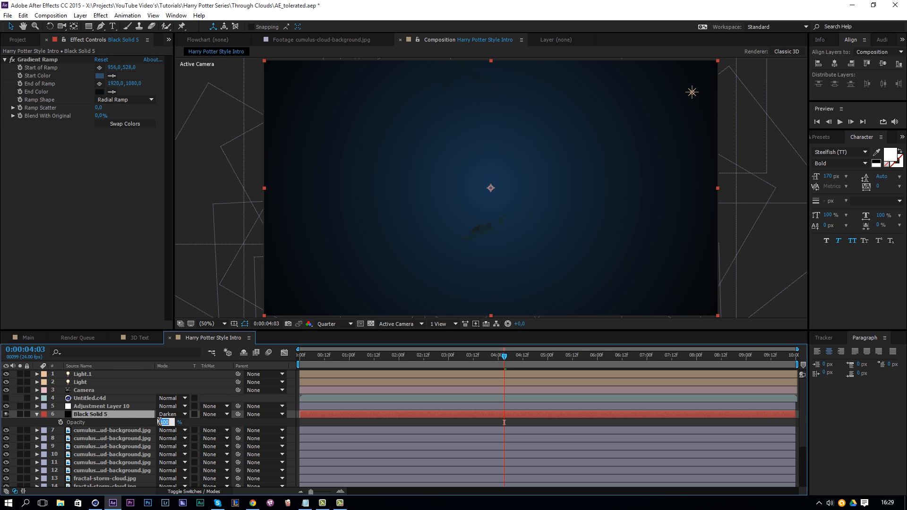
type("20")
key("Return")
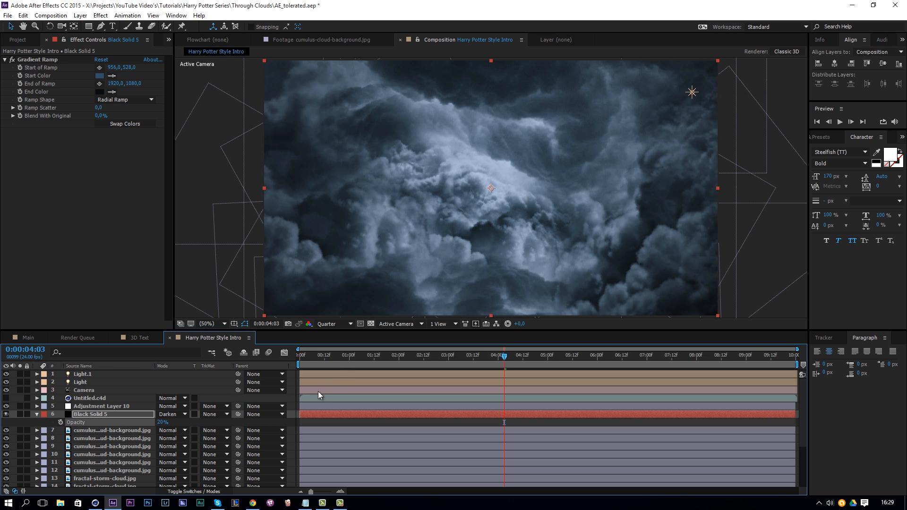
Step: Scrub to 0:00:04:14 and compare the clouds with the gradient solid hidden and shown
left_click_drag(339, 357, 527, 372)
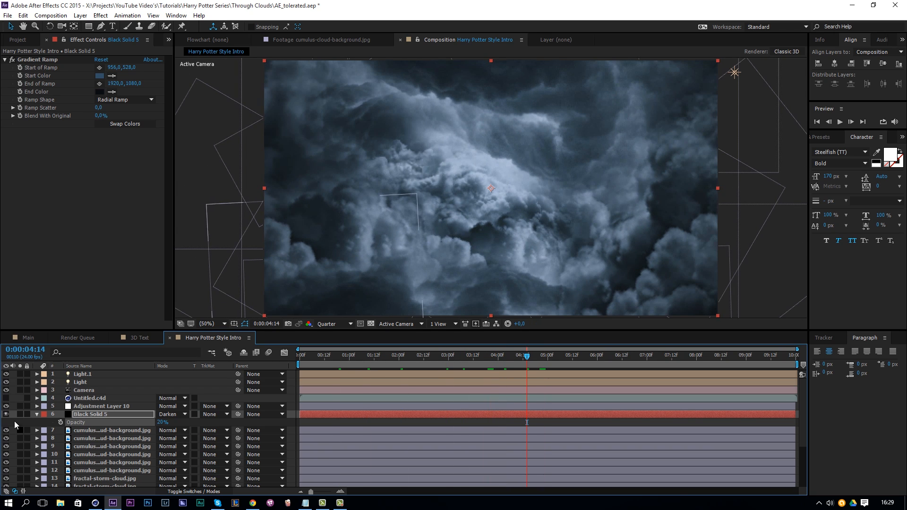
left_click(6, 413)
left_click(7, 413)
Step: Make the TOLERATED title layer Untitled.c4d visible and add a new adjustment layer at the top of the layer stack
left_click(98, 407)
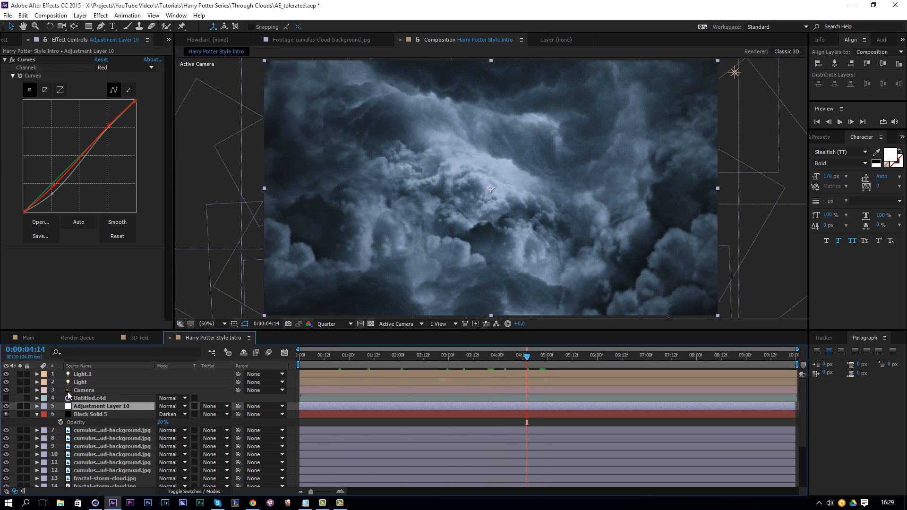
left_click(6, 399)
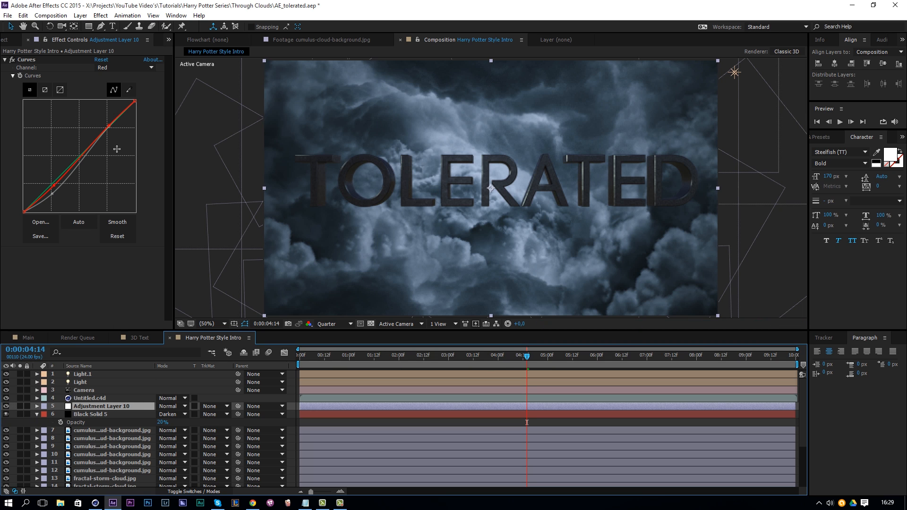
left_click(81, 16)
mouse_move(93, 23)
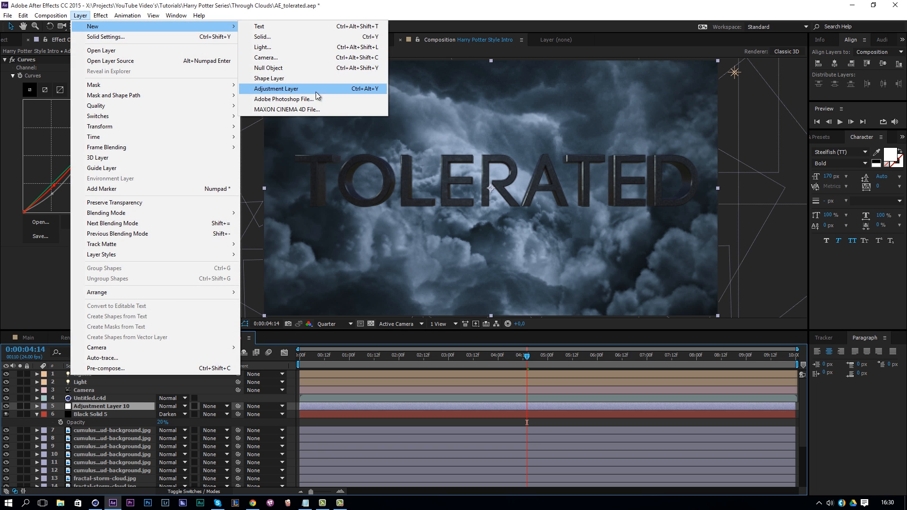
left_click(312, 88)
left_click_drag(97, 385, 82, 372)
Step: Apply Curves to the new adjustment layer and shape a contrast S-curve on RGB with darker shadows and brighter highlights
left_click(96, 16)
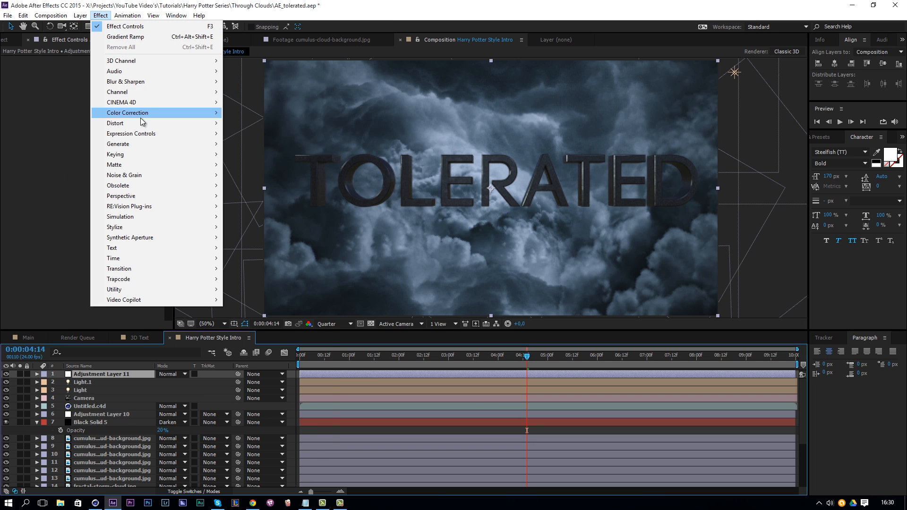
mouse_move(156, 115)
left_click(244, 299)
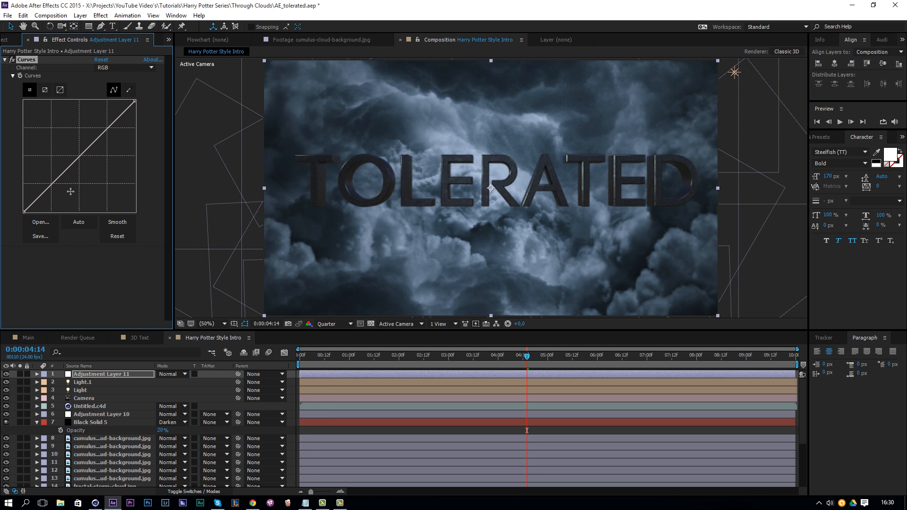
mouse_move(52, 183)
left_mouse_down()
mouse_move(64, 198)
mouse_move(58, 188)
left_mouse_up()
mouse_move(109, 133)
left_mouse_down()
mouse_move(111, 114)
mouse_move(105, 128)
left_mouse_up()
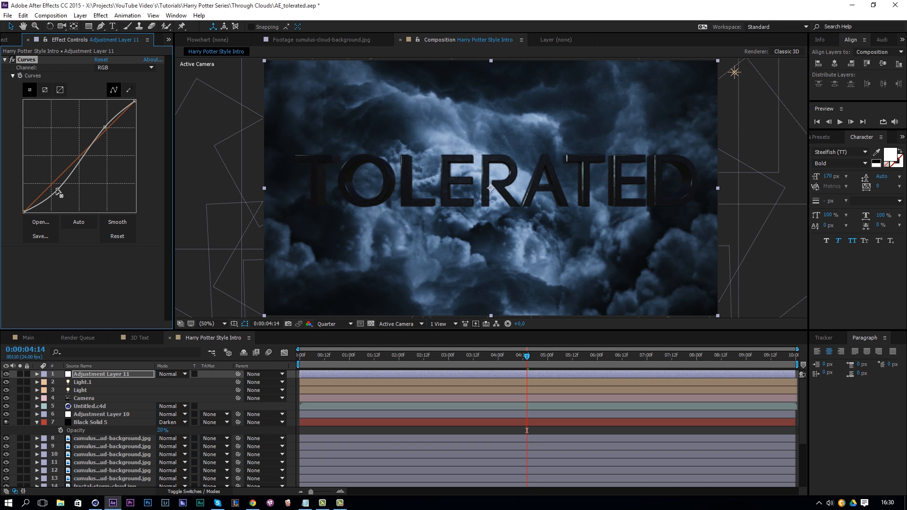
left_click_drag(57, 189, 57, 190)
Step: Reshape the RGB curve of the Untitled.c4d title layer's Curves effect into an S-curve with brighter highlights and the black point back at the corner
left_click(90, 409)
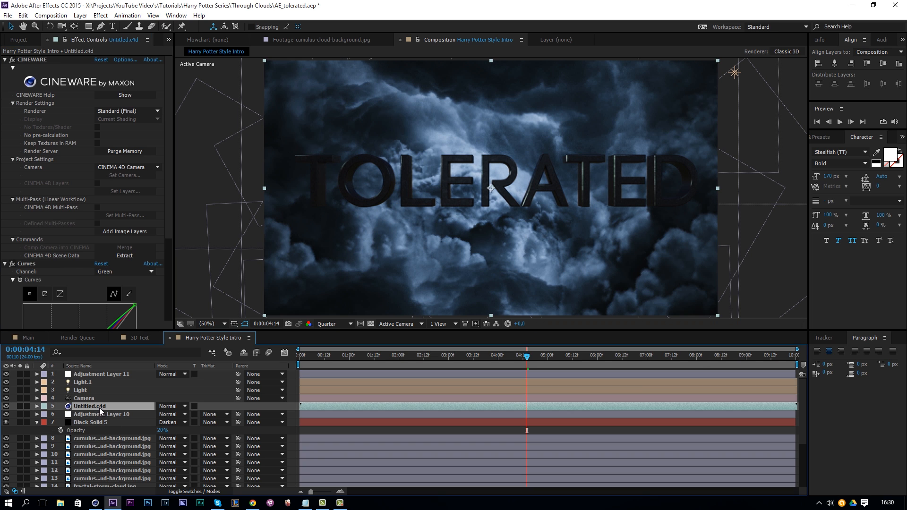
left_click_drag(169, 180, 166, 285)
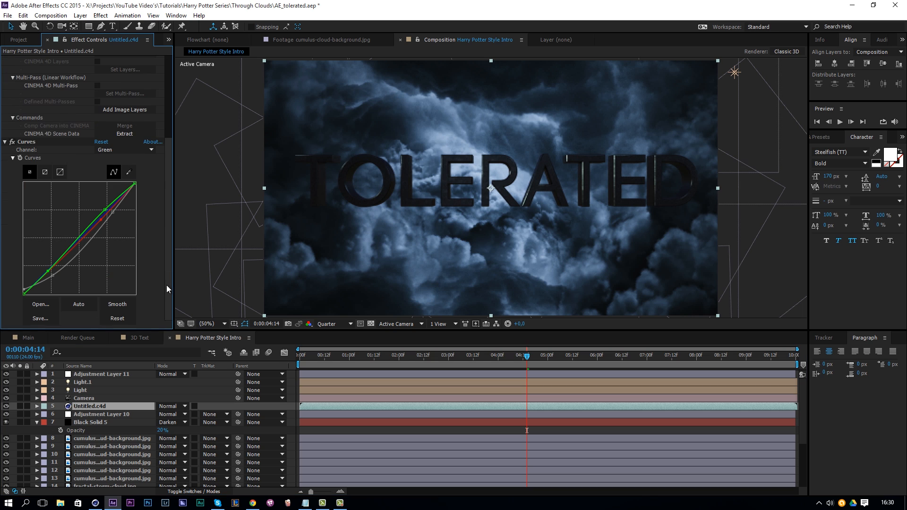
left_click(109, 150)
left_click(109, 158)
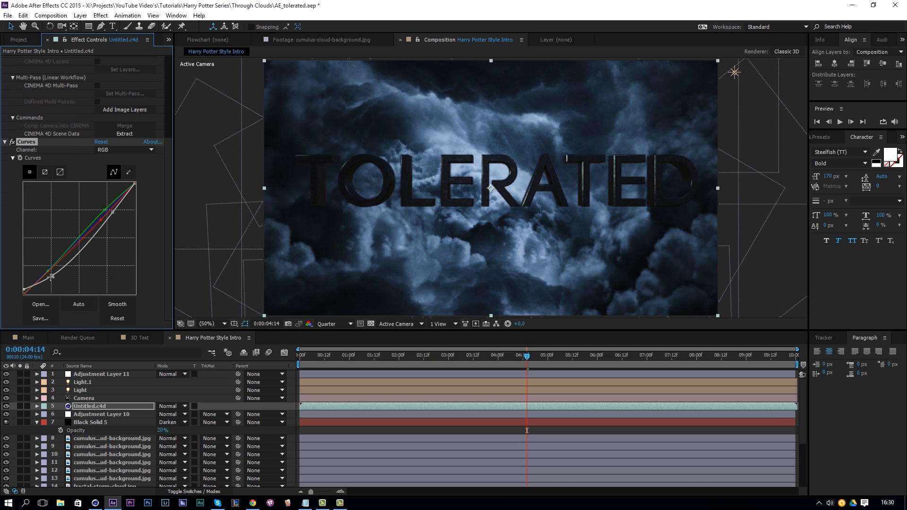
left_click_drag(51, 276, 46, 276)
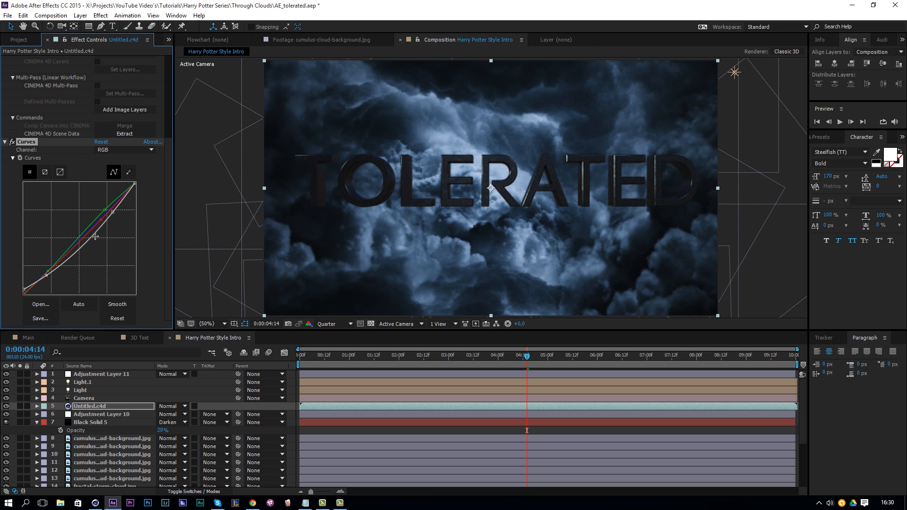
left_click_drag(95, 236, 108, 206)
mouse_move(89, 236)
left_mouse_down()
mouse_move(96, 245)
mouse_move(87, 240)
left_mouse_up()
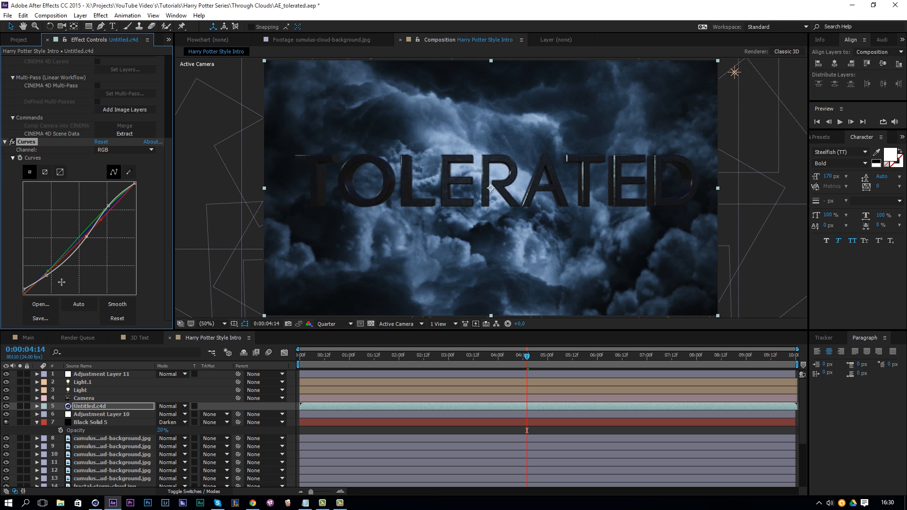
left_click_drag(48, 277, 13, 285)
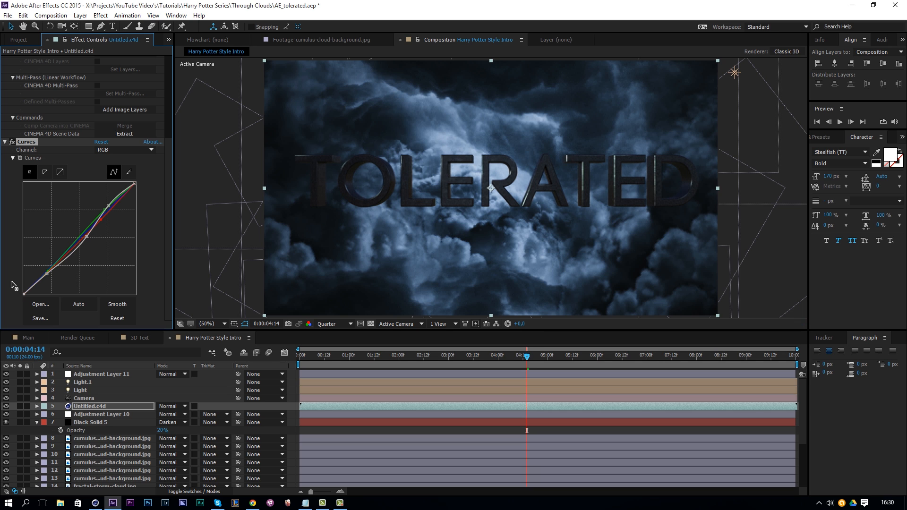
Step: At Full preview resolution, move Untitled.c4d beneath Black Solid 5, and move Black Solid 5 directly under Adjustment Layer 11
left_click(325, 323)
left_click(325, 350)
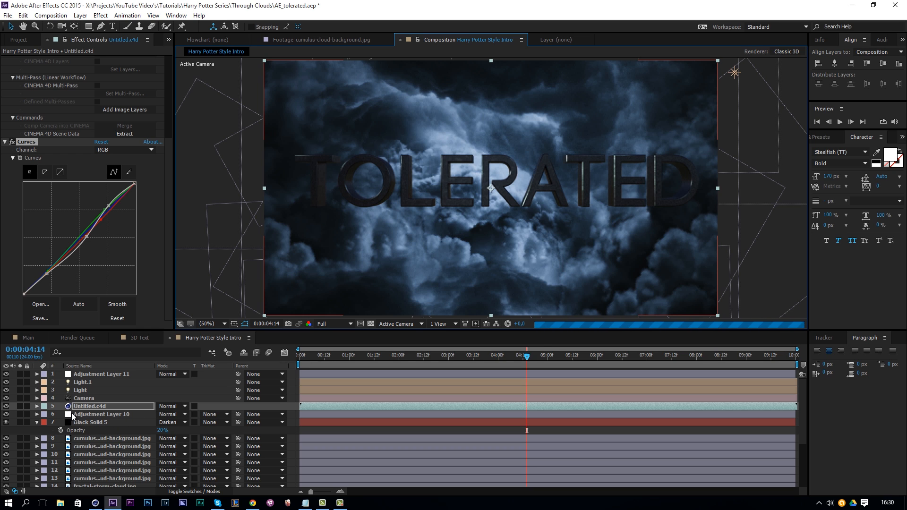
left_click_drag(101, 406, 90, 432)
left_click(89, 413)
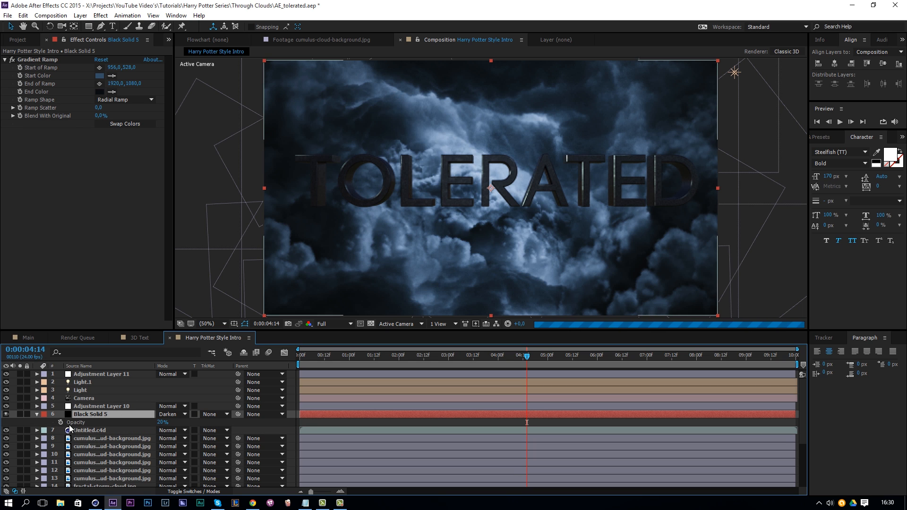
left_click_drag(81, 377, 93, 377)
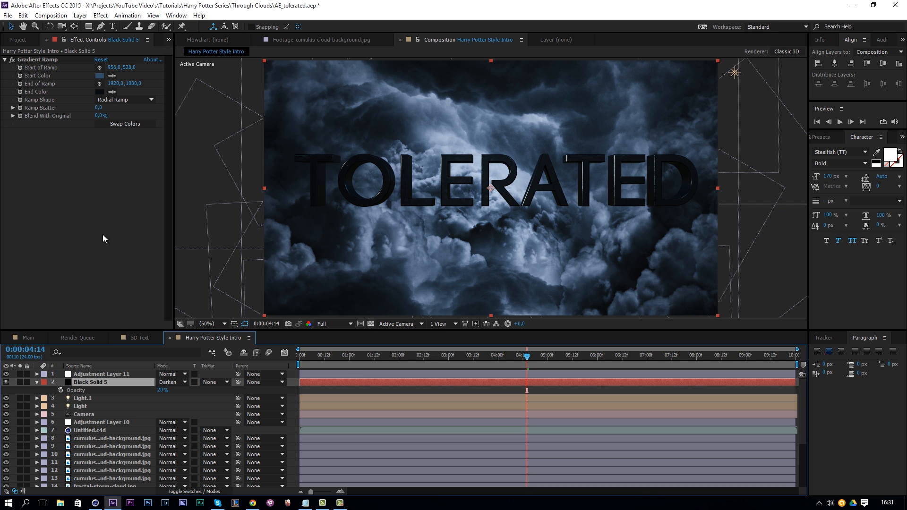
Step: Reset the Curves effect on the Untitled.c4d title layer and raise its RGB curve in the midtones and shadows
left_click(85, 428)
scroll(156, 274, "down", 5)
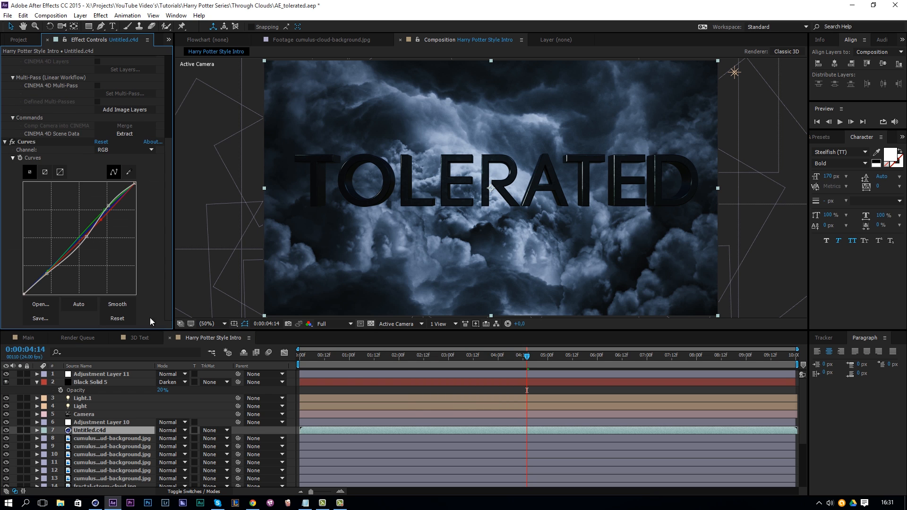
left_click(102, 143)
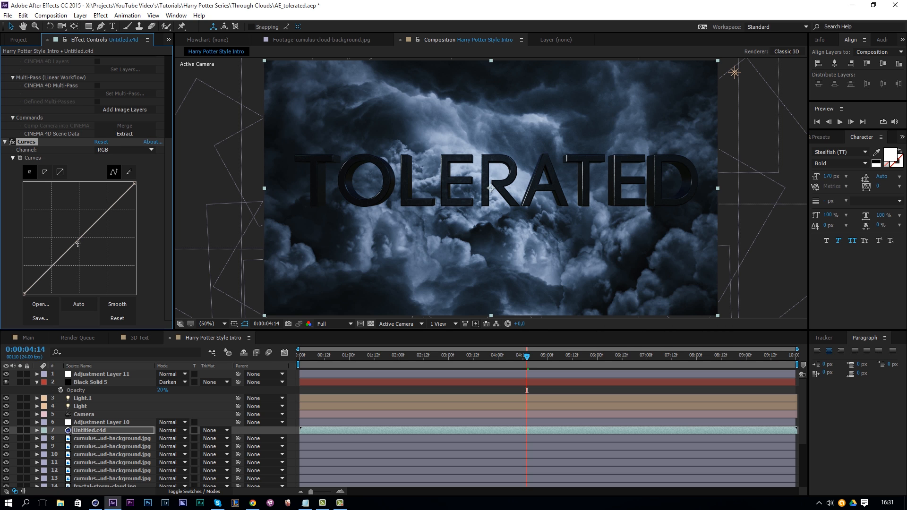
left_click_drag(81, 239, 75, 233)
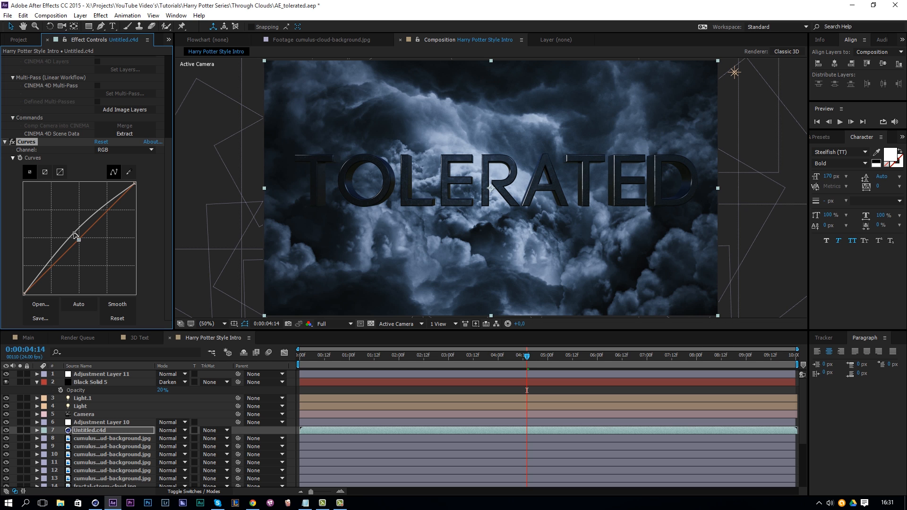
left_click_drag(41, 274, 38, 272)
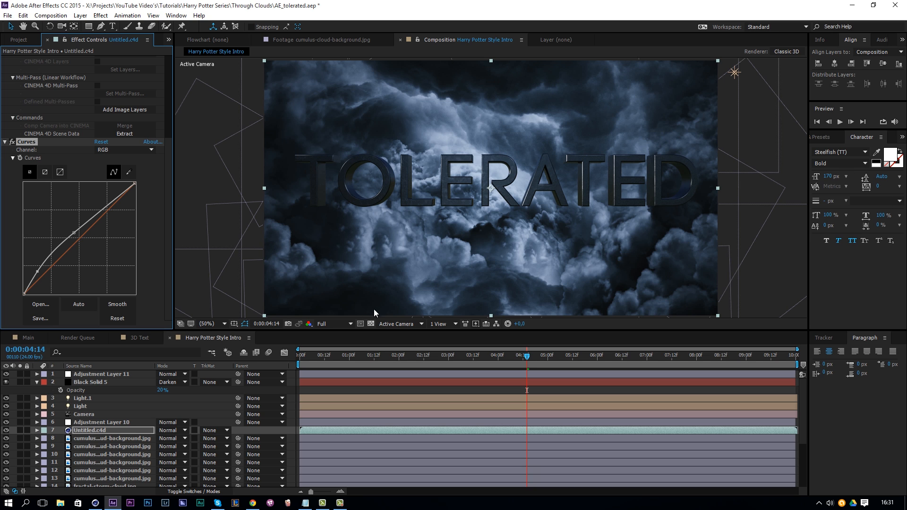
Step: Look up the RSMB effect by searching for rsmb, scrub through the composition's camera move, and clear the search
left_click(821, 137)
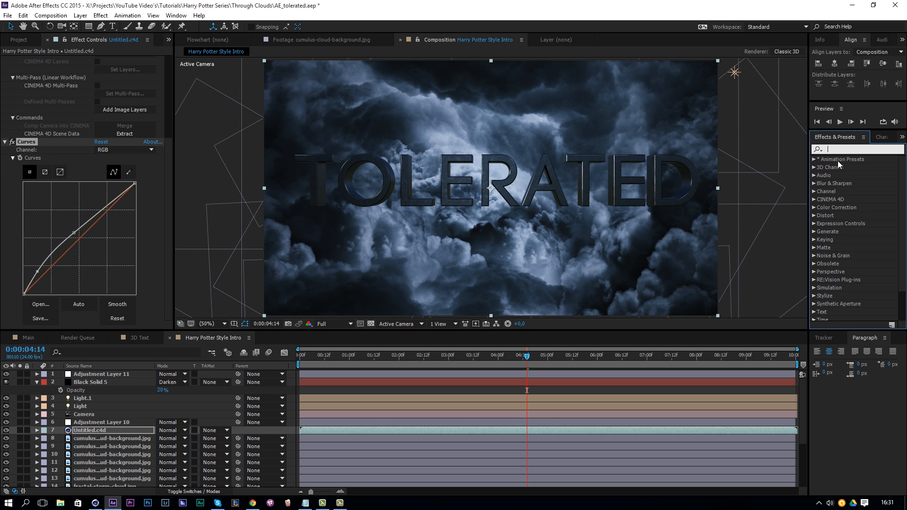
type("rsmb")
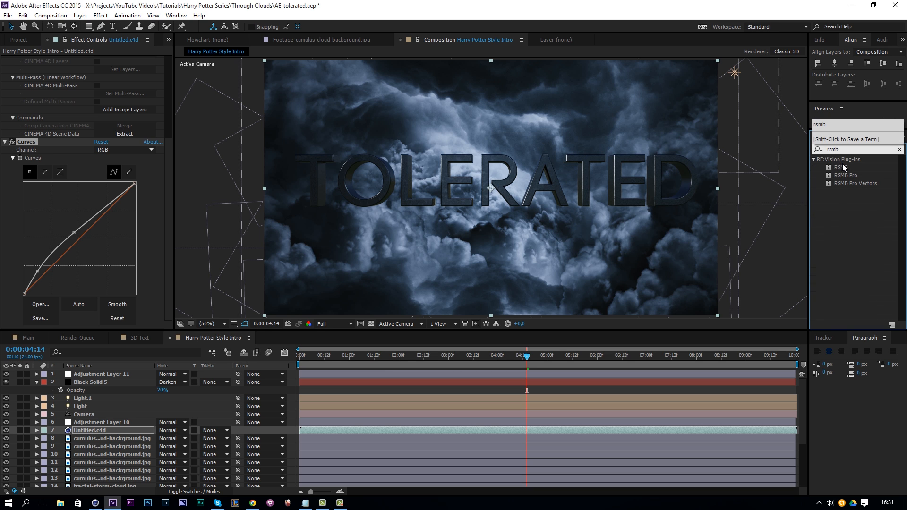
left_click(841, 168)
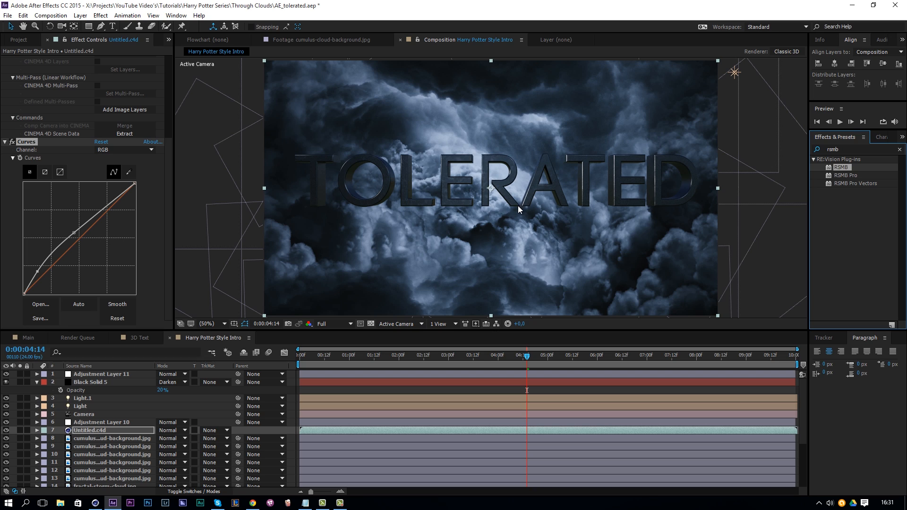
left_click(482, 361)
key("space")
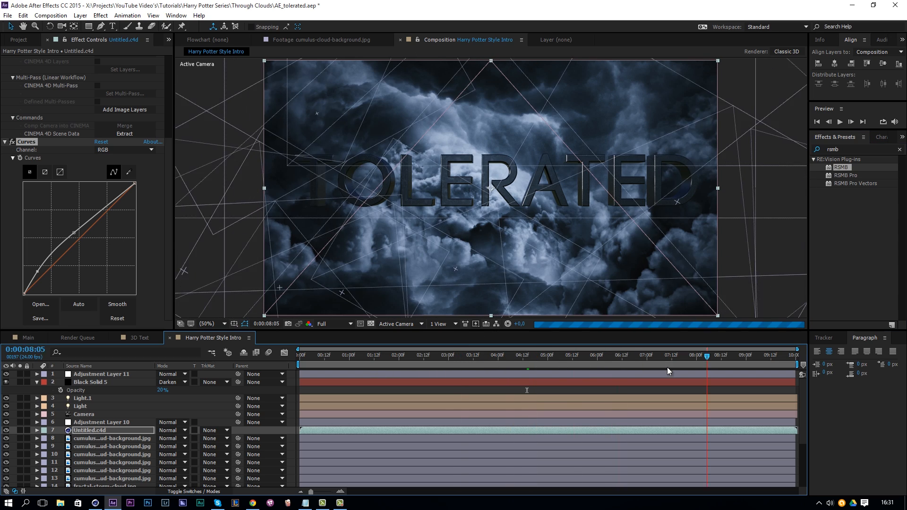
left_click_drag(374, 376, 517, 379)
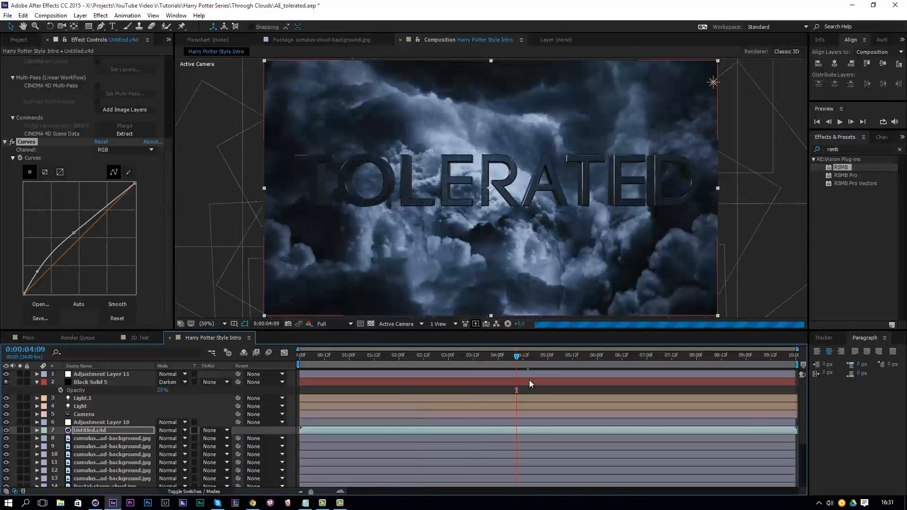
left_click(900, 150)
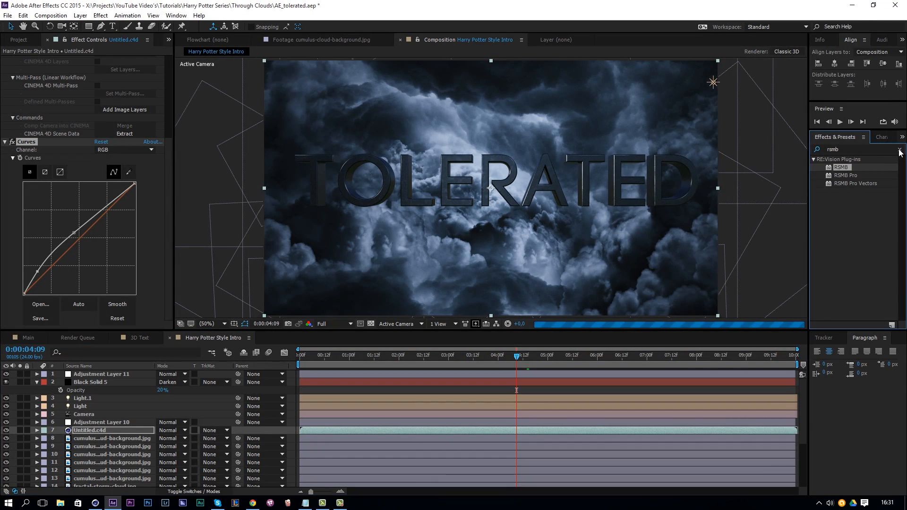
Step: With Adjustment Layer 11 selected, set the preview resolution to Quarter and move the playhead to 0:00:07:08
left_click(403, 357)
left_click(108, 374)
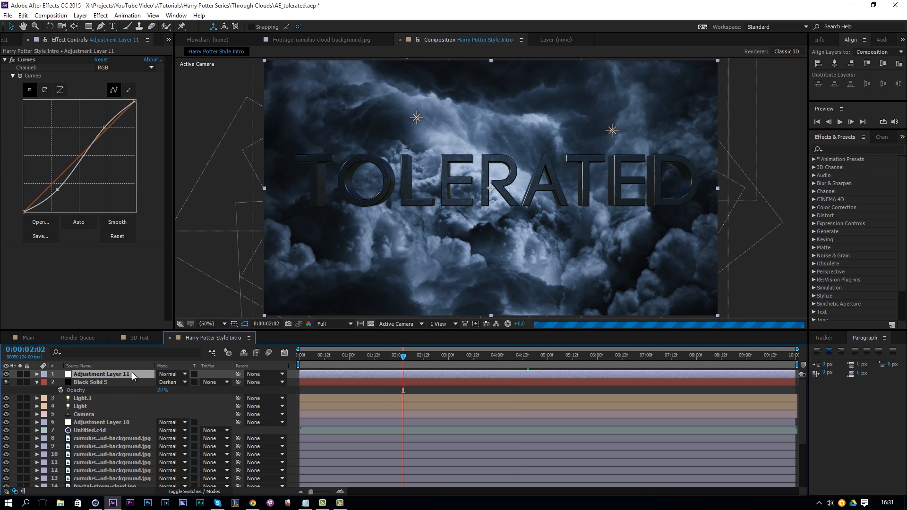
left_click(120, 69)
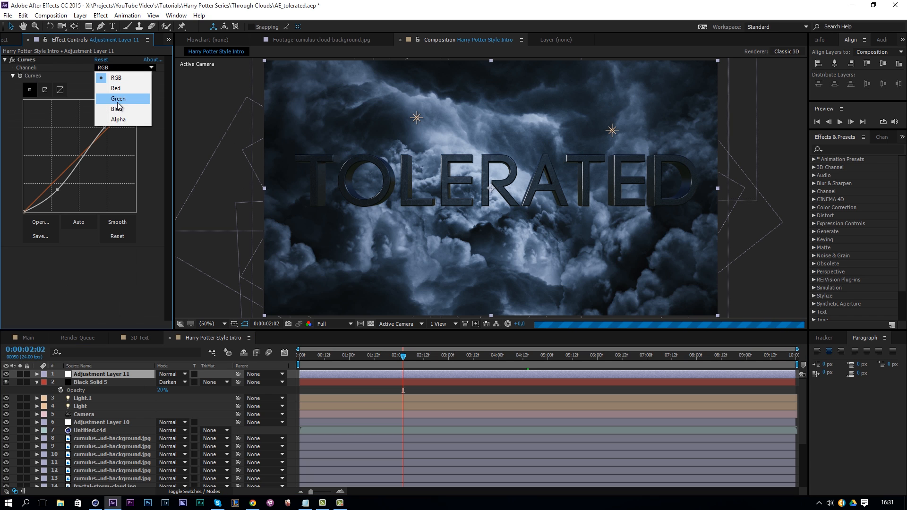
left_click(81, 380)
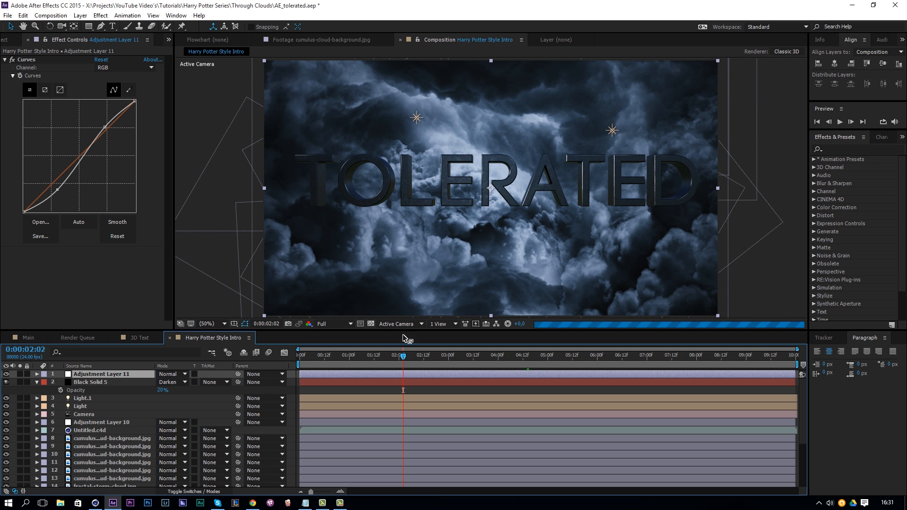
left_click(329, 328)
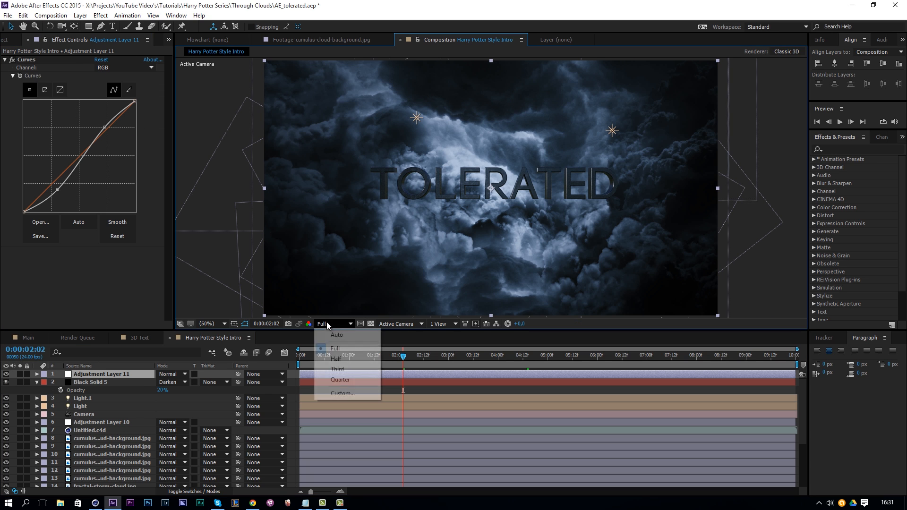
left_click(333, 382)
left_click(663, 362)
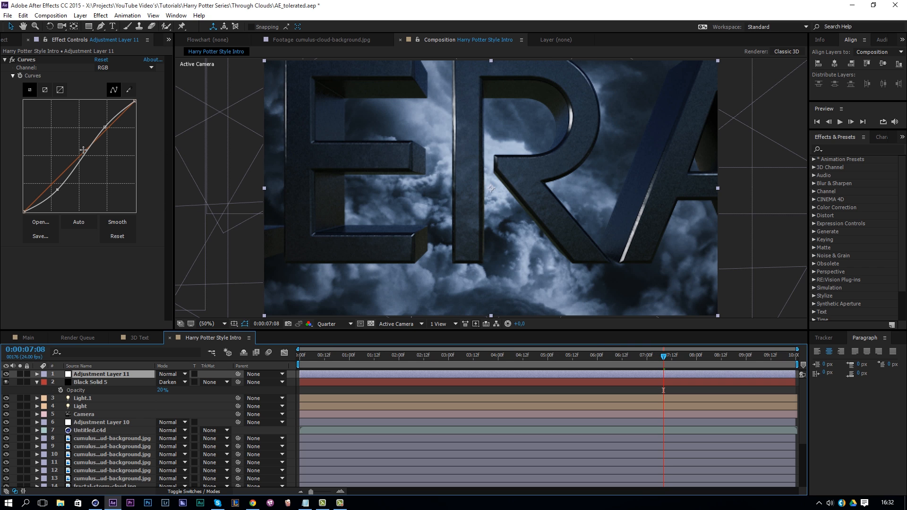
Step: In the Curves effect of Adjustment Layer 11, lift the red channel's highlights and midtones slightly and pull its shadows down
left_click(141, 68)
left_click(127, 84)
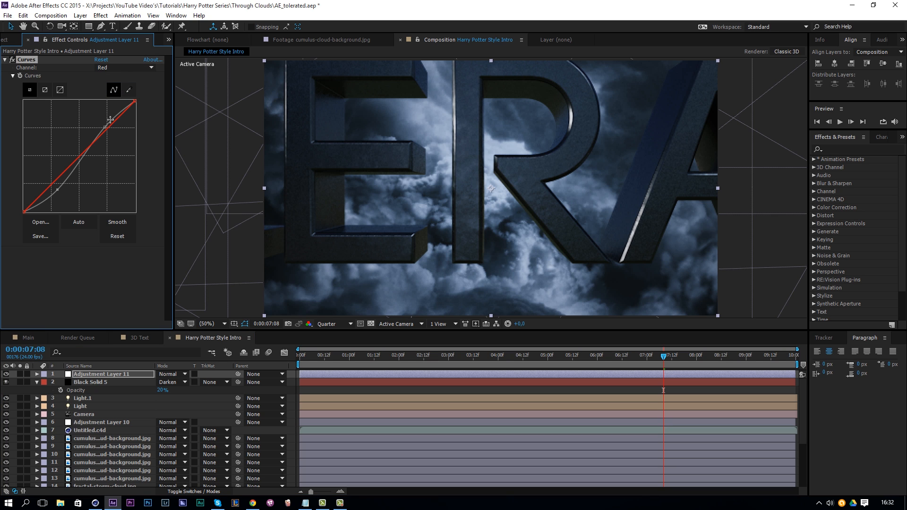
left_click(125, 69)
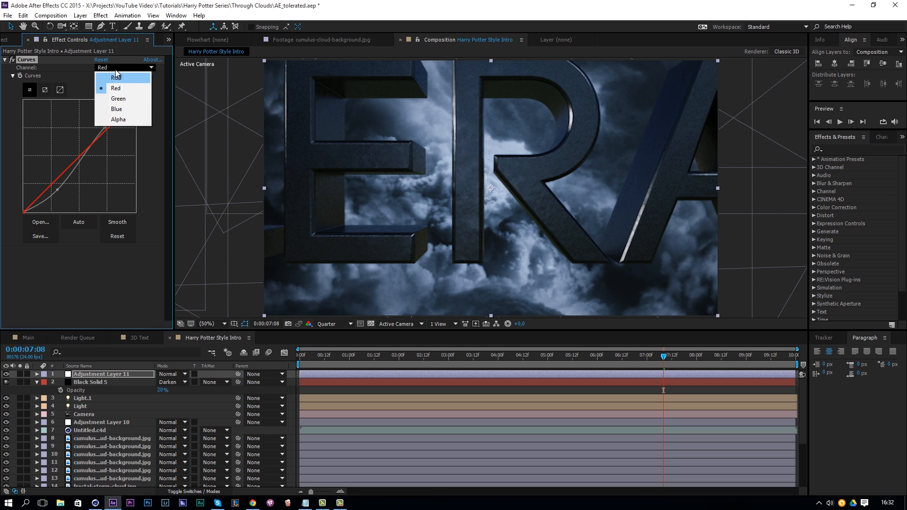
left_click(116, 91)
left_click_drag(106, 130, 104, 129)
left_click(80, 154)
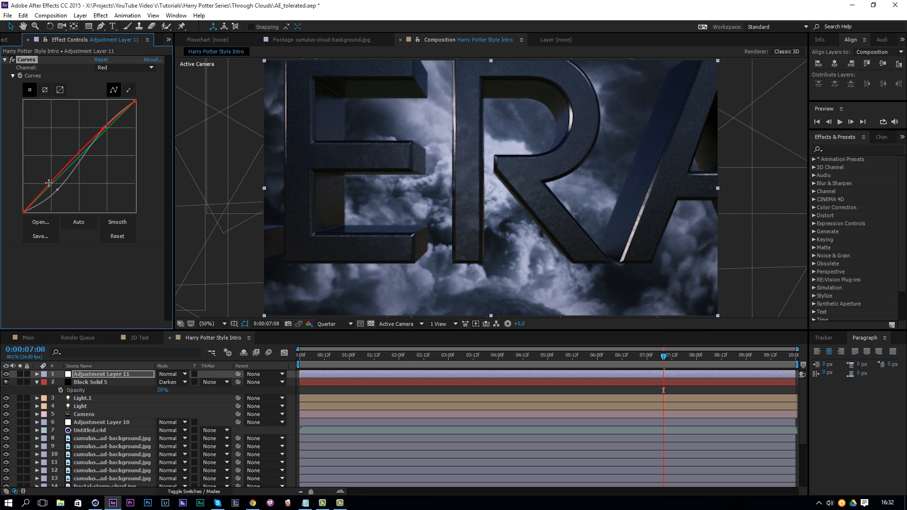
left_click_drag(49, 182, 51, 190)
Step: Lower the blue channel's curve slightly in the shadows on Adjustment Layer 11 and check the grade at 0:00:03:19
left_click(131, 68)
left_click(113, 109)
left_click_drag(55, 182, 59, 181)
left_click(488, 357)
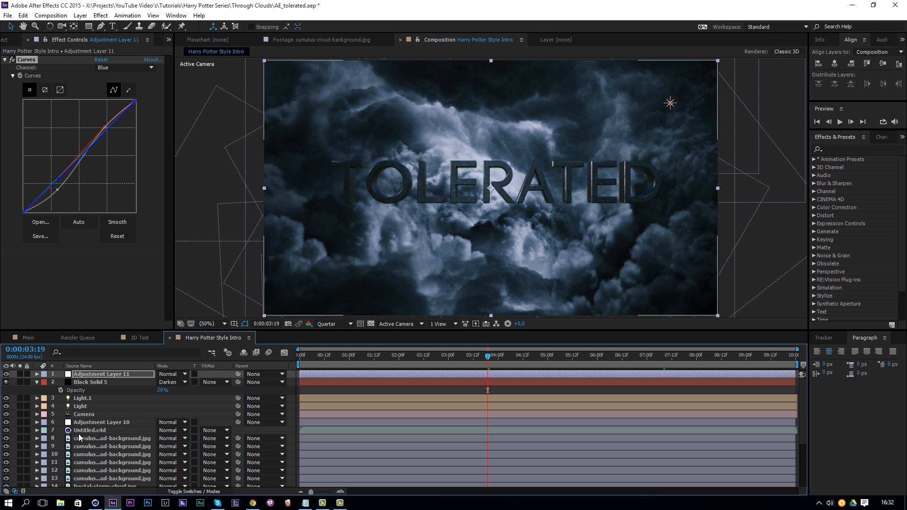
Step: Add a new adjustment layer directly above the topmost cumulus cloud layer, beneath the Untitled.c4d title layer
left_click(91, 439)
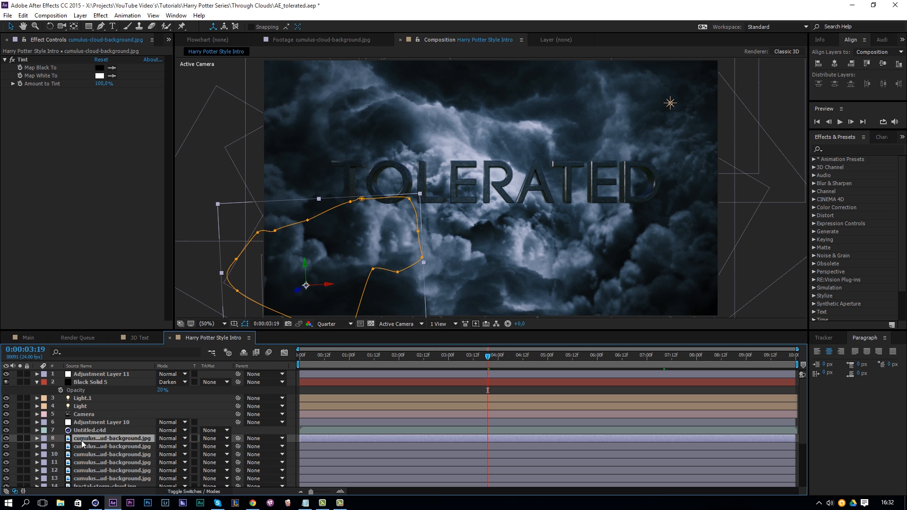
left_click(80, 16)
mouse_move(92, 26)
left_click(264, 81)
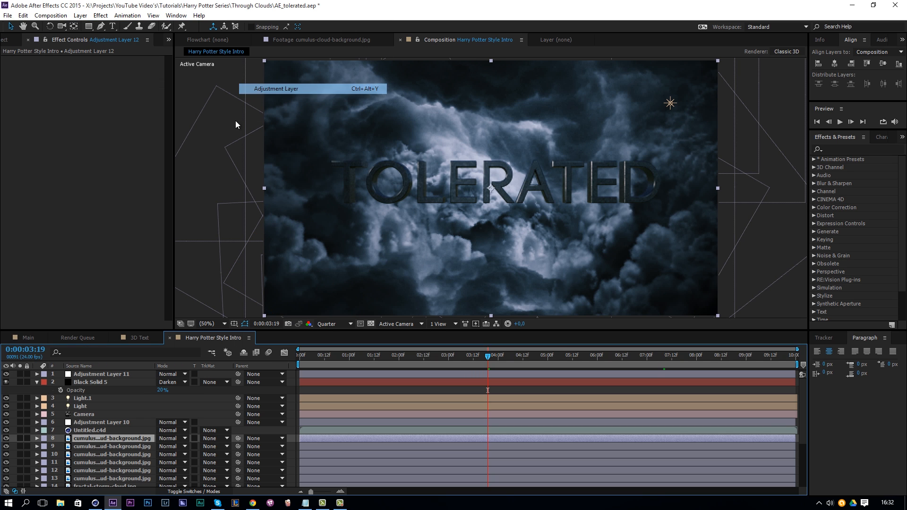
scroll(94, 444, "down", 5)
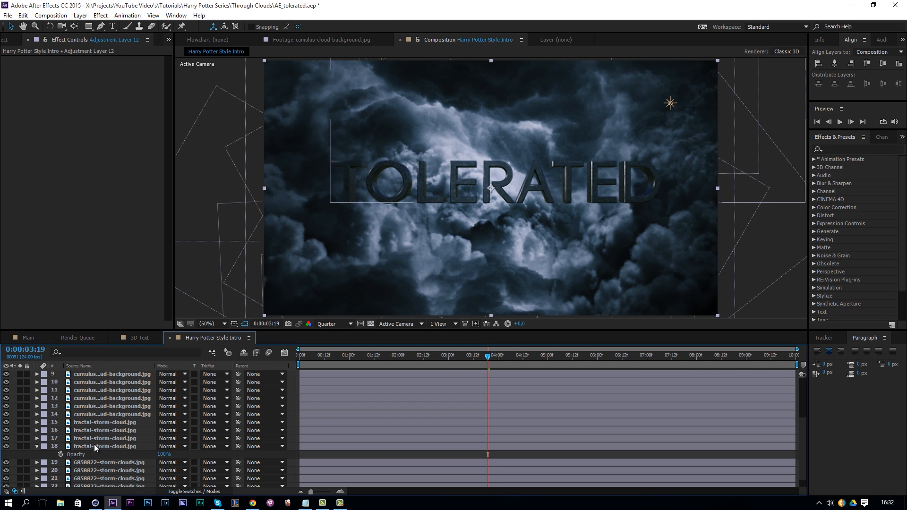
scroll(99, 437, "up", 2)
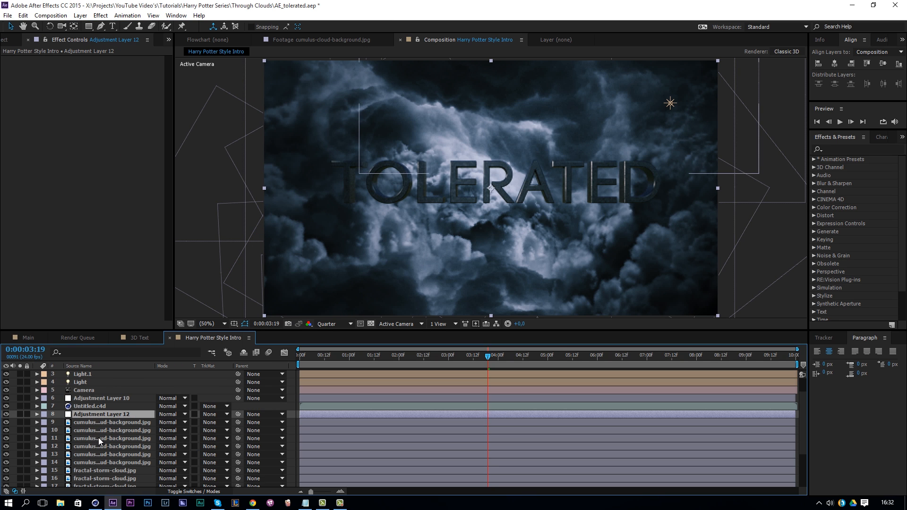
Step: Draw an elliptical mask on the new adjustment layer around the bright cloud area behind the title with the Ellipse tool
left_click(89, 27)
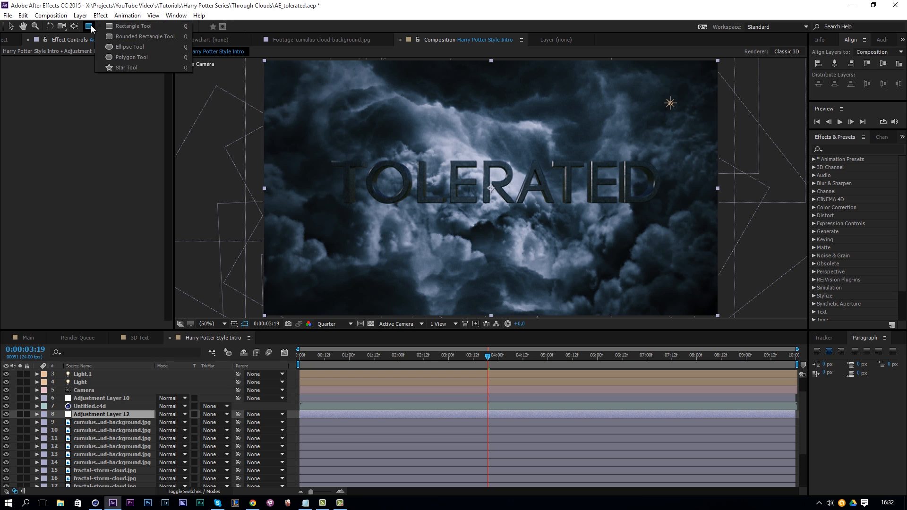
left_click(120, 46)
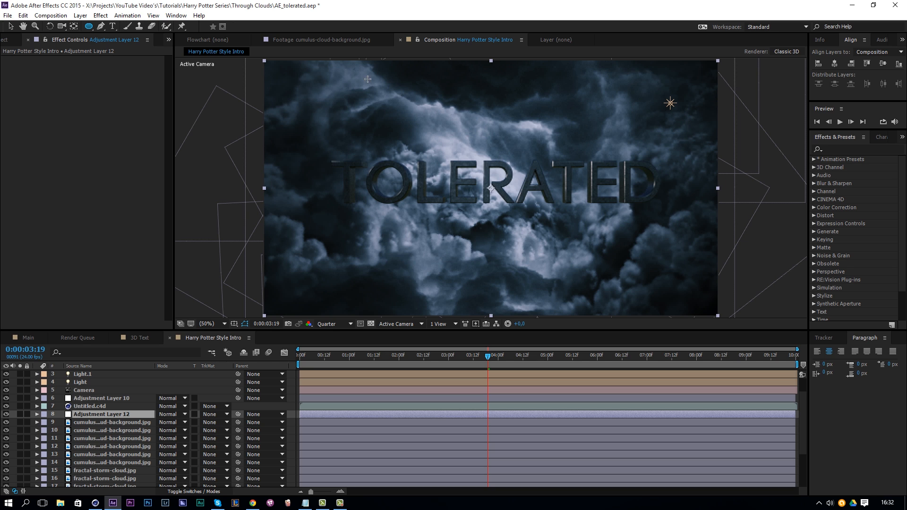
mouse_move(366, 78)
left_mouse_down()
mouse_move(581, 198)
mouse_move(608, 233)
left_mouse_up()
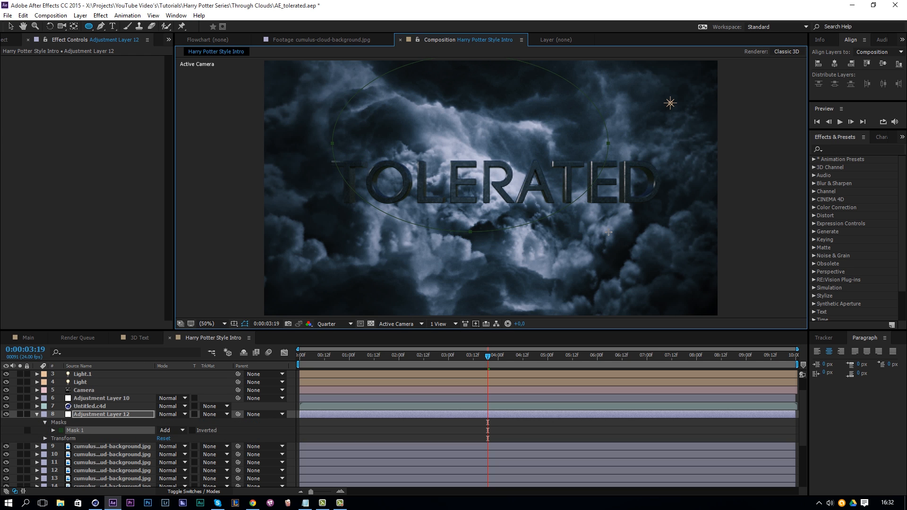
Step: Nudge the elliptical mask on Adjustment Layer 12 slightly sideways and set its feather to 296 pixels
left_click_drag(608, 232, 611, 232)
key("f")
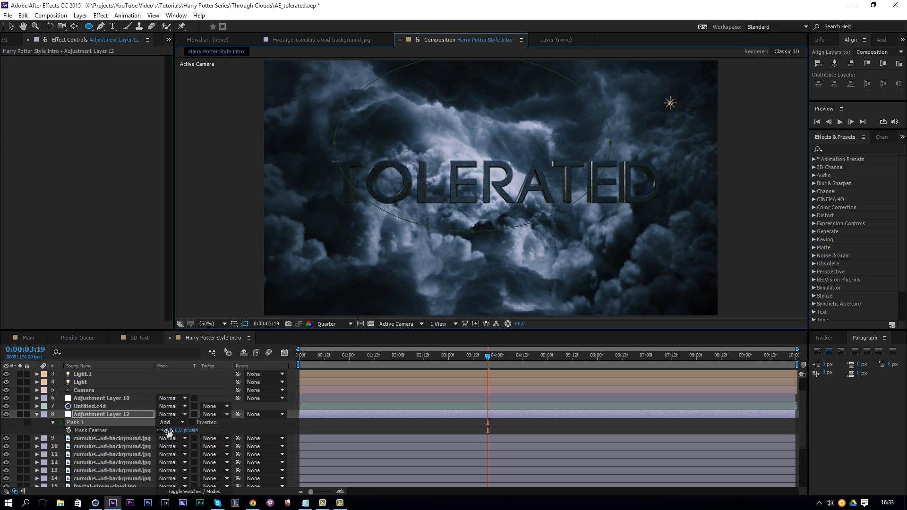
left_click_drag(168, 431, 291, 434)
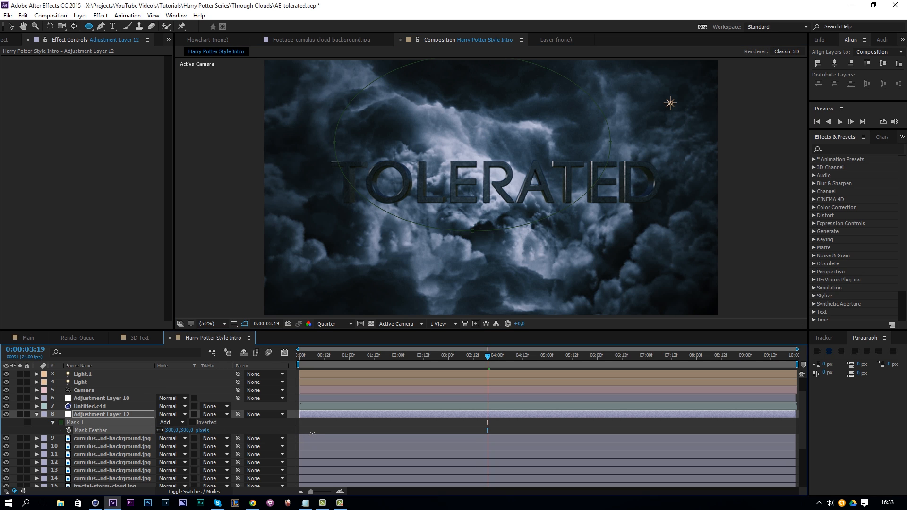
Step: Apply the Stylize Glow effect to Adjustment Layer 12 and set its Glow Intensity to 0,5
left_click(101, 17)
mouse_move(138, 228)
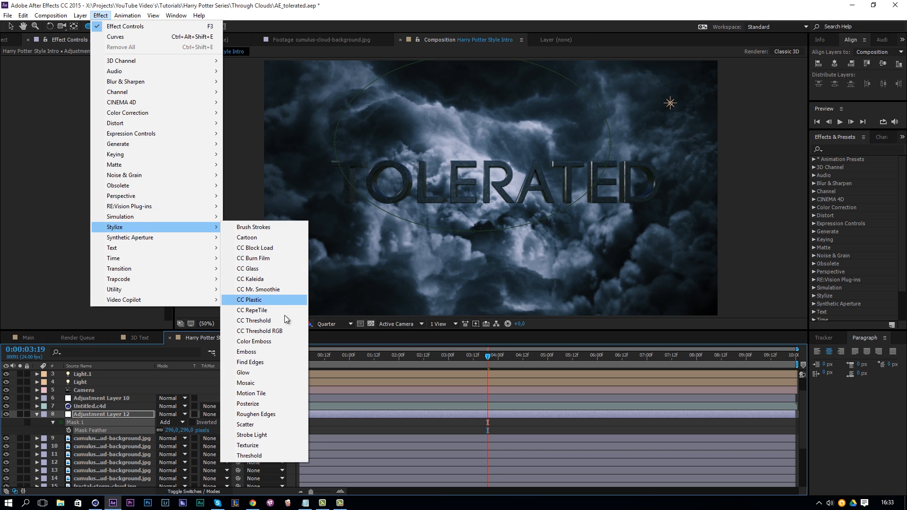
left_click(255, 375)
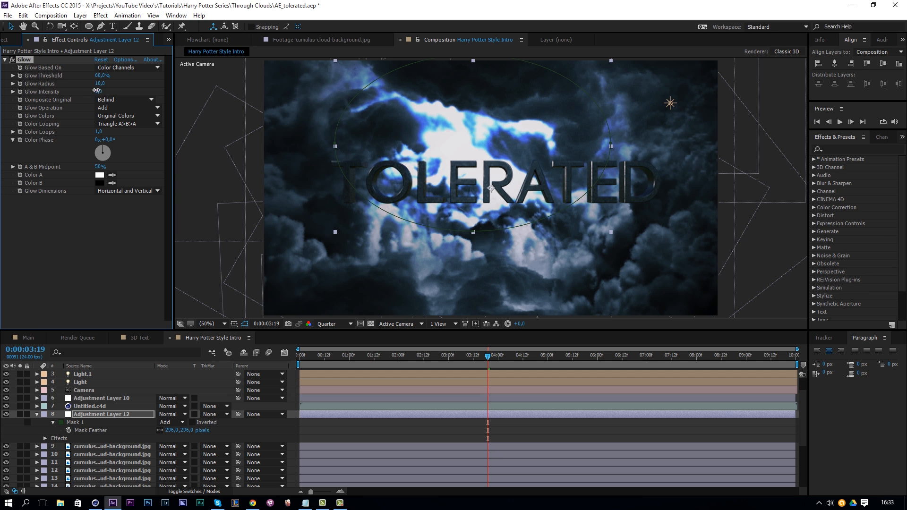
type("0,5")
key("Return")
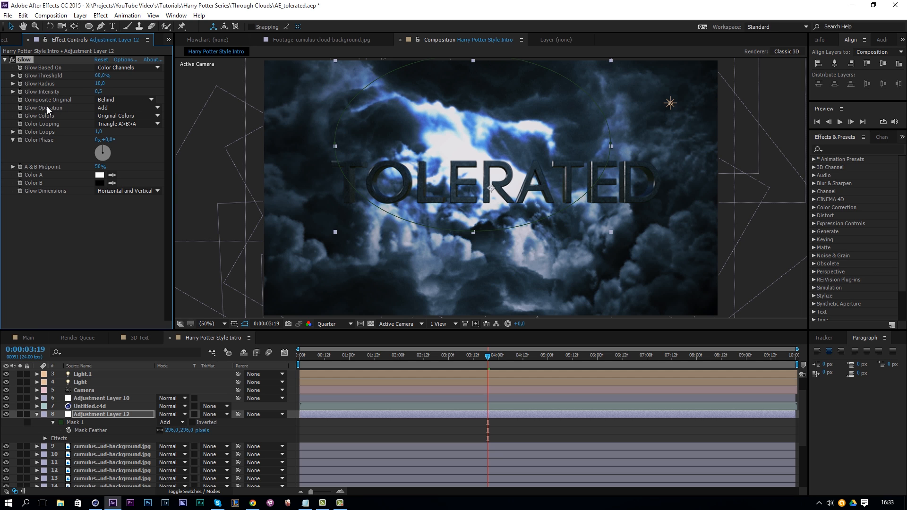
Step: Duplicate the Glow effect, set the copy's Glow Radius to 763, and reduce the original Glow's intensity to 0,2
key("ctrl+d")
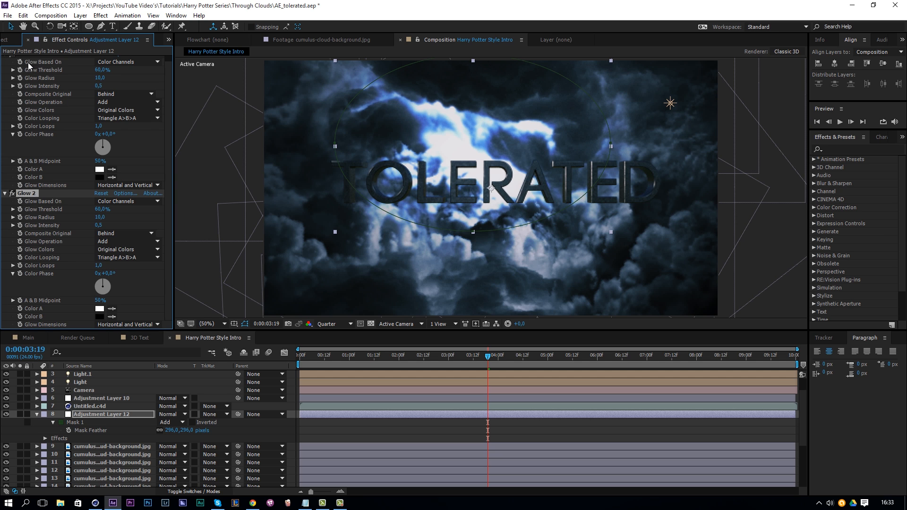
left_click_drag(99, 217, 479, 243)
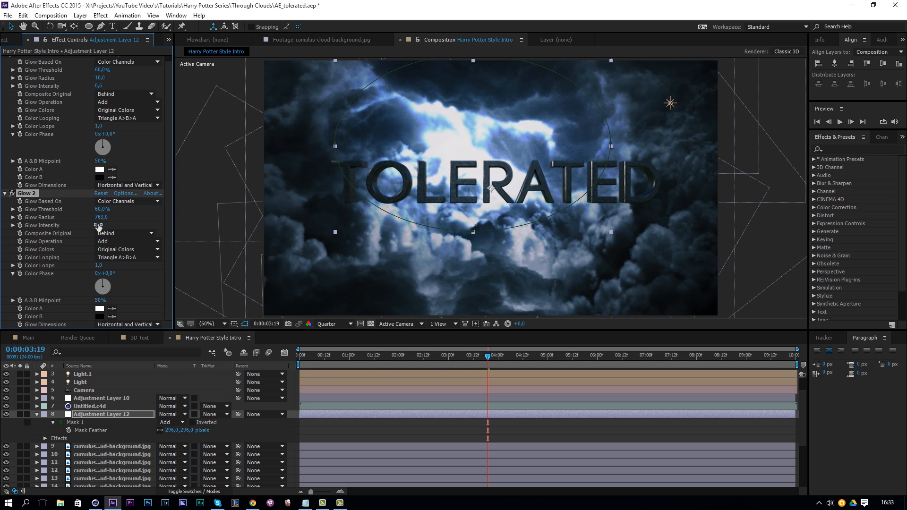
left_click(99, 86)
type("0,2")
key("Return")
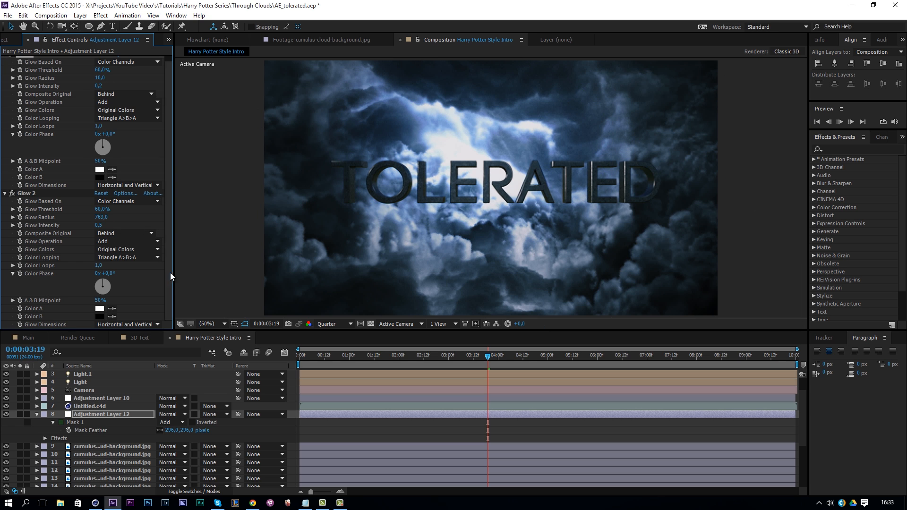
Step: Enable Glow Intensity keyframing for both glows at 0:00:01:01 and reveal the layer's keyframes in the timeline
left_click(488, 355)
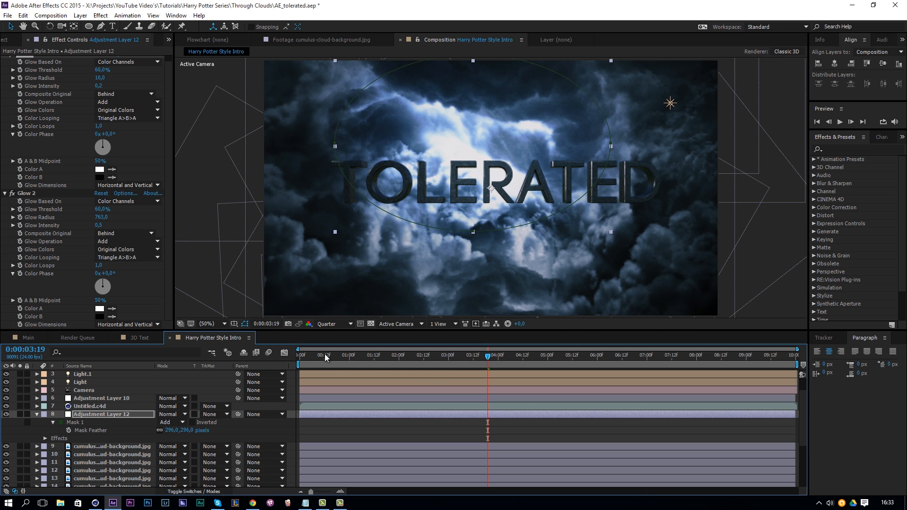
left_click(352, 358)
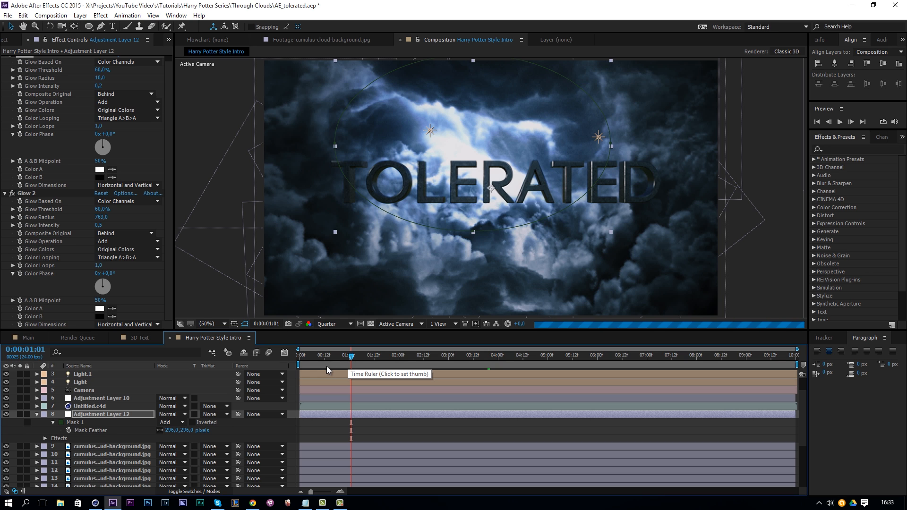
left_click(20, 87)
left_click(20, 226)
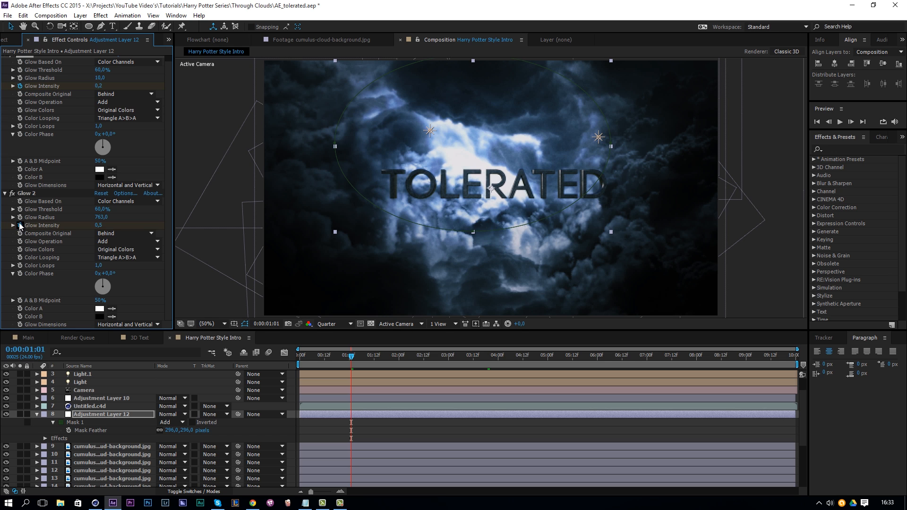
key("u")
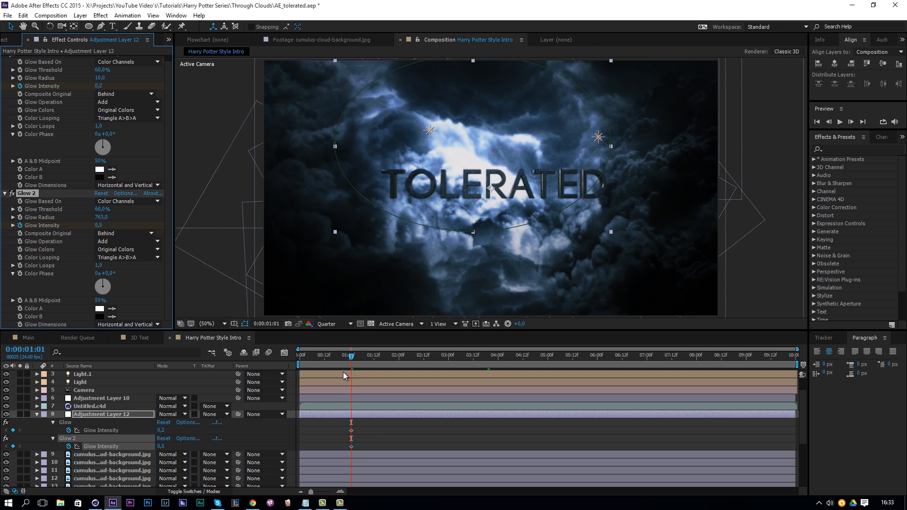
Step: Key the Glow Intensity of both glows to 0 two frames earlier, at 0:00:00:23
key("Page_Up")
key("Page_Up")
left_click(161, 430)
type("0")
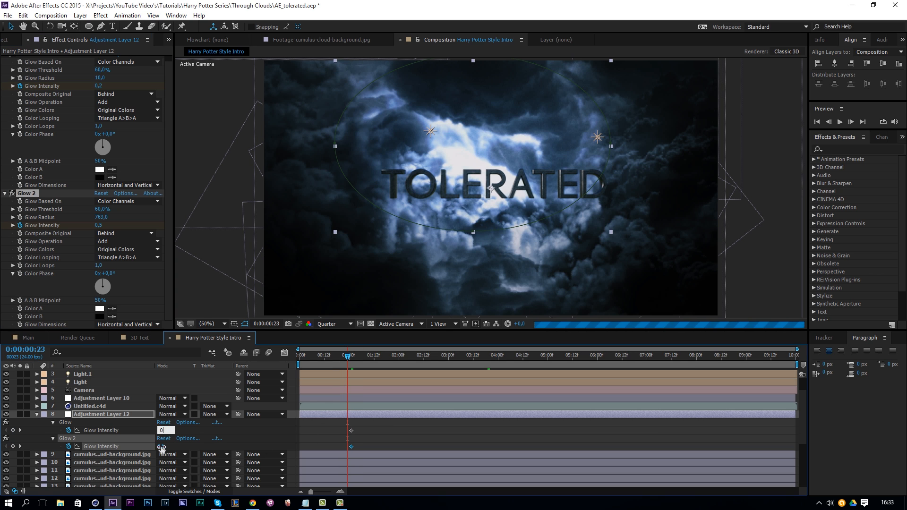
key("Return")
left_click(163, 446)
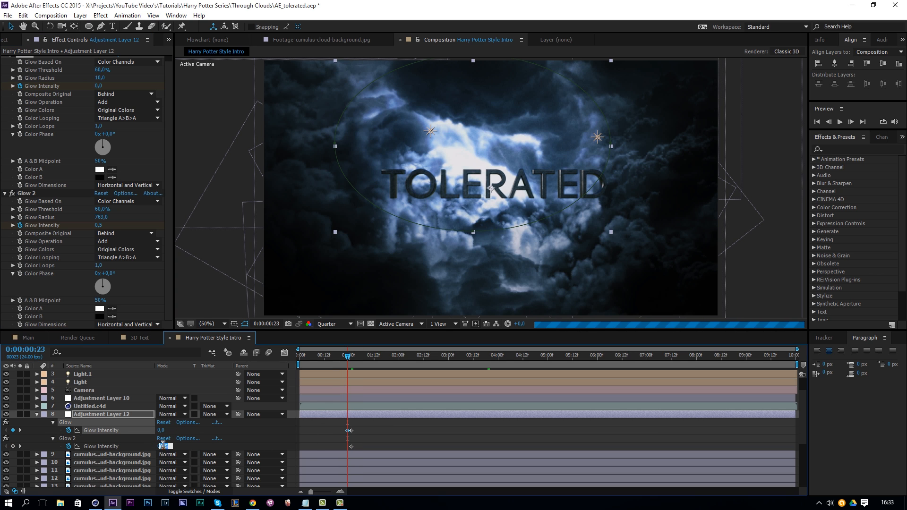
type("0")
key("Return")
left_click(317, 439)
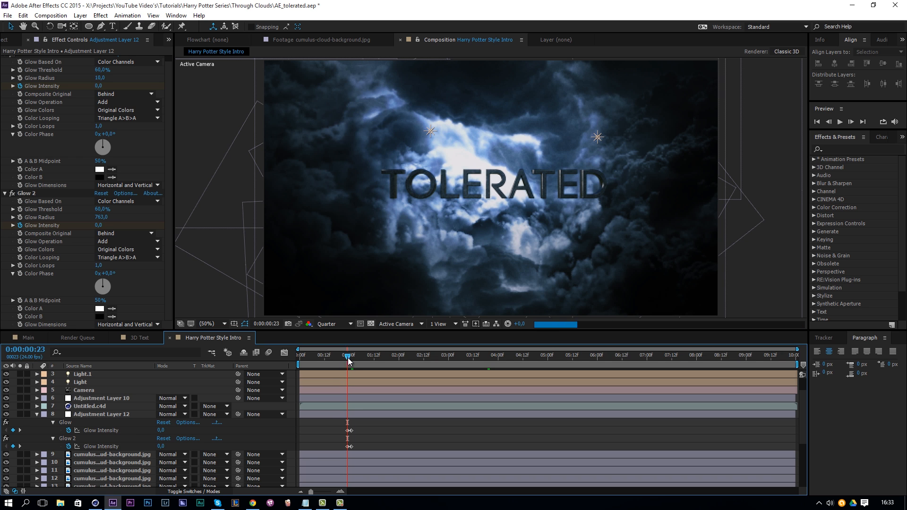
Step: Set the first Glow's intensity keyframe at 0:00:01:01 to 0,3
left_click_drag(348, 358, 349, 360)
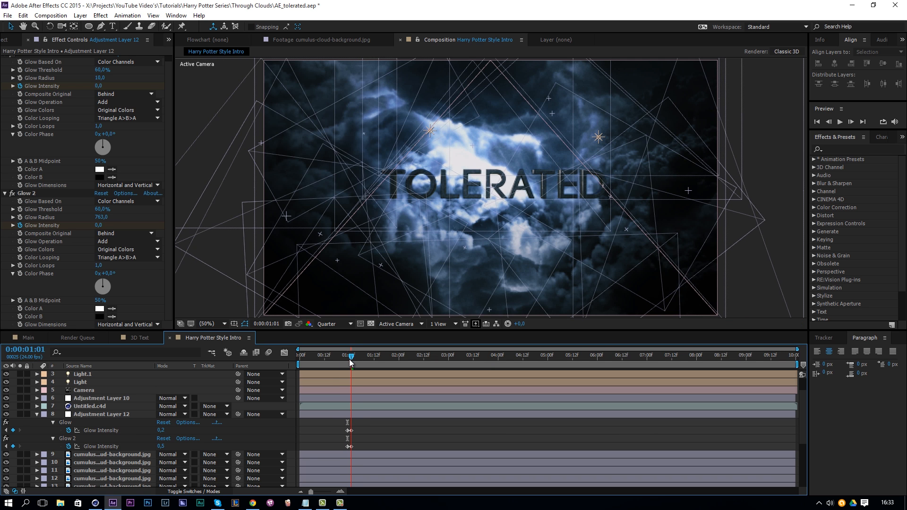
left_click_drag(361, 427, 346, 452)
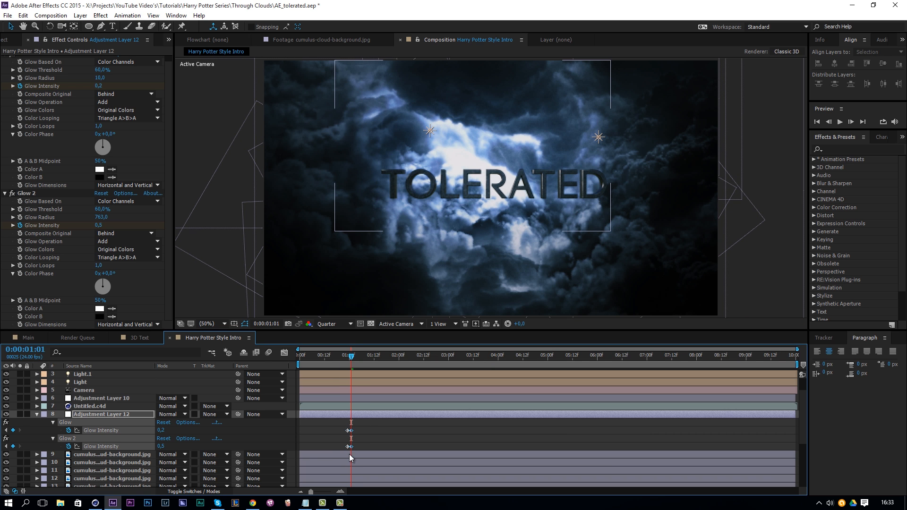
left_click(286, 433)
left_click(161, 431)
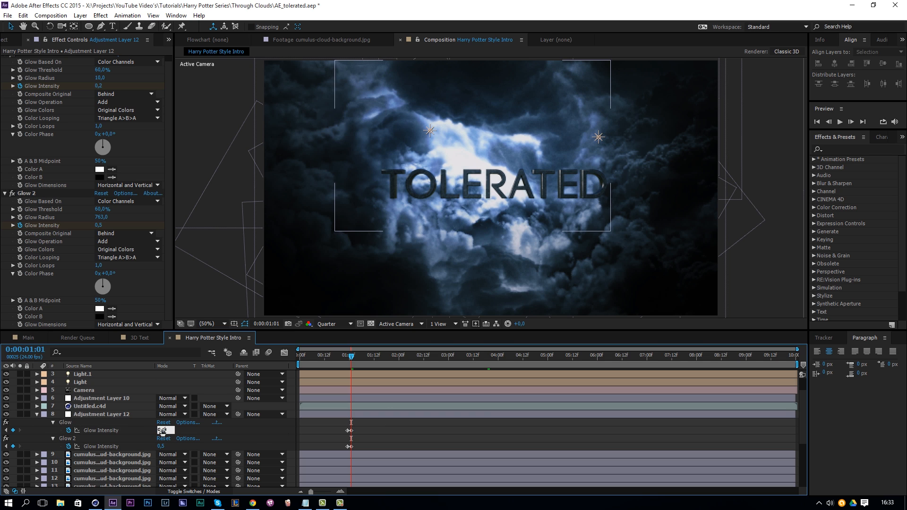
type("0,3")
key("Return")
Step: Build a flicker by keying the first Glow's intensity to 0,1 at 0:00:01:02 and 0,4 at 0:00:01:03
key("Page_Down")
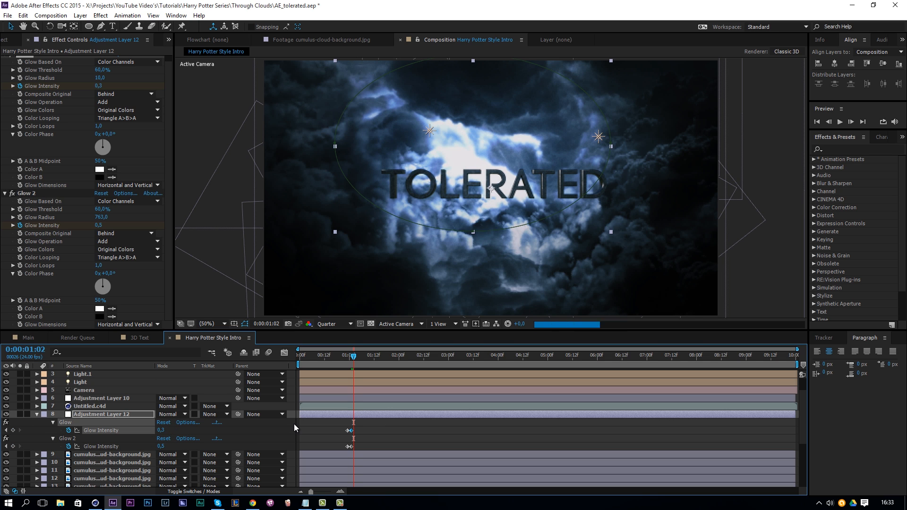
left_click(161, 431)
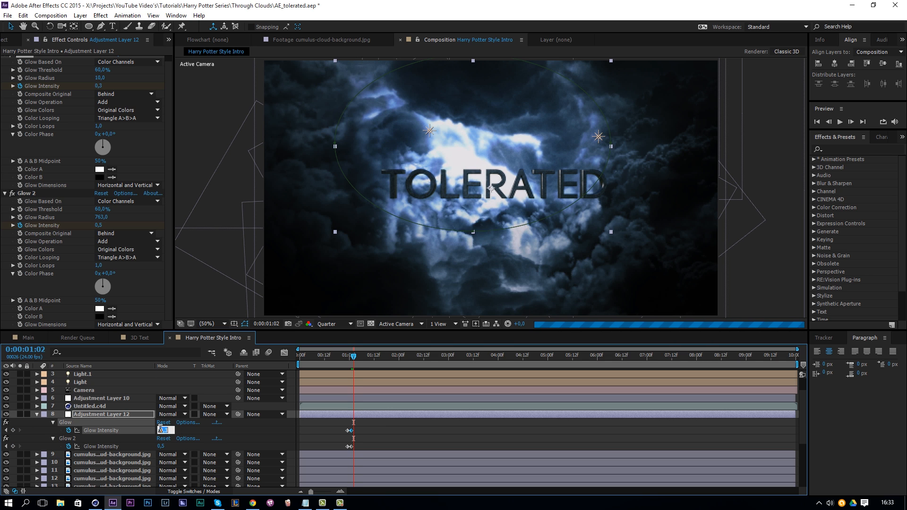
type("0,1")
key("Return")
key("Page_Down")
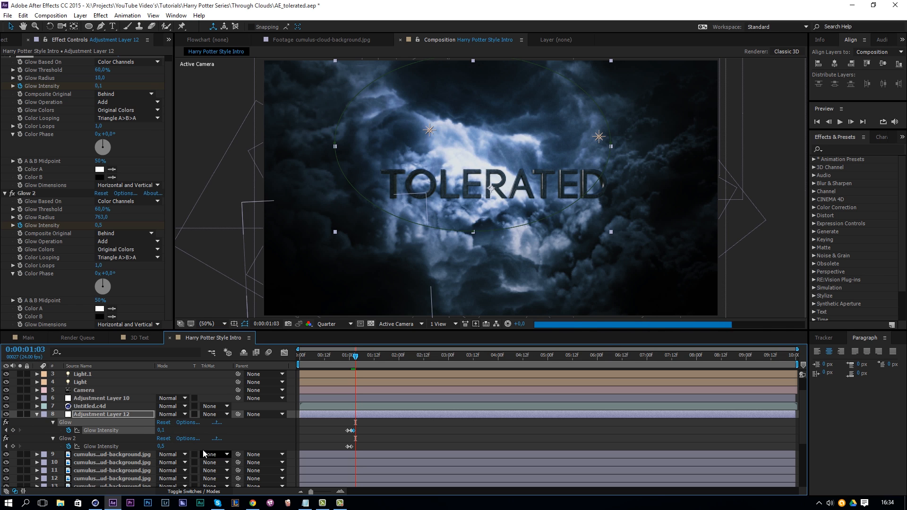
left_click(161, 431)
type("0,4")
key("Return")
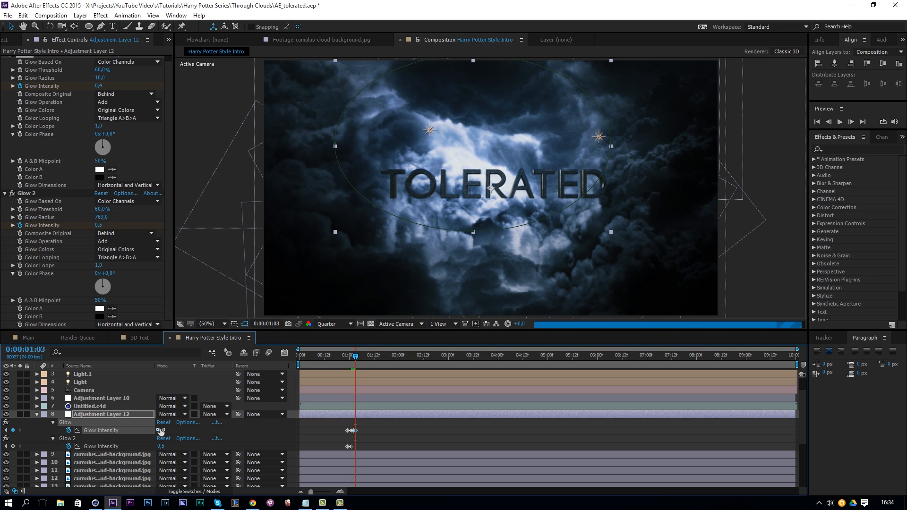
Step: End the flash by keying the Glow Intensity of both glows to 0 at 0:00:01:05
key("Page_Down")
key("Page_Down")
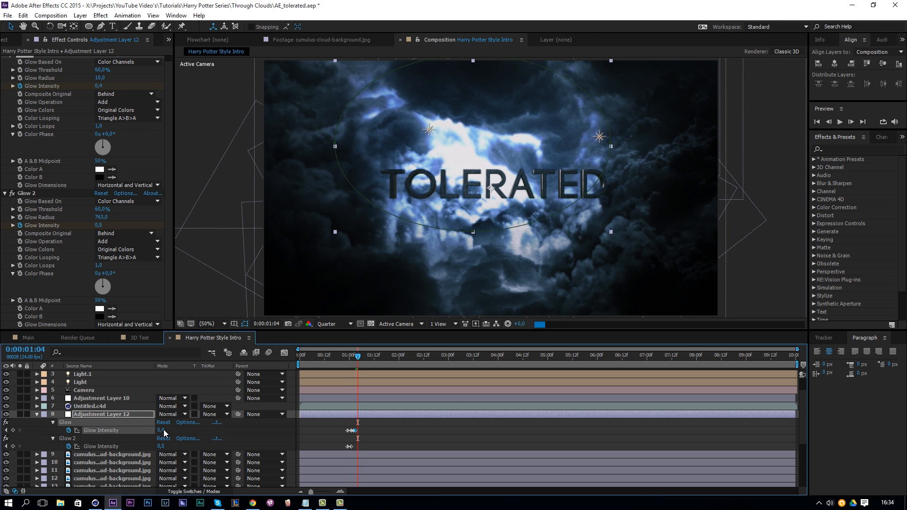
left_click(162, 431)
type("0")
key("Return")
left_click(162, 446)
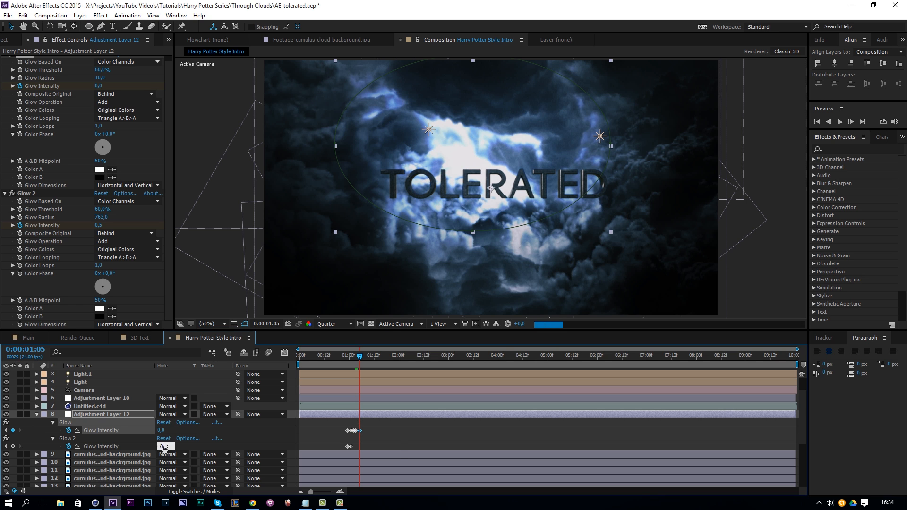
type("0")
key("Return")
left_click(401, 444)
Step: Start the work area at 0:00:00:21 and preview the lightning flash
left_click(343, 360)
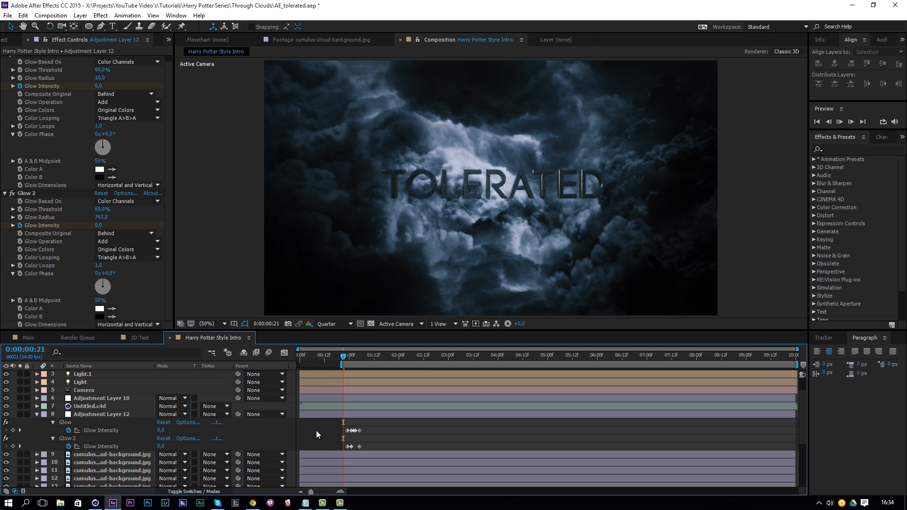
key("Page_Down")
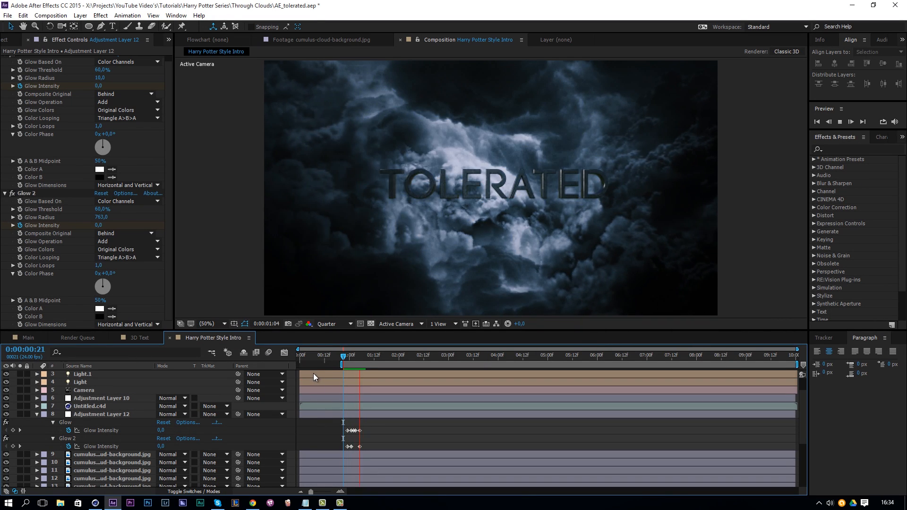
left_click(350, 357)
Step: At 0:00:01:00, scale the elliptical mask on Adjustment Layer 12 down toward the upper-left clouds
left_click(352, 358)
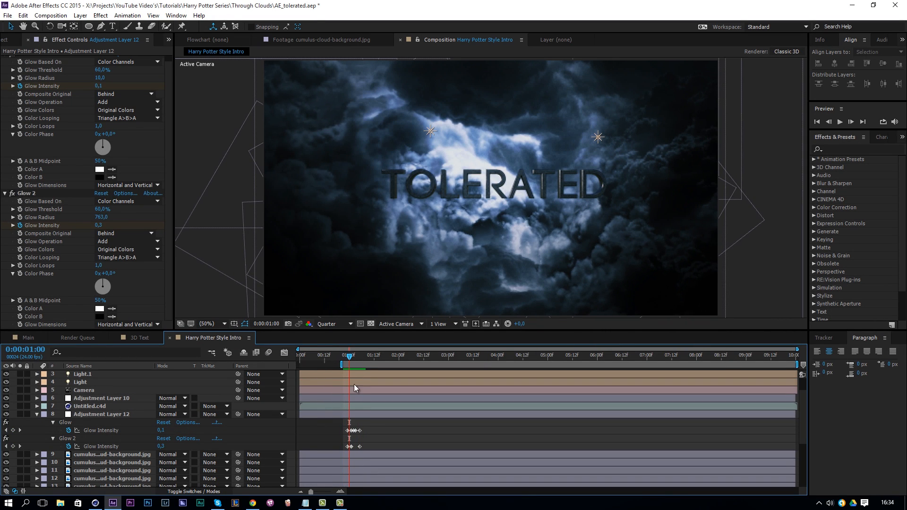
left_click(356, 414)
double_click(472, 231)
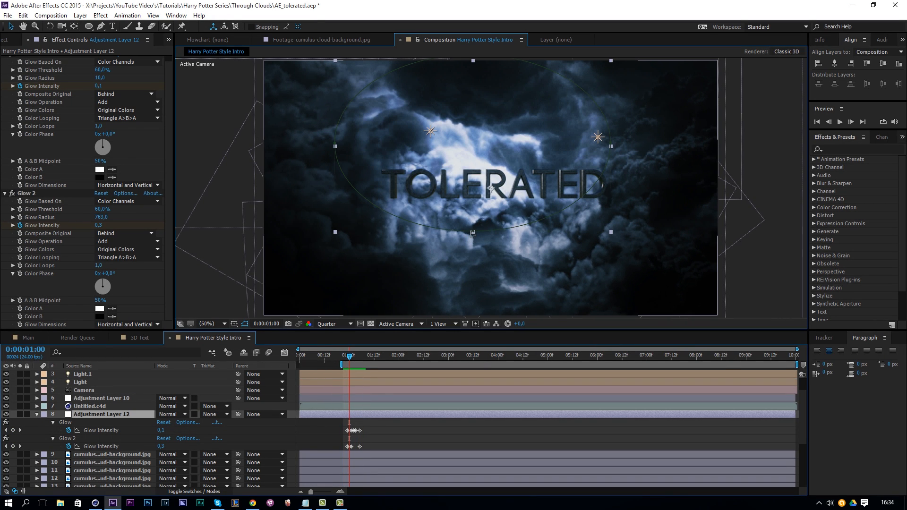
left_click_drag(603, 227, 571, 196)
key("Return")
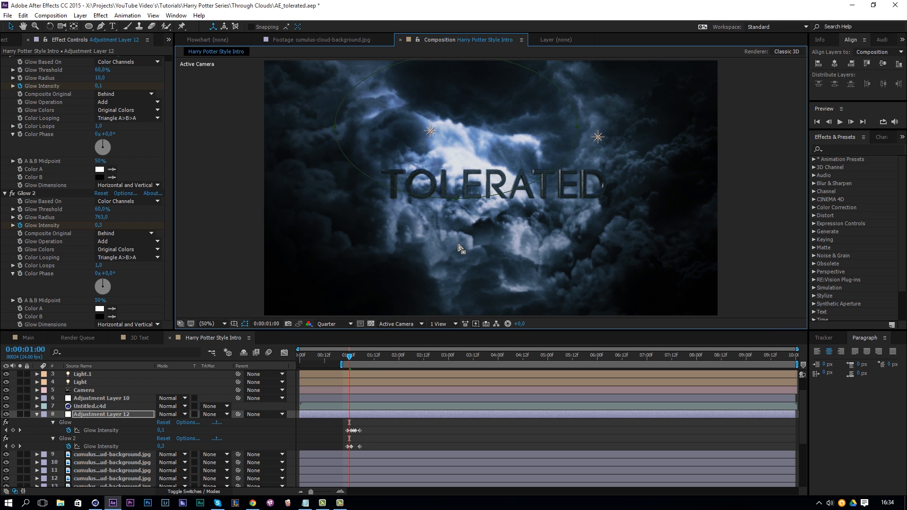
Step: Duplicate Adjustment Layer 12, reveal the copy's glow keyframes, and shift the copy one frame later
left_click(313, 414)
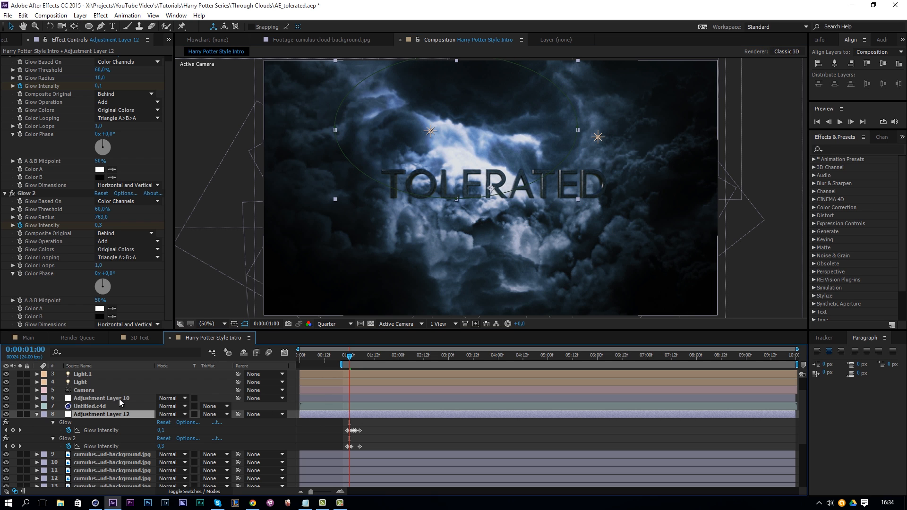
key("ctrl+d")
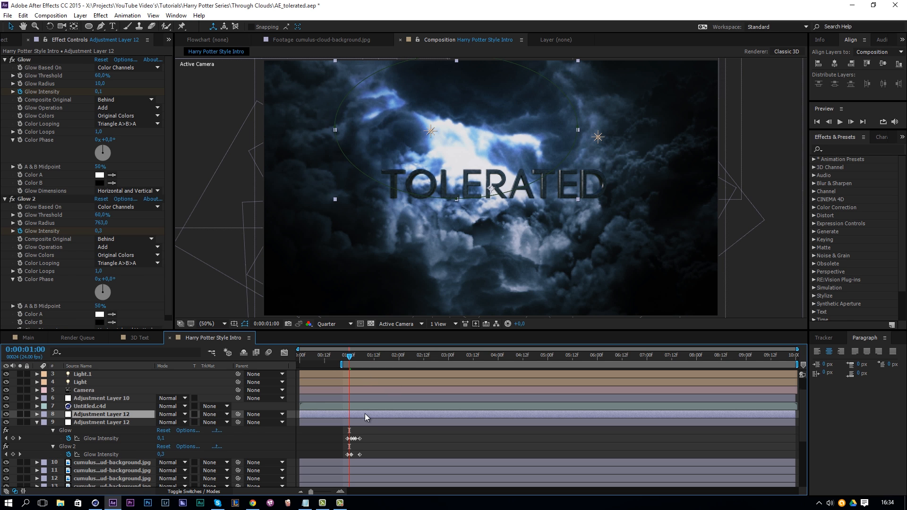
key("u")
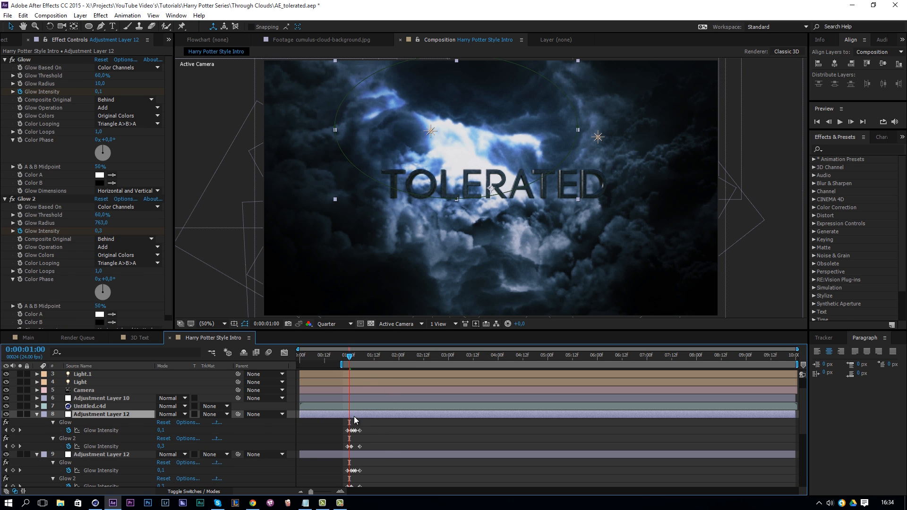
key("alt+Page_Down")
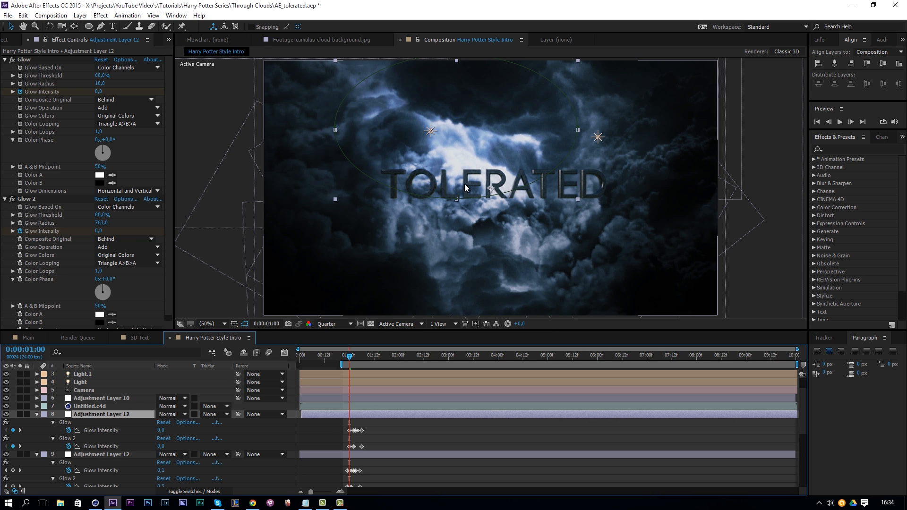
Step: Move the duplicate layer's elliptical mask over the lower-right clouds and preview both lightning flashes
left_click_drag(457, 200, 579, 265)
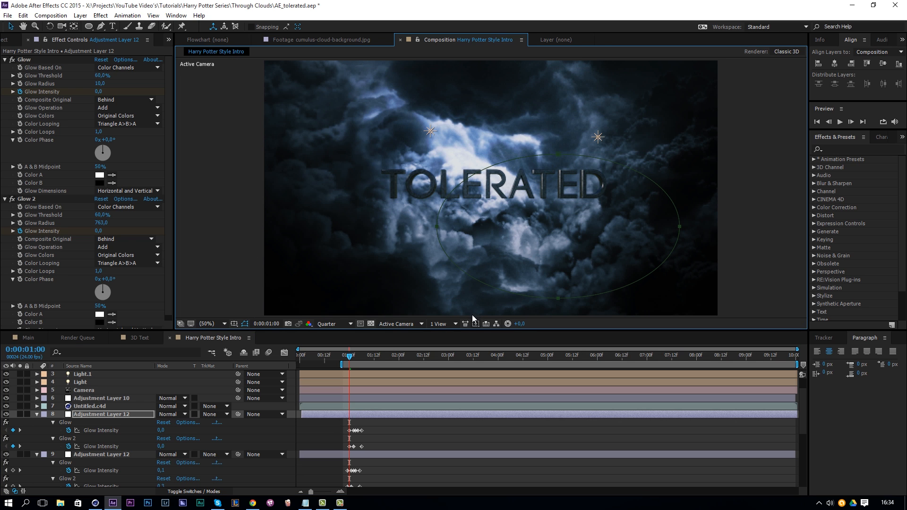
key("space")
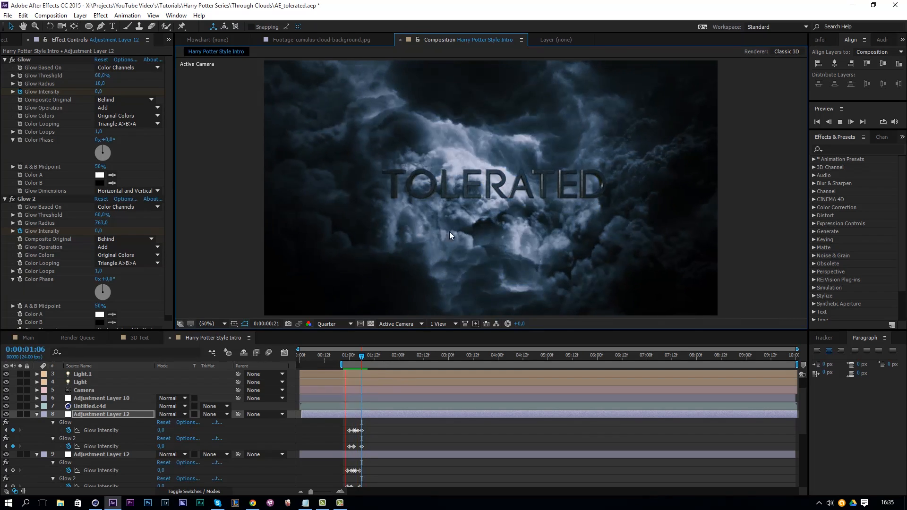
Step: At 0:00:01:04, move the duplicate lightning layer's elliptical mask farther over the lower-right clouds and rotate it counterclockwise
left_click_drag(366, 357, 357, 363)
double_click(558, 298)
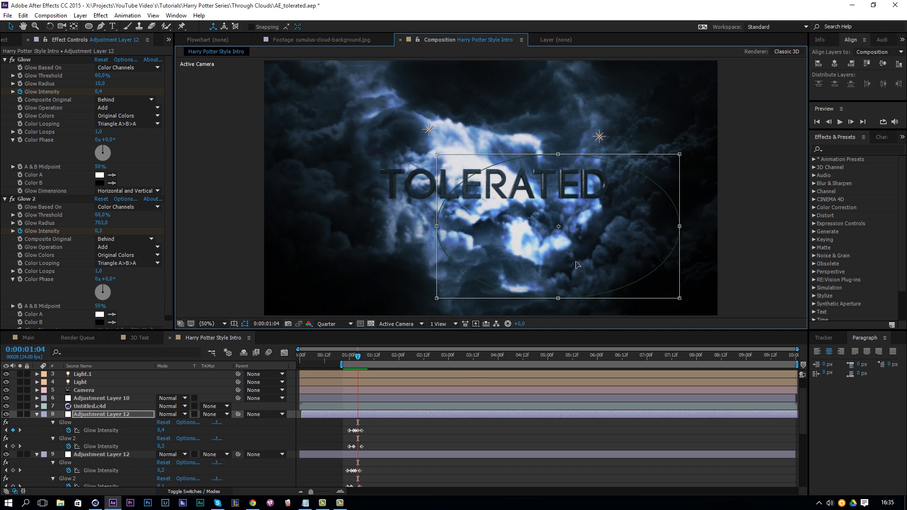
left_click_drag(577, 263, 636, 278)
left_click_drag(741, 252, 694, 200)
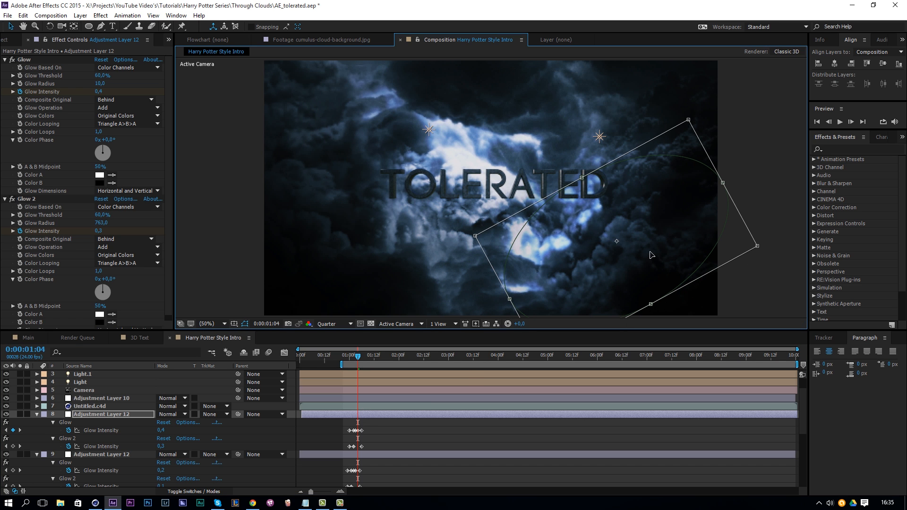
Step: Set the duplicate layer's first Glow Threshold to 53,7%, shift the layer slightly later in time, and preview the flashes
left_click_drag(101, 75, 99, 83)
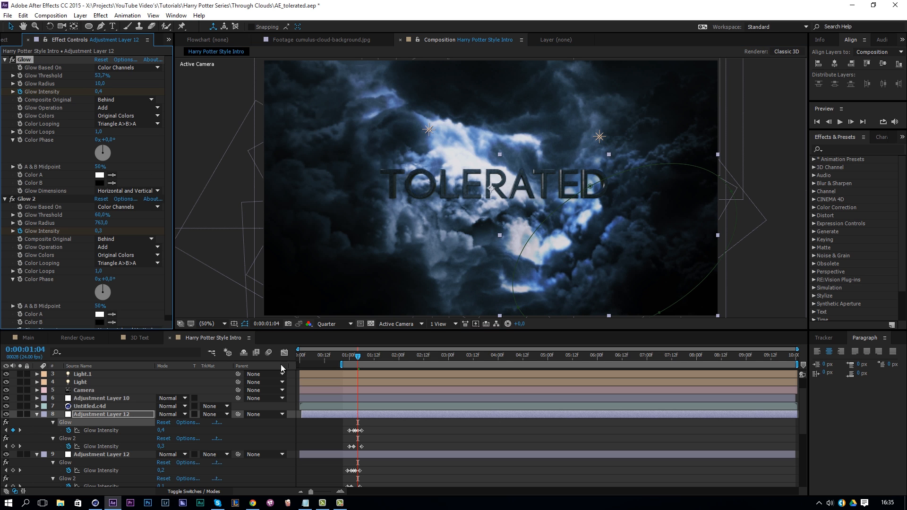
left_click(345, 414)
left_click_drag(345, 414, 347, 414)
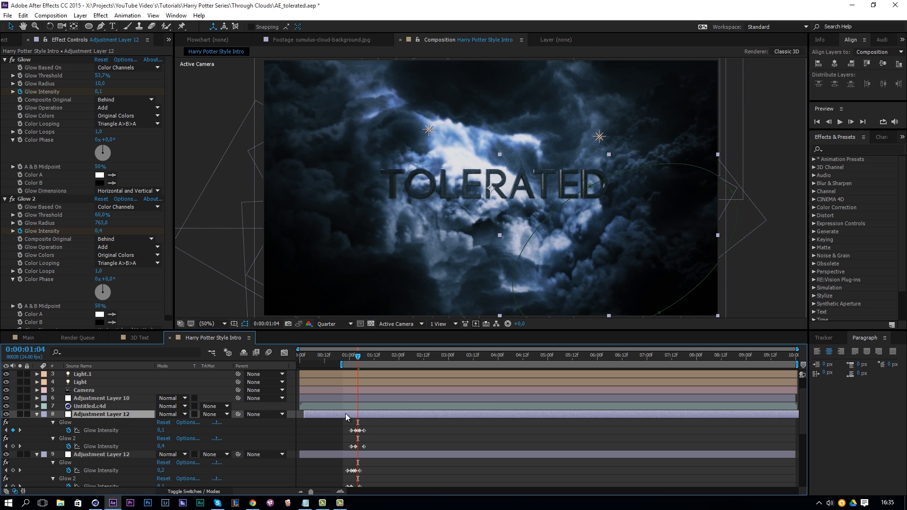
key("space")
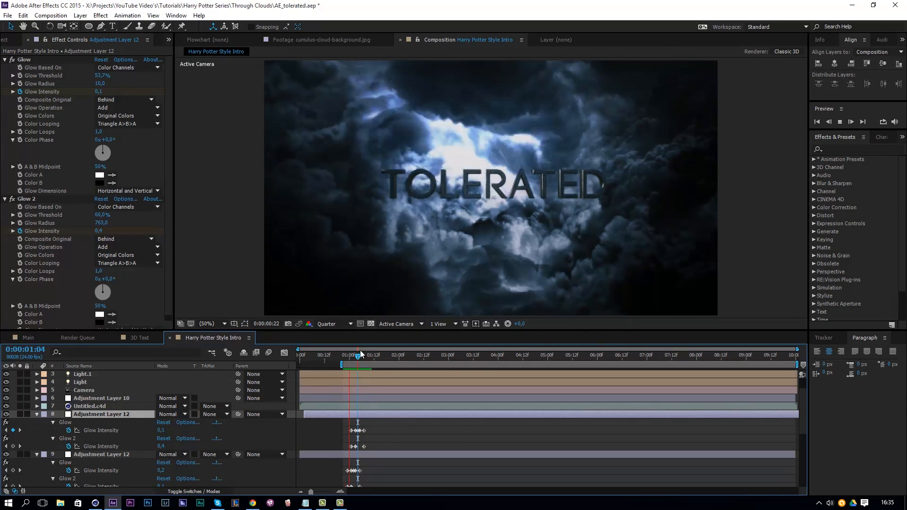
key("space")
Step: Duplicate the lightning layer again, move the copy's mask over the upper-left clouds, shift it later in time, and preview
key("ctrl+d")
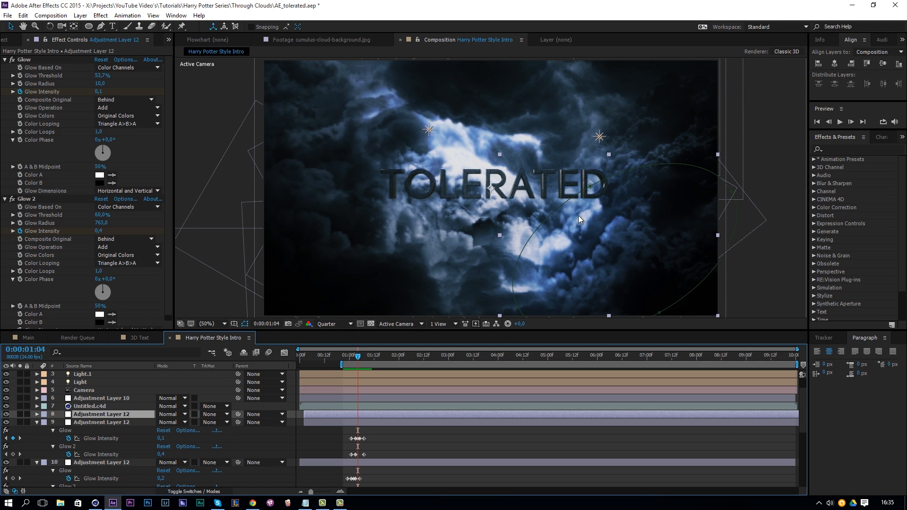
left_click_drag(592, 189, 396, 138)
left_click_drag(377, 413, 393, 412)
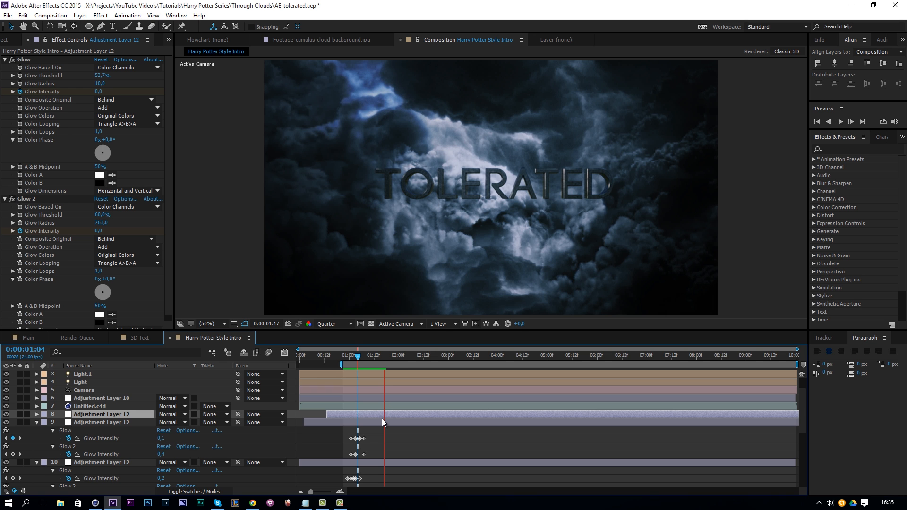
key("space")
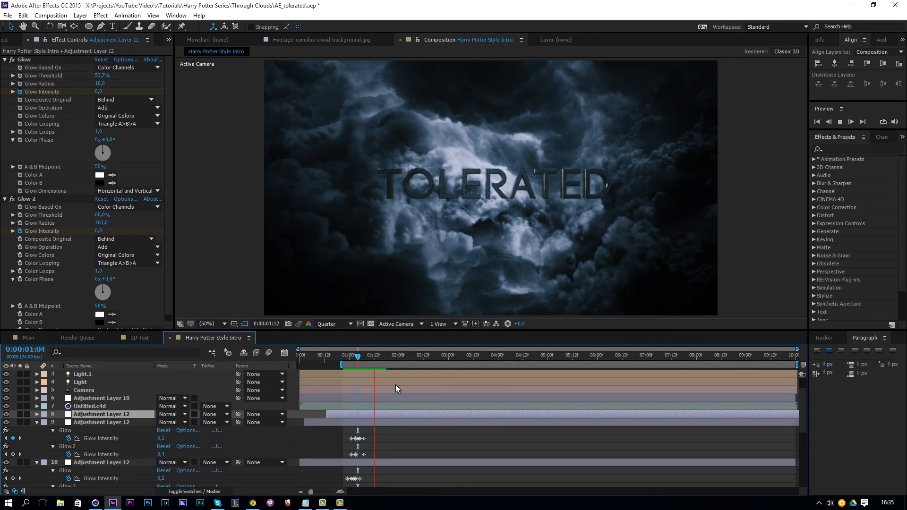
Step: Copy all Glow Intensity keyframes of lightning layer 9 and paste them at 0:00:04:04
left_click(384, 358)
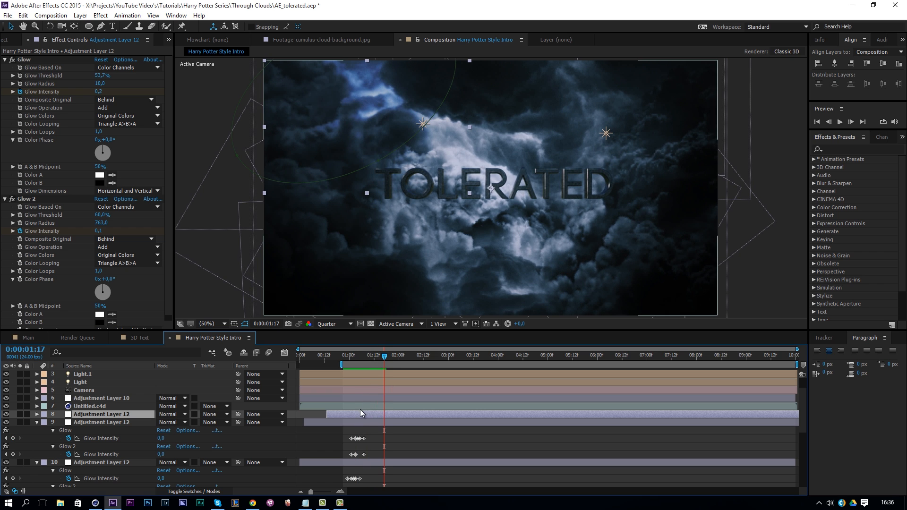
left_click_drag(375, 434, 336, 463)
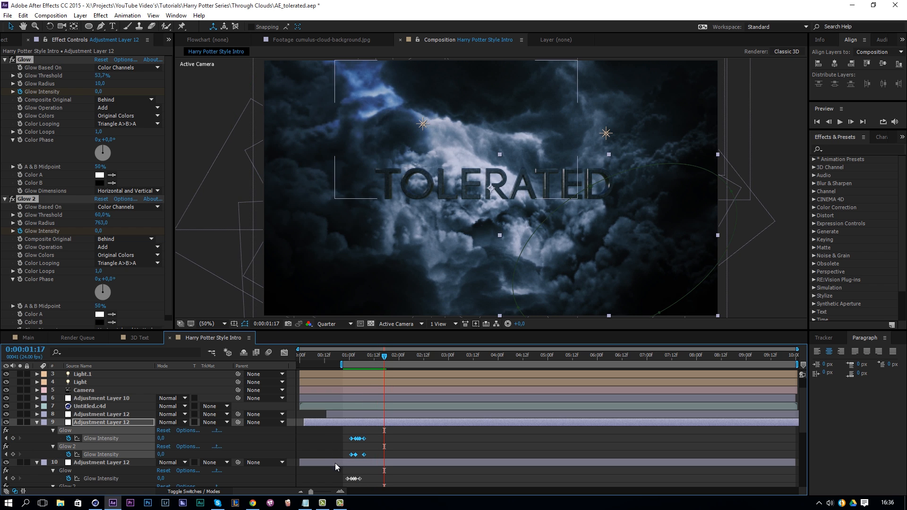
left_click_drag(405, 358, 504, 382)
key("ctrl+v")
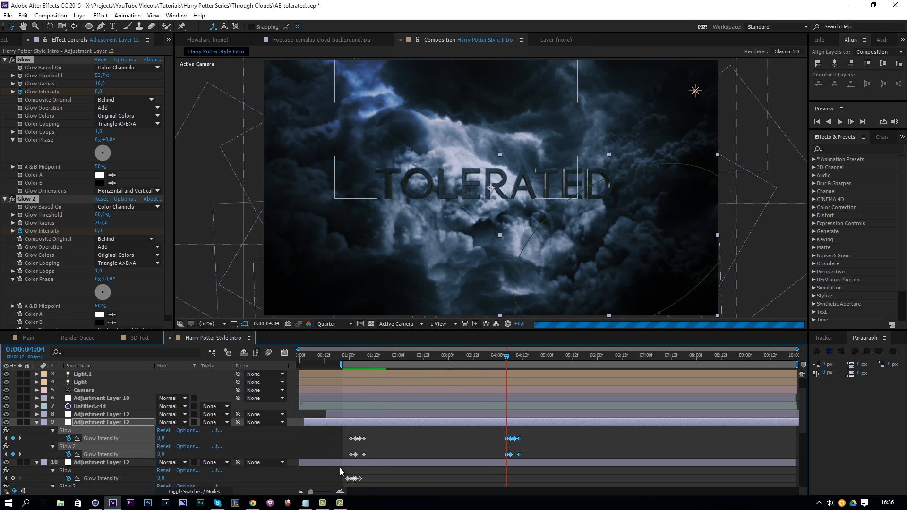
Step: Copy both sets of Glow Intensity keyframes on lightning layer 10 and paste them at 0:00:06:17
left_click_drag(325, 474, 410, 481)
scroll(481, 391, "up", 6)
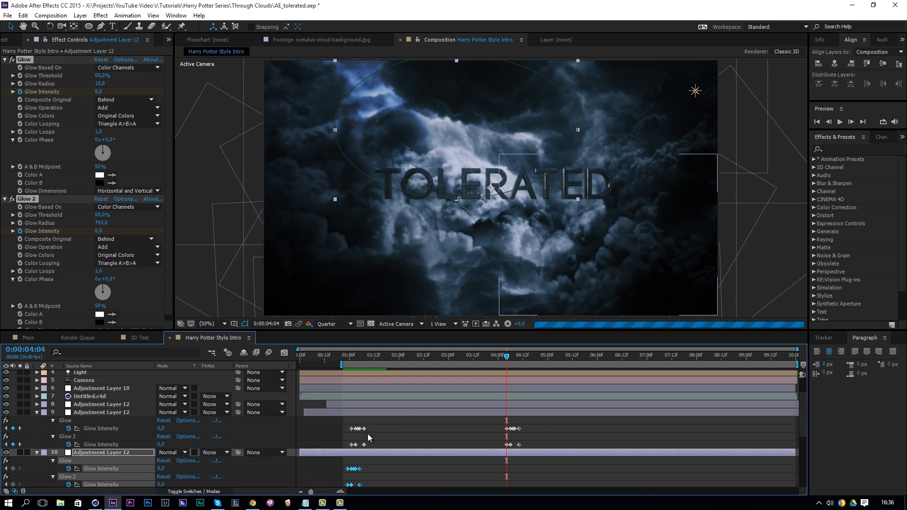
scroll(367, 437, "down", 1)
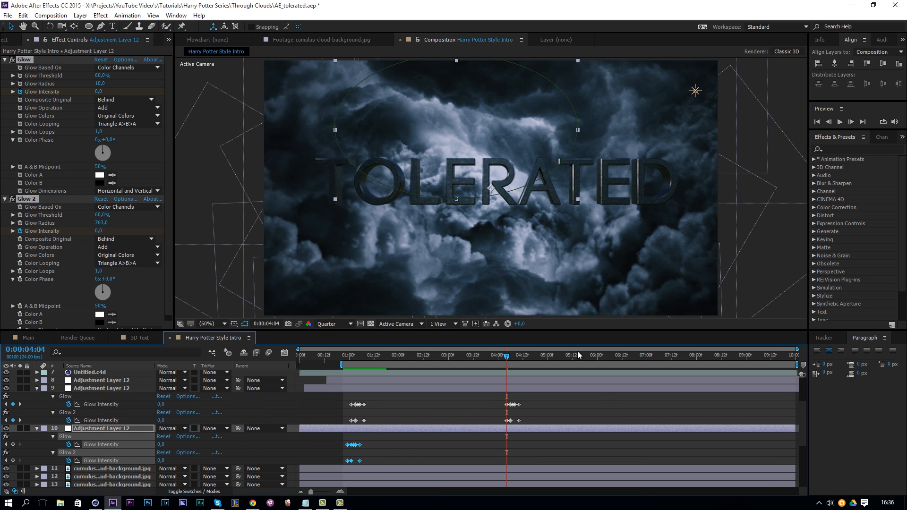
left_click_drag(578, 355, 633, 359)
key("ctrl+v")
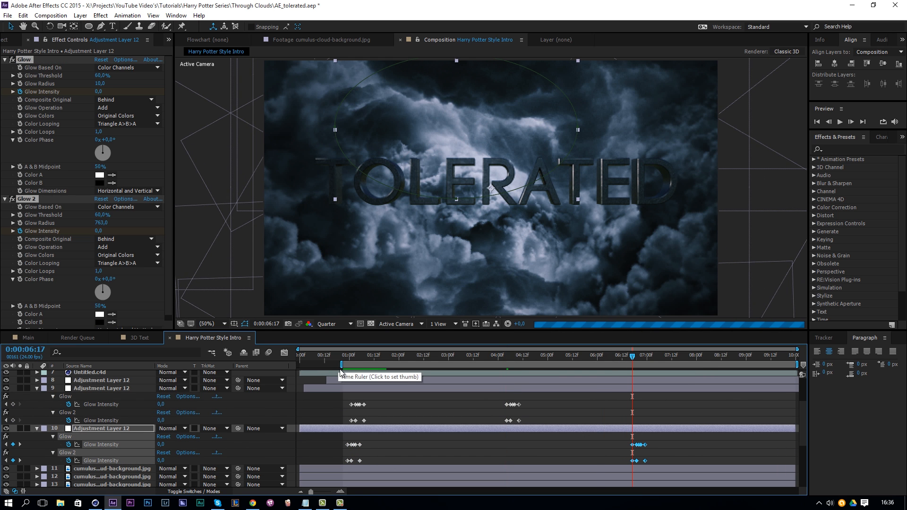
Step: Copy lightning layer 8's Glow Intensity keyframes to 0:00:04:00, and extend the work area back to the composition's start
left_click(377, 381)
key("u")
left_click_drag(353, 394, 409, 415)
key("ctrl+c")
left_click_drag(462, 362, 498, 364)
key("ctrl+v")
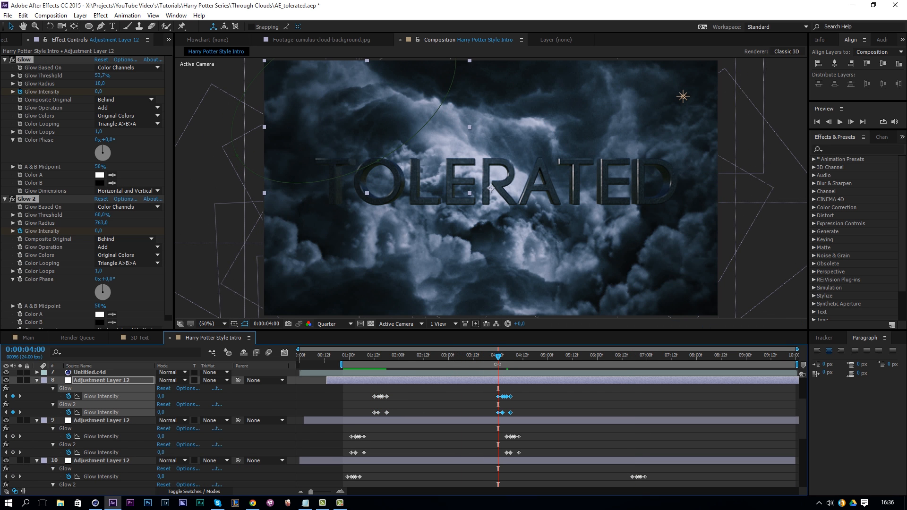
key("space")
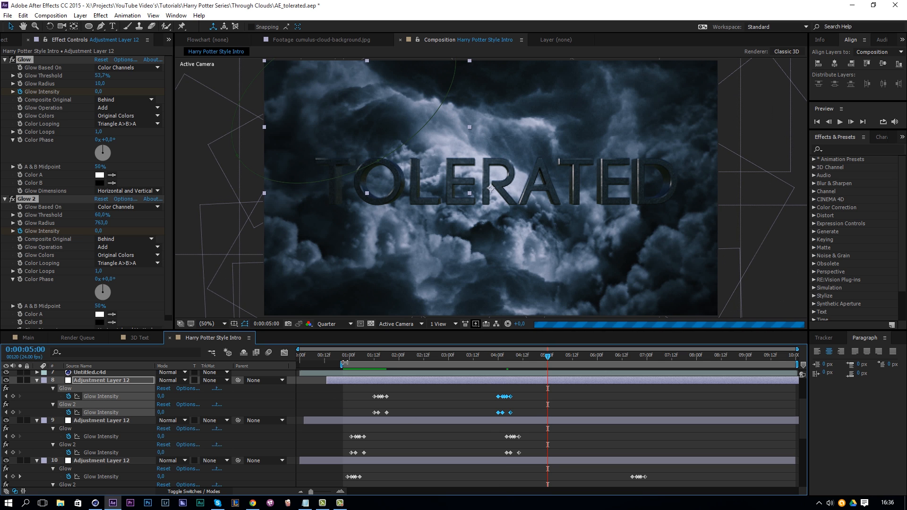
left_click_drag(342, 364, 298, 363)
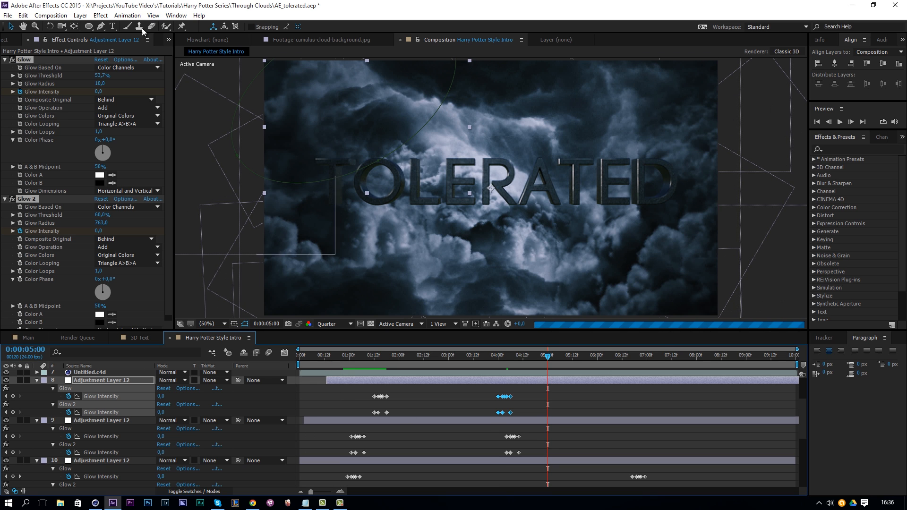
left_click(81, 15)
mouse_move(139, 28)
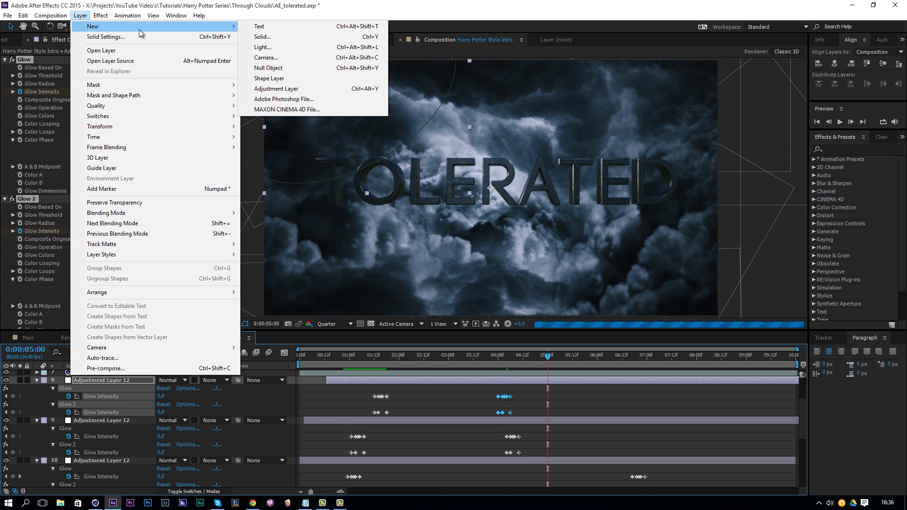
left_click(267, 38)
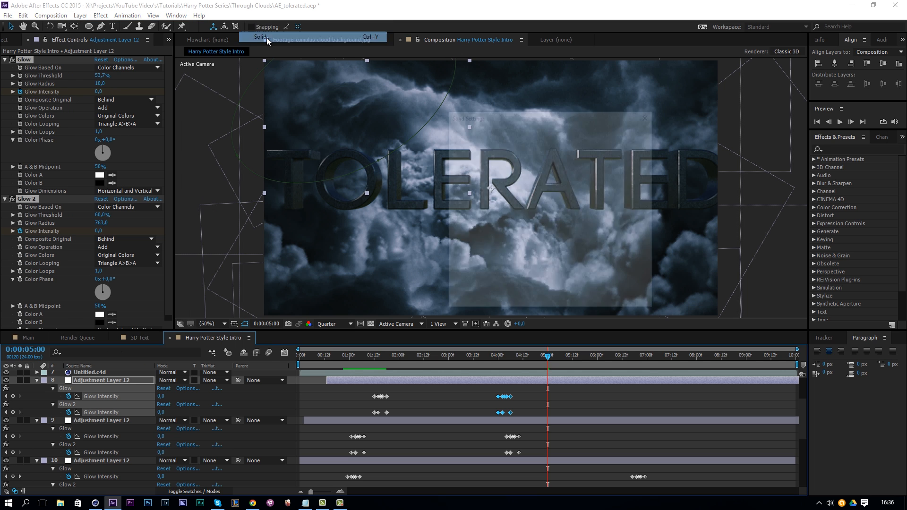
left_click(544, 274)
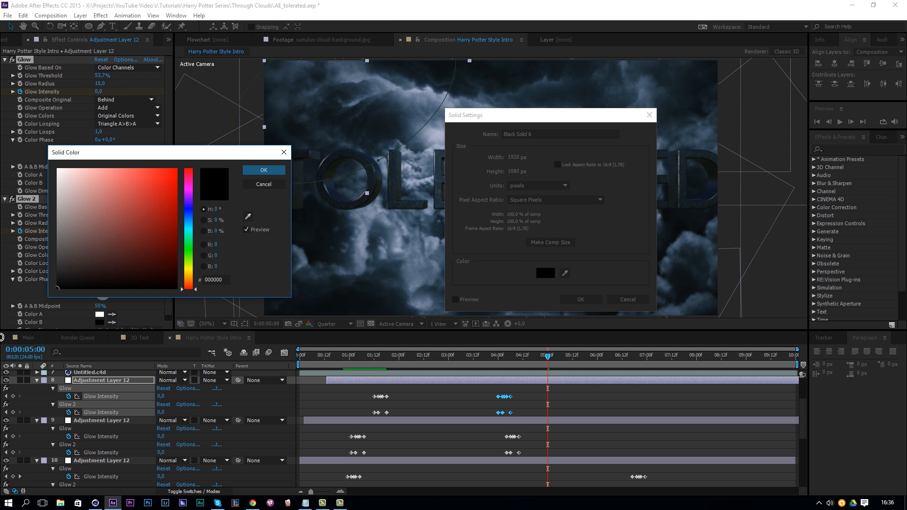
key("Return")
key("Return")
left_click_drag(100, 368, 82, 373)
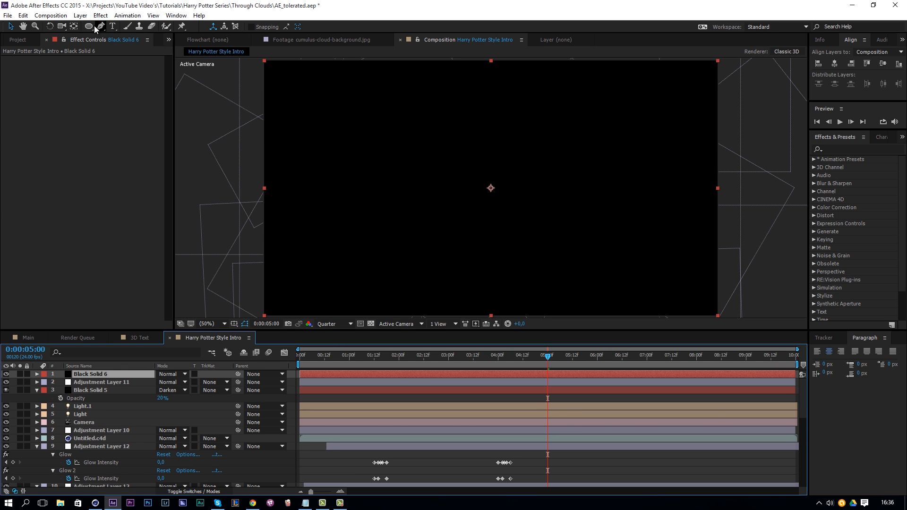
Step: Draw a wide rectangular mask centred on the black solid and set it to Subtract, forming letterbox bars
left_click_drag(88, 27, 134, 28)
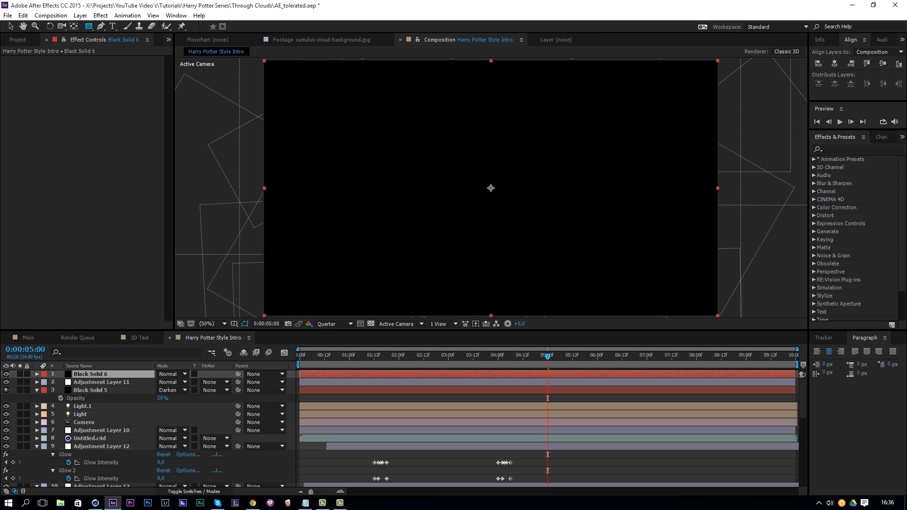
left_click_drag(491, 188, 734, 98)
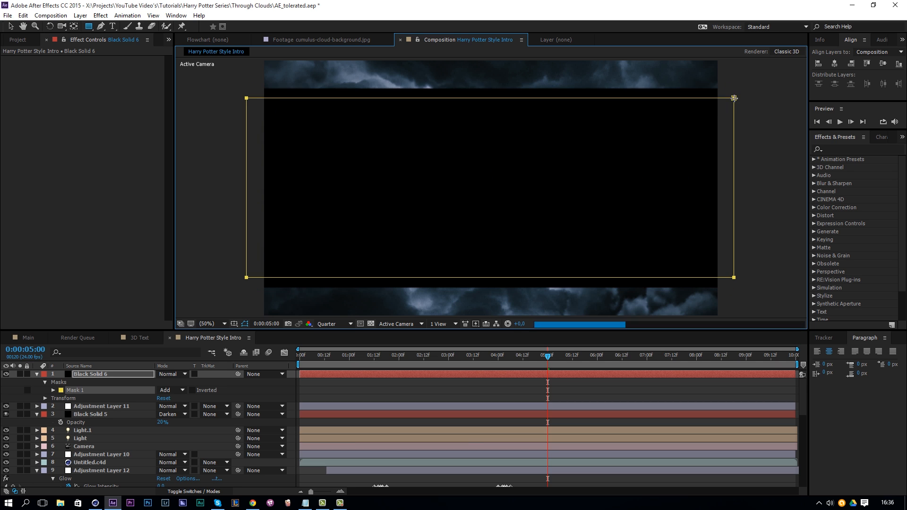
left_click(178, 390)
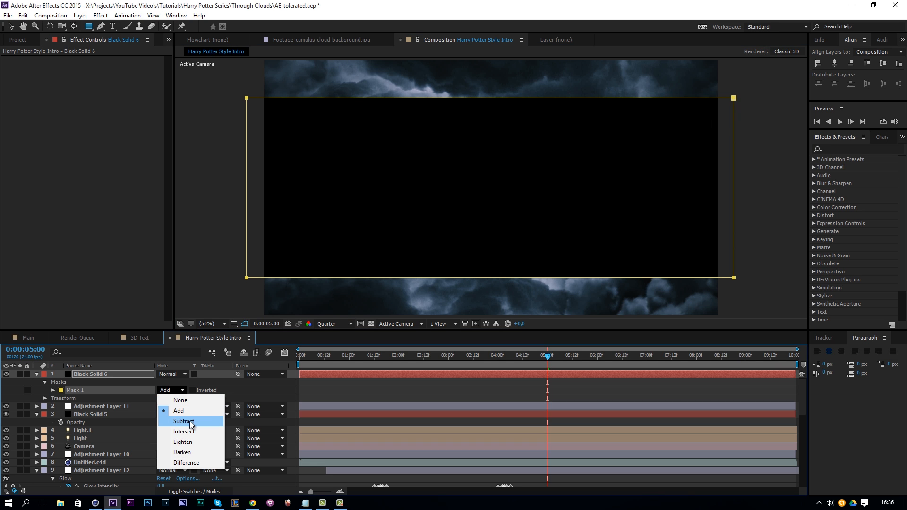
left_click(184, 421)
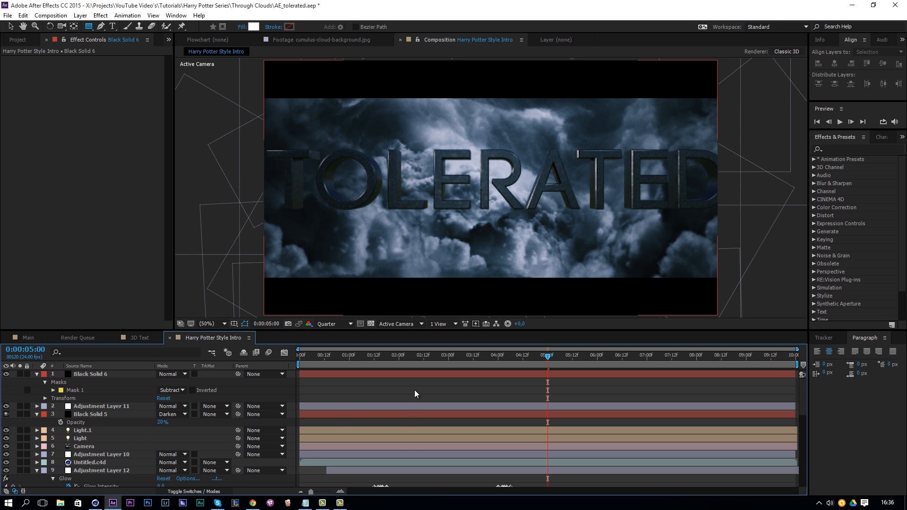
key("space")
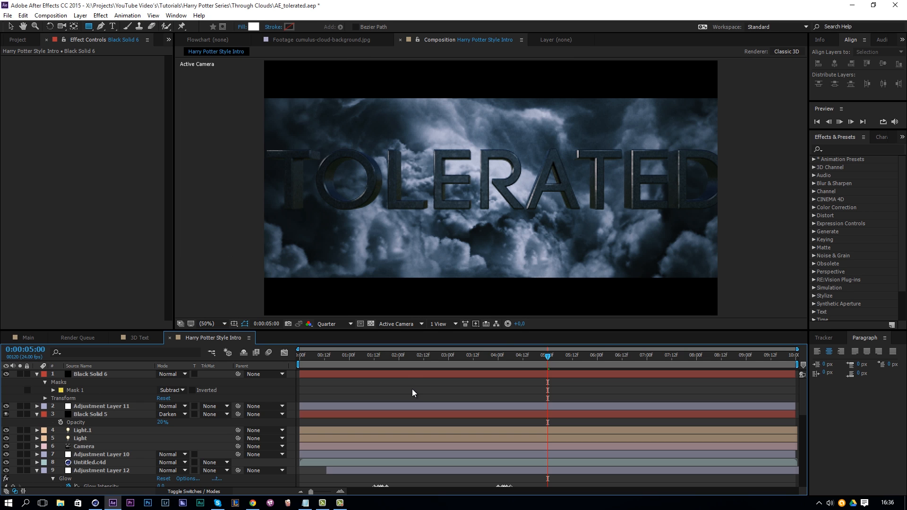